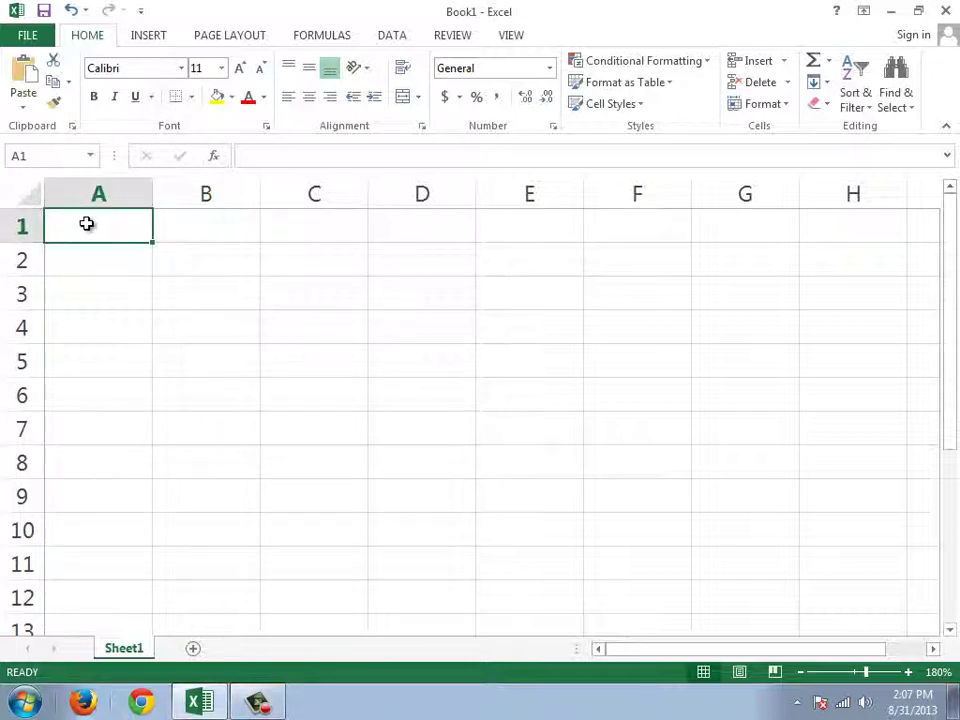
Enter a first name in cell A1 and copy that cell
type("Muhammad")
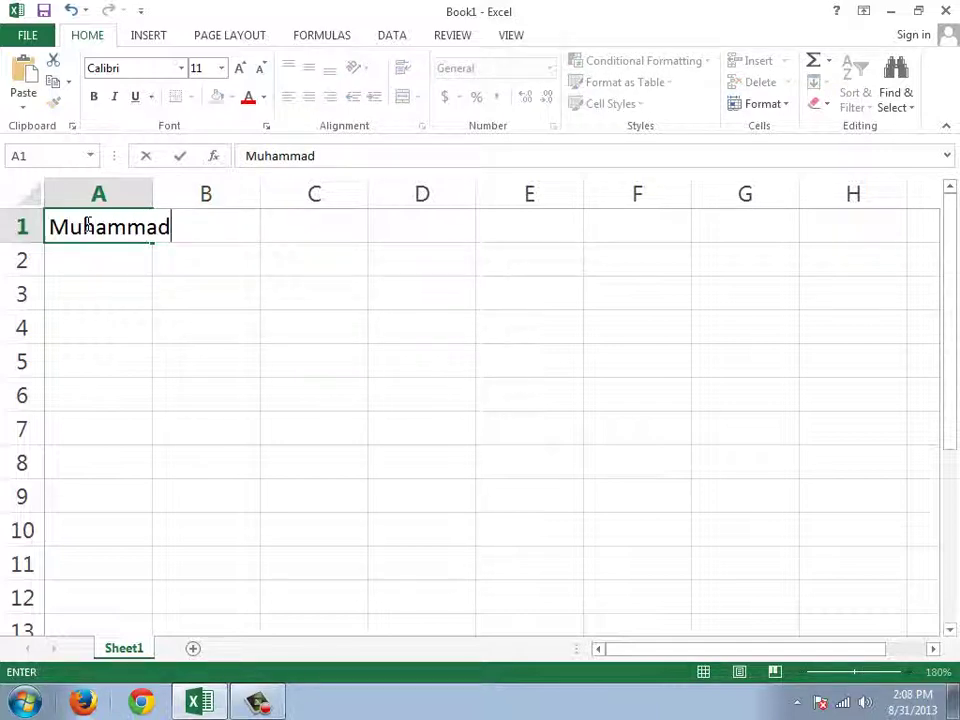
key("Return")
left_click(80, 222)
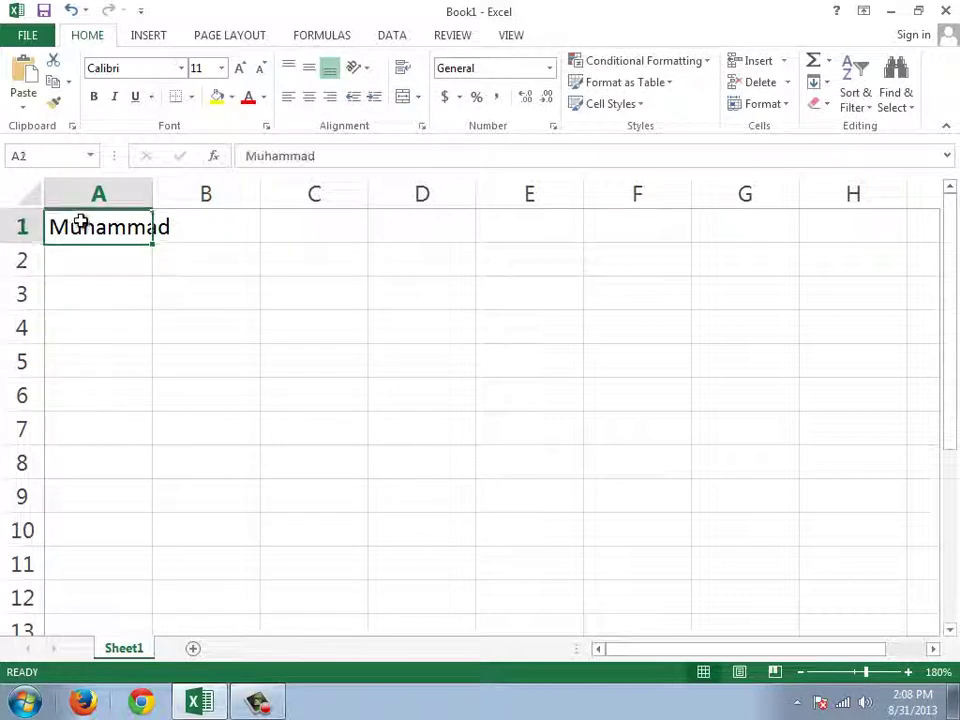
key("ctrl+c")
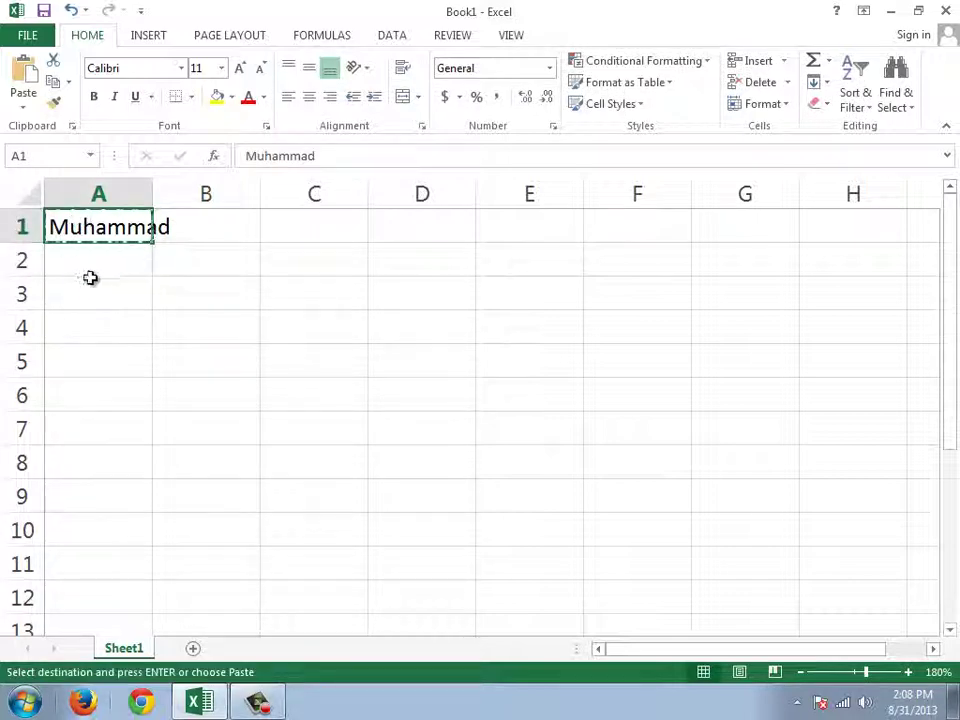
Paste the copied name into every cell of the range A1:G10
left_click_drag(103, 258, 855, 565)
left_click_drag(209, 224, 823, 231)
left_click(760, 258)
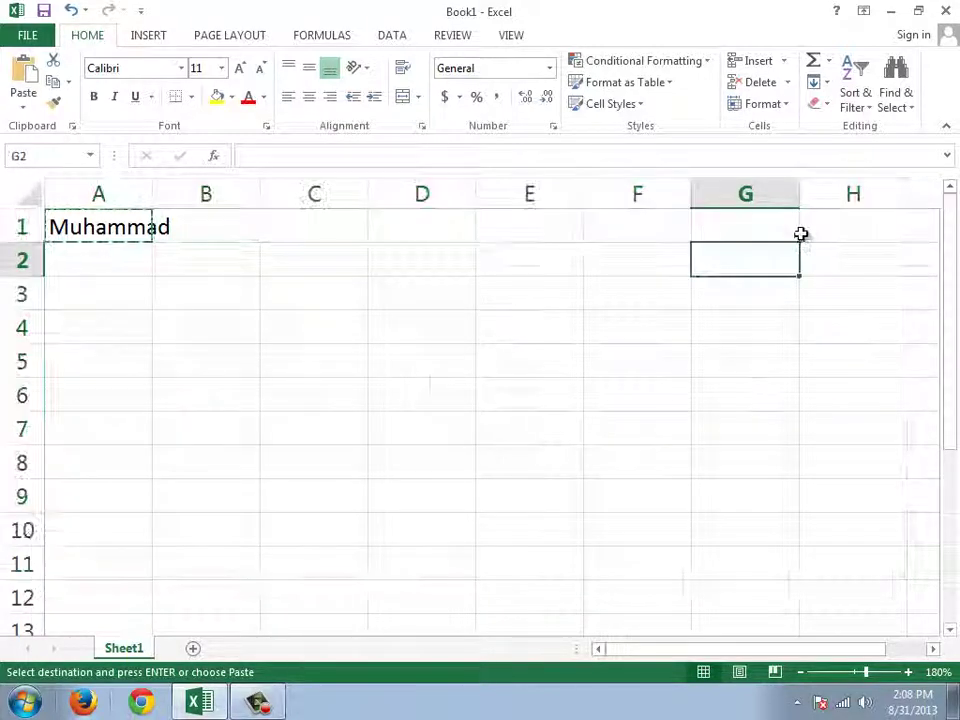
left_click_drag(760, 226, 99, 530)
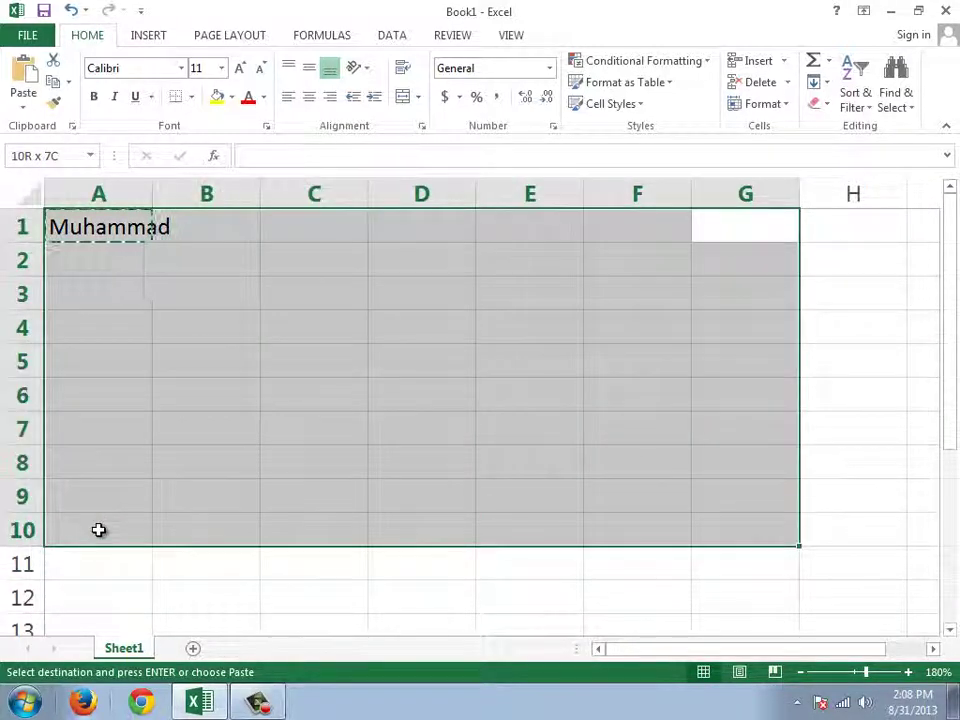
key("ctrl+v")
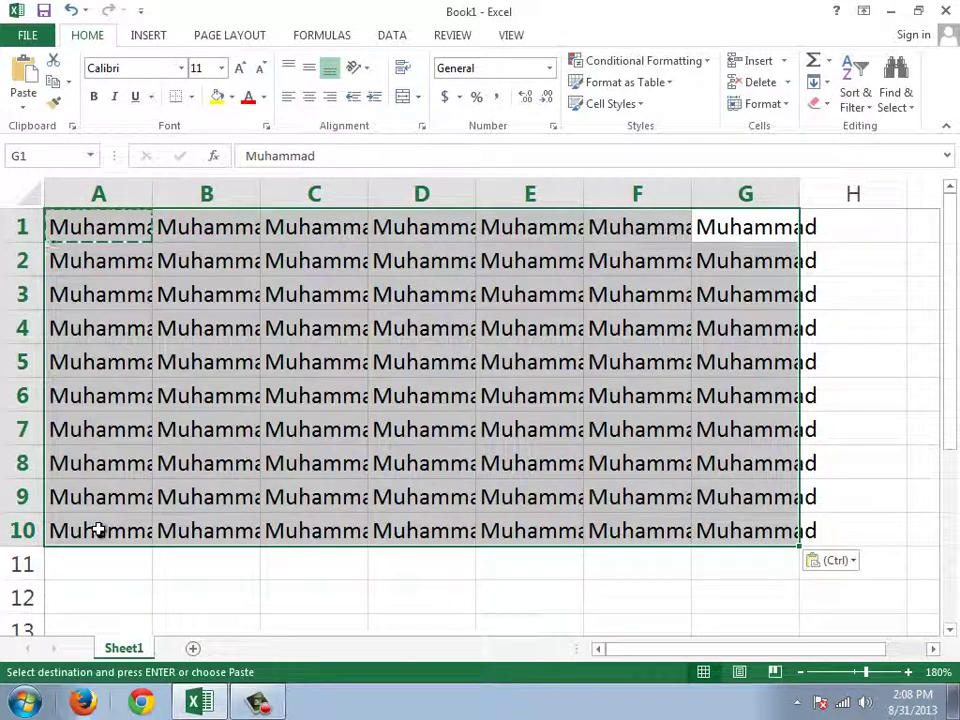
Auto-fit the width of all columns in the sheet to their contents
left_click(36, 200)
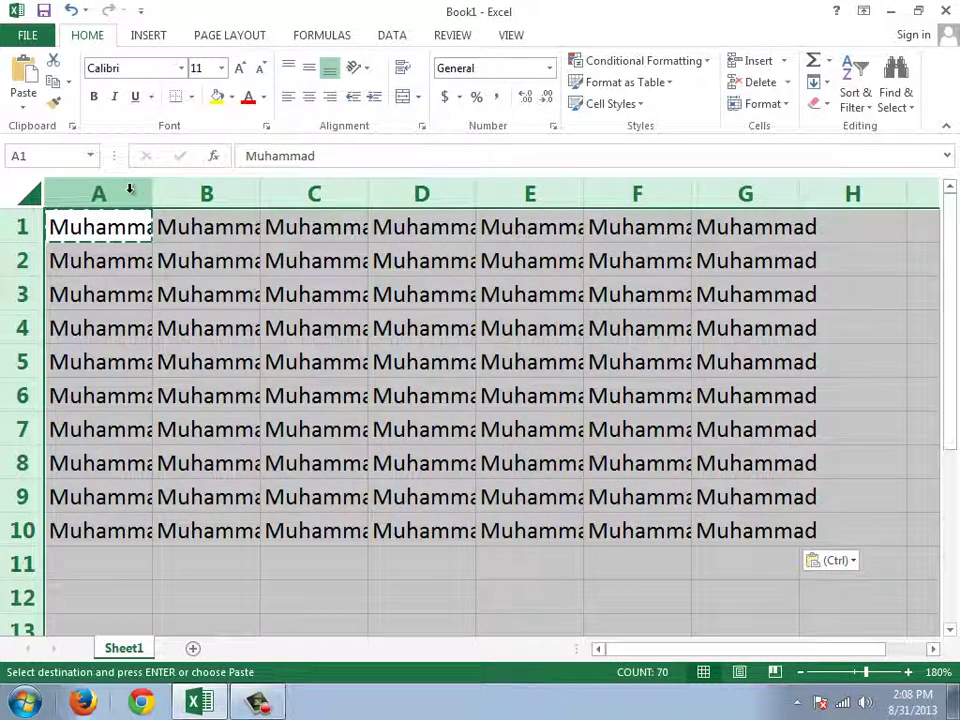
double_click(153, 192)
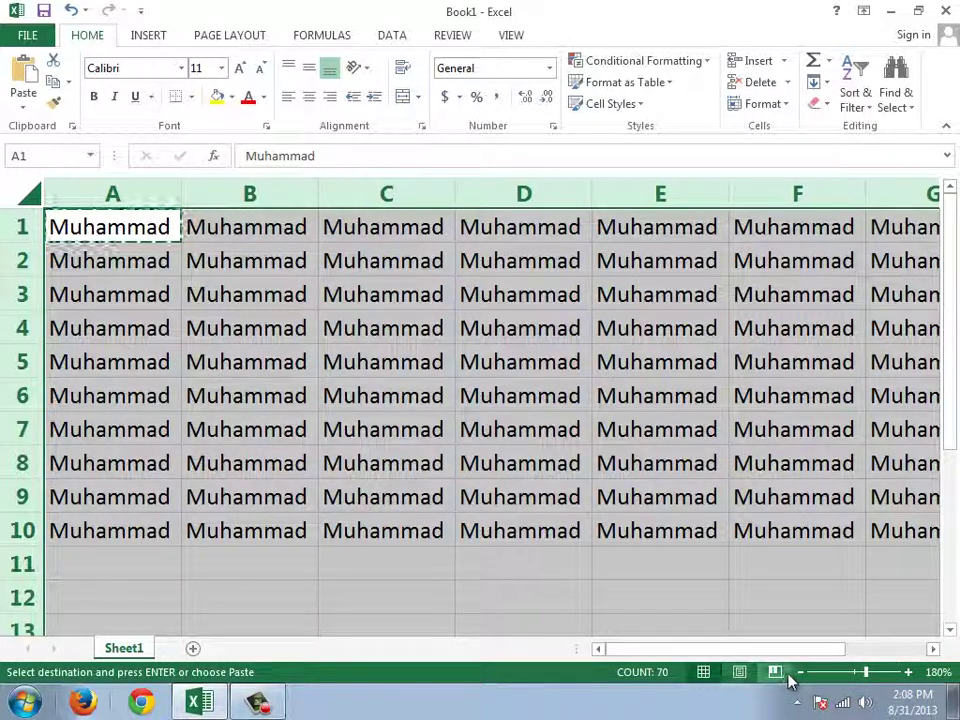
left_click(802, 676)
left_click(802, 676)
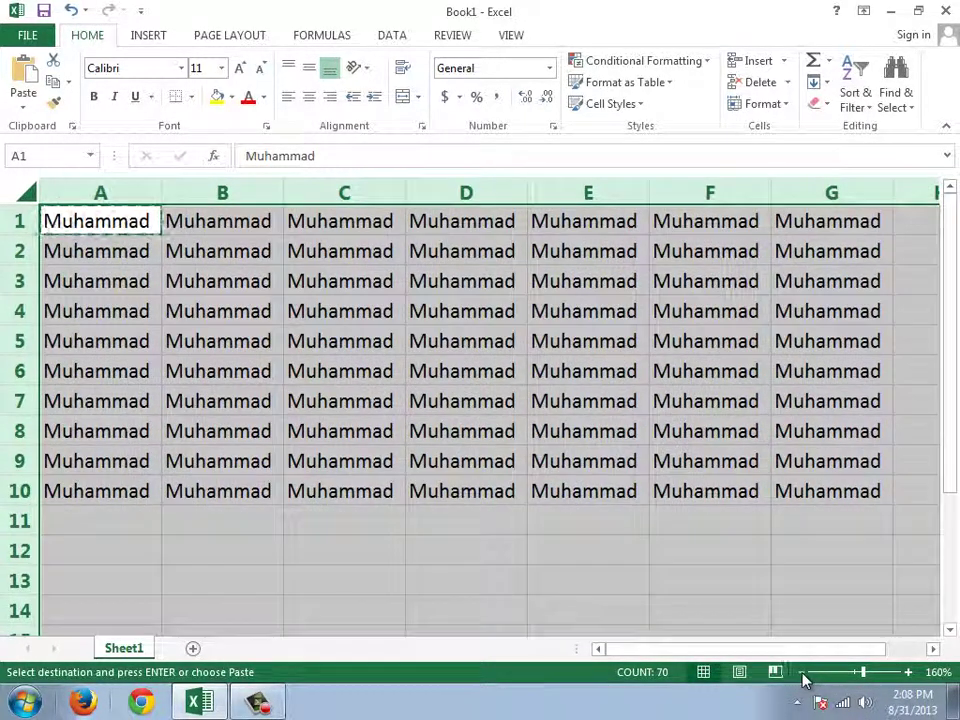
left_click(709, 545)
key("Up")
key("Up")
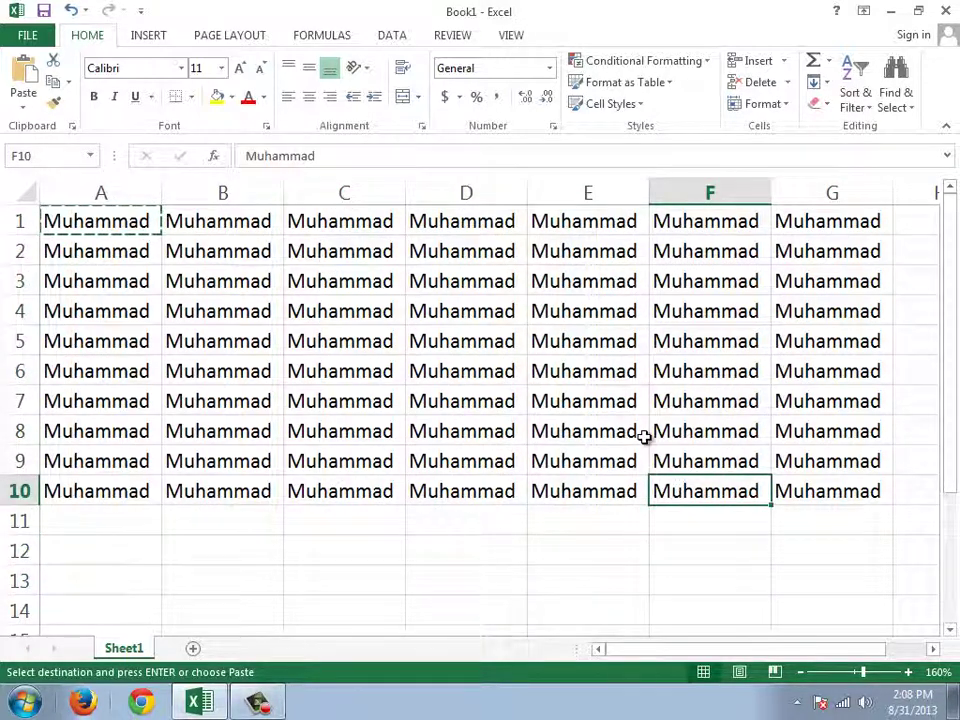
key("Up")
key("Up")
key("Up")
key("Up")
key("Left")
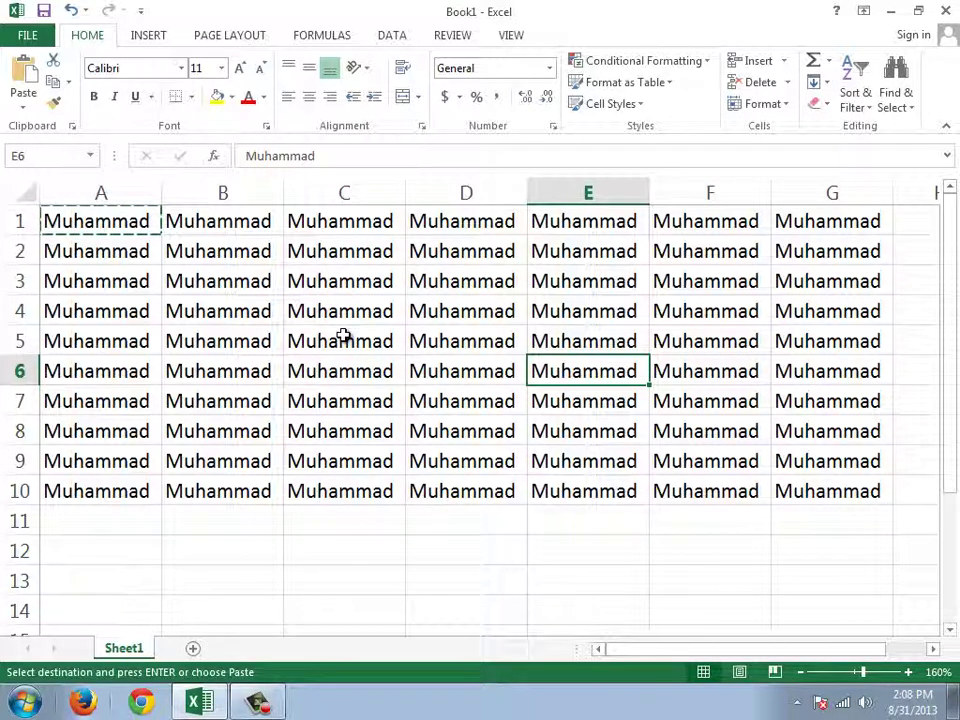
left_click_drag(810, 221, 290, 371)
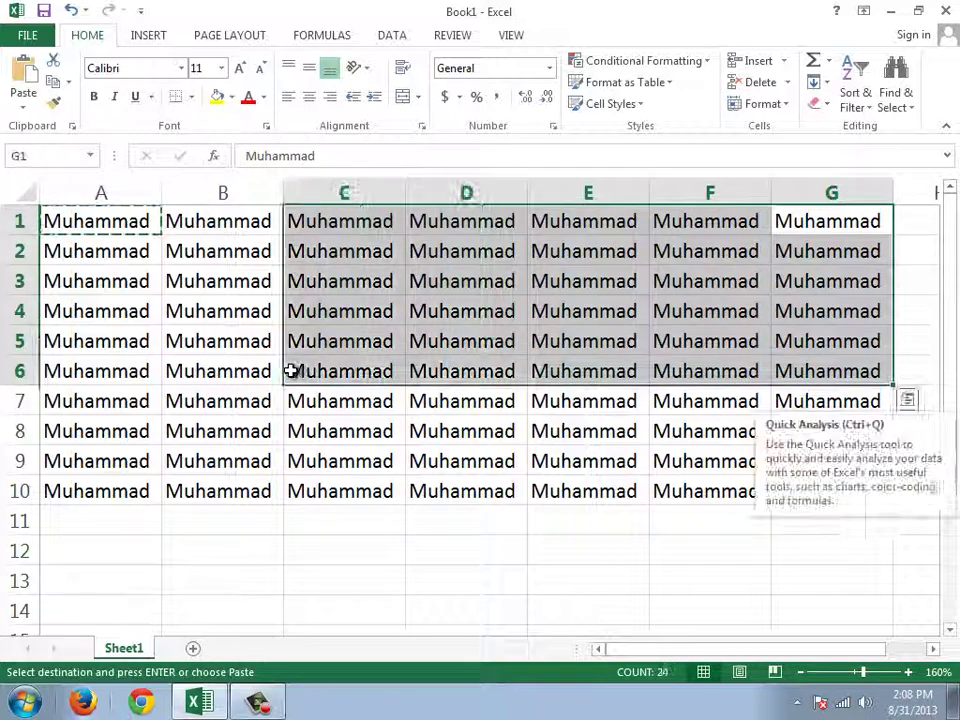
left_click(110, 426)
left_click(98, 278)
left_click(710, 341)
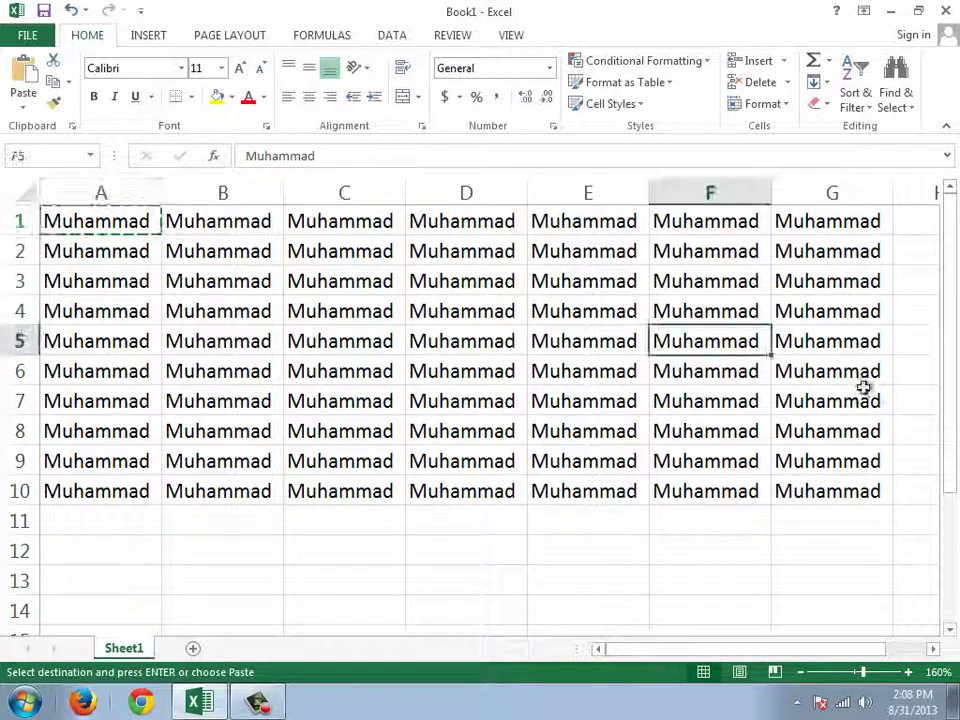
left_click(825, 431)
left_click(466, 431)
left_click(19, 401)
left_click(92, 311)
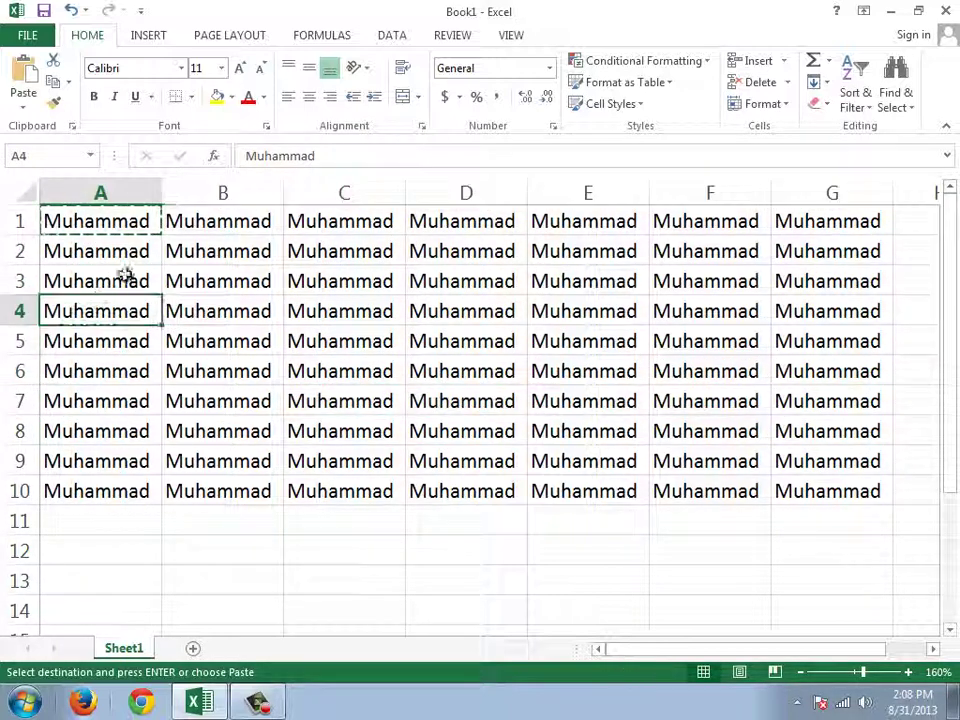
left_click(340, 251)
left_click(830, 311)
left_click(830, 431)
left_click(340, 281)
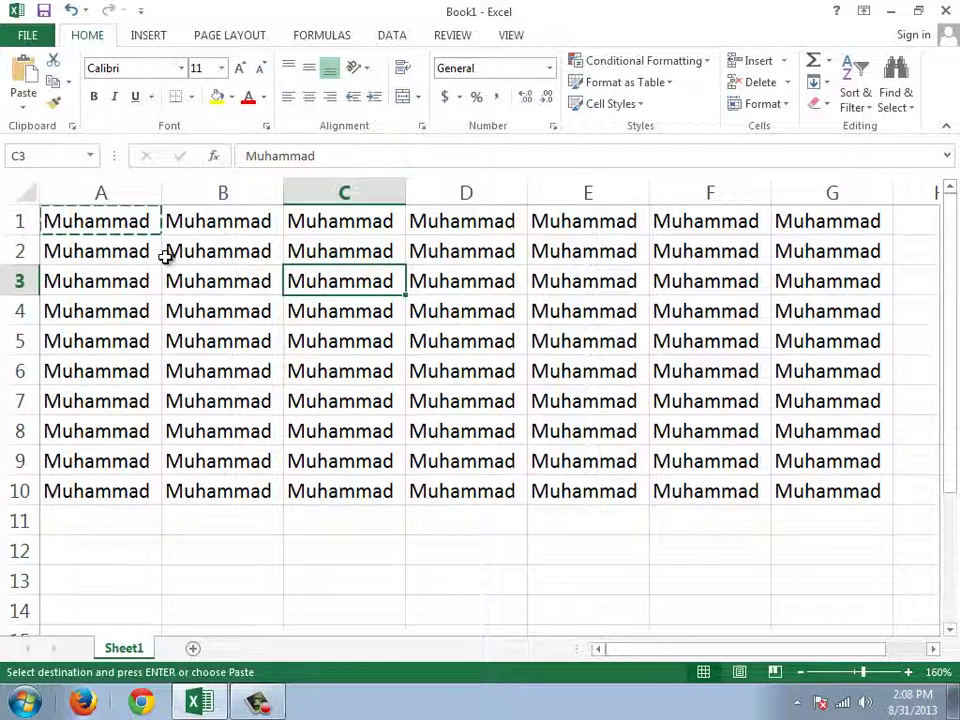
left_click_drag(843, 247, 279, 454)
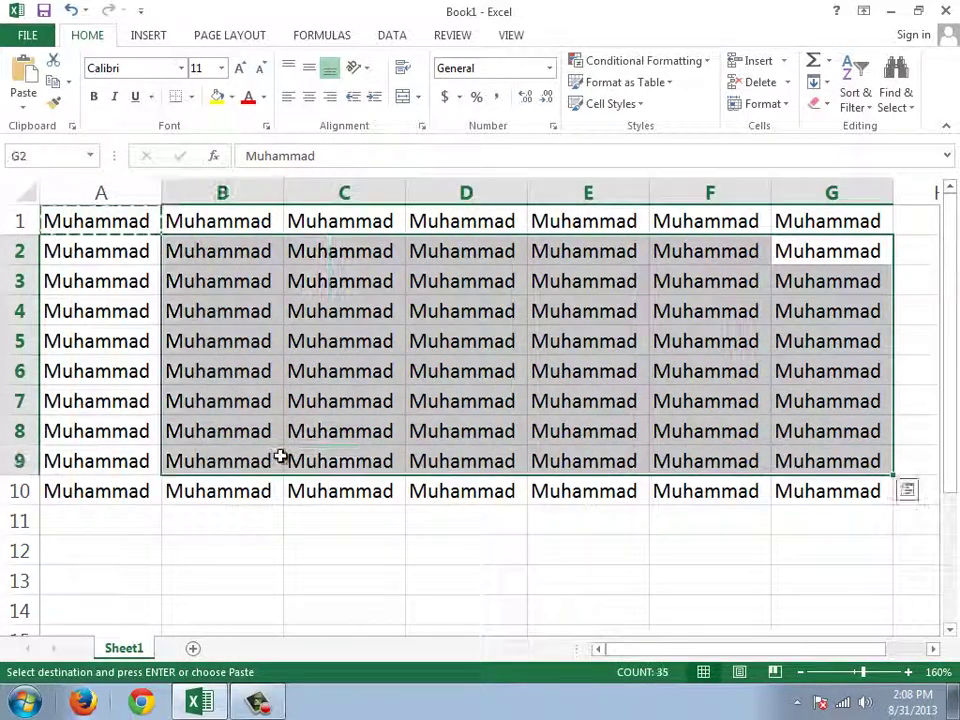
left_click(279, 454)
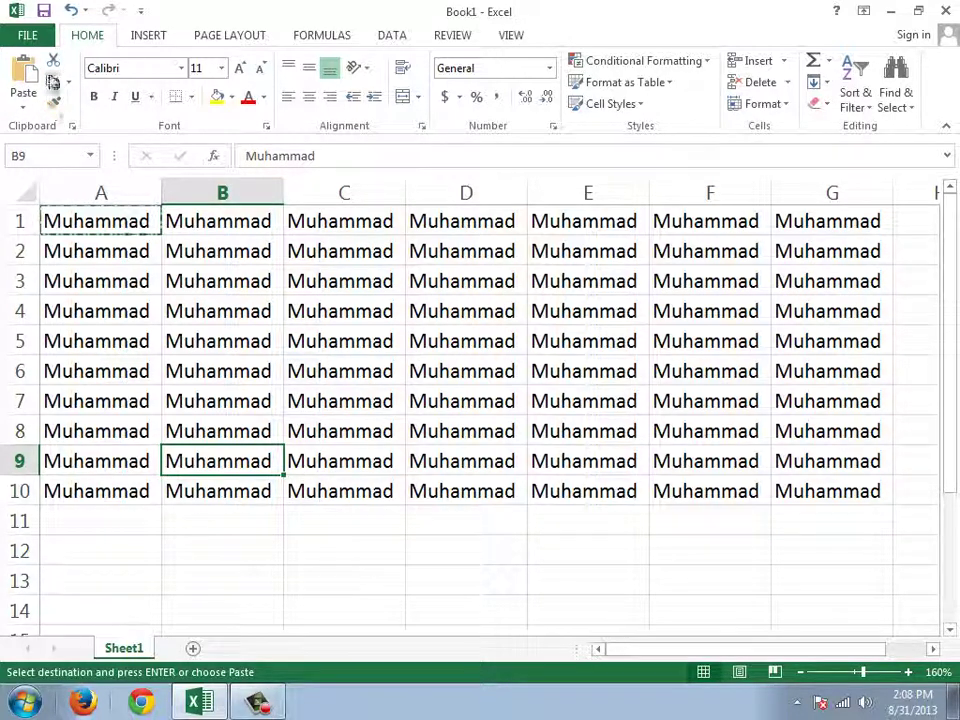
Show the list of collected clipboard items and enter "somethigng" in cell B13
left_click(72, 128)
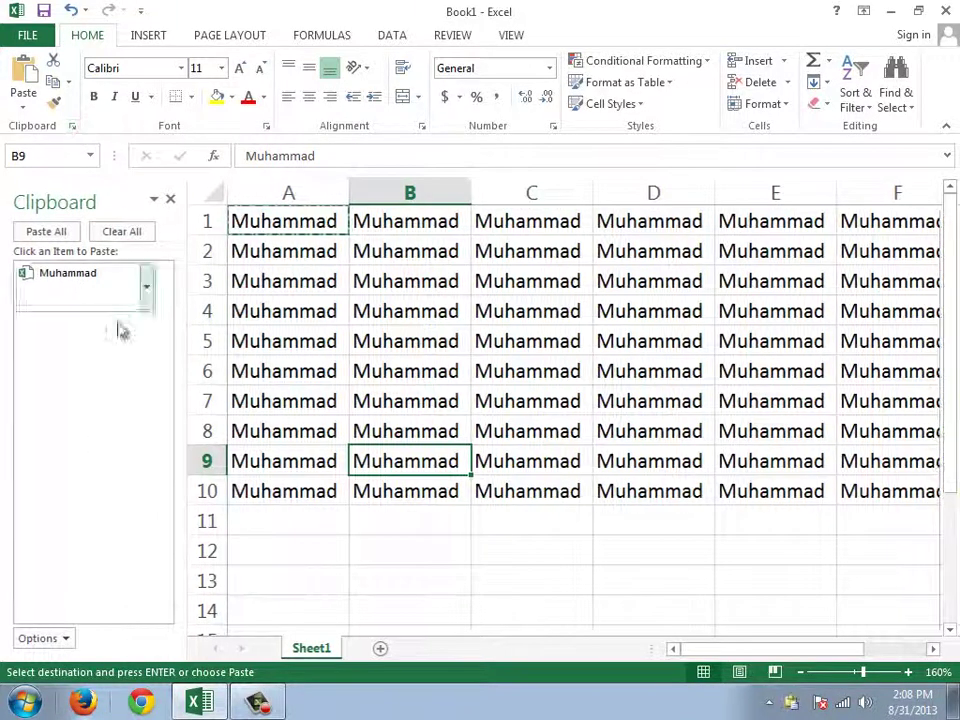
left_click(300, 212)
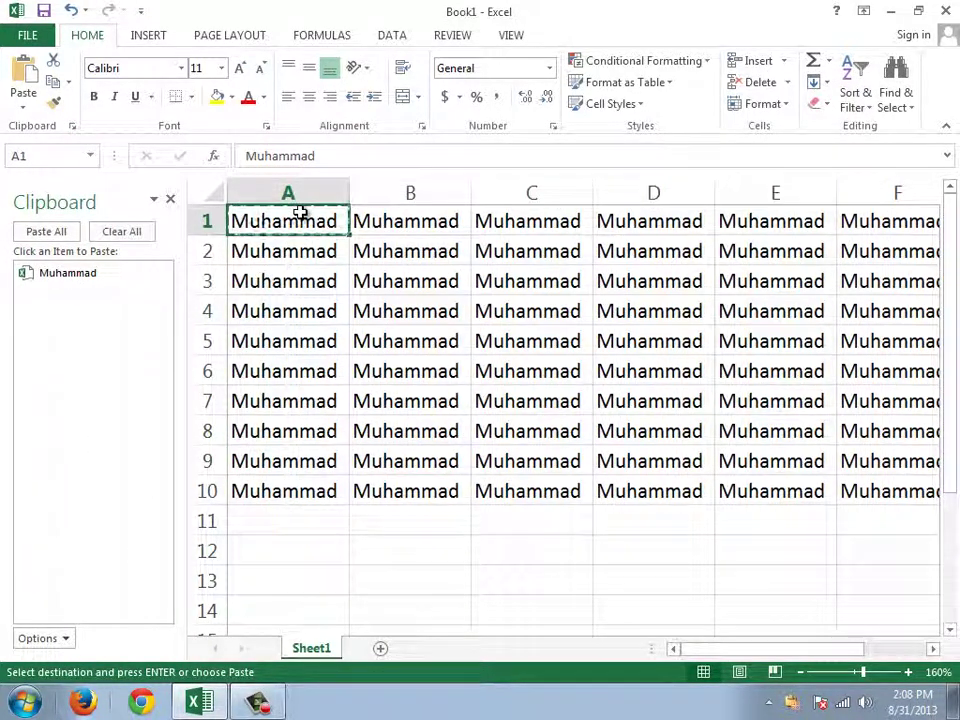
left_click(390, 572)
type("somethigng")
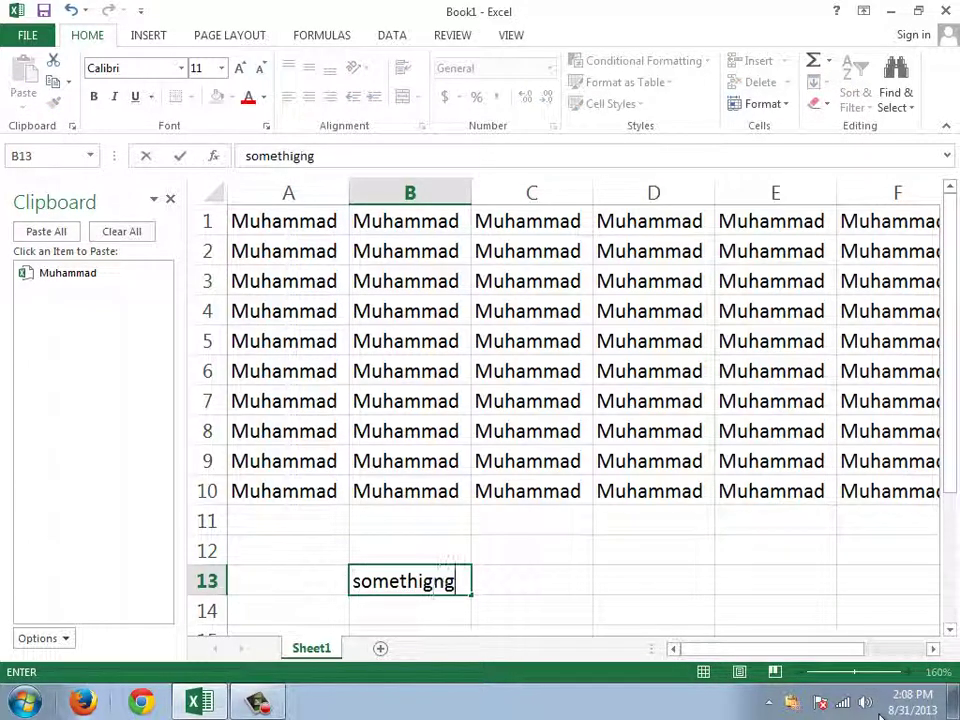
key("Return")
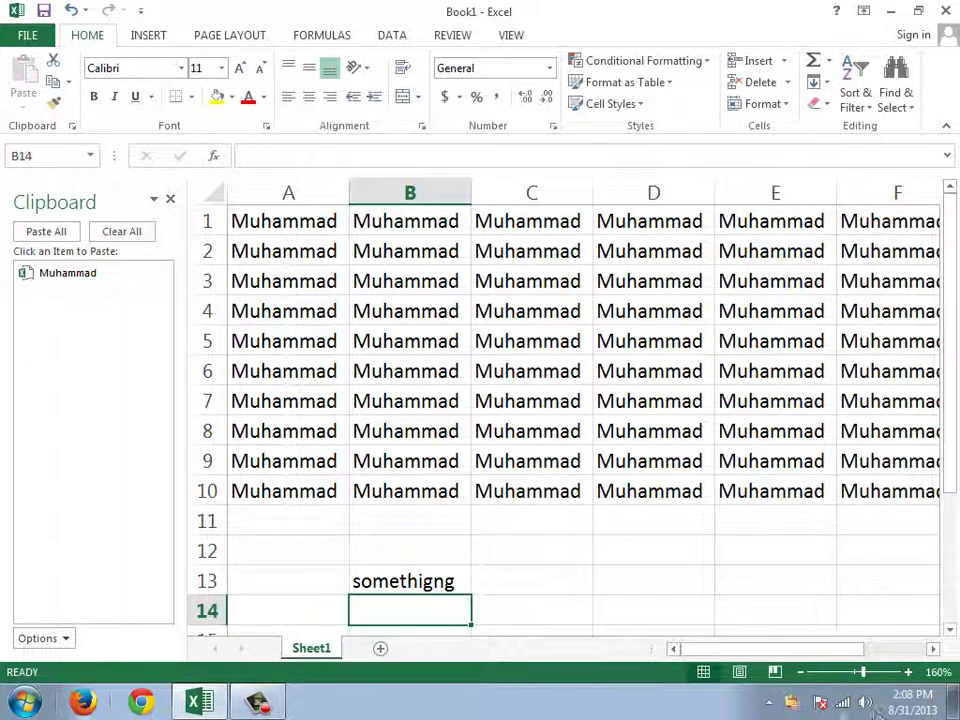
Copy cell B13 and paste its collected clipboard item "somethigng" into cell E13
left_click(440, 588)
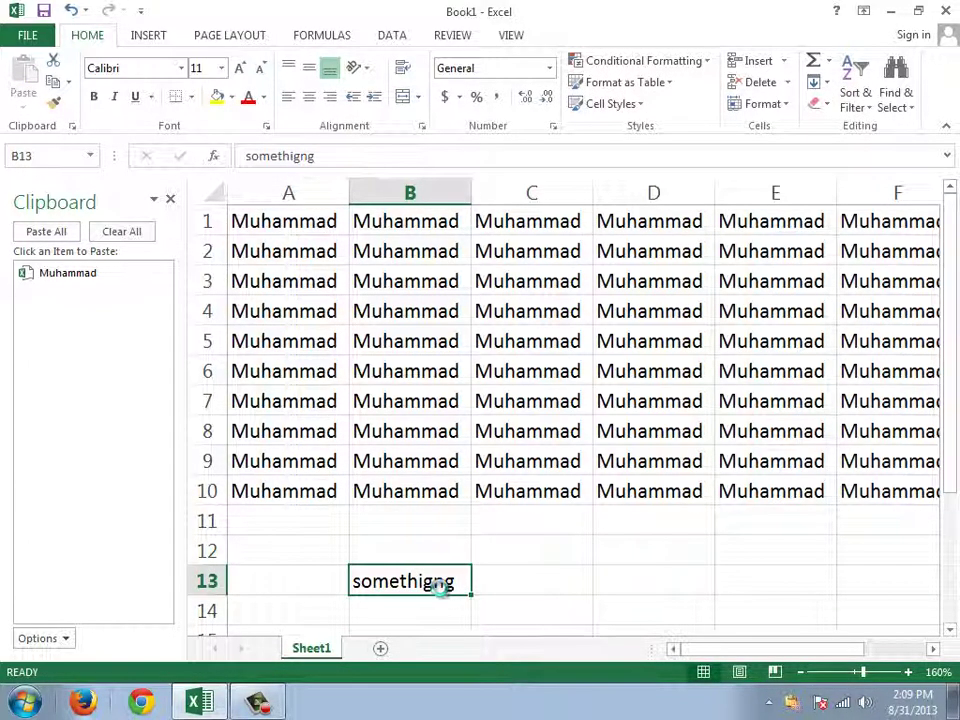
key("ctrl+c")
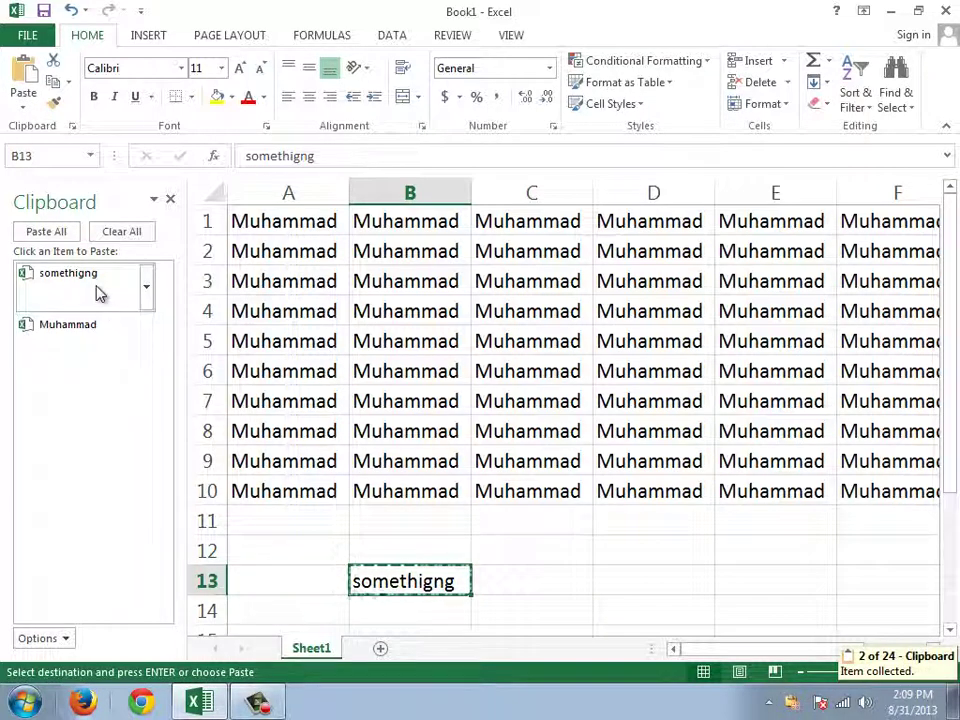
left_click(722, 572)
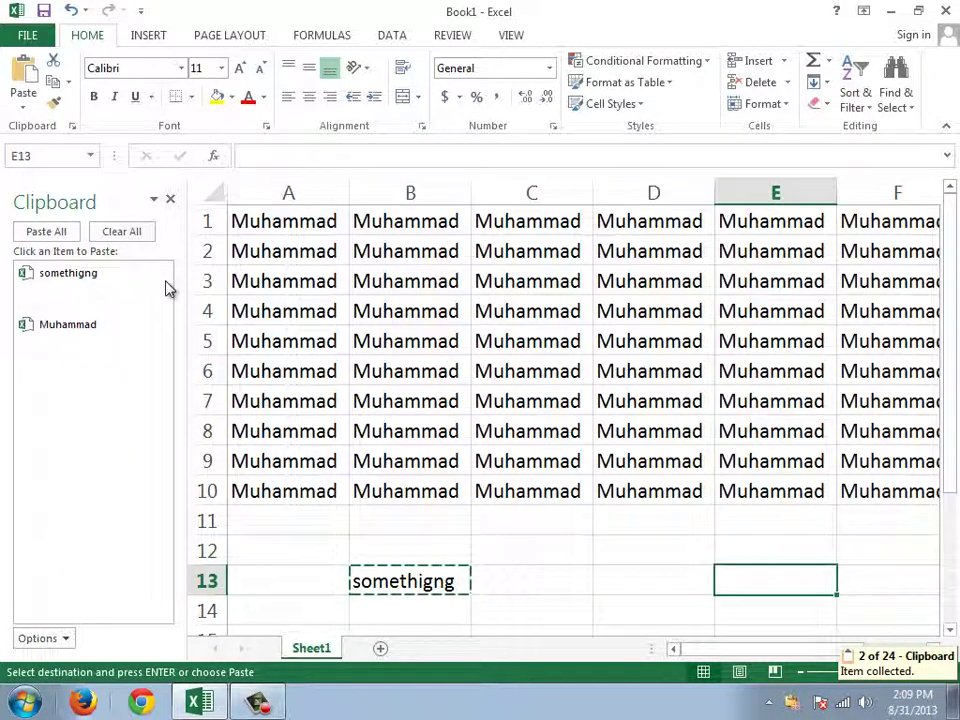
left_click(146, 283)
left_click(126, 328)
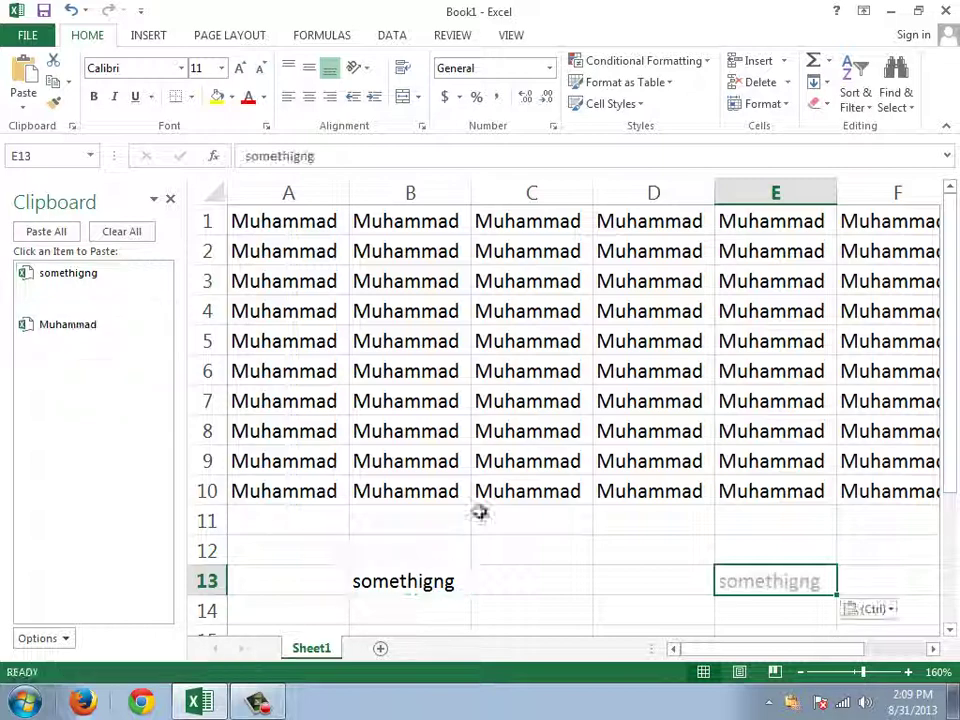
Paste "somethigng" again into cells D13 and C13
left_click(560, 557)
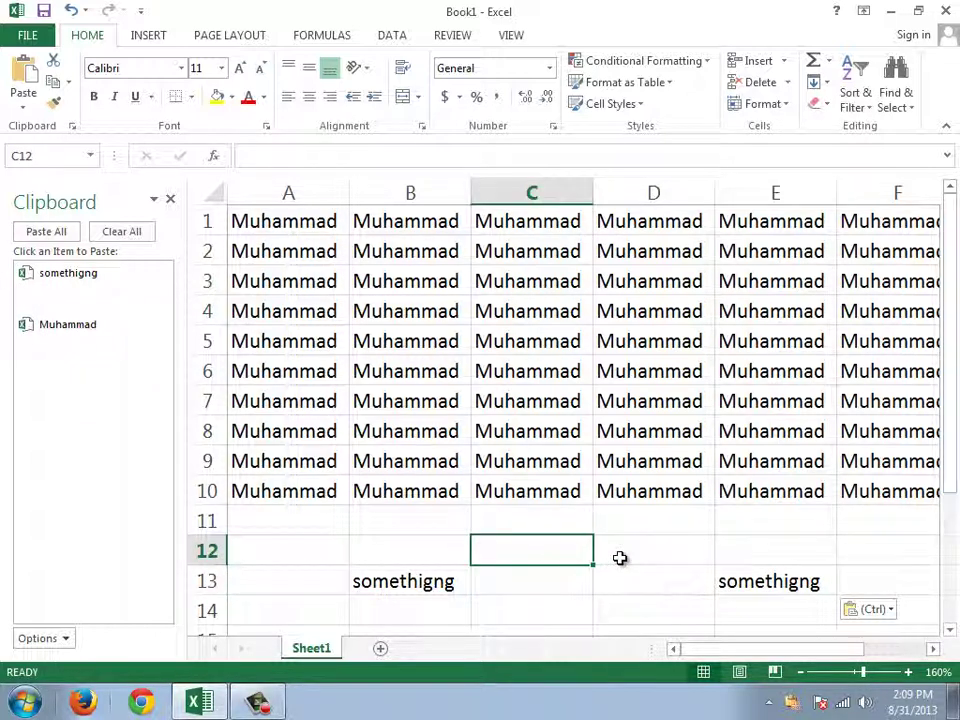
left_click(430, 578)
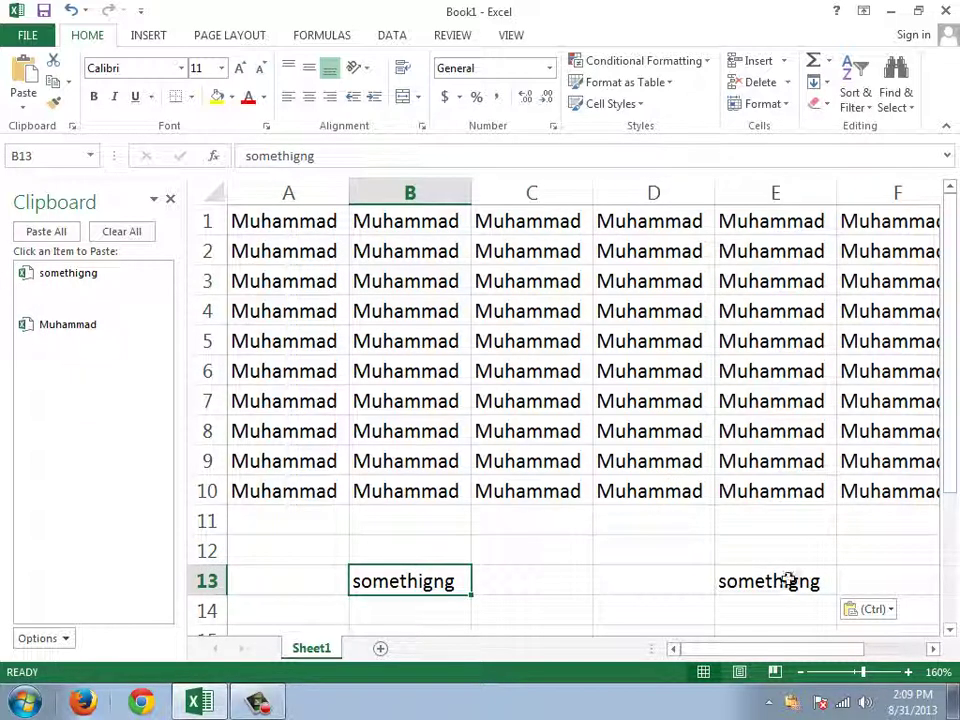
left_click(765, 578)
left_click(630, 577)
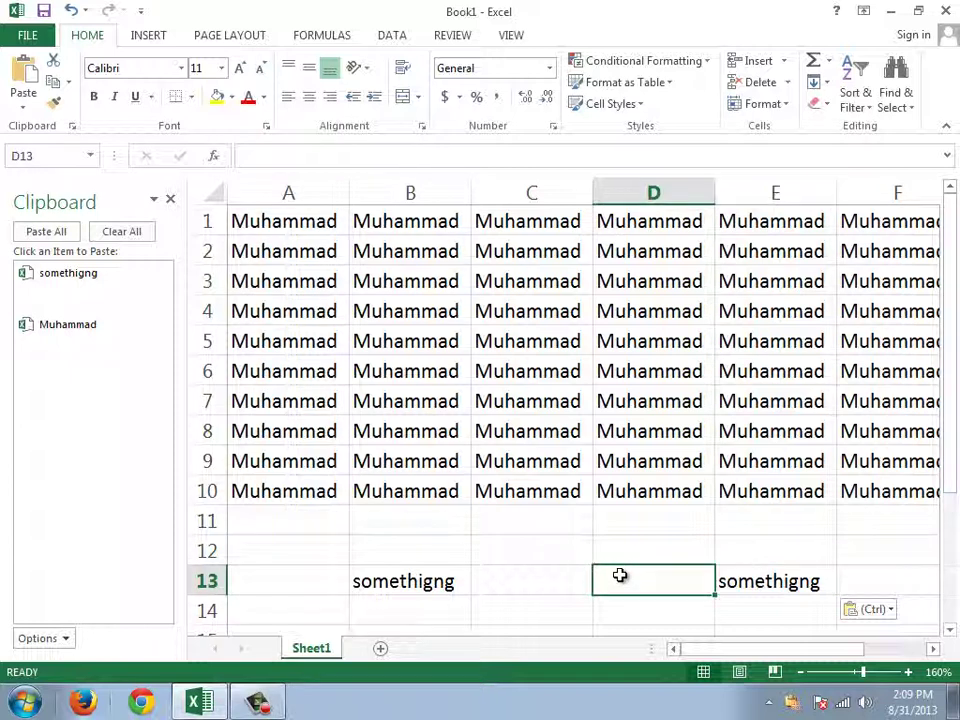
key("ctrl+v")
left_click(531, 579)
key("ctrl+v")
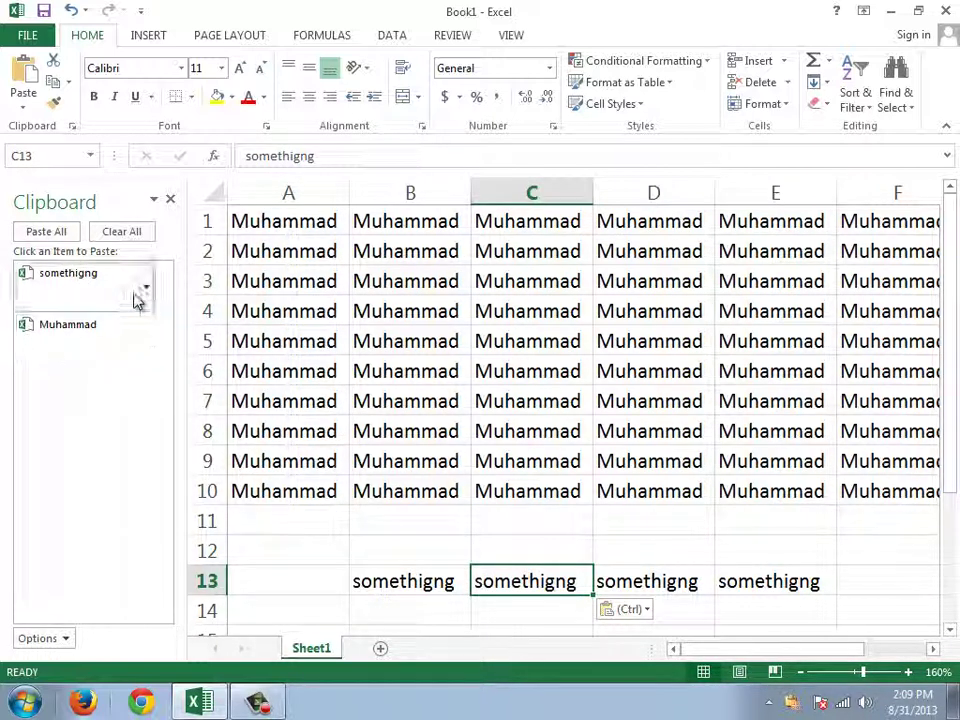
Paste the older collected clipboard item, the first name, into cell A11 and repeat the paste in B11
left_click(147, 339)
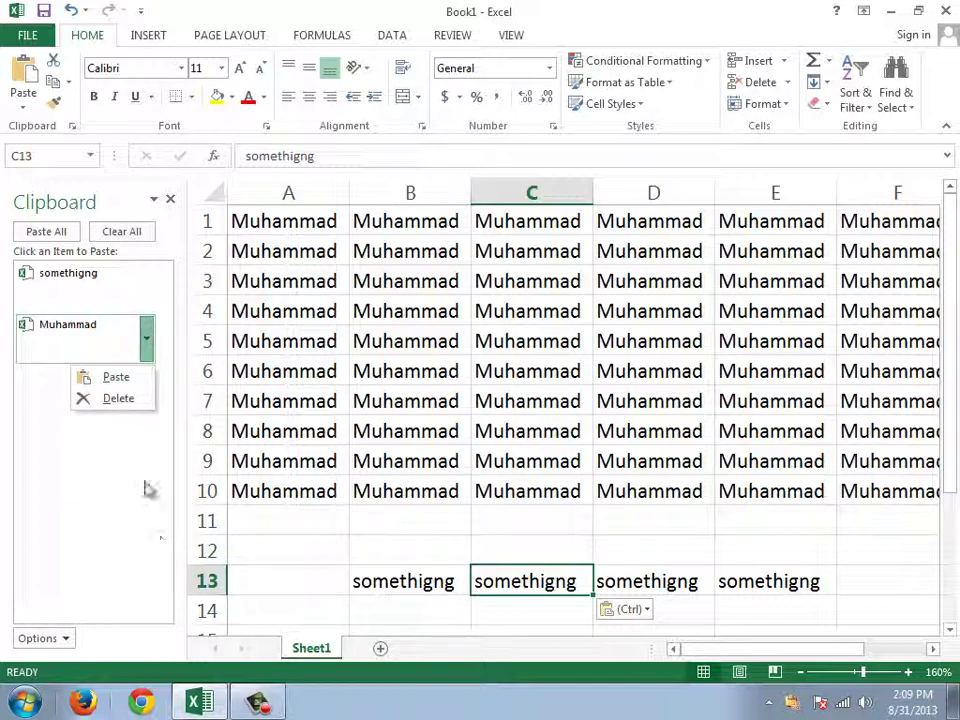
left_click(268, 516)
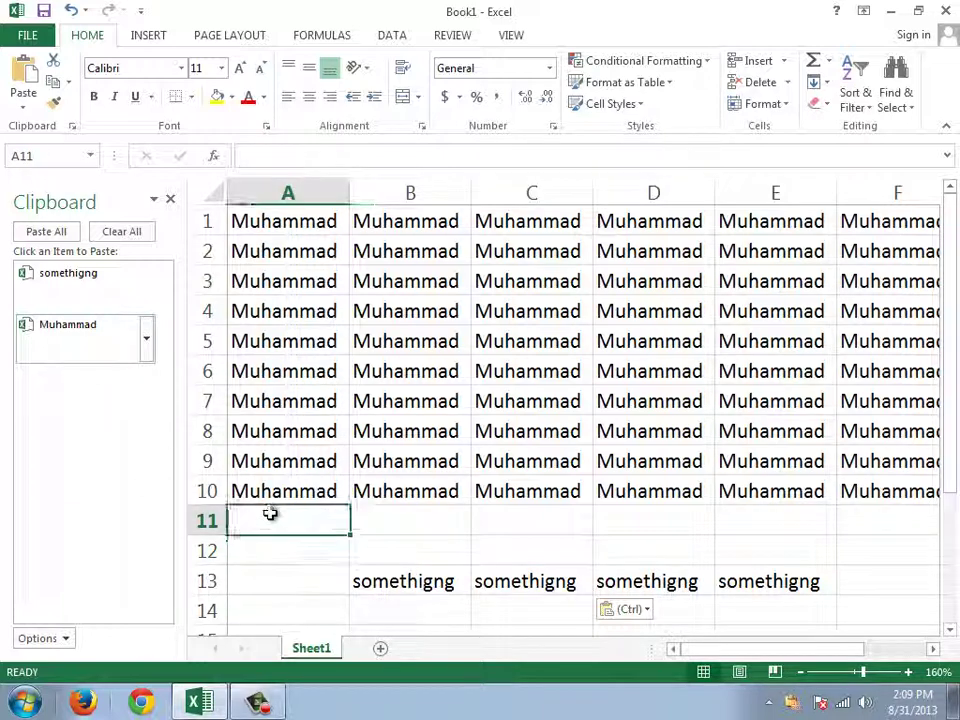
left_click(147, 339)
left_click(138, 380)
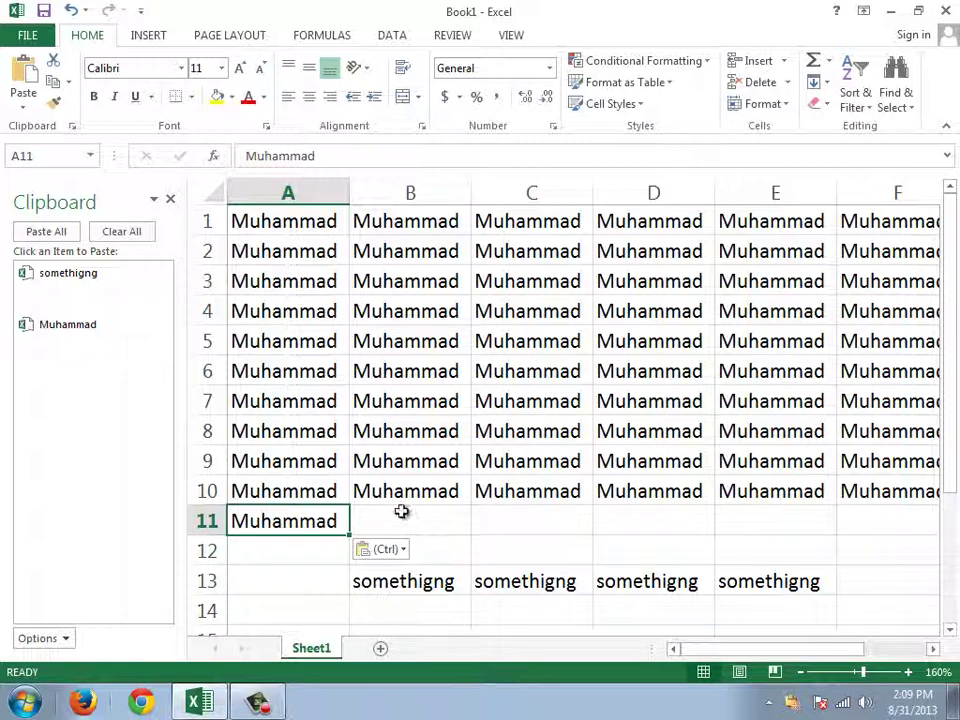
left_click(401, 512)
key("ctrl+v")
Try to paste into the multiple selection of cells B11 and C11
left_click(536, 530, "ctrl")
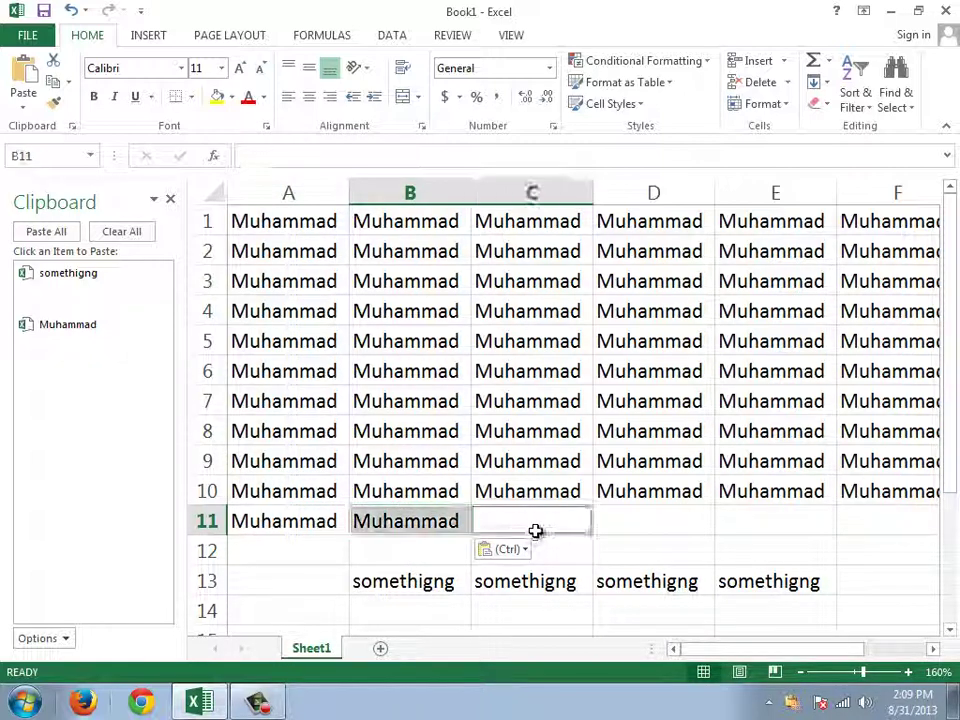
key("ctrl+v")
left_click(483, 405)
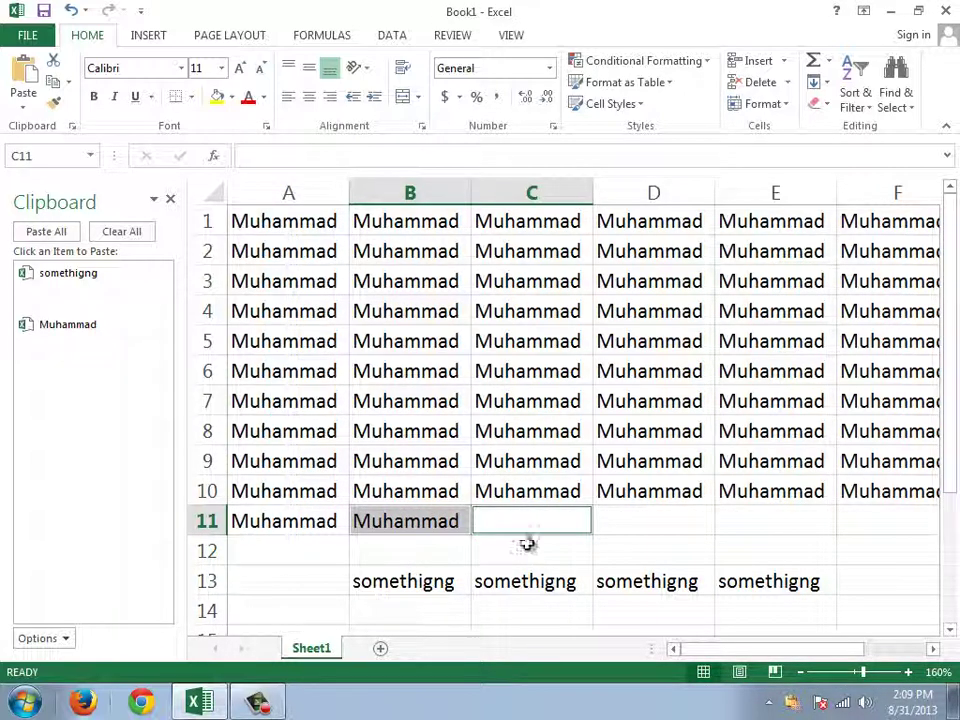
key("ctrl+v")
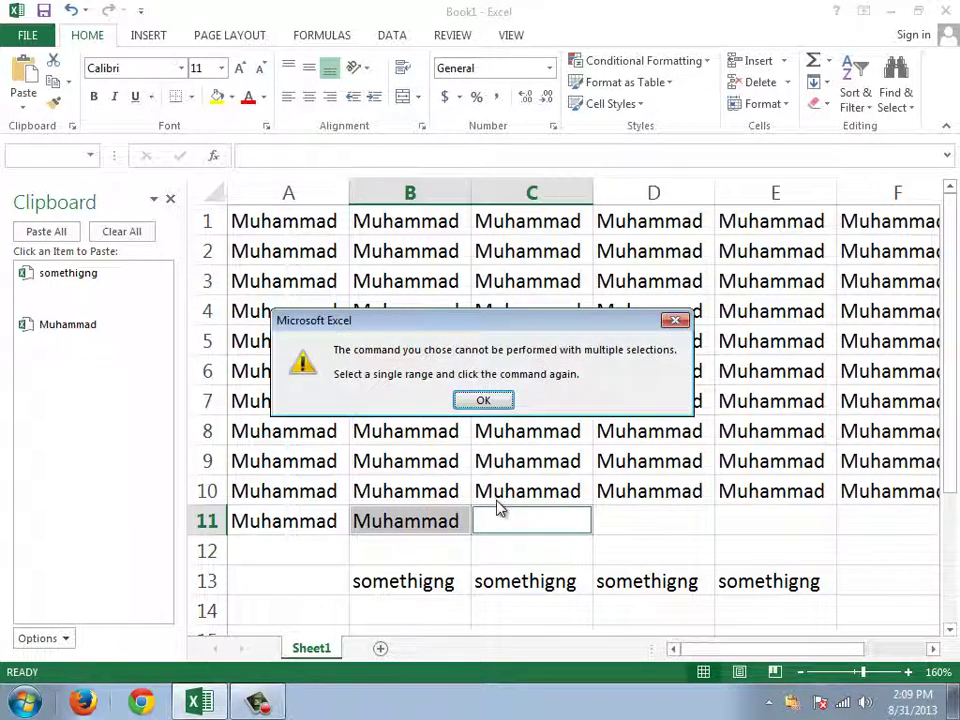
left_click(483, 403)
Paste the collected clipboard item containing the first name into cells C11 and D11
left_click(146, 340)
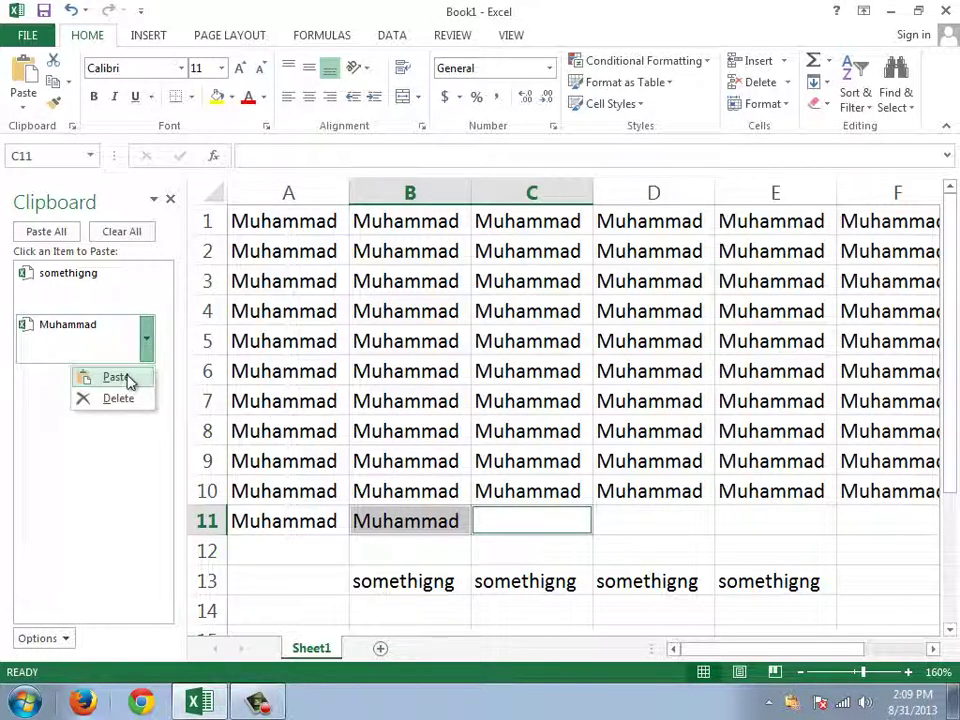
left_click(114, 377)
left_click(602, 528)
left_click(146, 340)
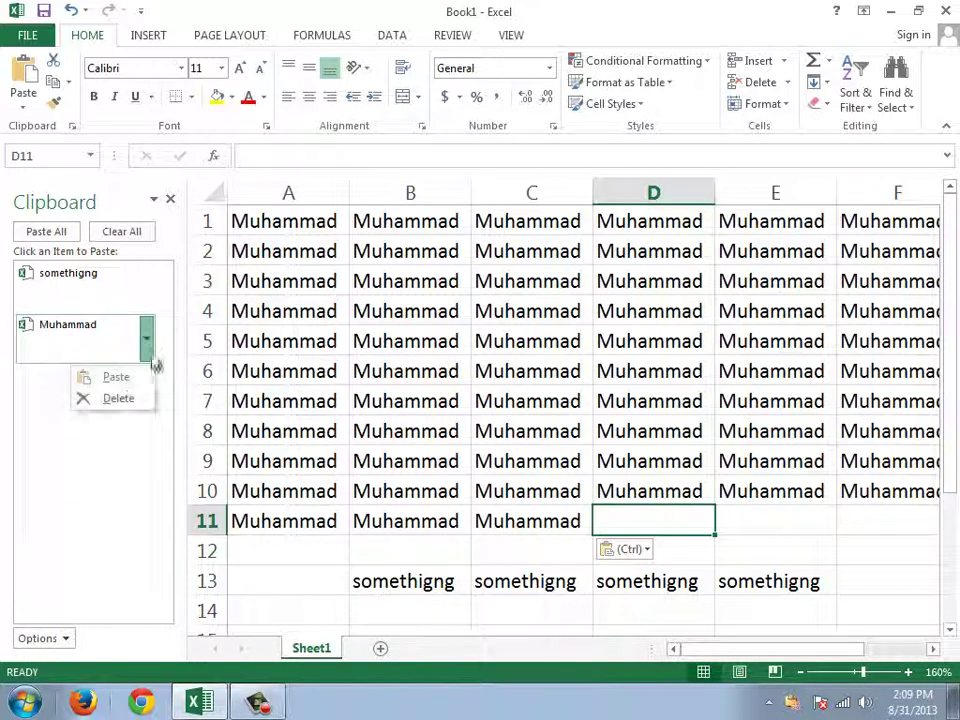
left_click(114, 377)
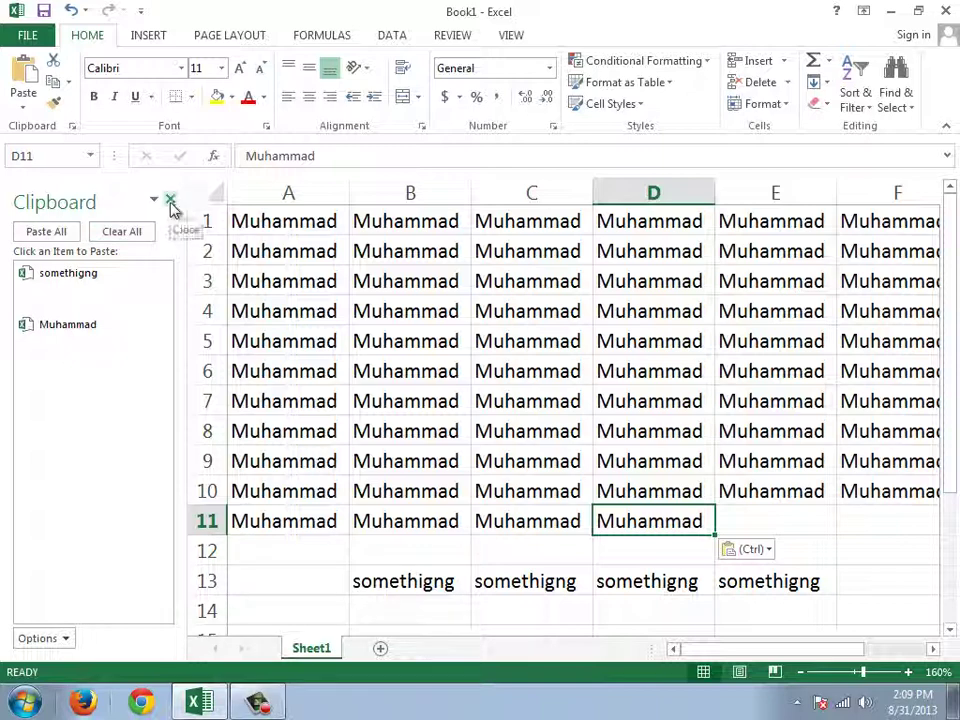
Empty and close the list of collected clipboard items, and delete the contents of cells B13:E13
left_click(128, 234)
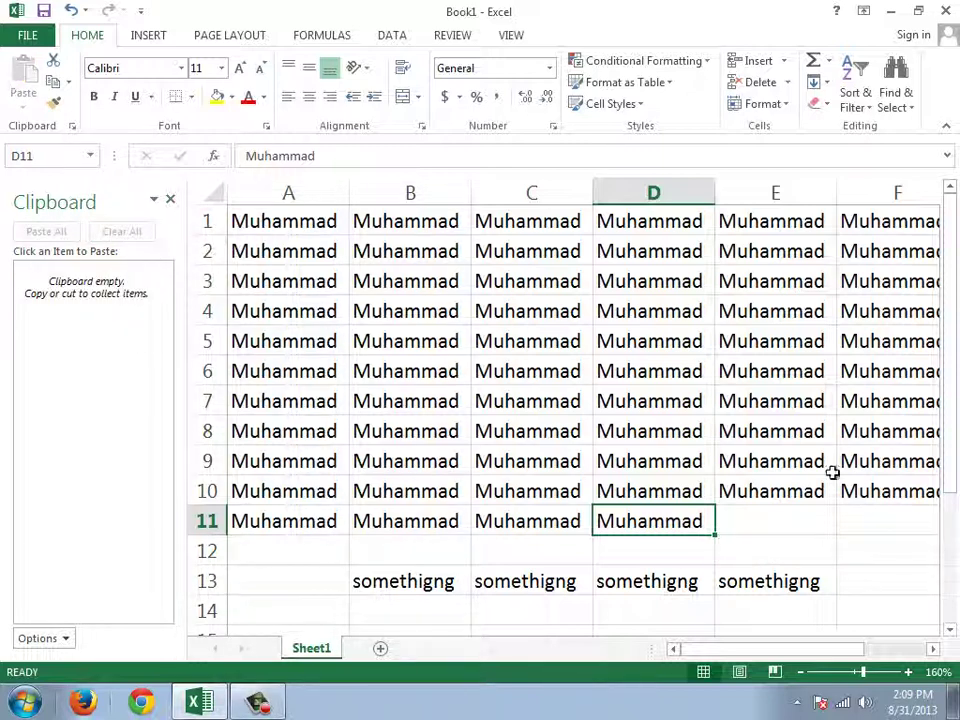
left_click(172, 201)
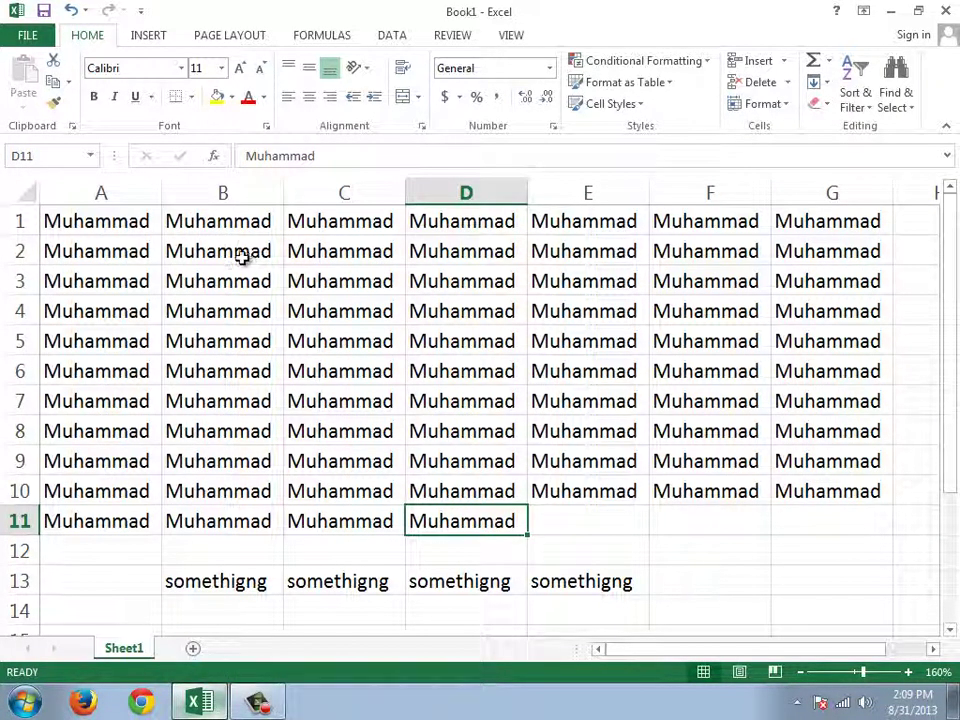
left_click_drag(639, 572, 212, 578)
key("Delete")
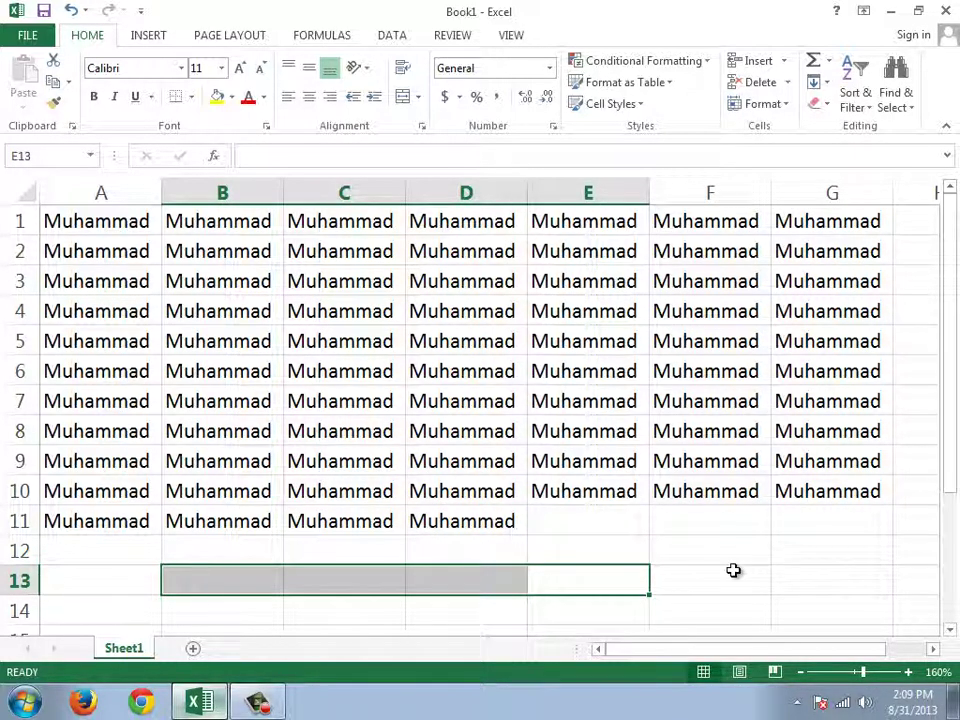
left_click_drag(790, 551, 60, 341)
left_click(189, 343)
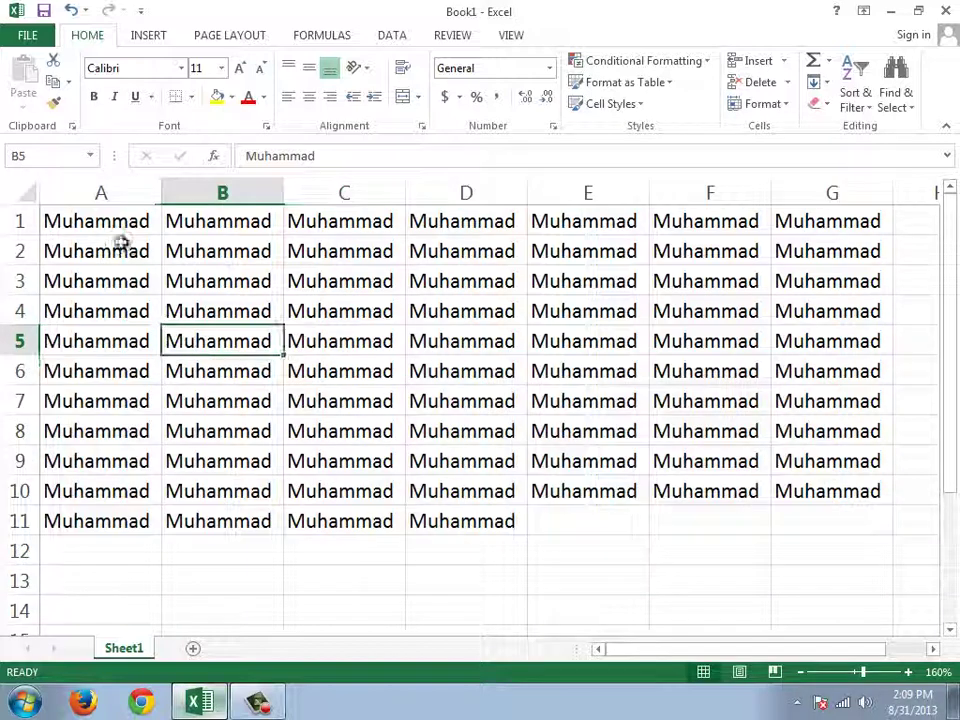
left_click_drag(111, 223, 853, 523)
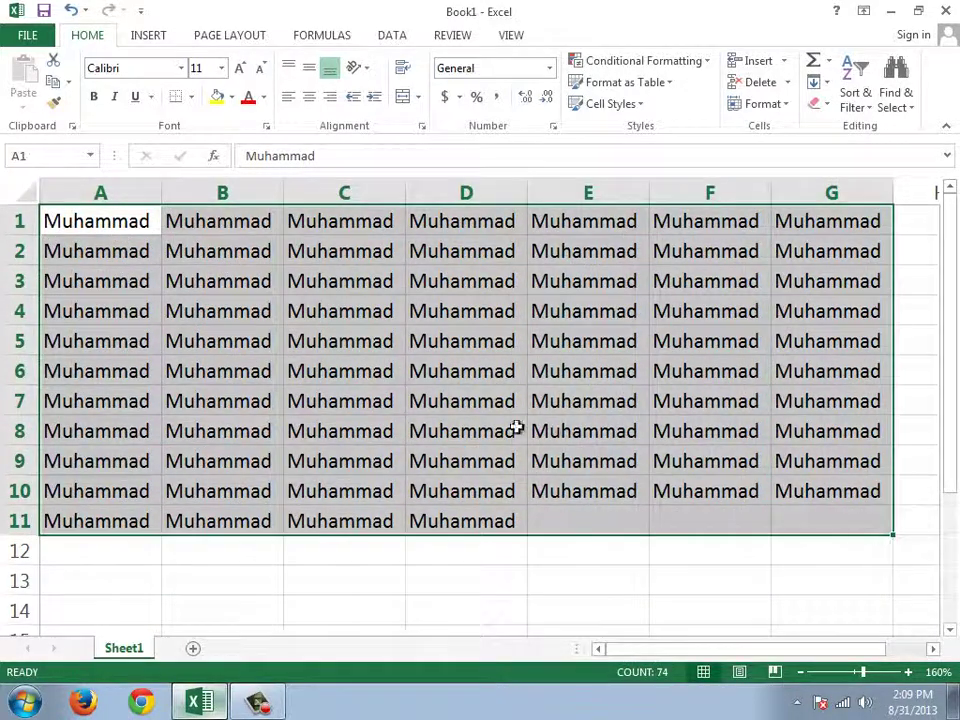
left_click(515, 428)
left_click_drag(66, 224, 790, 507)
left_click(781, 508)
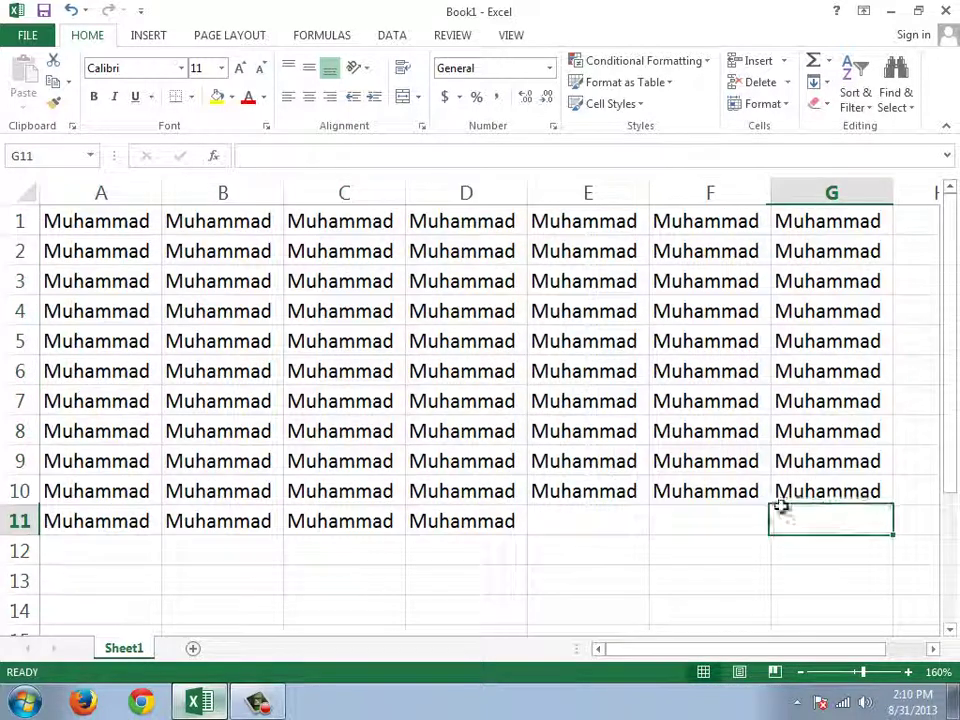
Move the content of cell A1 to cell C12 by cutting and pasting it
left_click(72, 214)
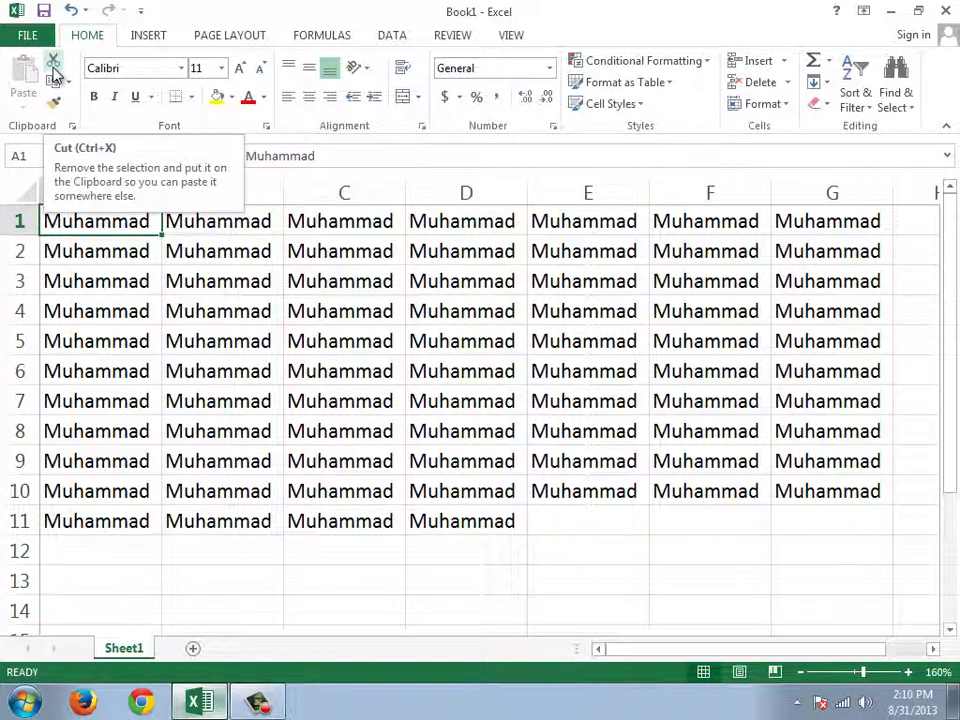
left_click(55, 74)
left_click(305, 540)
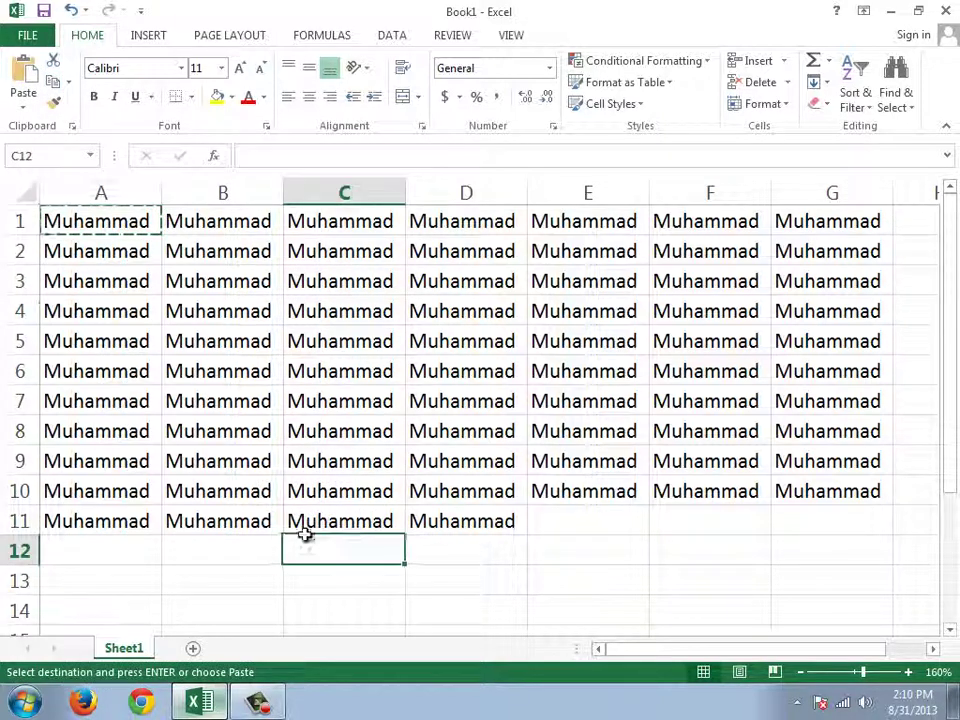
left_click(22, 78)
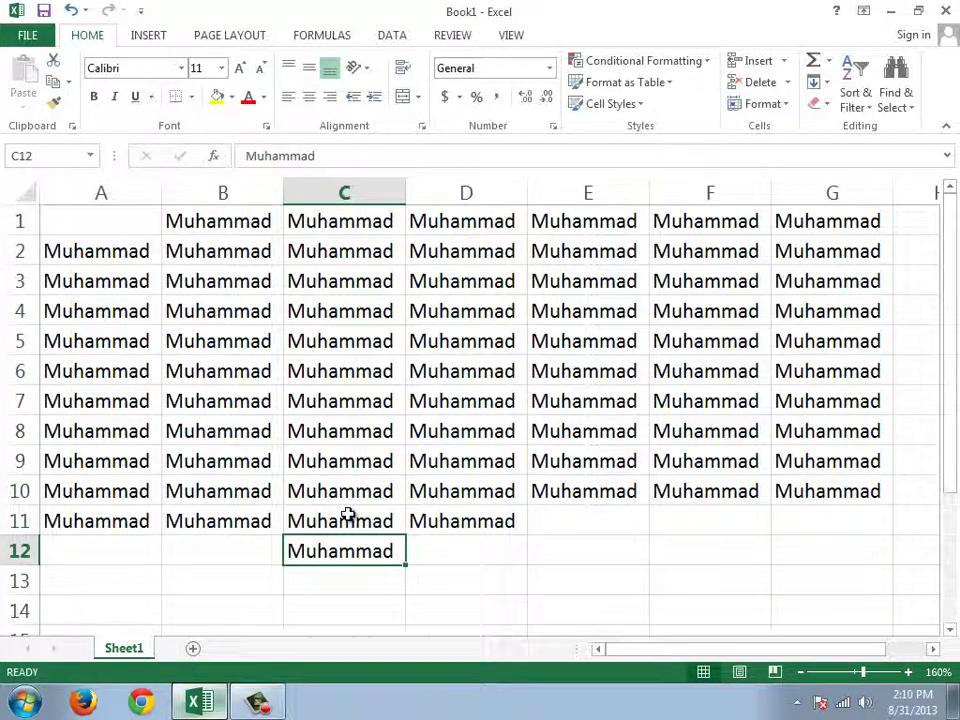
left_click(99, 224)
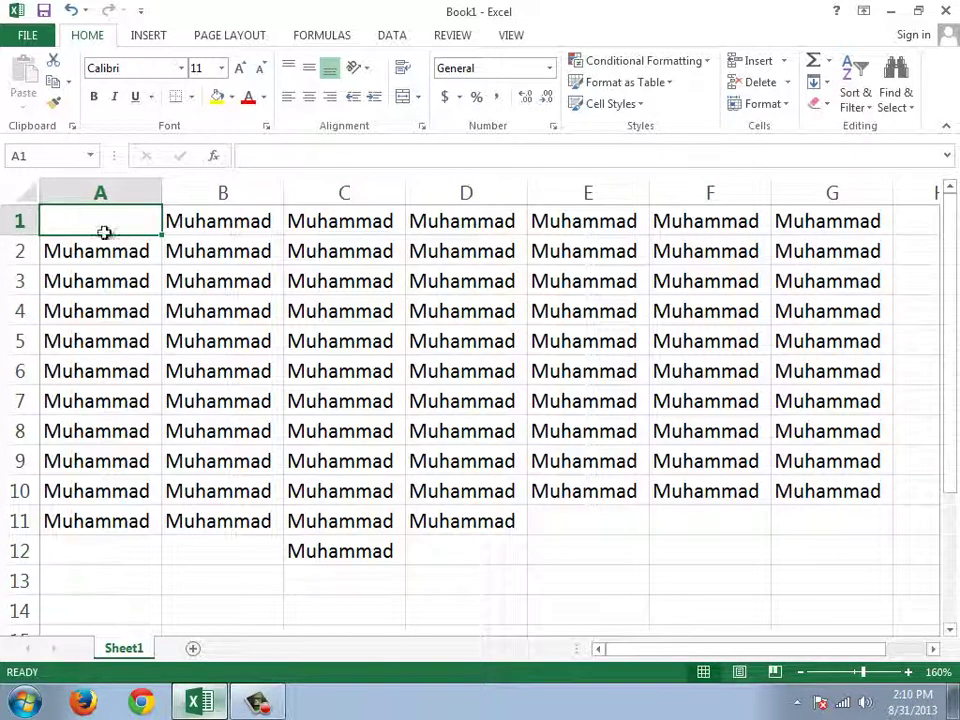
left_click(339, 553)
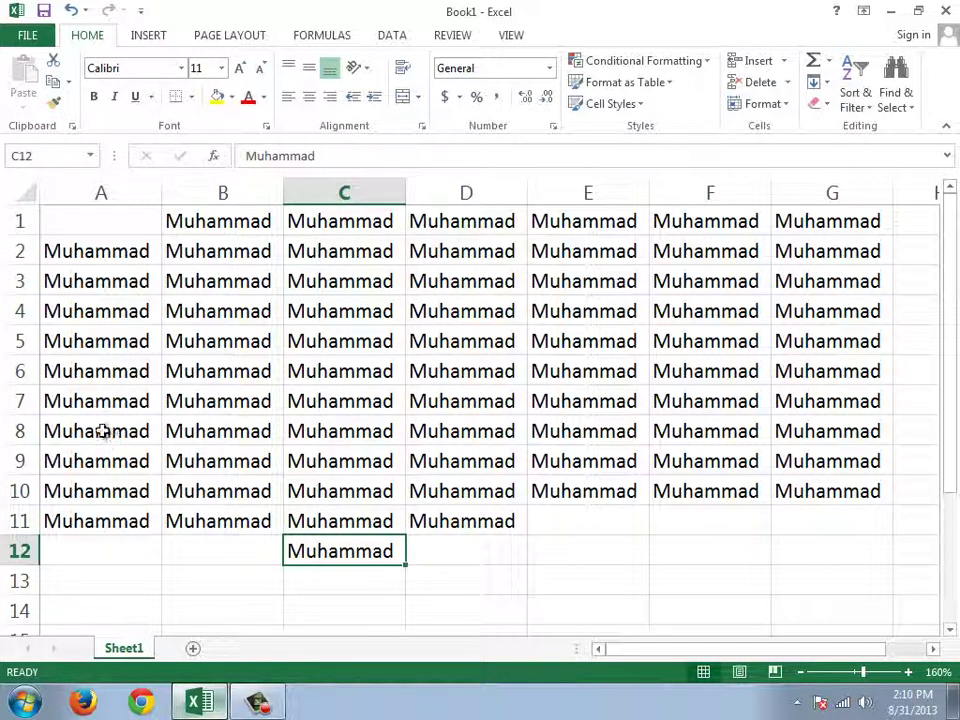
Apply All Borders to cells B2:B7
left_click_drag(103, 253, 6, 452)
left_click(240, 277)
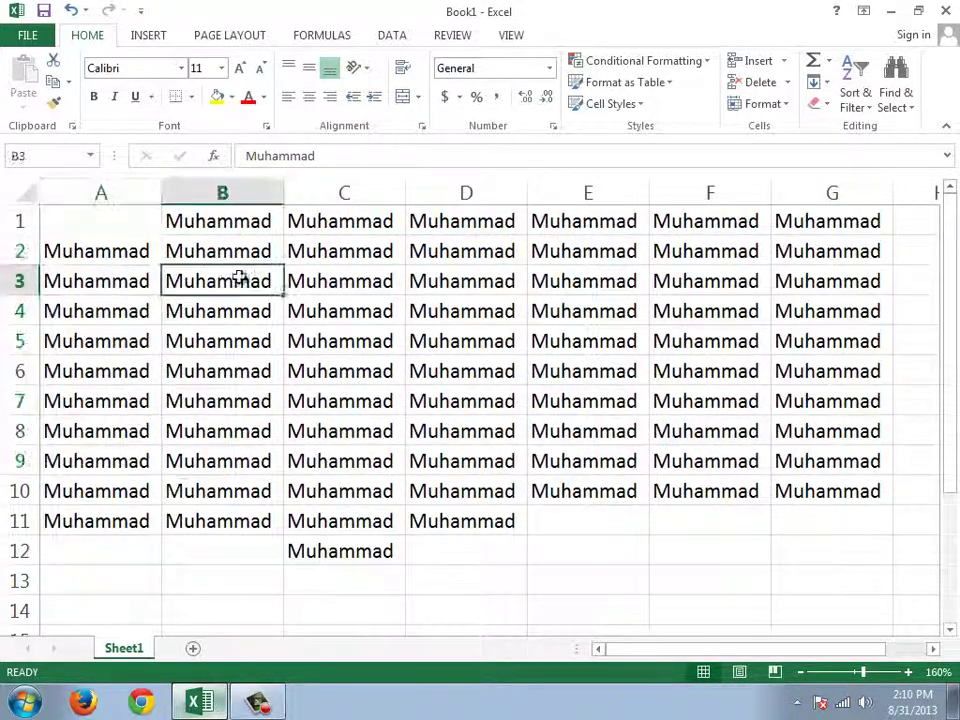
left_click_drag(232, 248, 234, 399)
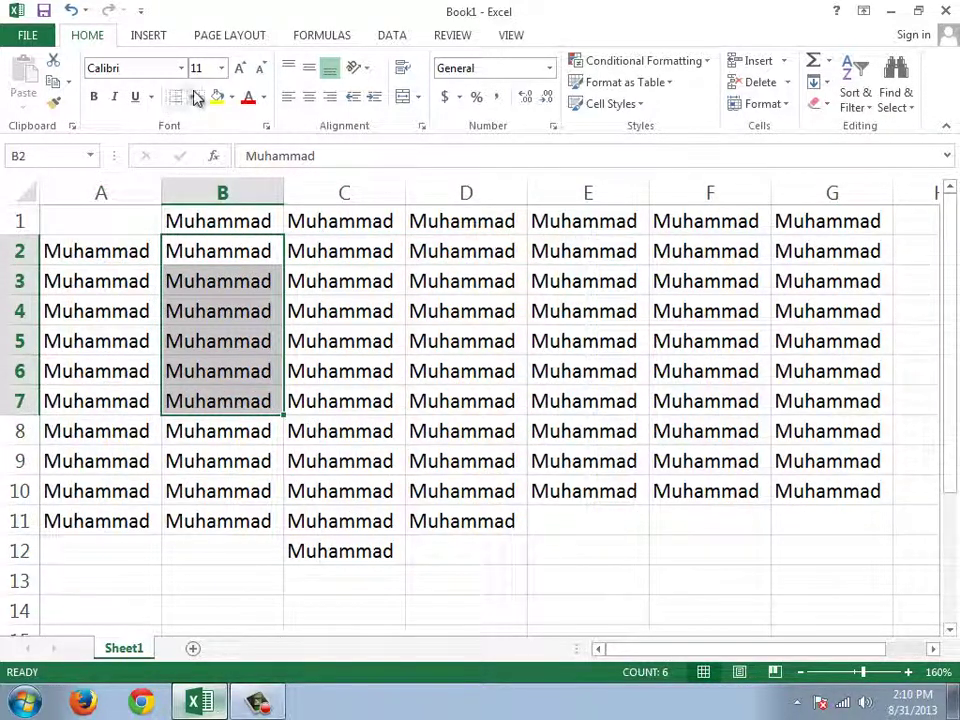
left_click(191, 96)
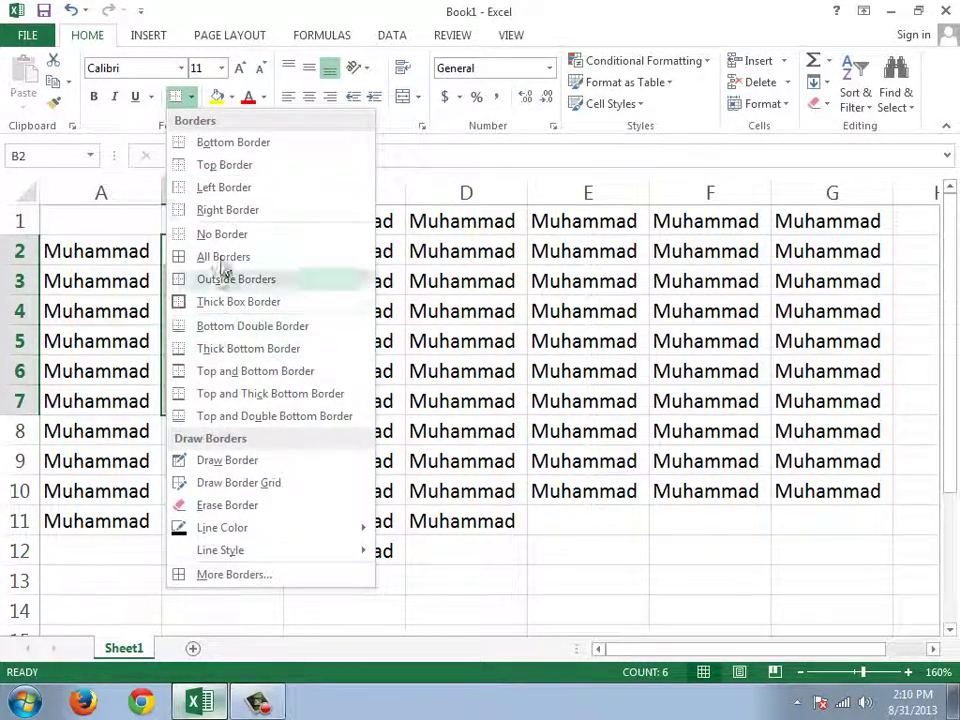
left_click(222, 259)
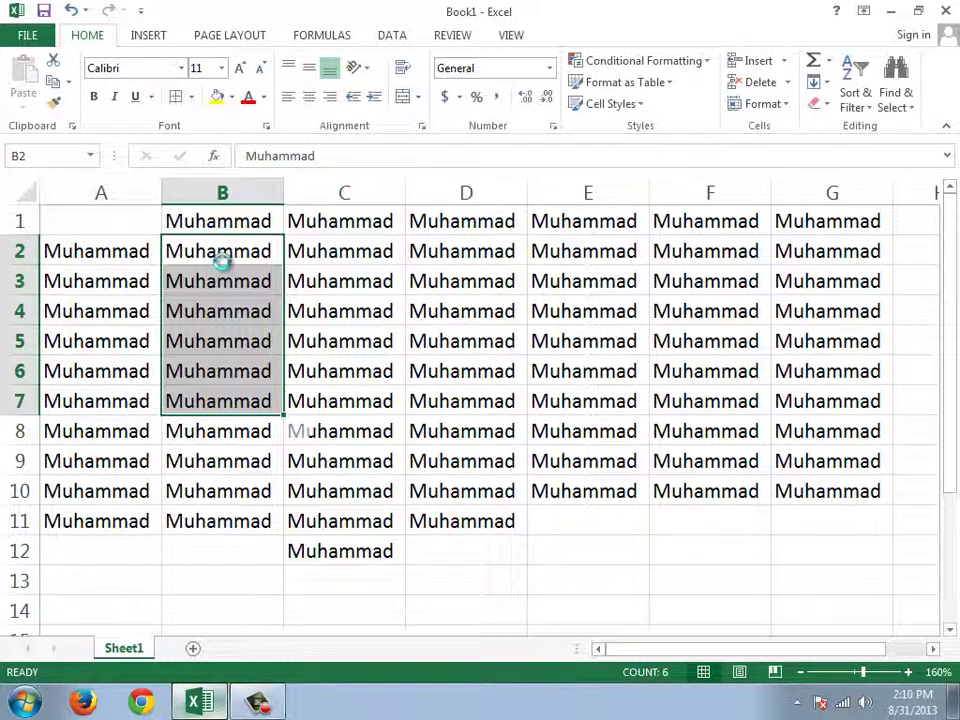
left_click(274, 372)
Copy the formatting of cells B2:B7 onto cells C2:C9 with Format Painter
left_click_drag(245, 247, 246, 398)
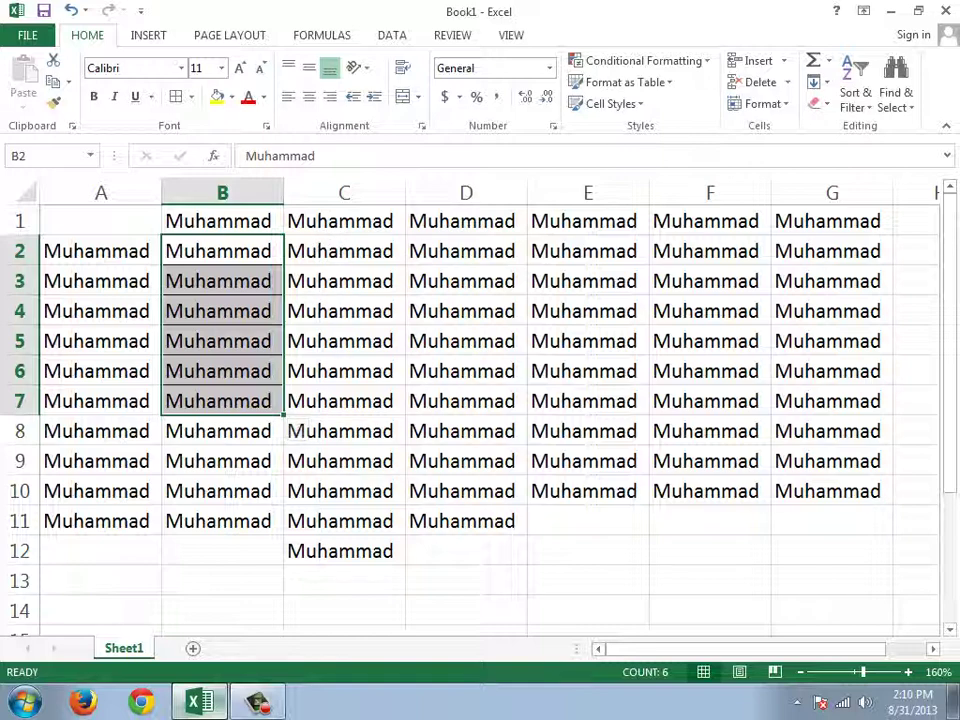
left_click(58, 106)
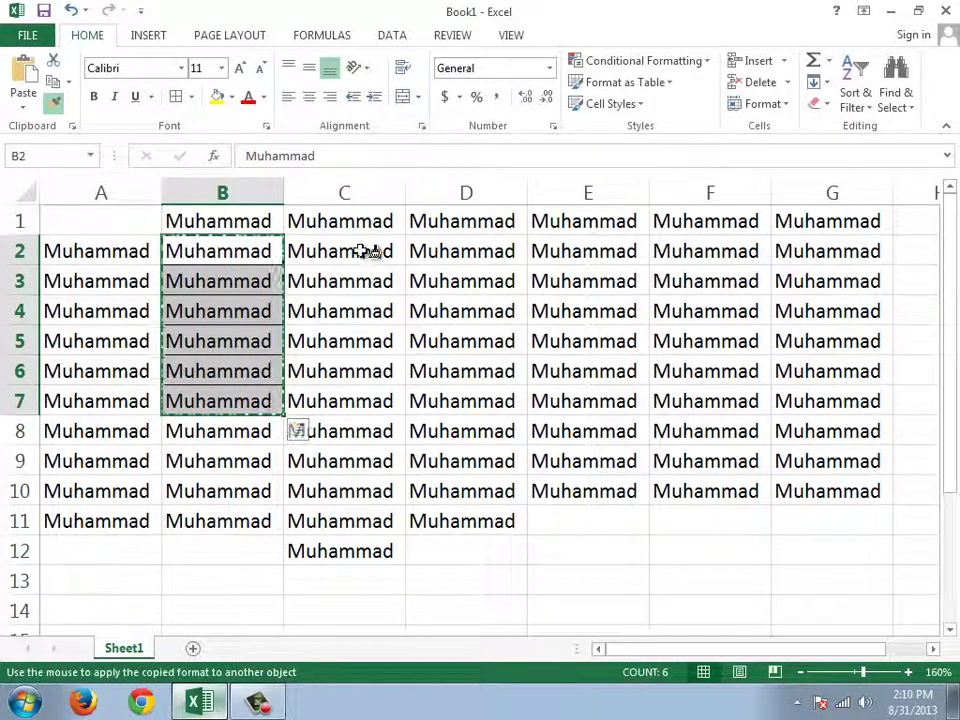
left_click_drag(369, 251, 340, 450)
left_click(462, 391)
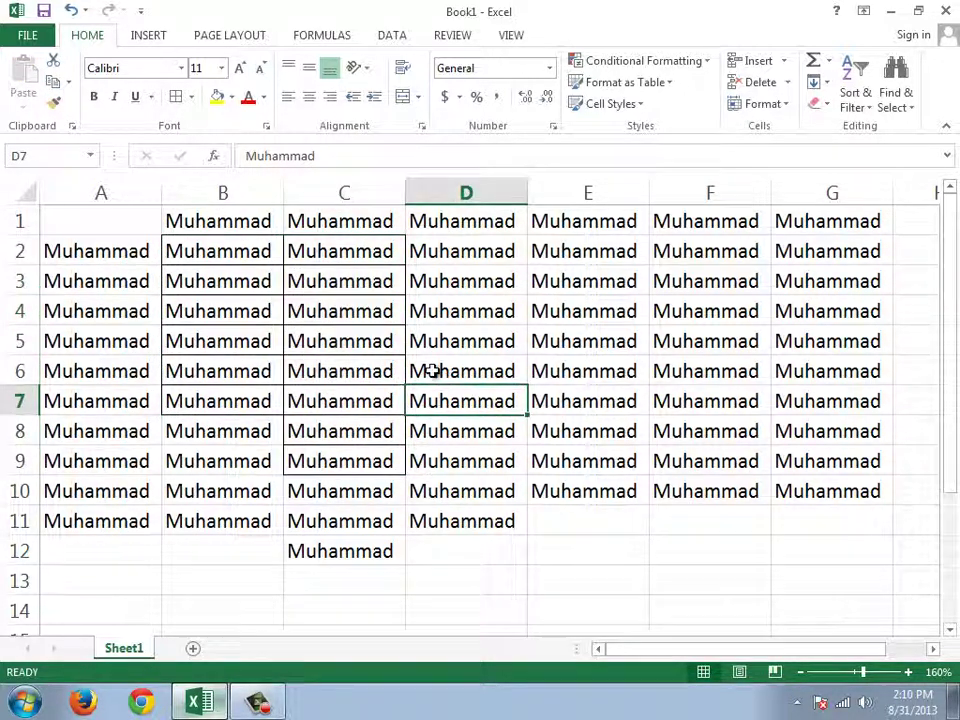
Use Format Painter to apply D7's formatting to cell B2 and B2's formatting to column D from D2 downward
left_click(58, 106)
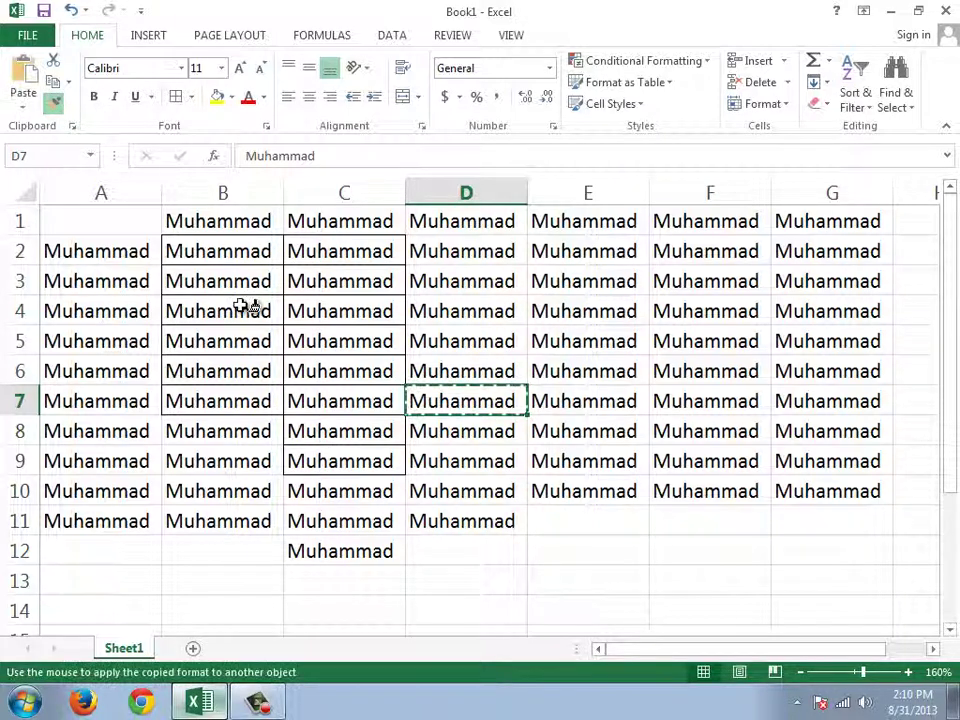
left_click(232, 250)
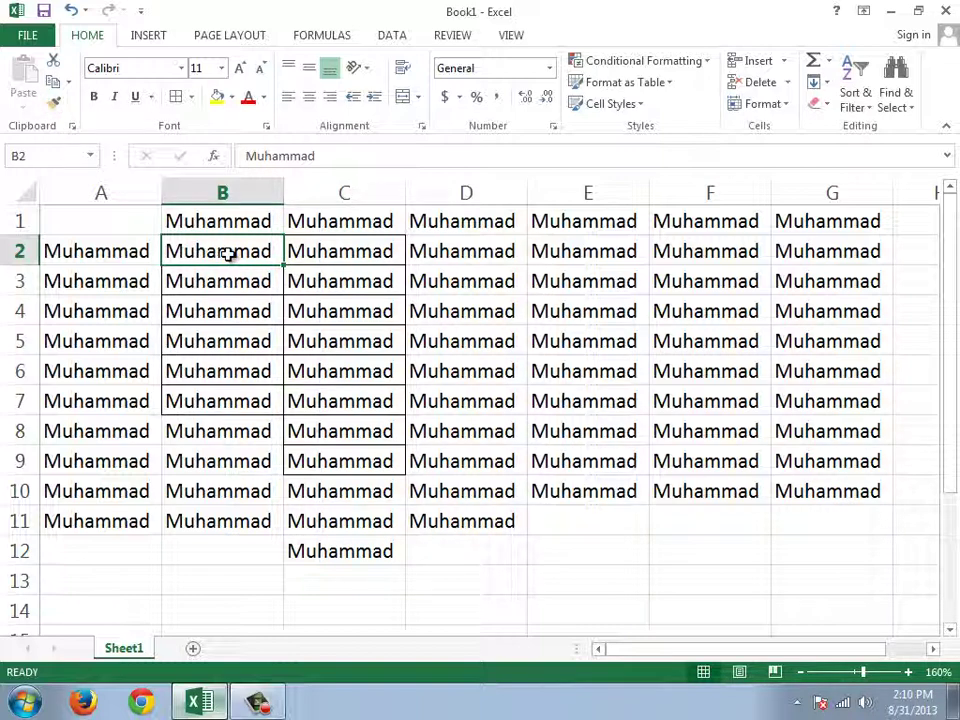
left_click(53, 104)
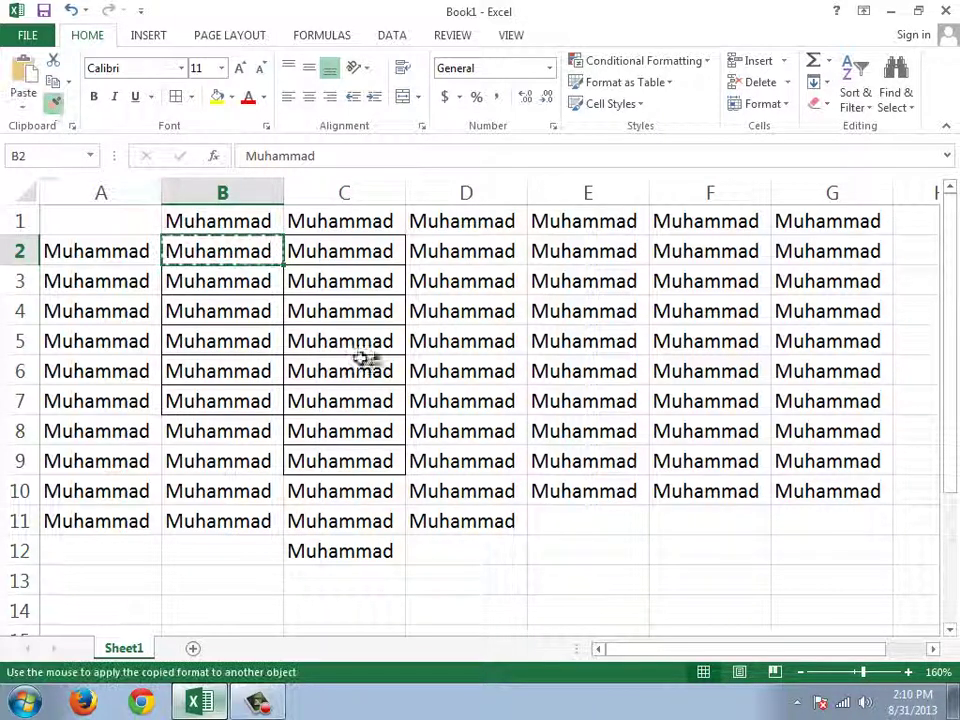
left_click_drag(476, 250, 467, 514)
left_click(565, 459)
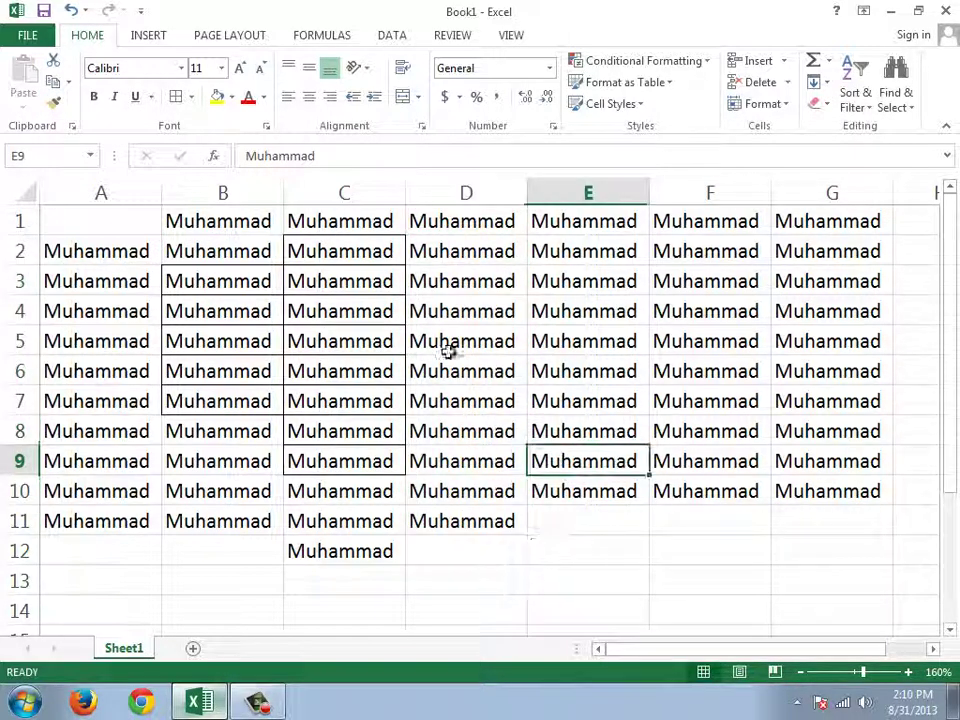
Copy the bordered formatting of cell B3 onto cells D2:D10 with Format Painter
left_click(196, 284)
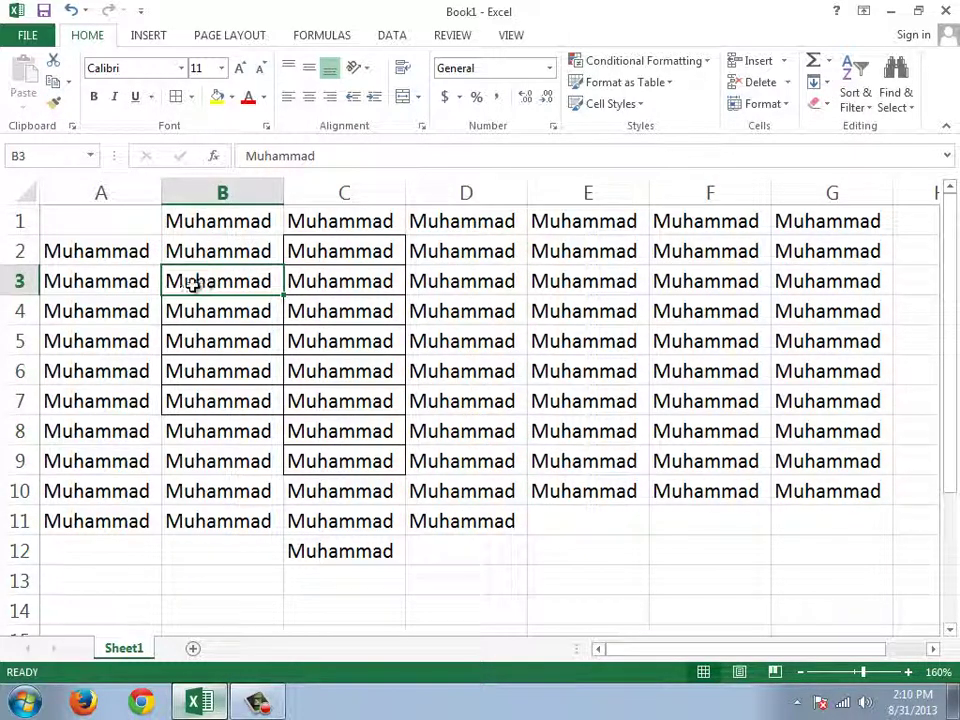
left_click(55, 103)
left_click_drag(484, 255, 471, 486)
left_click(553, 407)
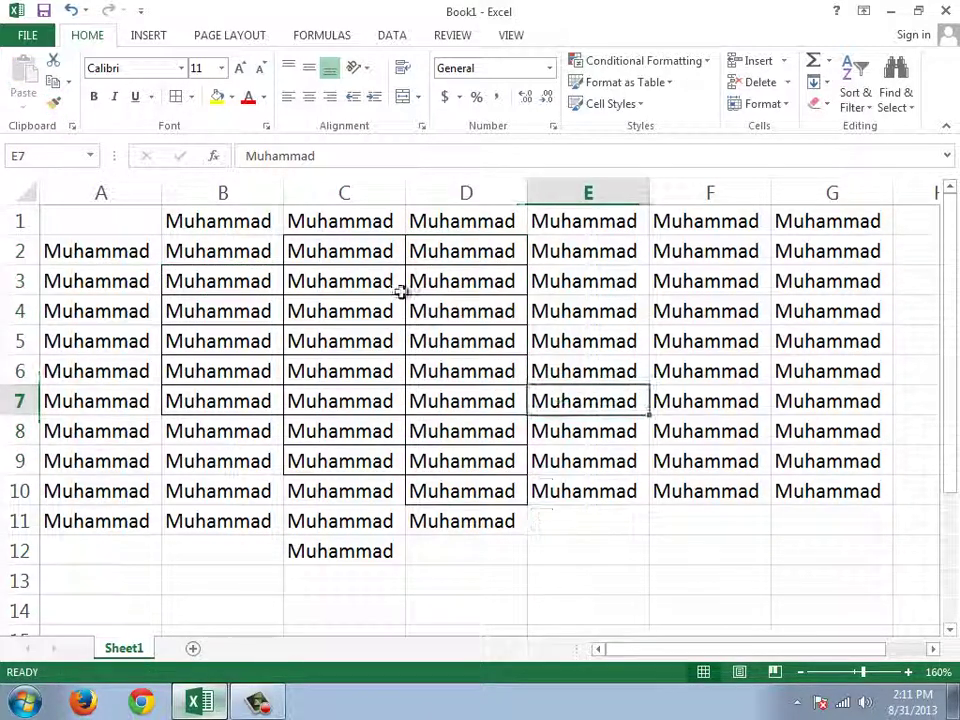
left_click(234, 251)
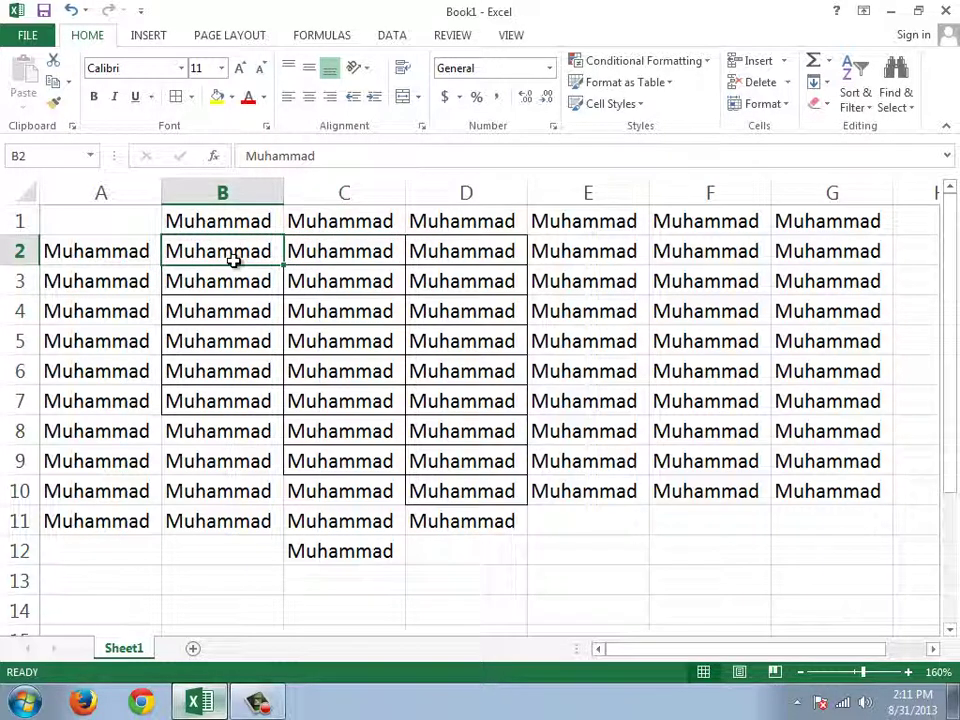
left_click(313, 253)
left_click(221, 251)
left_click(300, 268)
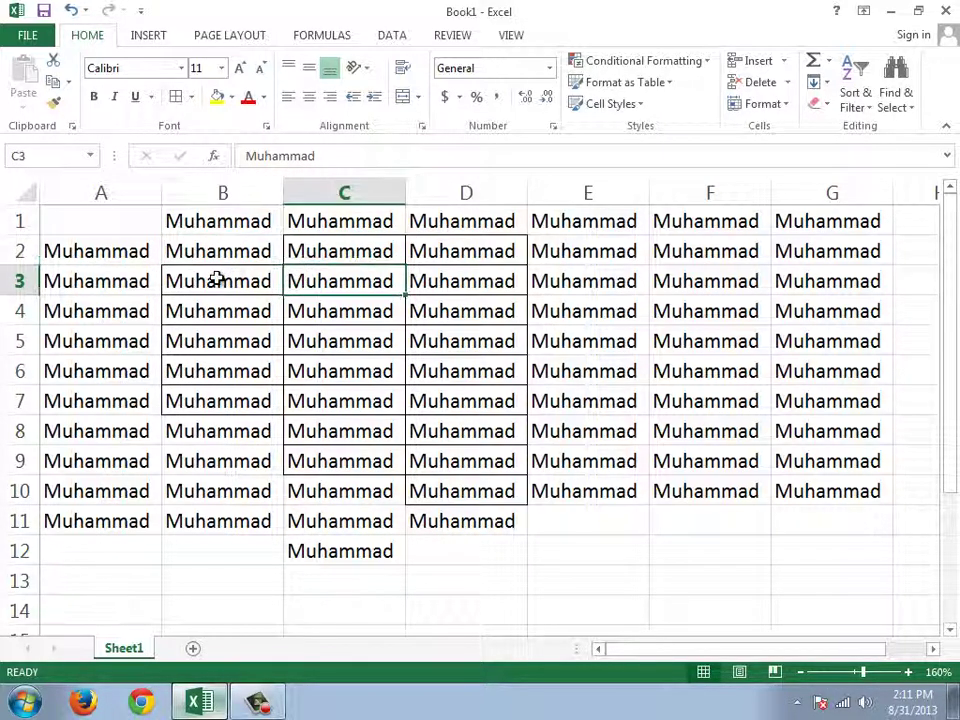
left_click(214, 279)
left_click(227, 332)
left_click(249, 384)
key("Right")
key("Right")
key("Down")
key("Down")
key("Down")
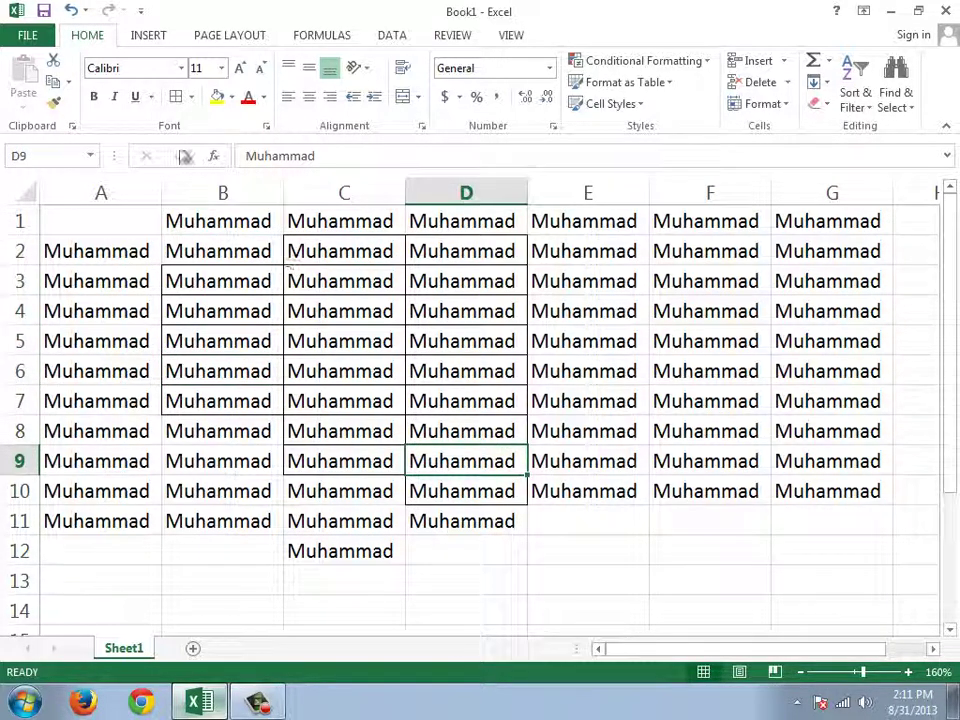
Copy cell B5 and paste it into cell E13
left_click(262, 345)
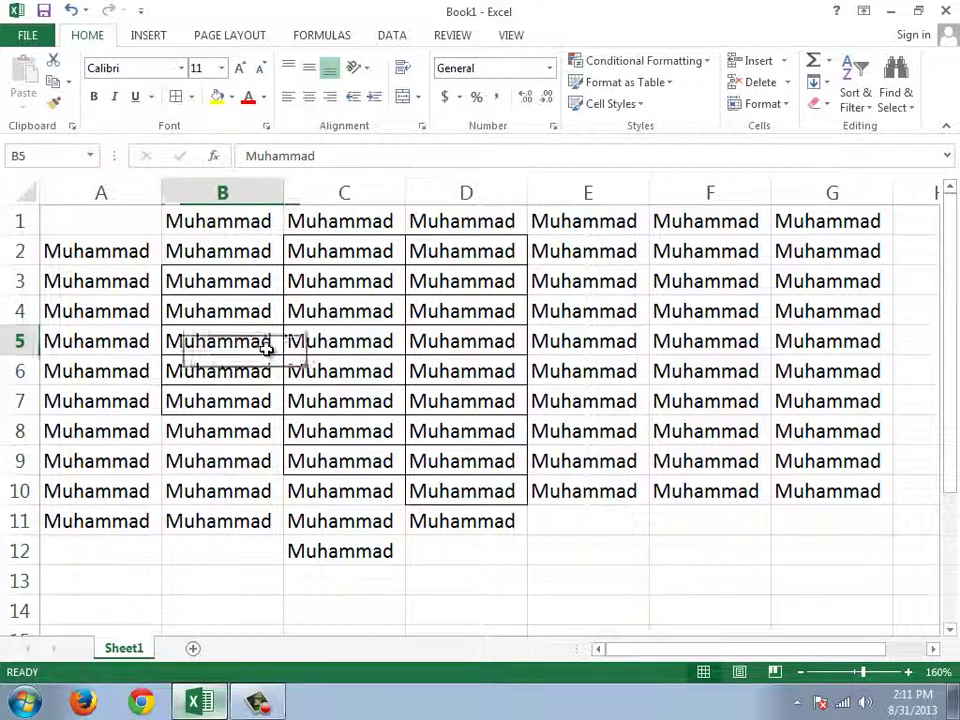
left_click(57, 90)
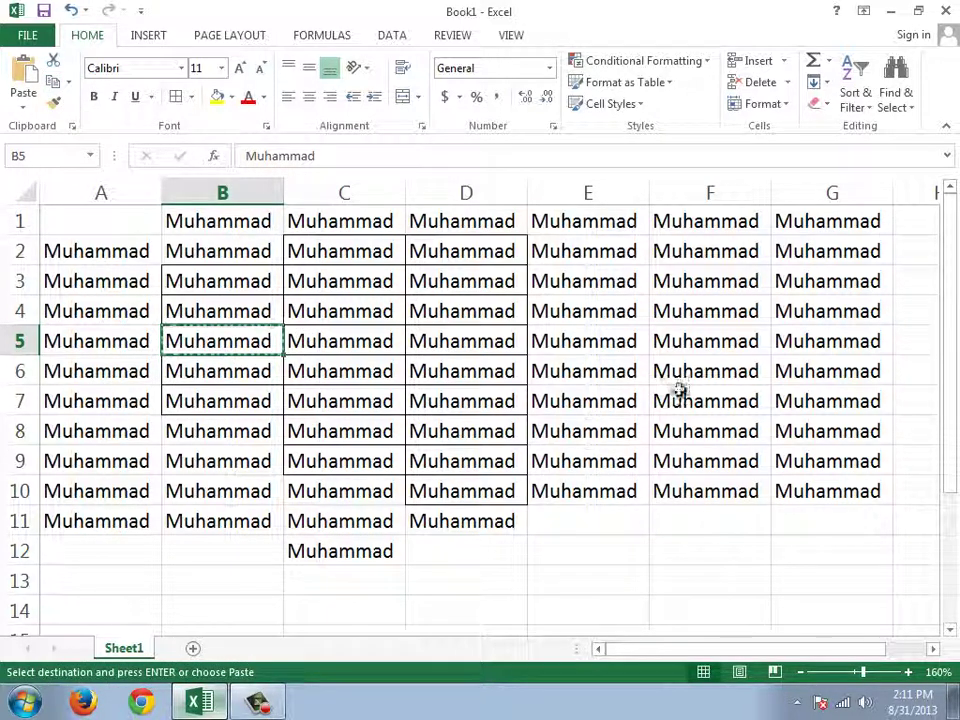
left_click(583, 576)
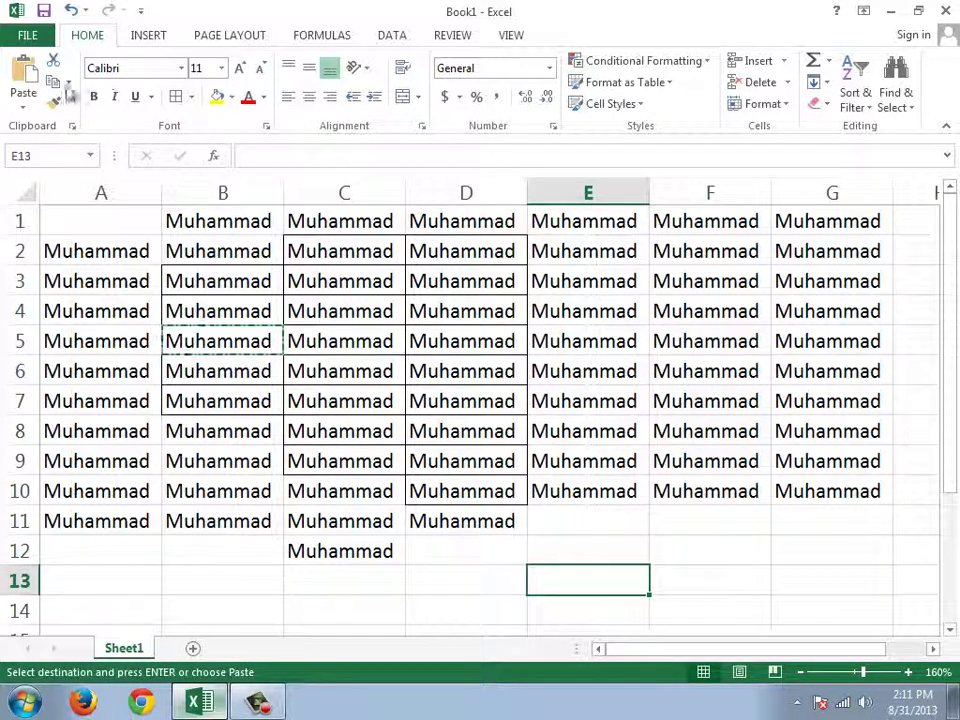
left_click(22, 85)
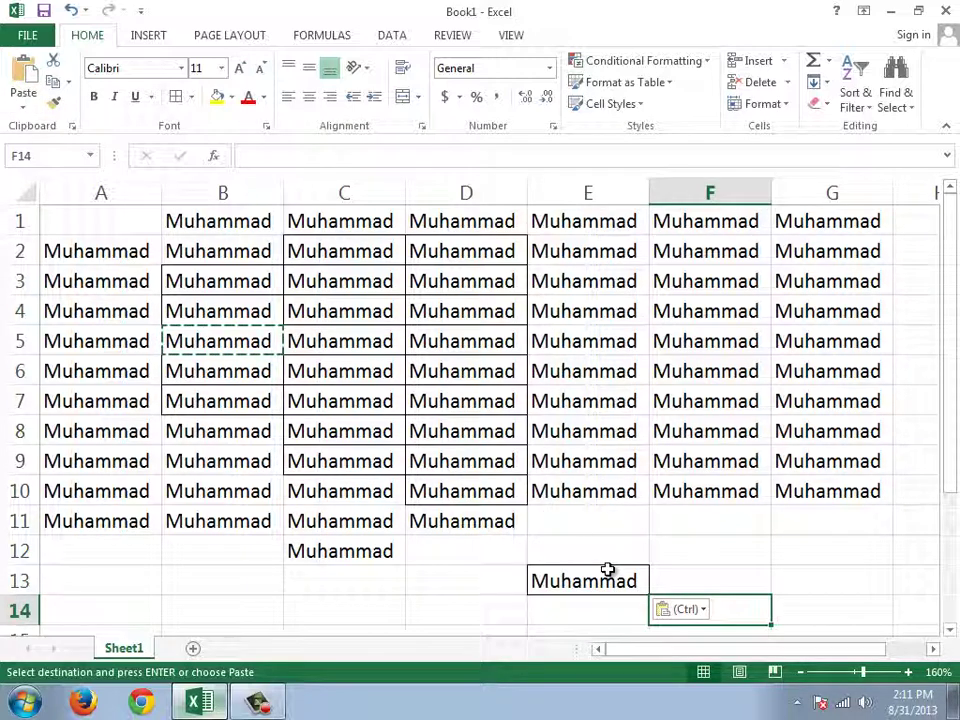
left_click(781, 547)
left_click_drag(165, 458, 229, 283)
left_click(729, 578)
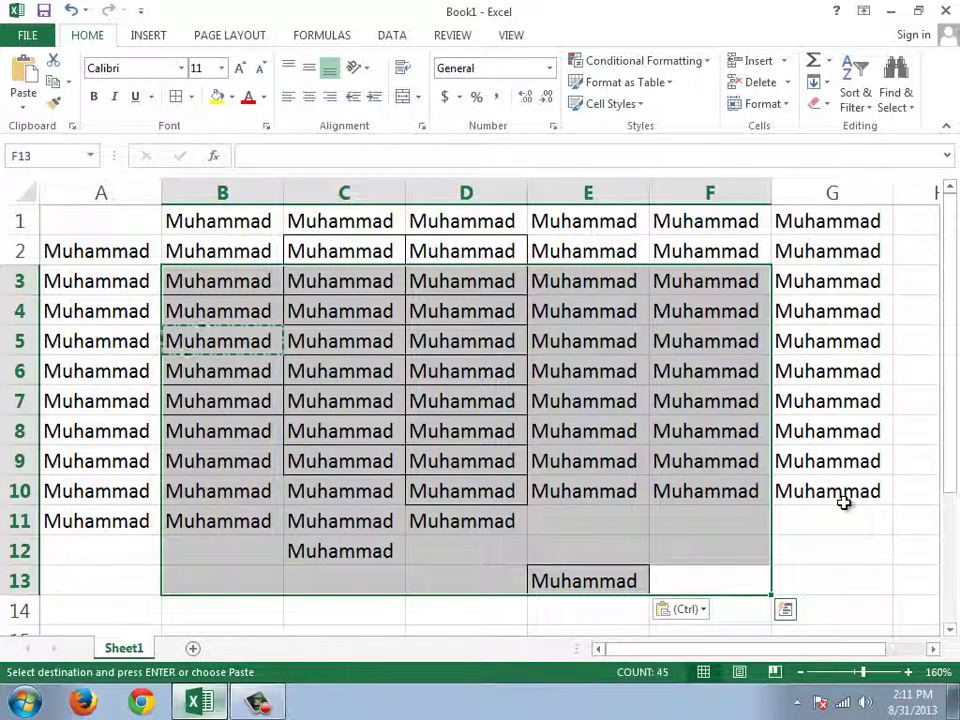
left_click(372, 366)
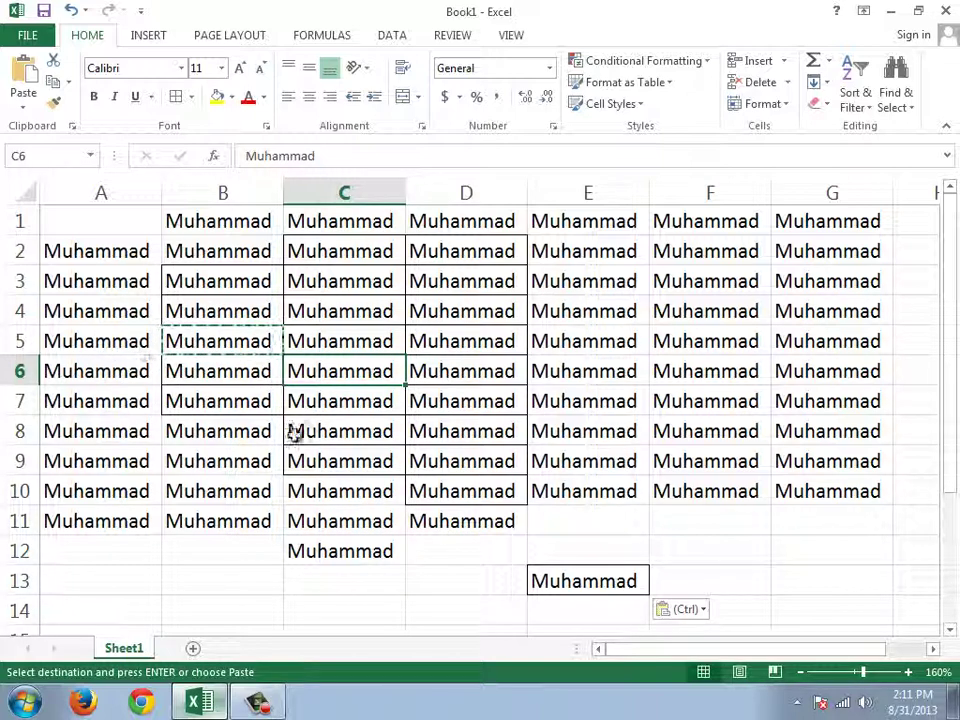
left_click(170, 345)
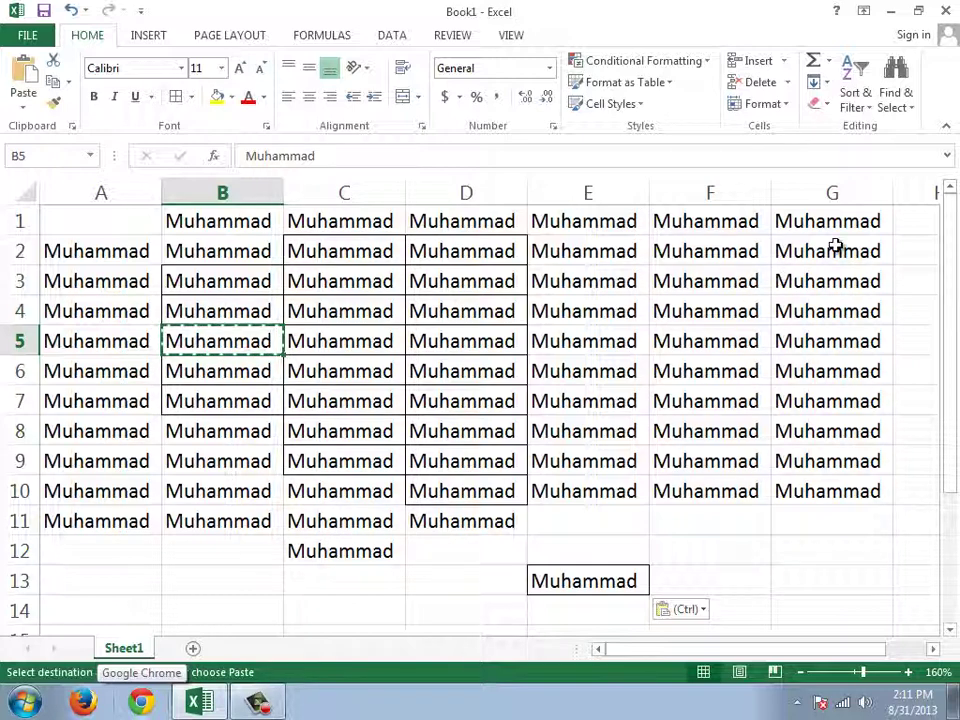
left_click_drag(835, 247, 40, 515)
left_click(92, 439)
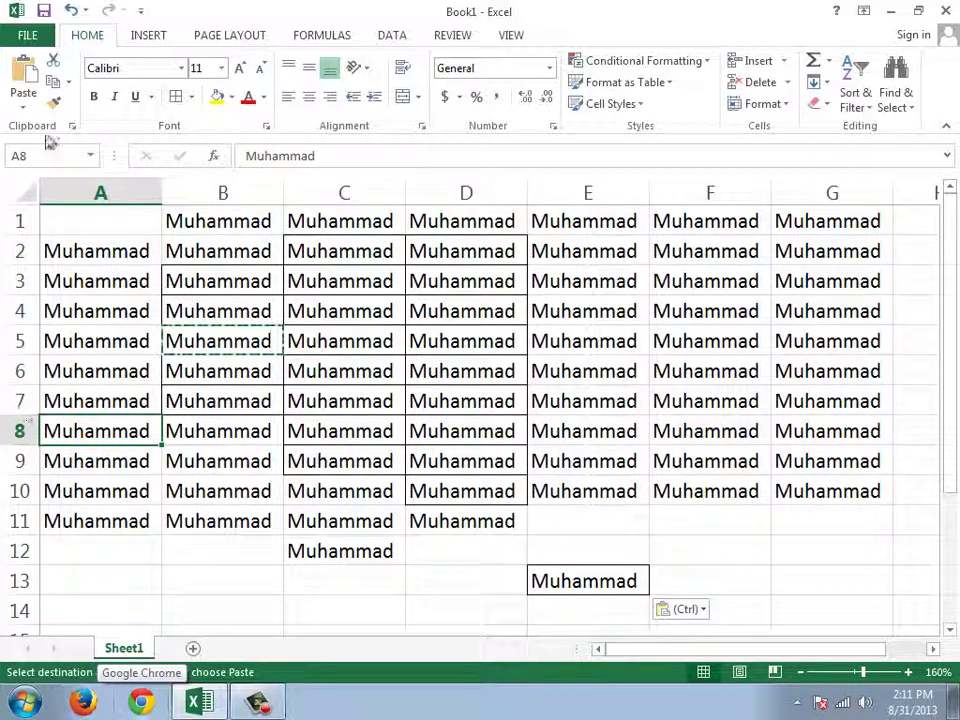
Set the font of cell A2 to Algerian
left_click(118, 256)
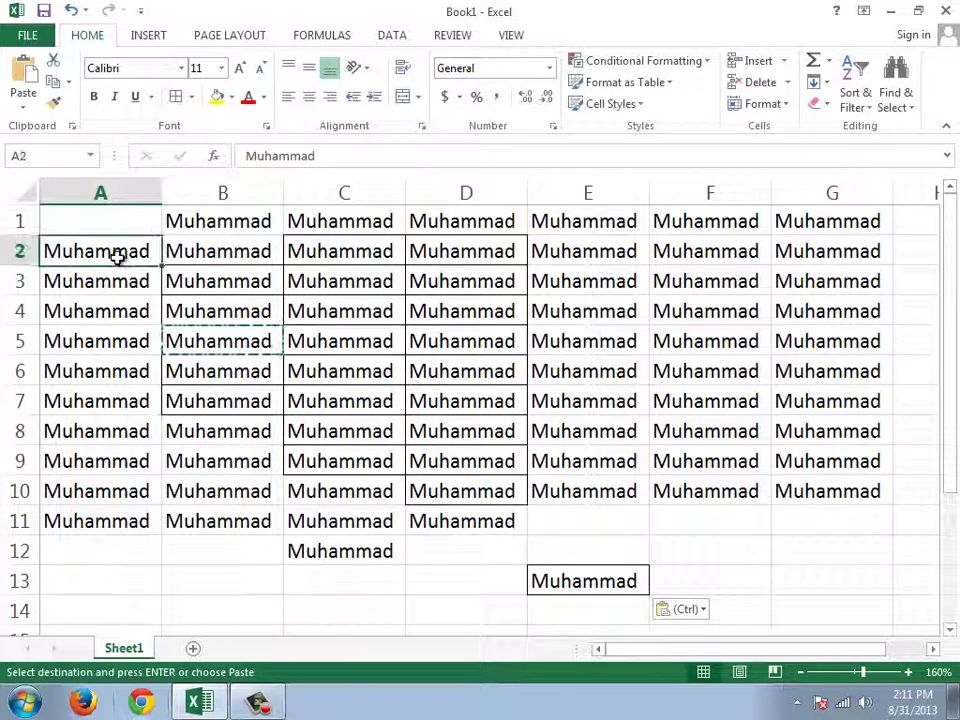
left_click(181, 67)
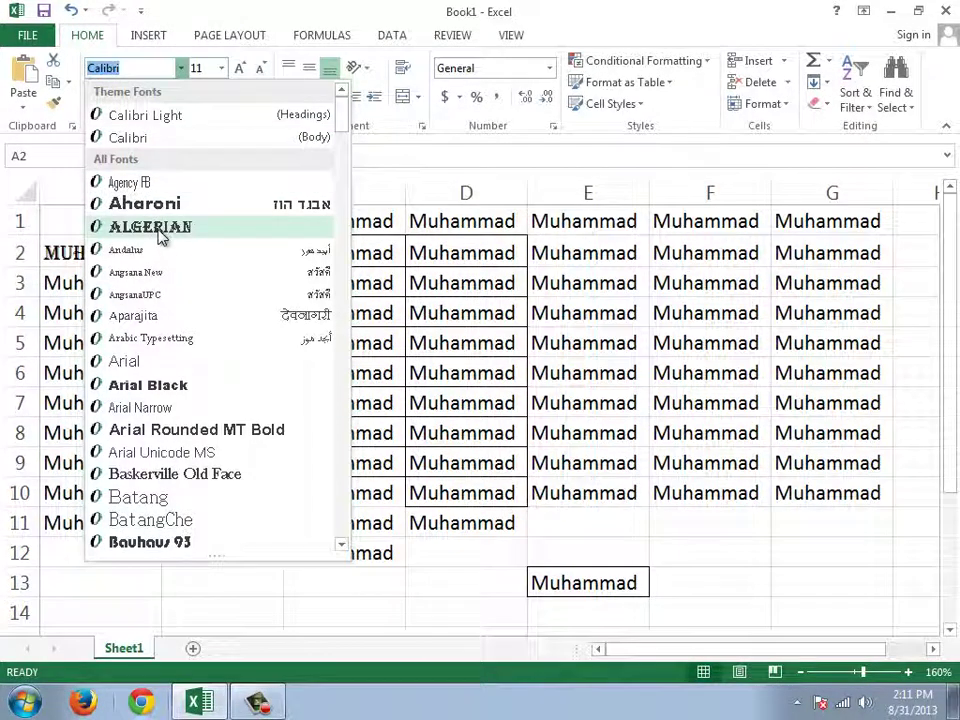
left_click(158, 230)
Set the font of cell B3 to Arabic Typesetting
left_click(199, 275)
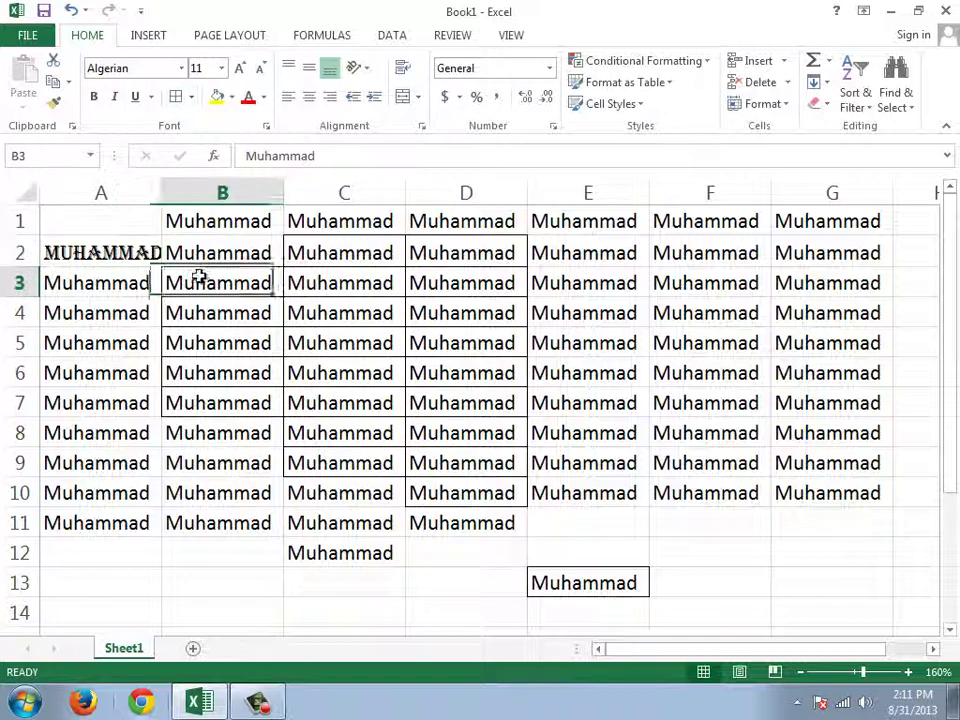
left_click(181, 69)
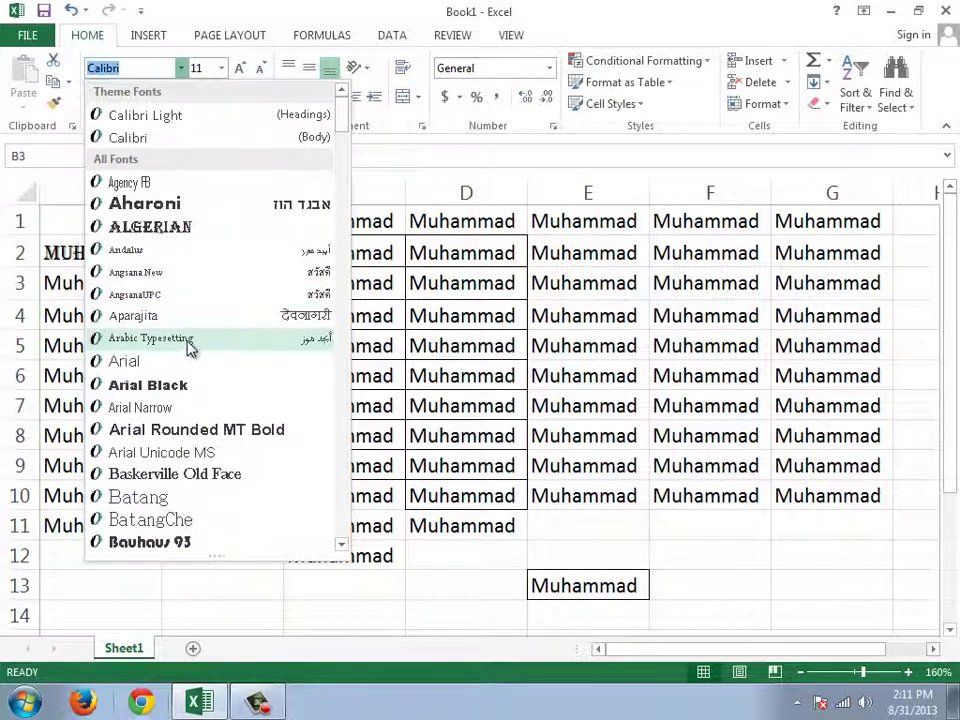
left_click(190, 344)
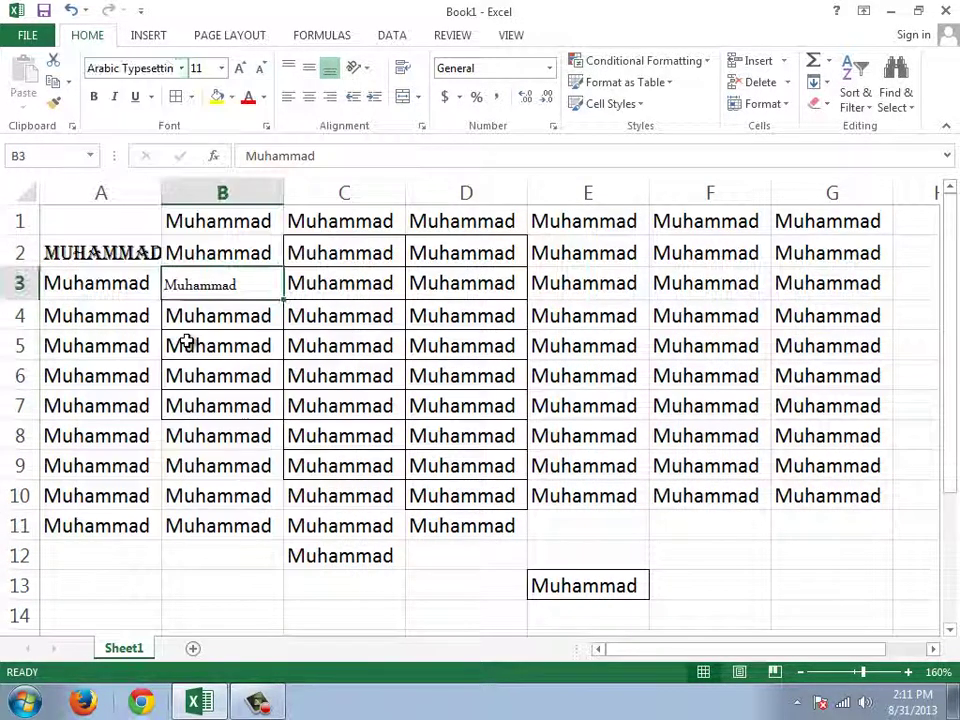
Change cell B3's font to Arial Rounded MT Bold and autofit column B to its contents
left_click(186, 68)
left_click(189, 428)
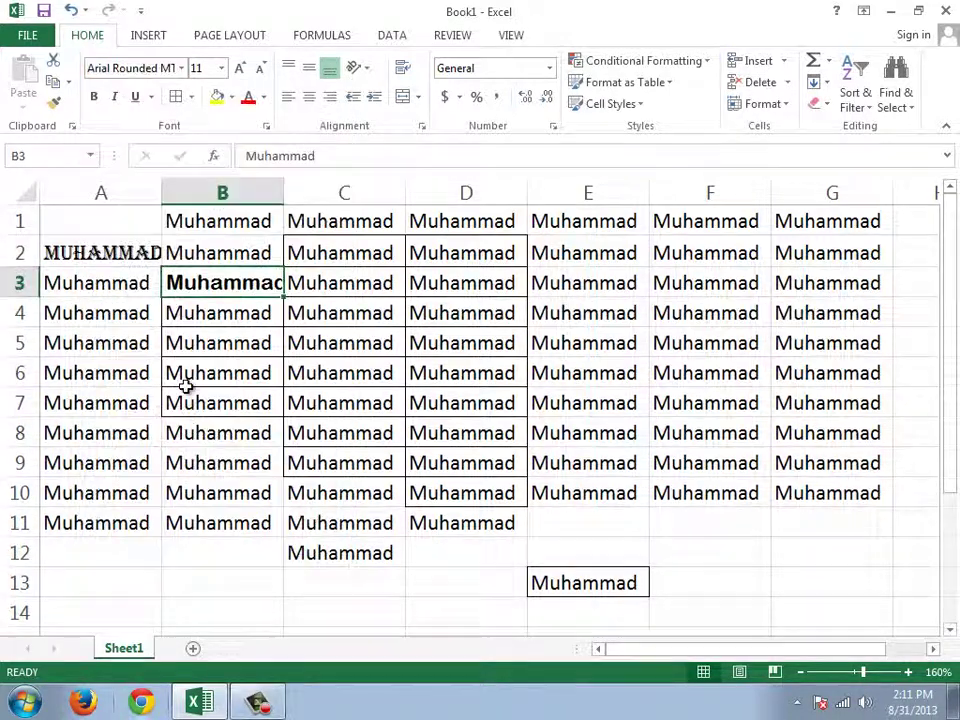
double_click(283, 192)
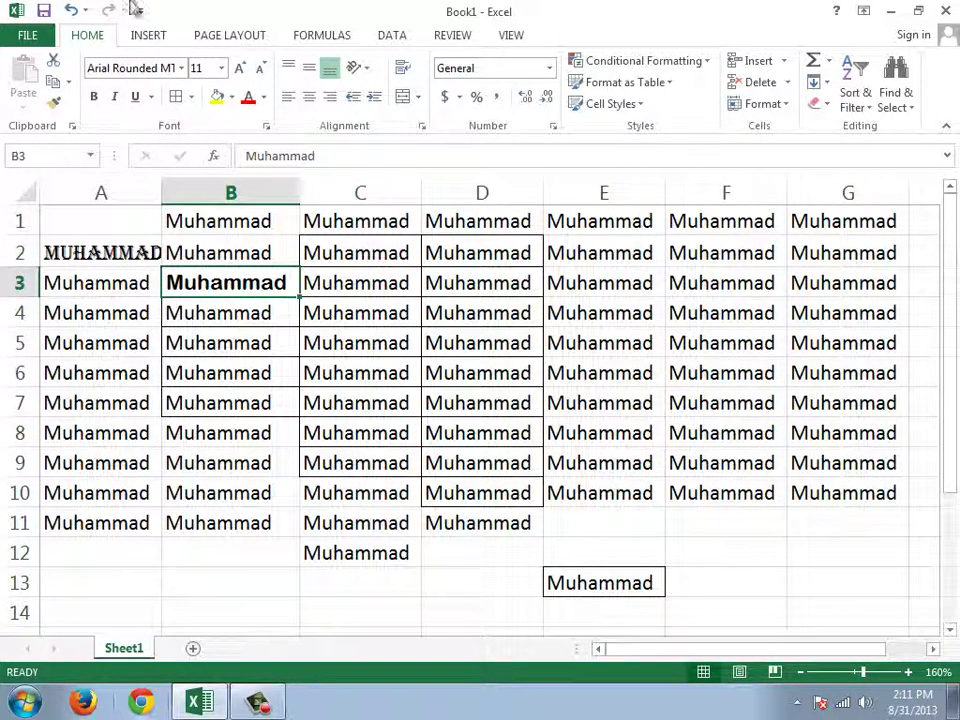
left_click(188, 72)
scroll(345, 373, "down", 10)
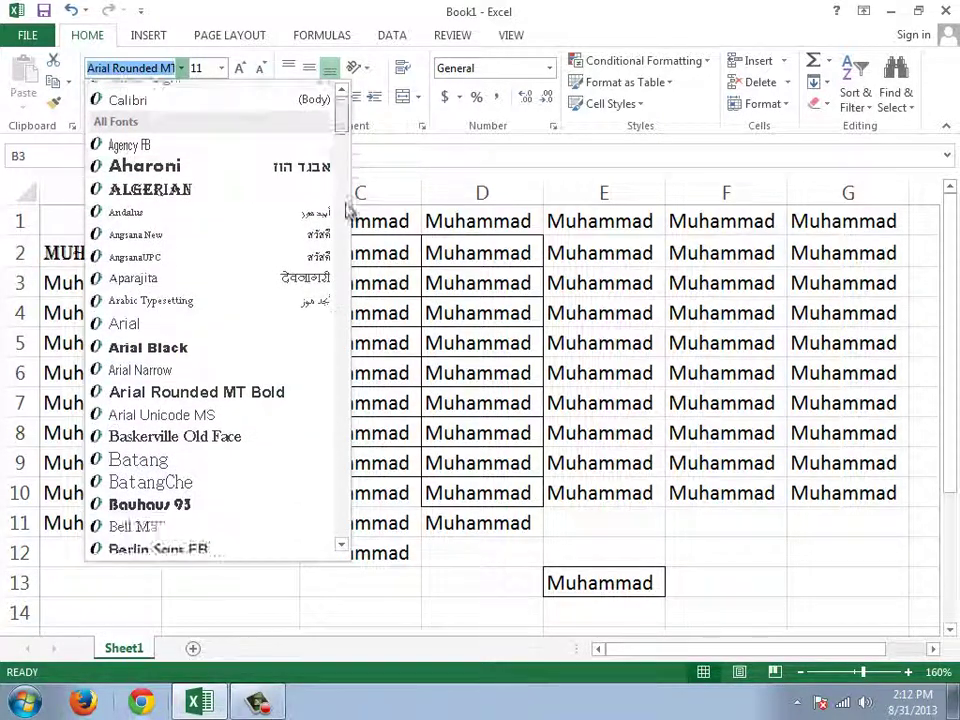
left_click_drag(345, 373, 339, 111)
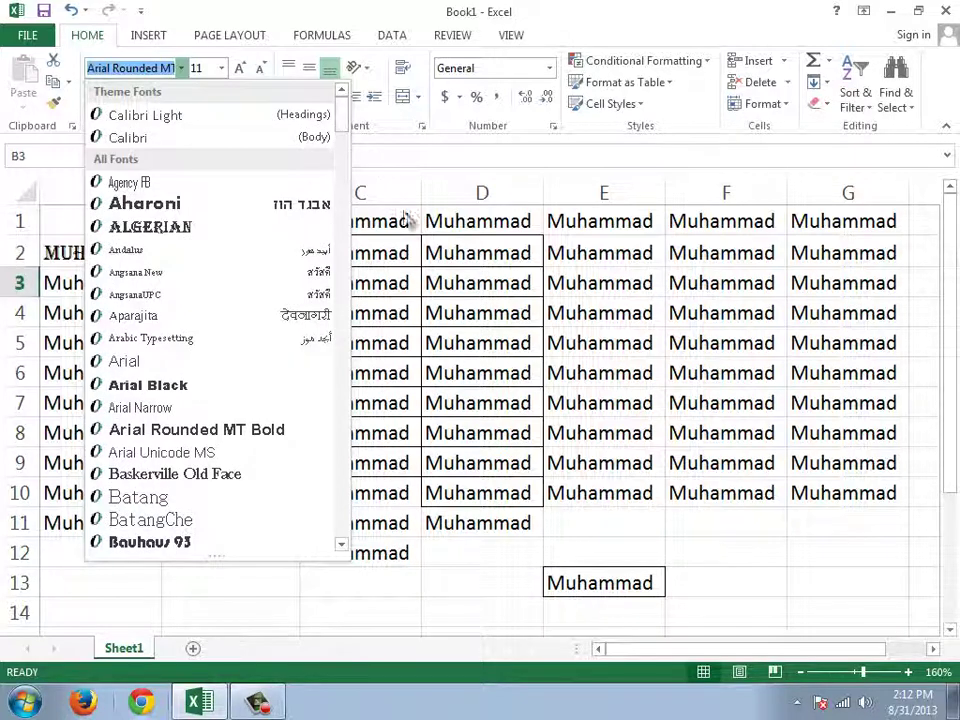
key("Escape")
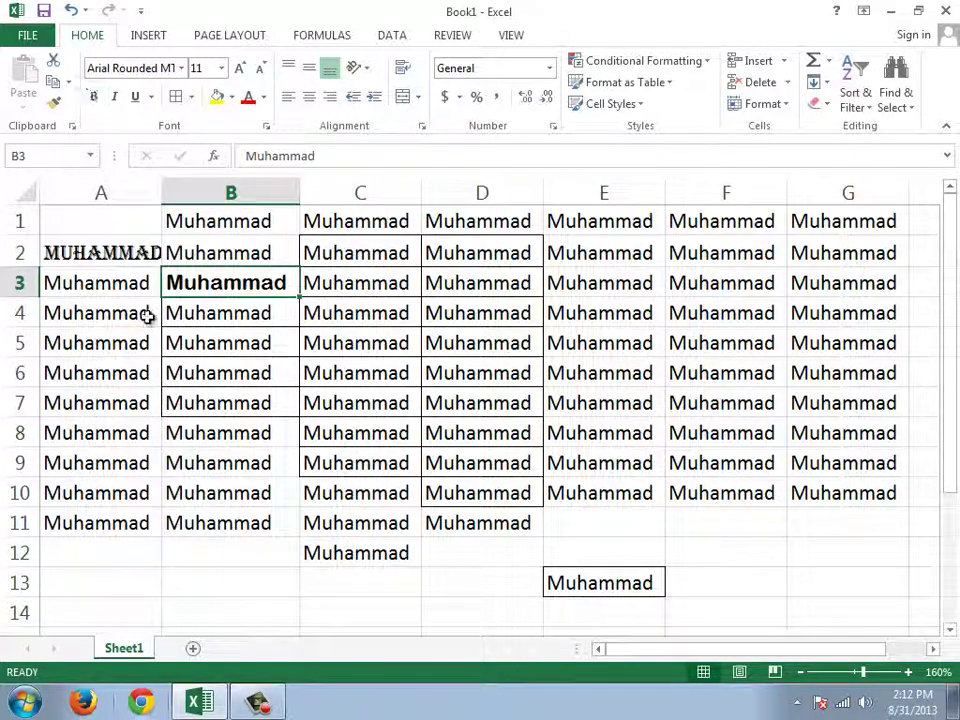
Make the text in cell A4 bold and italic
left_click(143, 313)
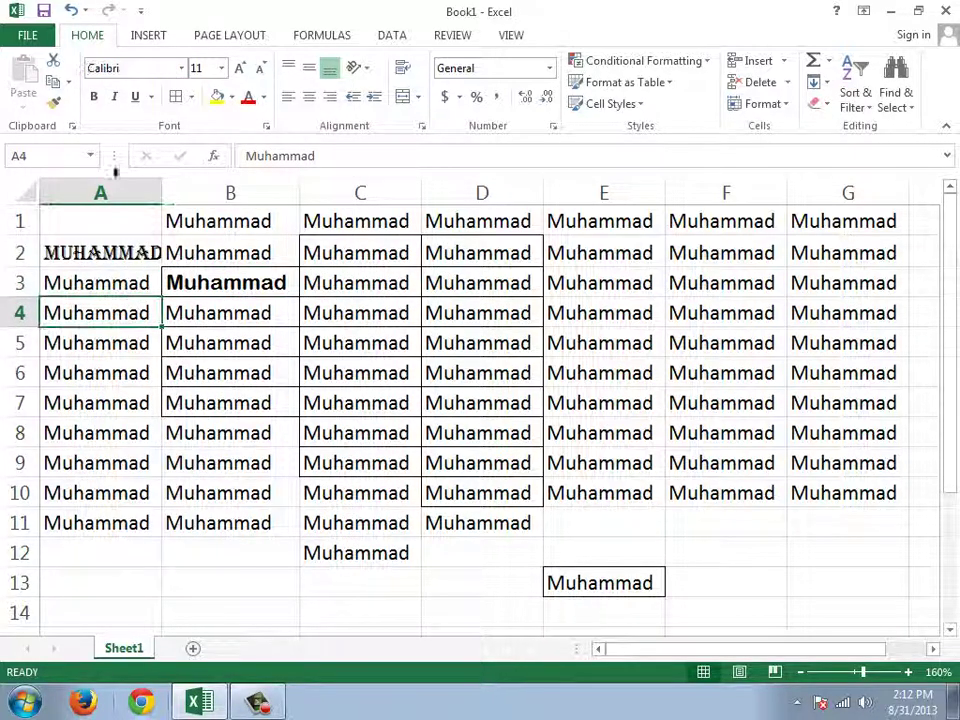
left_click(93, 101)
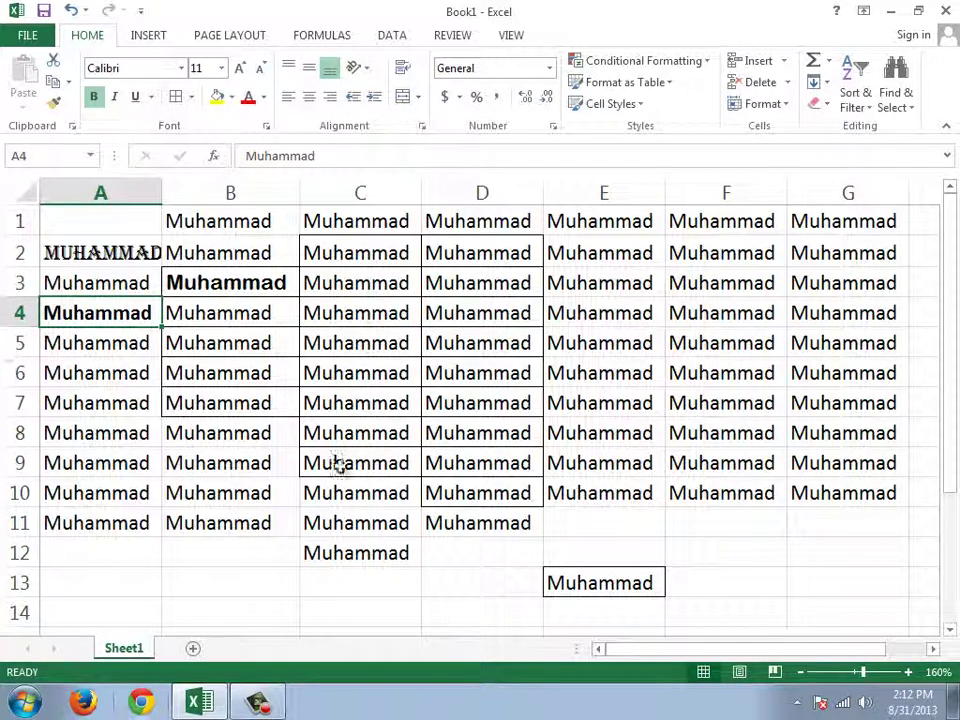
scroll(340, 440, "down", 1)
left_click(355, 400)
scroll(368, 394, "up", 1)
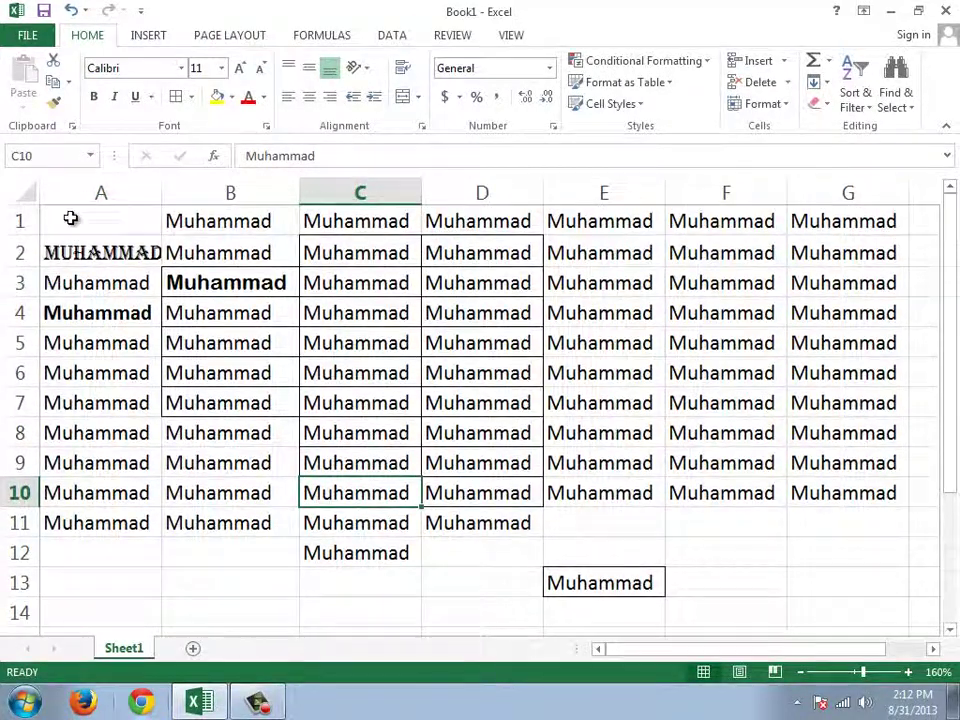
left_click(105, 315)
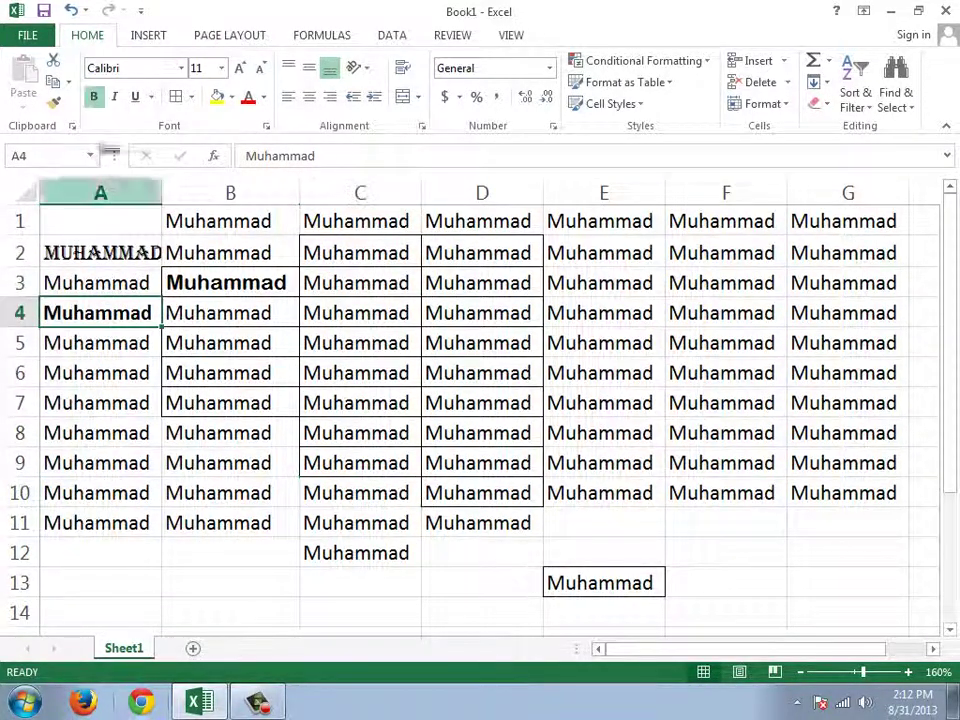
left_click(114, 96)
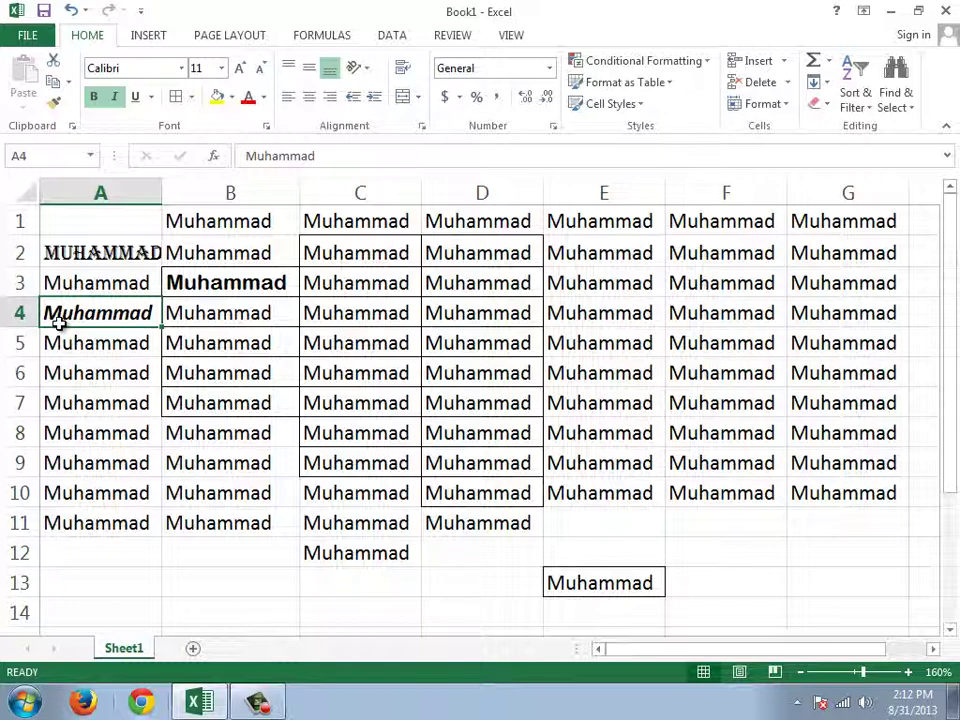
Apply italic and underline to the text in cells A4:A10
left_click_drag(104, 316, 92, 491)
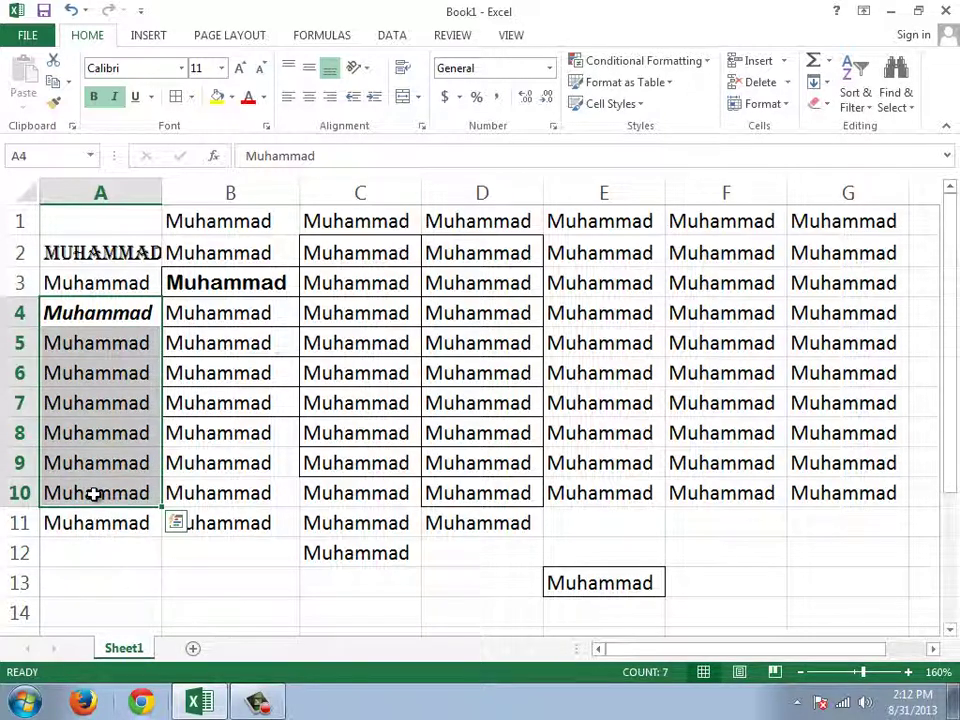
left_click(114, 97)
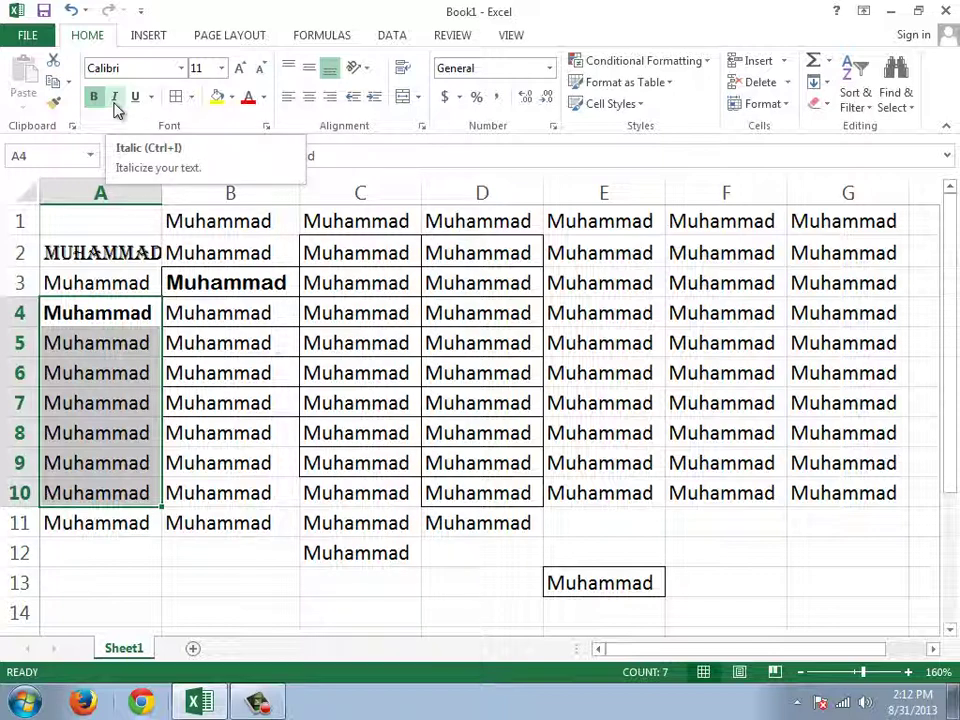
left_click(114, 97)
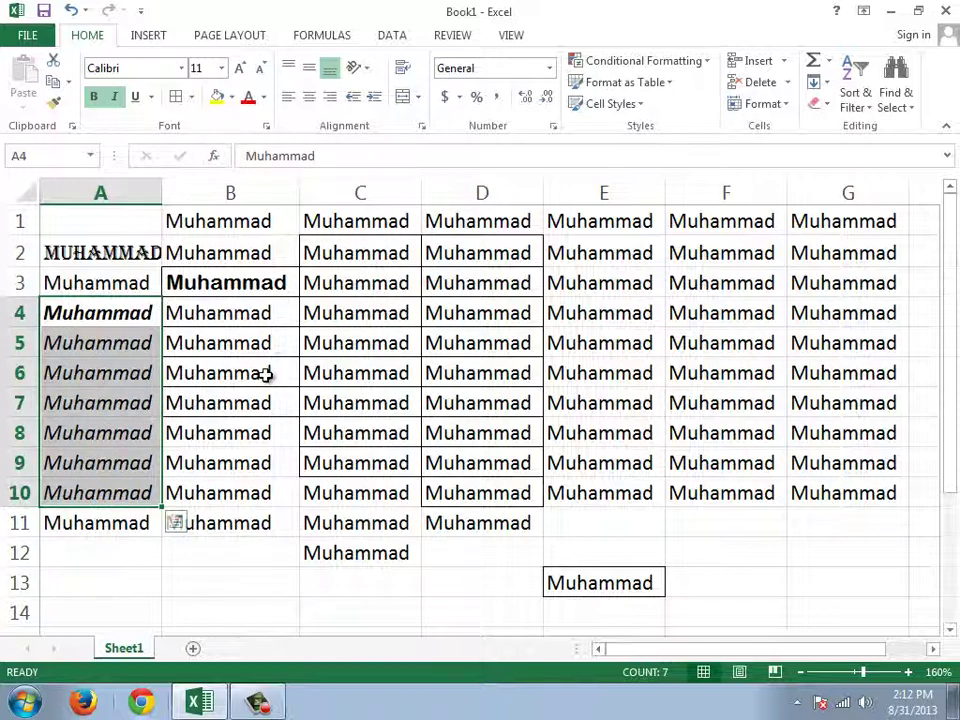
left_click(137, 97)
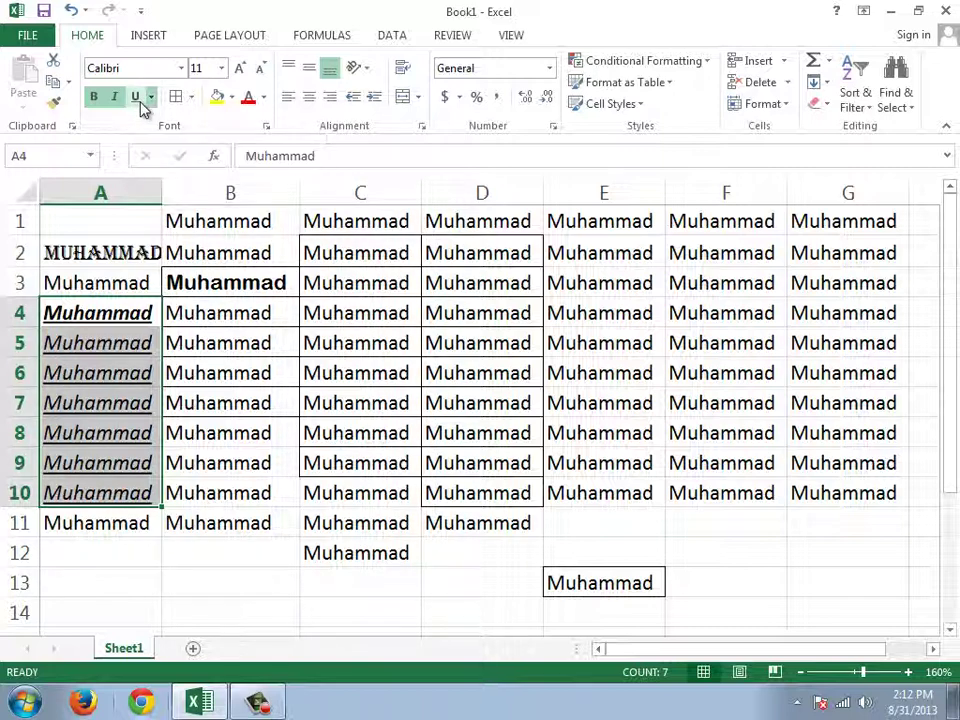
left_click(132, 330)
left_click(122, 435)
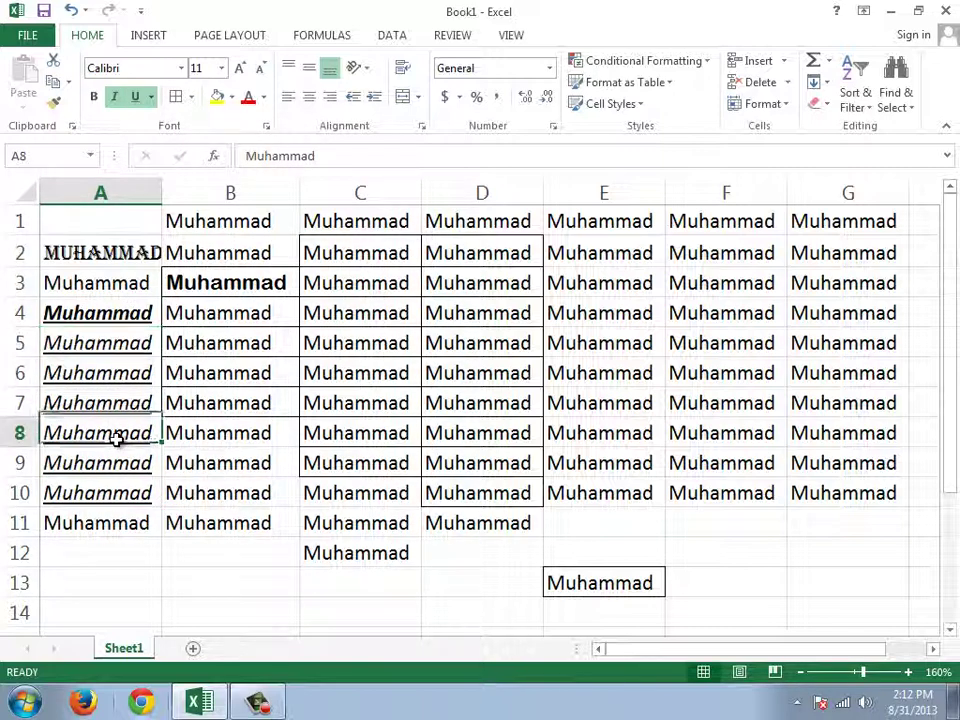
left_click(118, 493)
left_click_drag(118, 253, 111, 463)
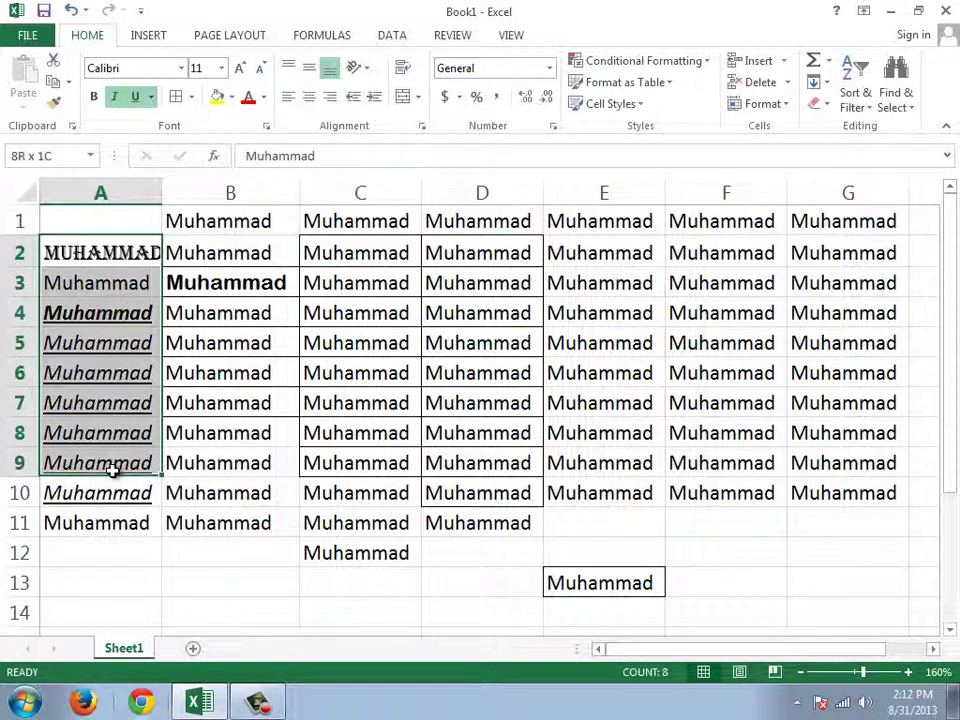
left_click(111, 463)
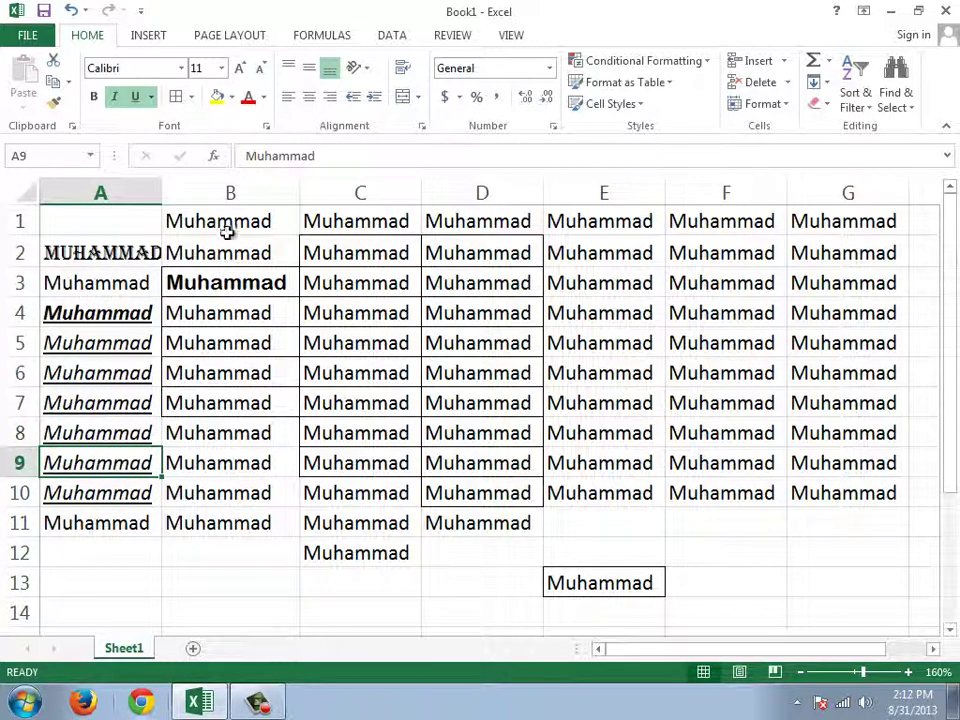
Apply a Right Border to cells B1:B11
left_click_drag(228, 232, 225, 523)
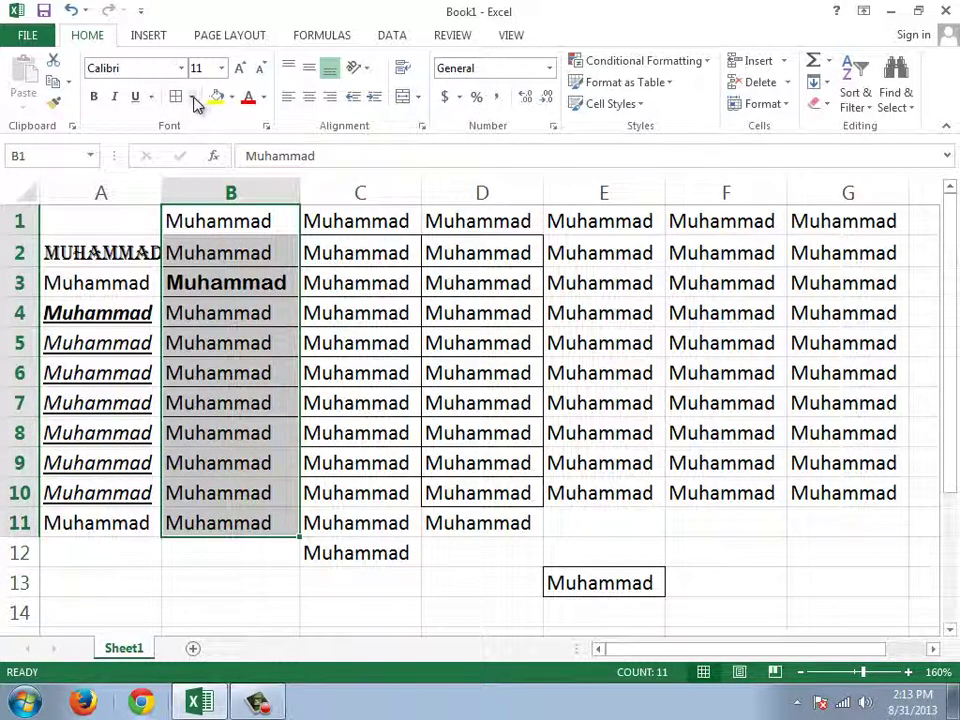
left_click(194, 99)
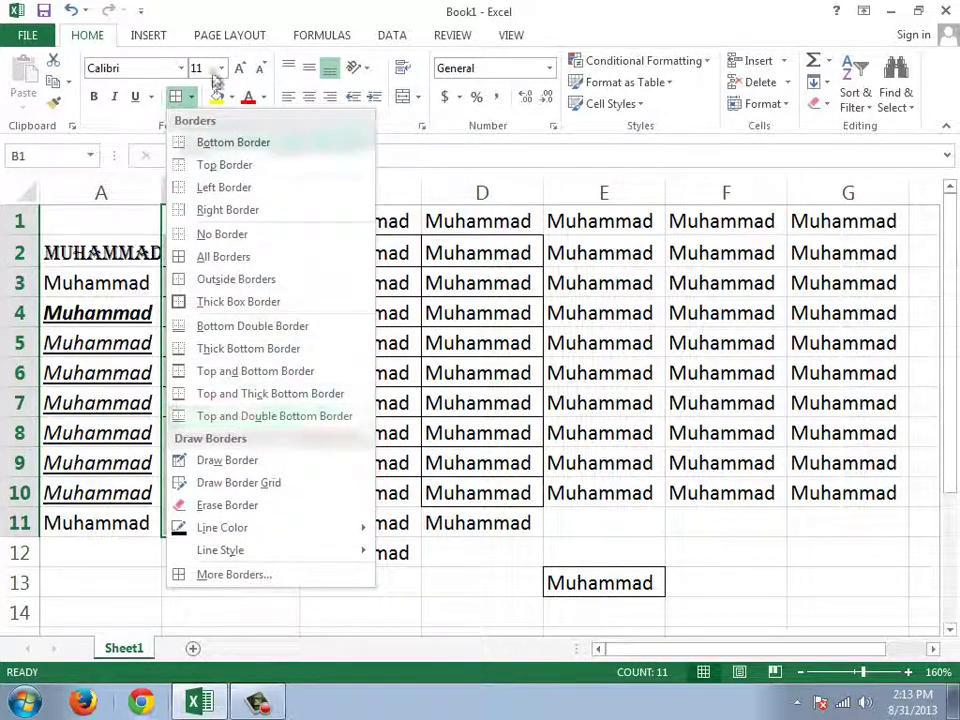
left_click(220, 209)
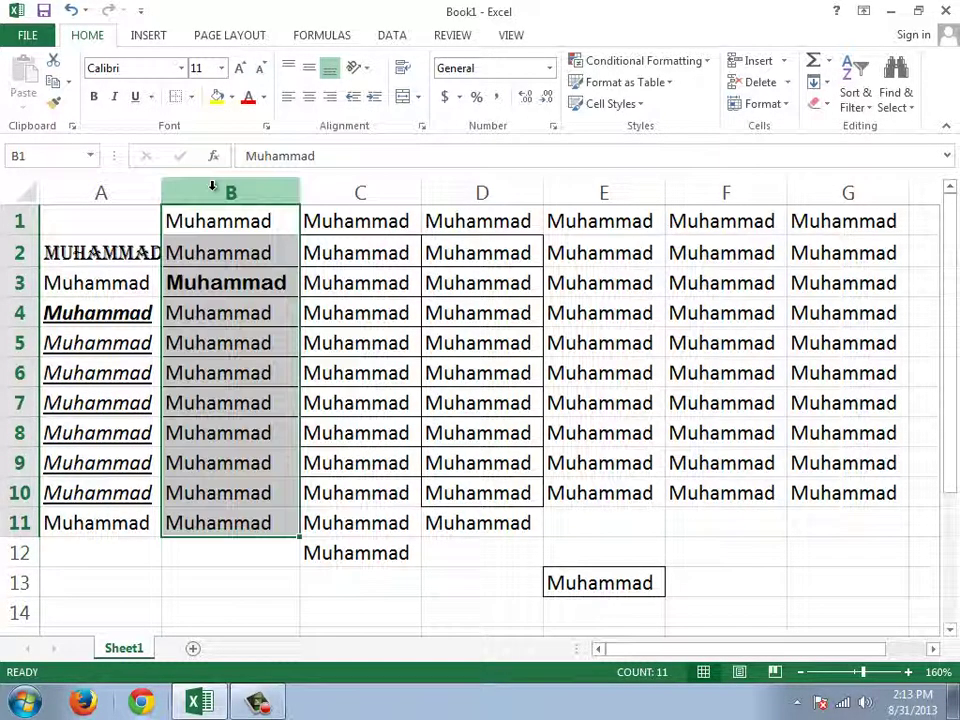
Try to give cells B1:B11 a blue double-line border through the detailed border settings
left_click(182, 68)
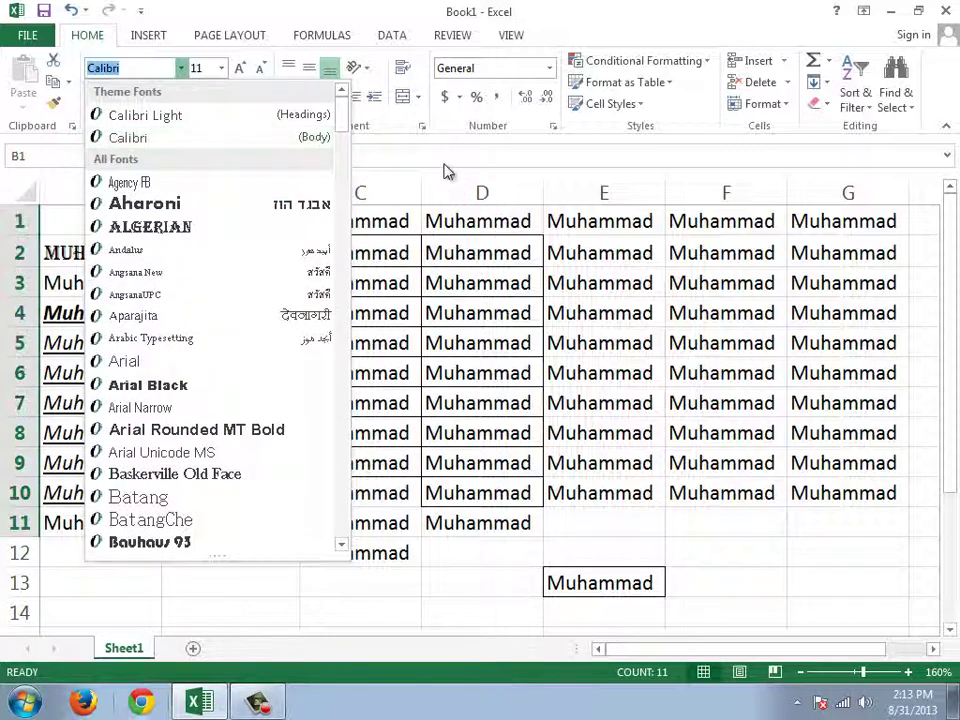
key("Escape")
left_click(190, 97)
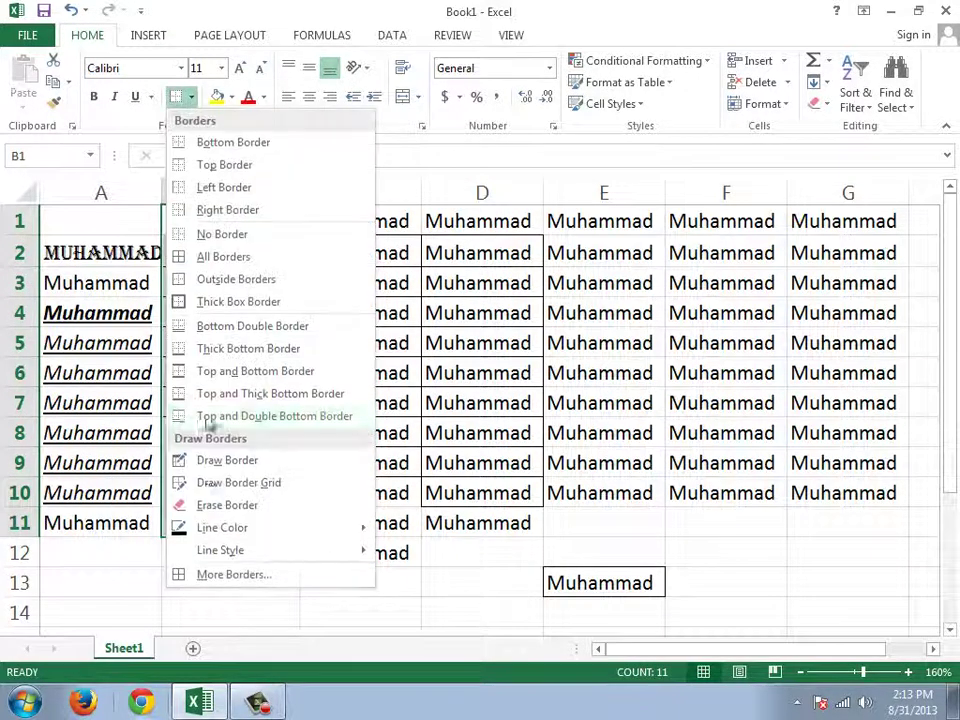
left_click(236, 575)
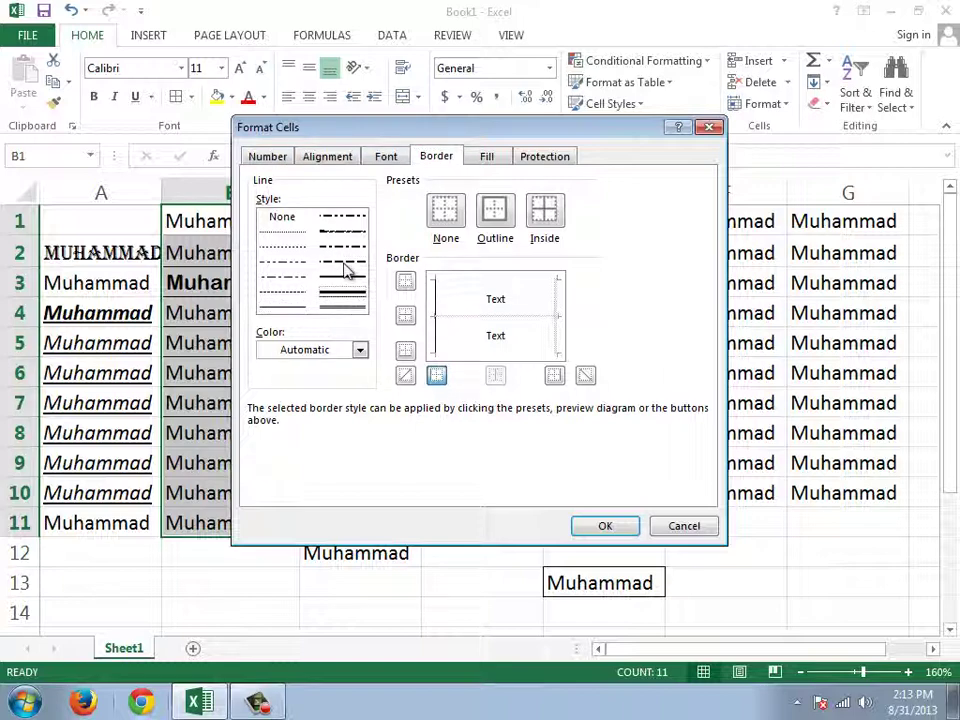
left_click(360, 350)
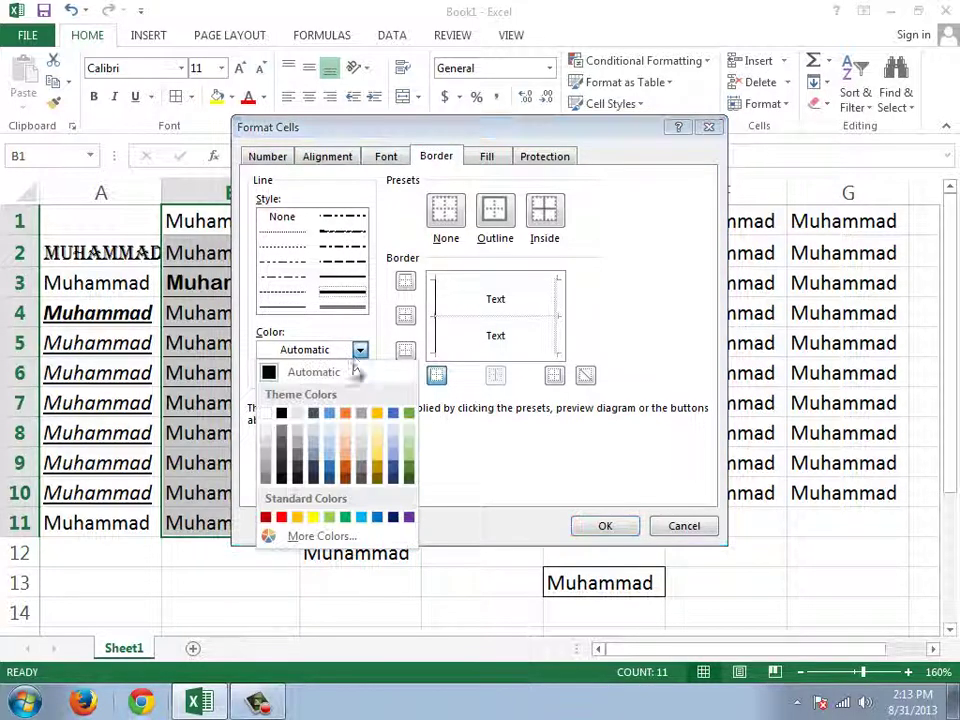
left_click(334, 424)
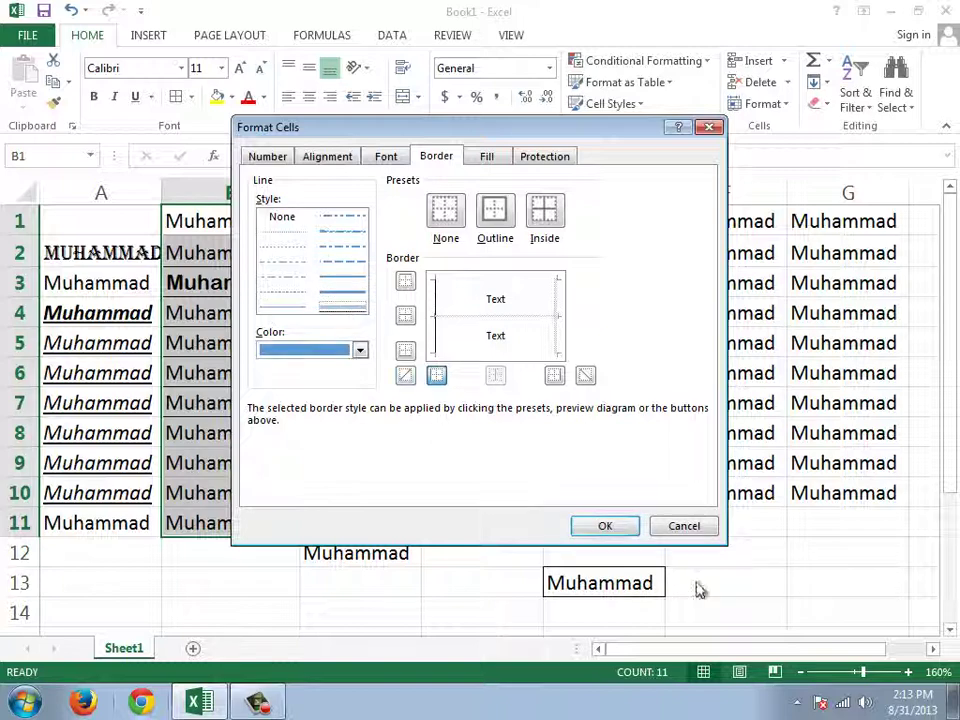
left_click(605, 526)
left_click(303, 374)
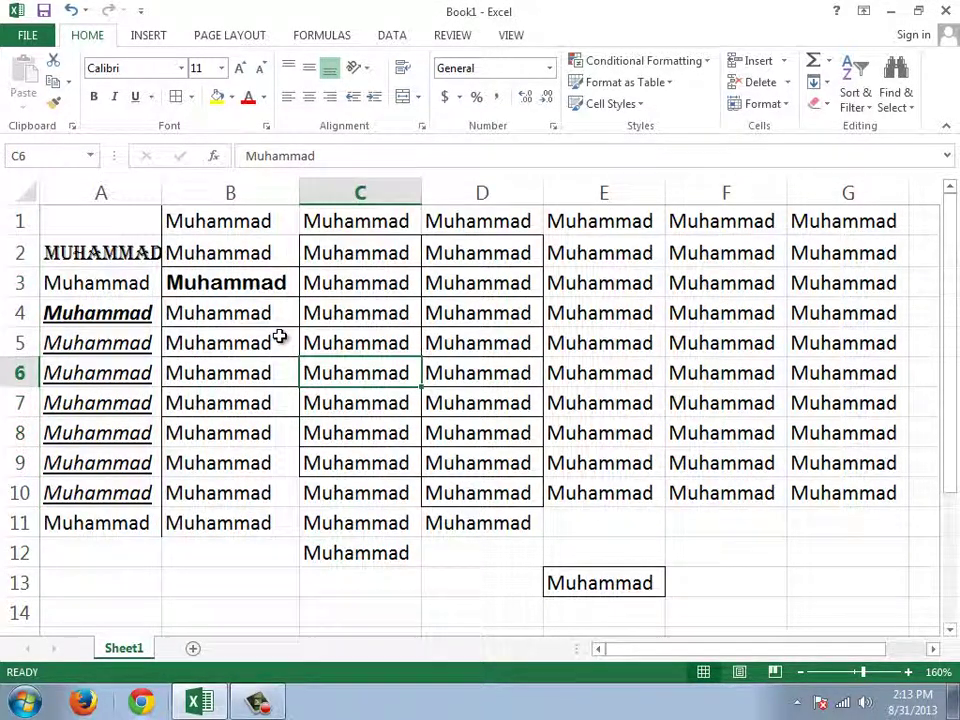
Apply the Inside border preset to cells B2:B11, then choose a dash-dot line style and blue as the line color
left_click_drag(246, 257, 249, 521)
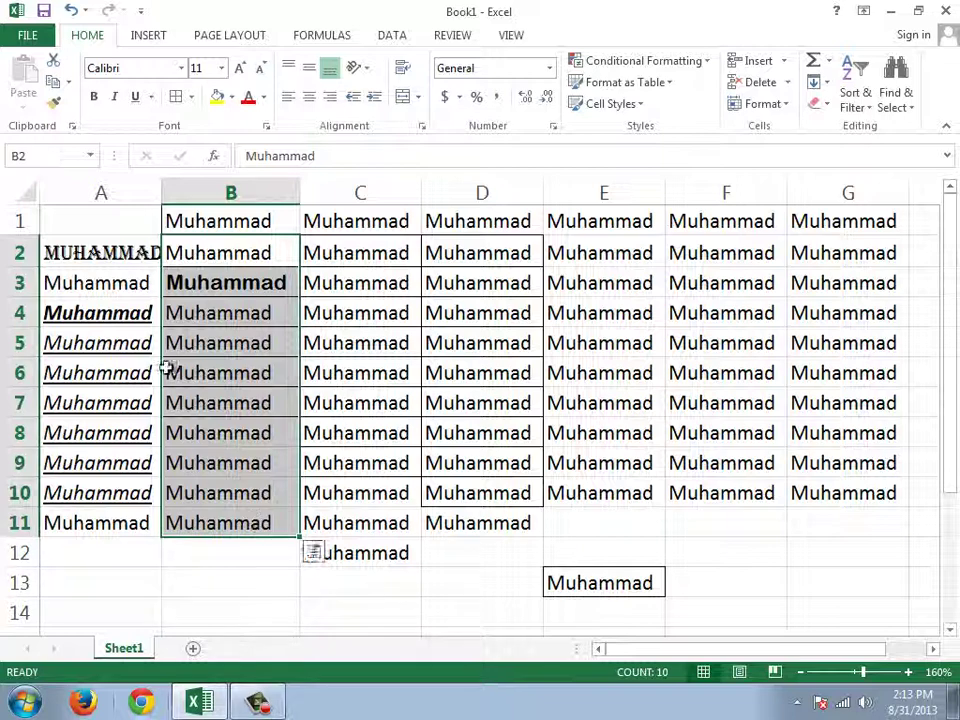
key("ctrl+1")
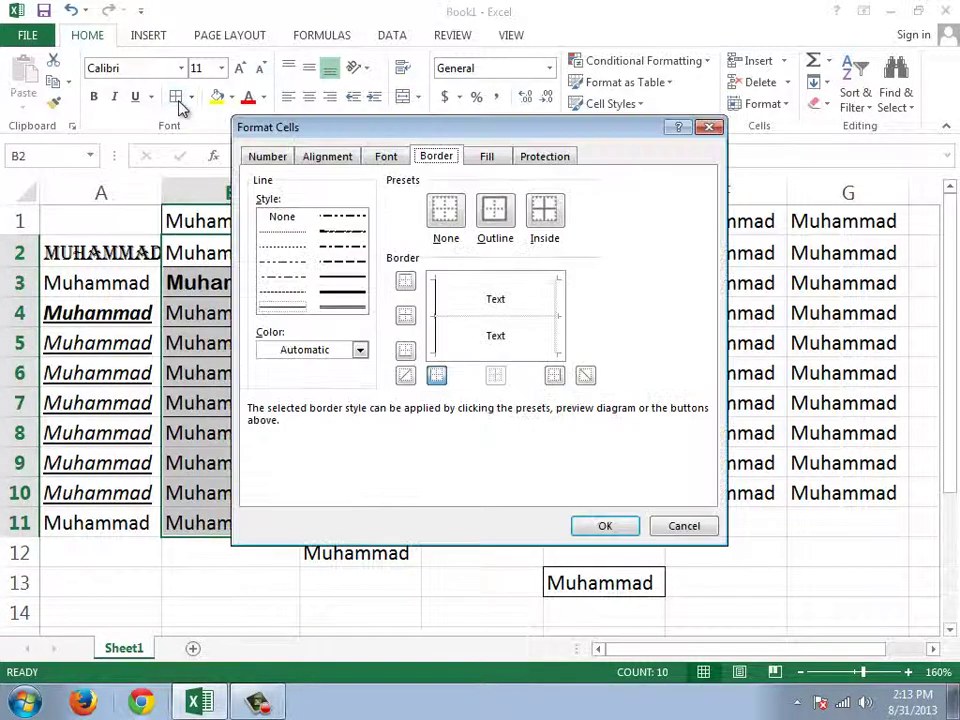
left_click(548, 222)
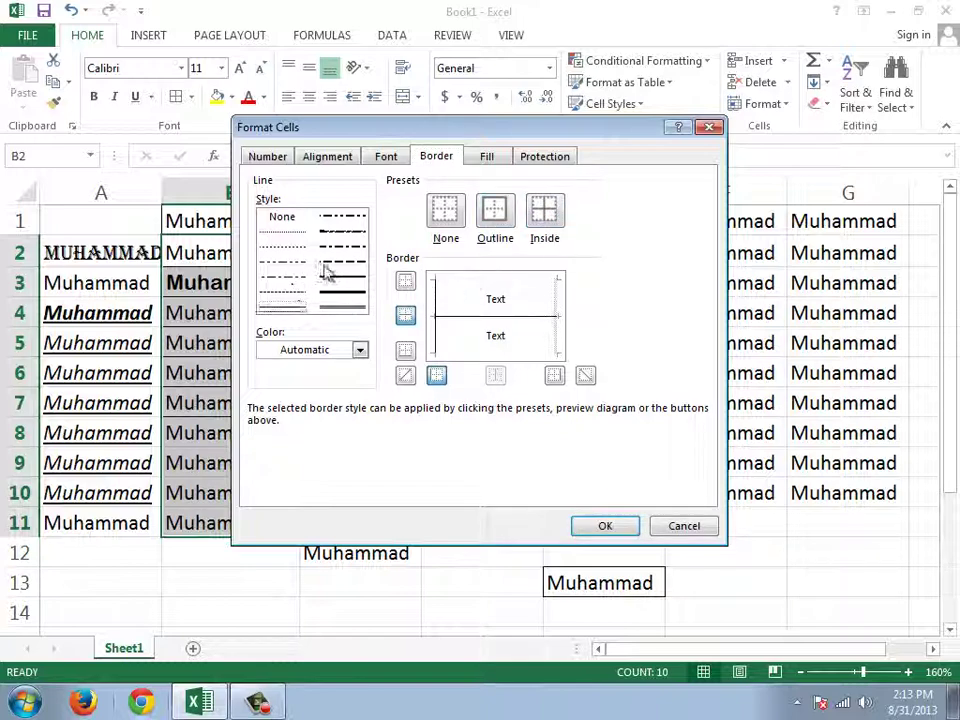
left_click(342, 351)
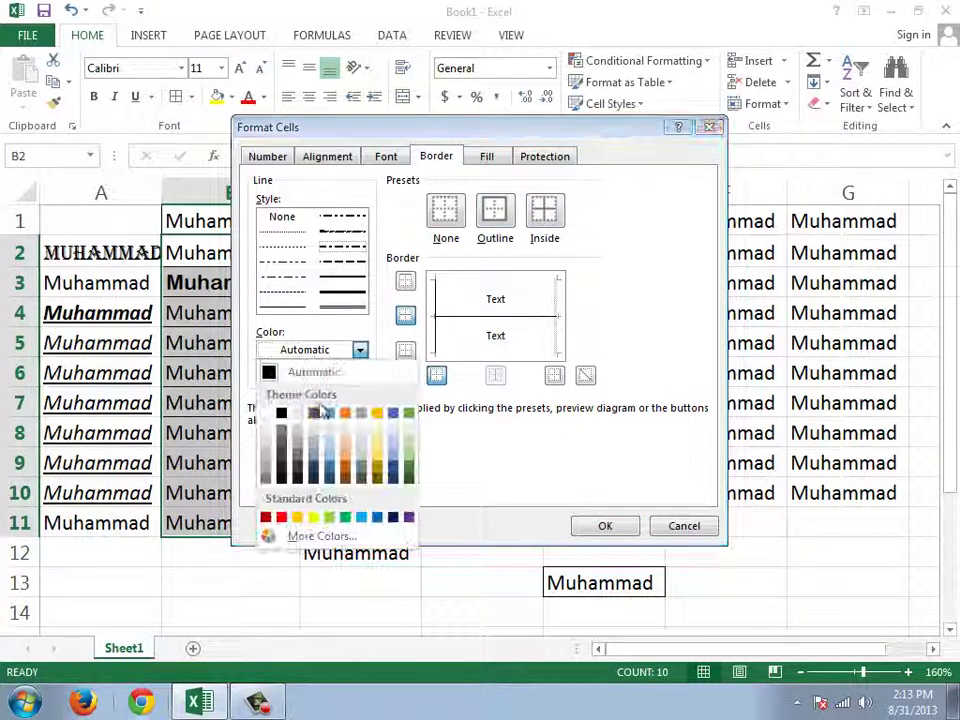
left_click(368, 494)
left_click(610, 526)
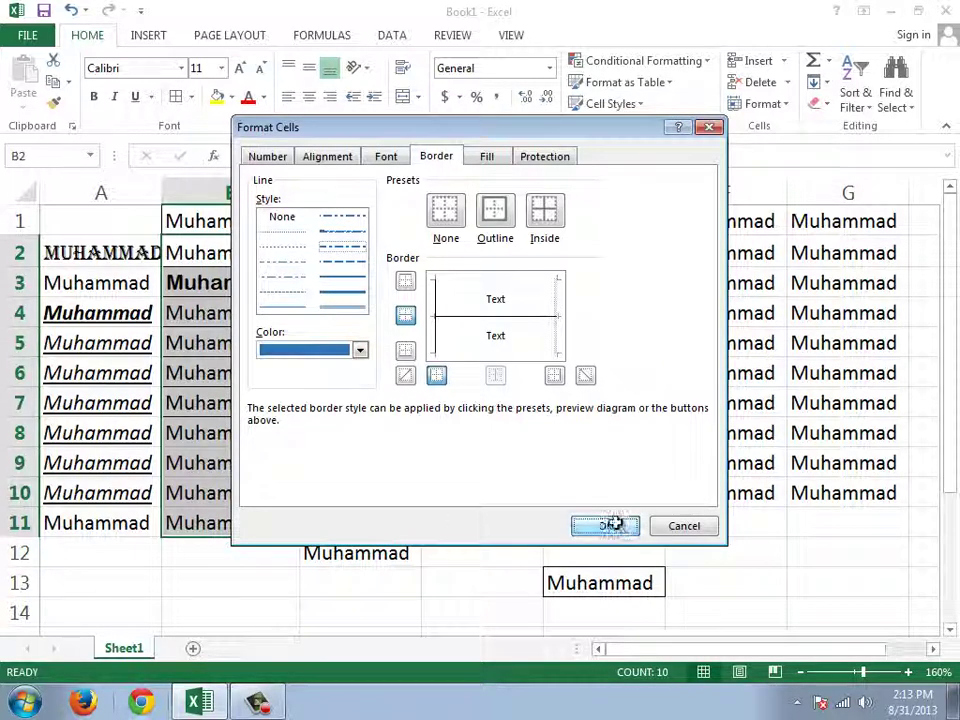
key("Down")
key("Down")
key("Down")
key("Down")
key("Right")
key("Right")
key("Down")
key("Down")
left_click_drag(218, 403, 219, 270)
left_click(191, 98)
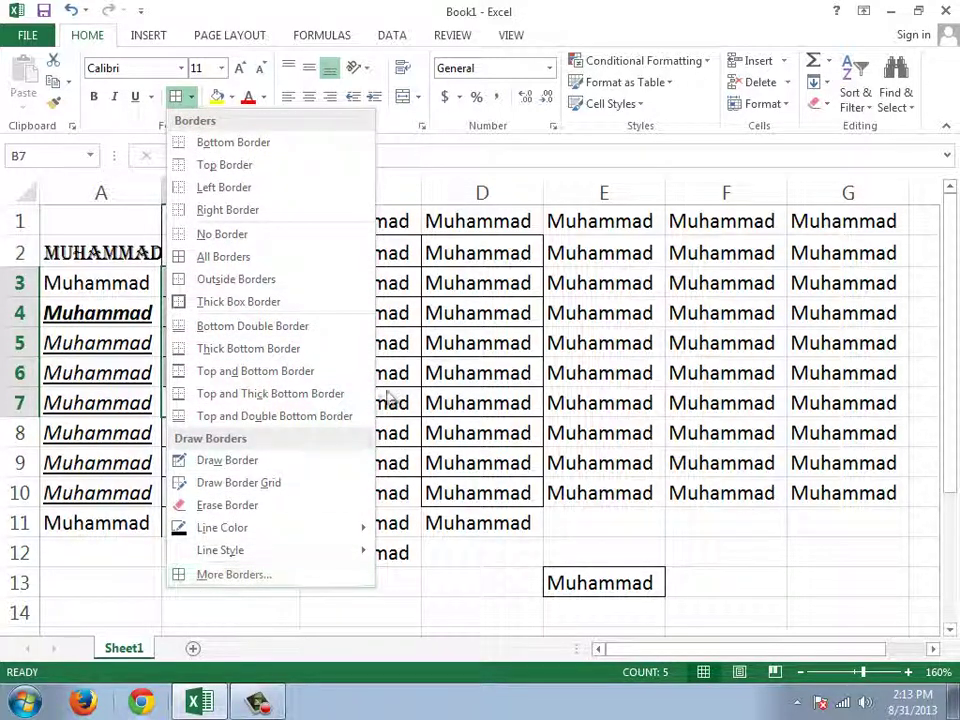
left_click(512, 580)
Apply an Outline border in the slanted dash-dot style to cell B13 and choose red as the line color
scroll(315, 396, "down", 3)
scroll(242, 328, "up", 2)
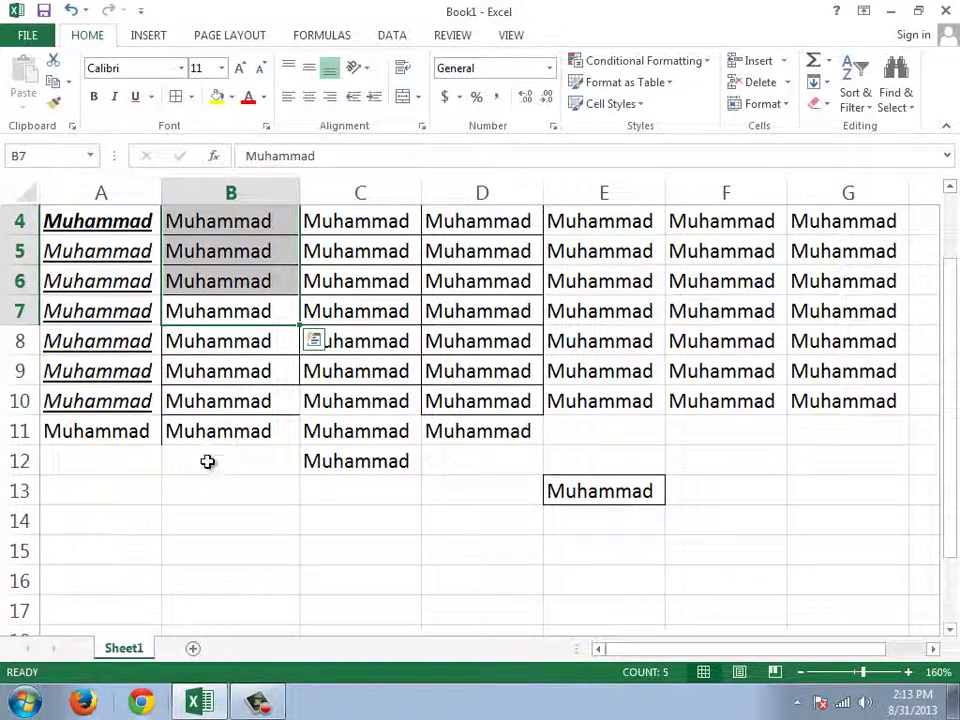
left_click(208, 461)
left_click(223, 497)
left_click(175, 100)
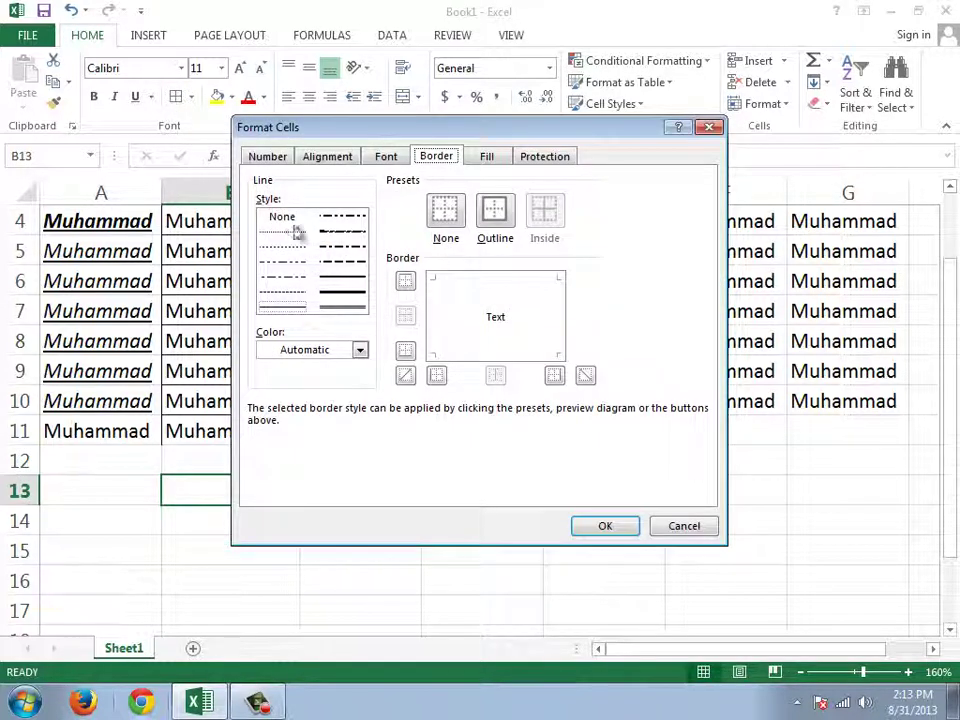
left_click(335, 231)
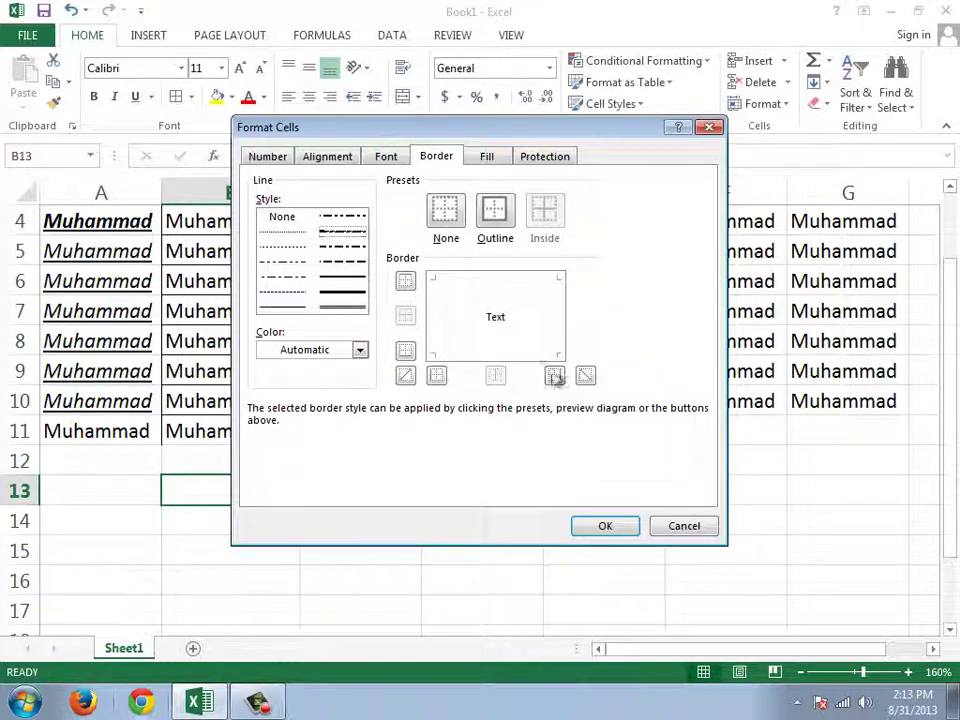
left_click(494, 222)
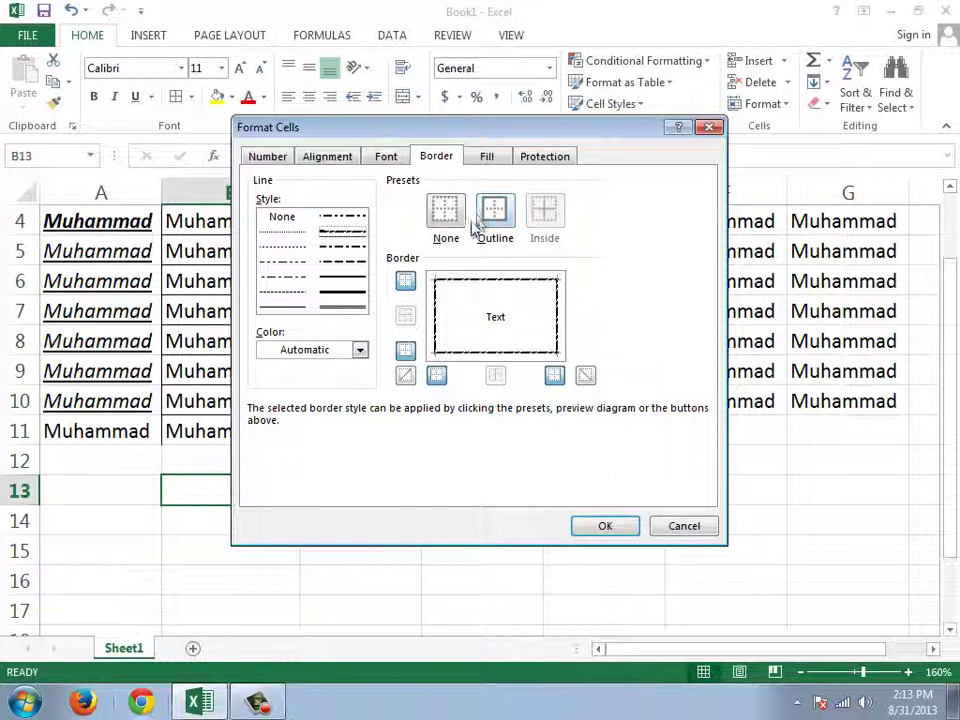
left_click(336, 350)
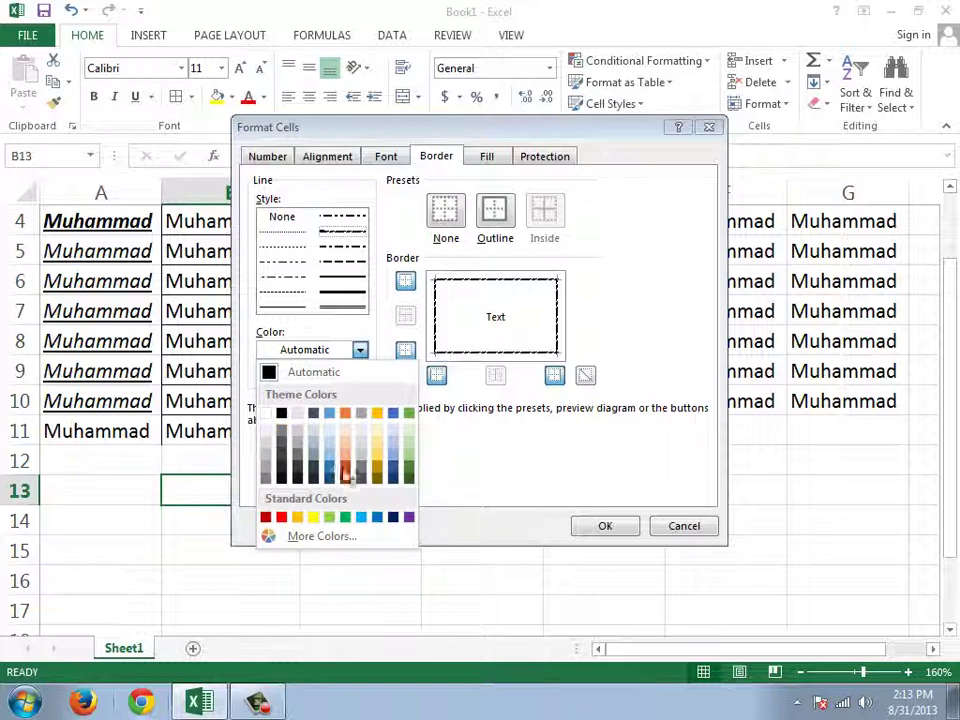
left_click(281, 518)
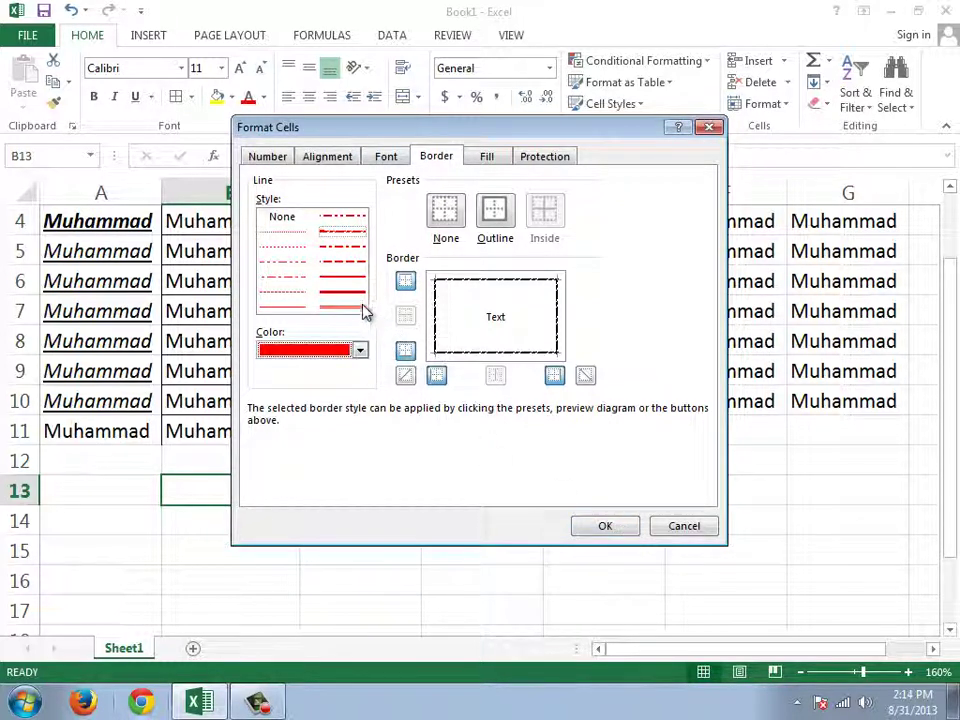
left_click(589, 523)
Examine the outline border of cell B13 by selecting the cell and the empty cells around it
left_click(340, 530)
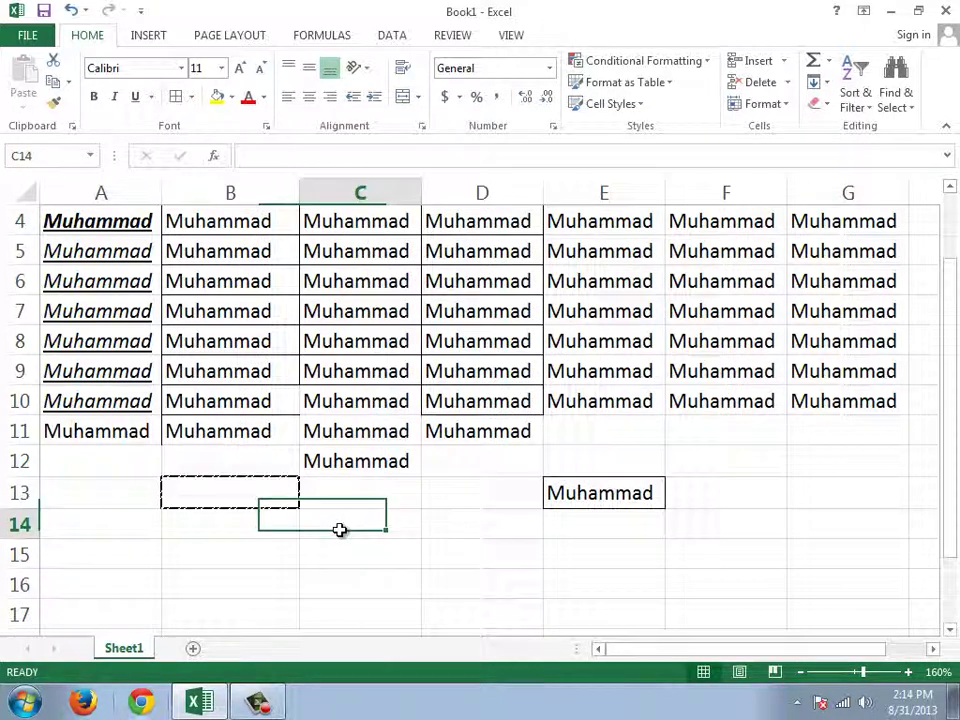
left_click(268, 553)
left_click(600, 555)
left_click(370, 556)
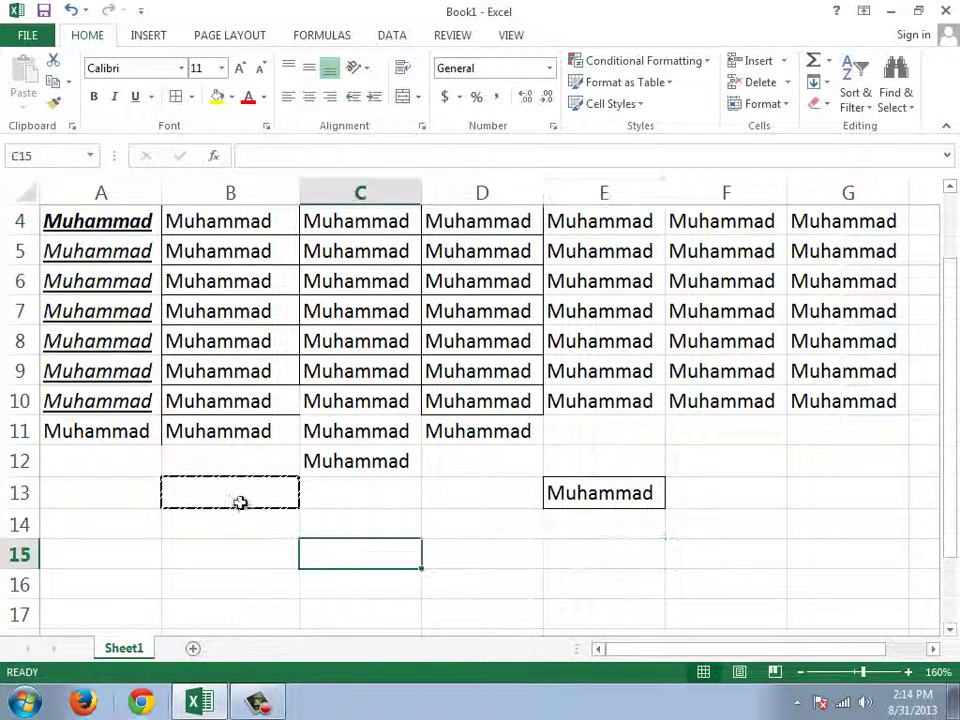
left_click(240, 502)
left_click(330, 555)
left_click(265, 495)
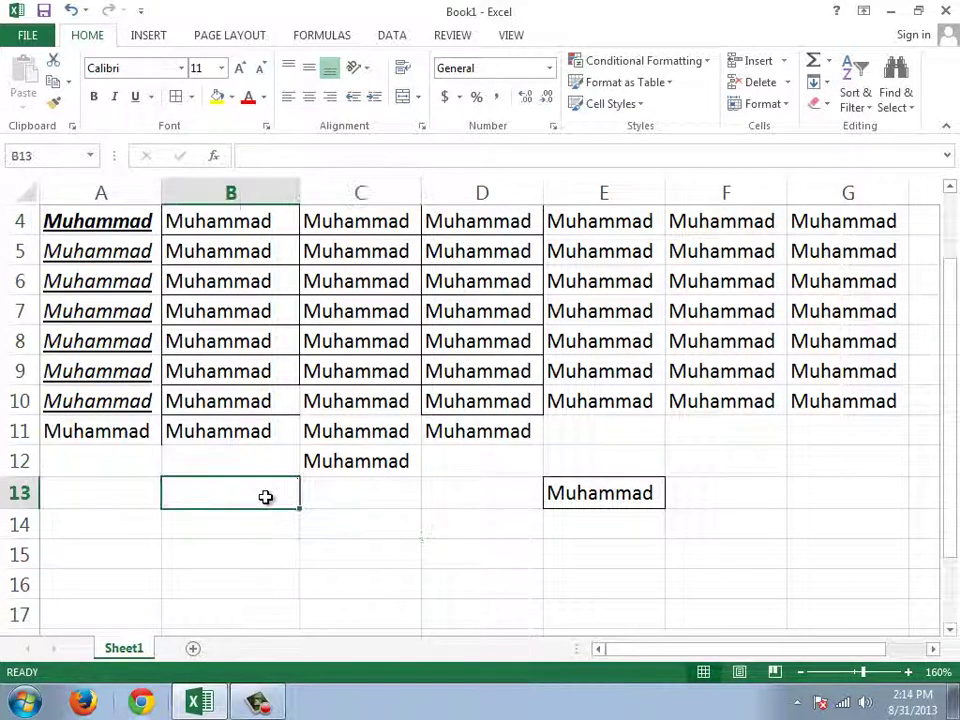
left_click_drag(340, 555, 330, 525)
left_click(253, 499)
left_click(409, 536)
left_click(725, 555)
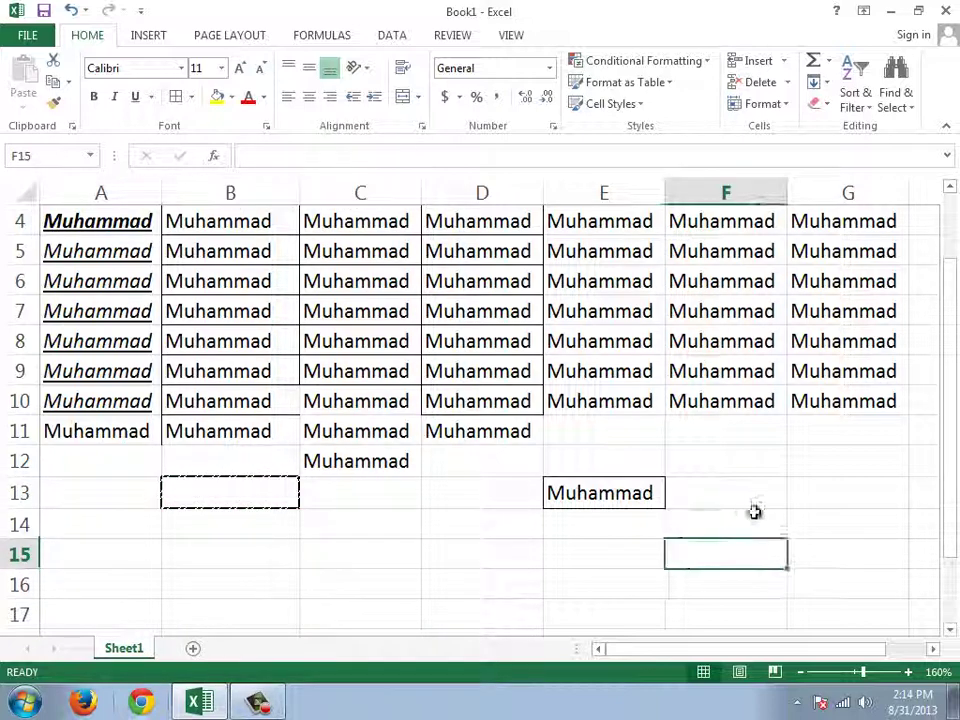
left_click(285, 480)
left_click(318, 408)
scroll(213, 420, "up", 1)
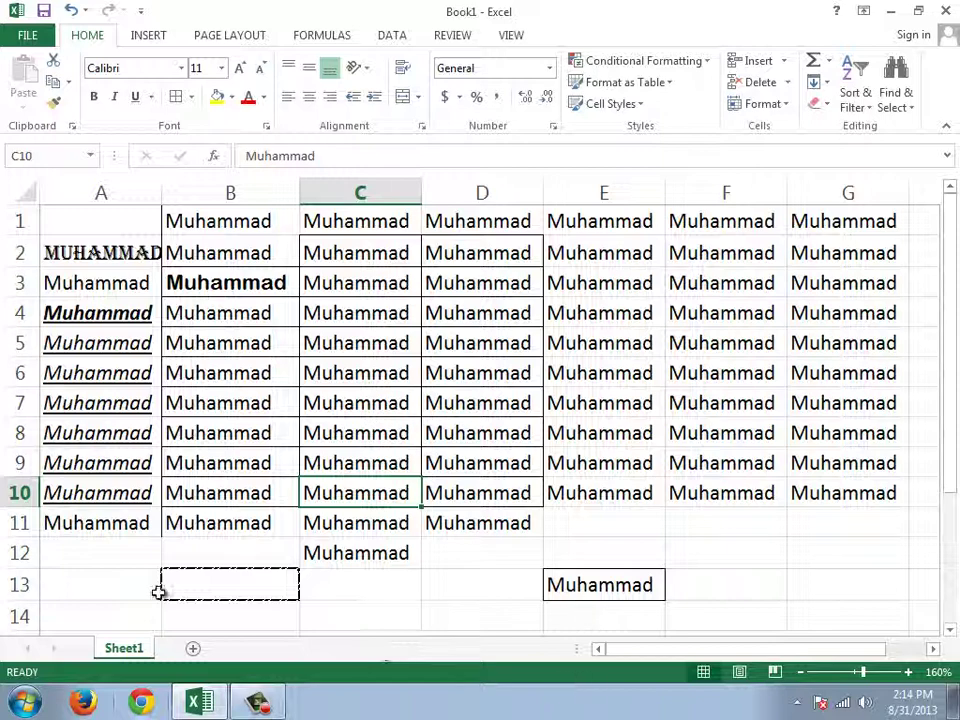
Select cell B13 and activate the Draw Border tool
left_click(282, 592)
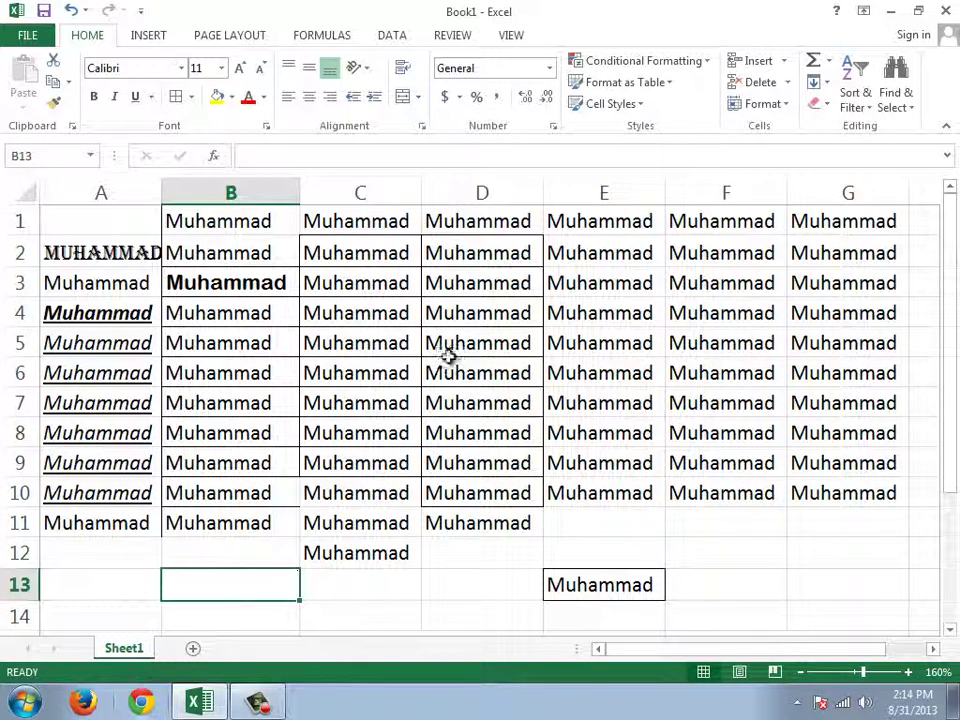
left_click(191, 97)
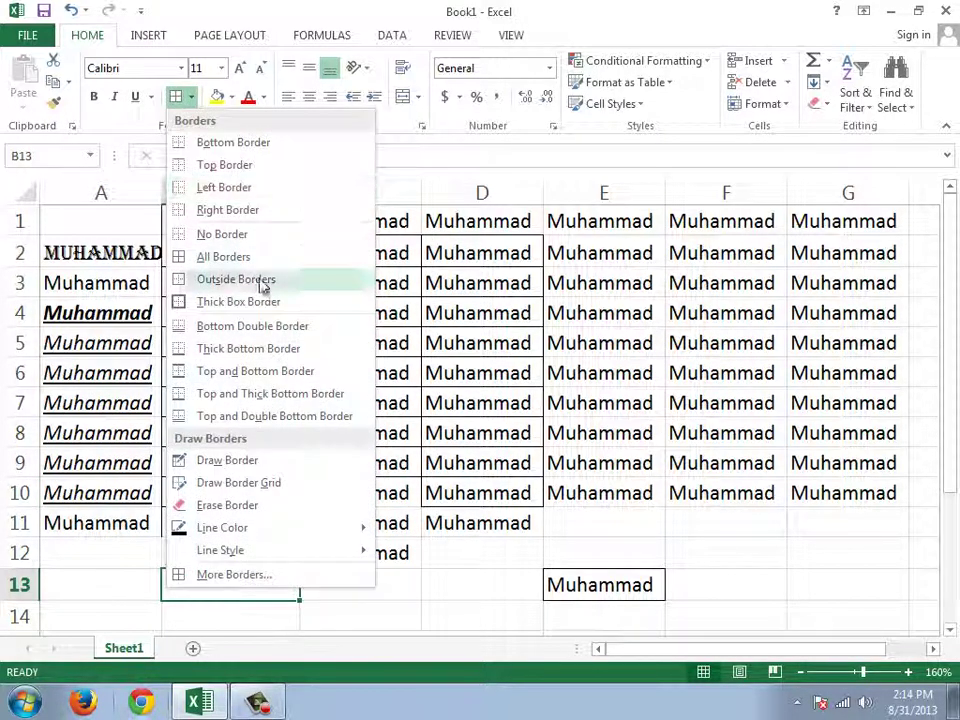
left_click(242, 456)
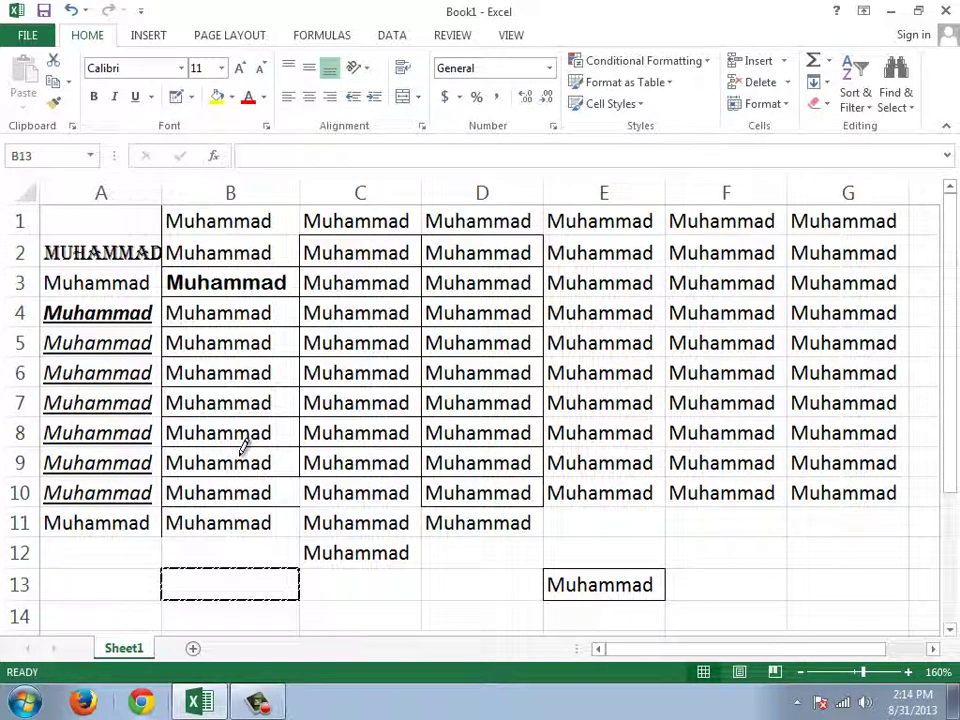
left_click(257, 702)
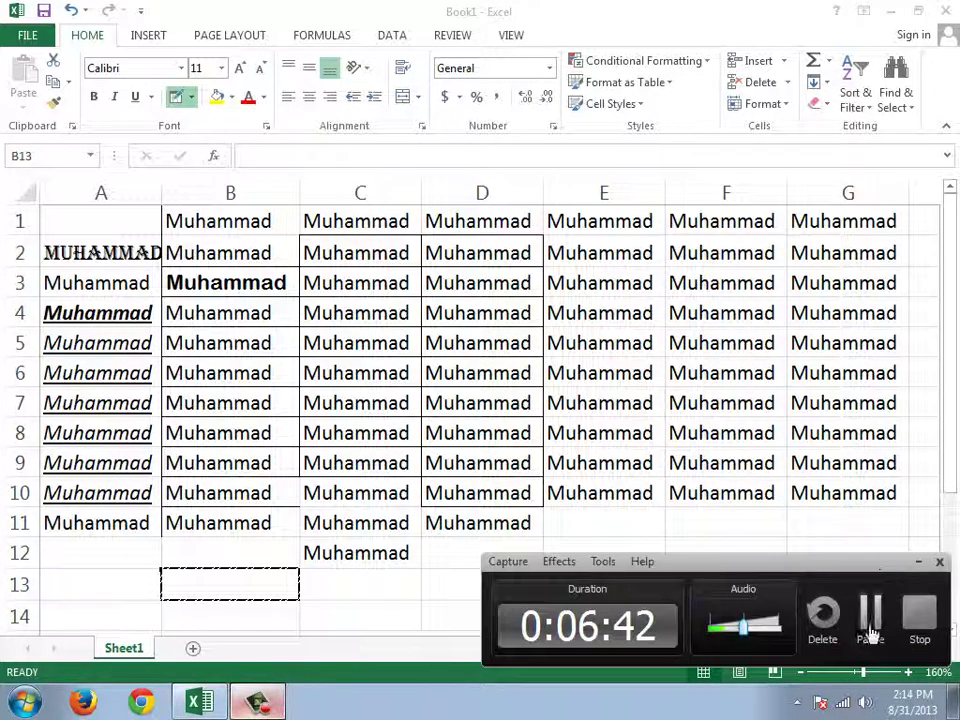
left_click(871, 632)
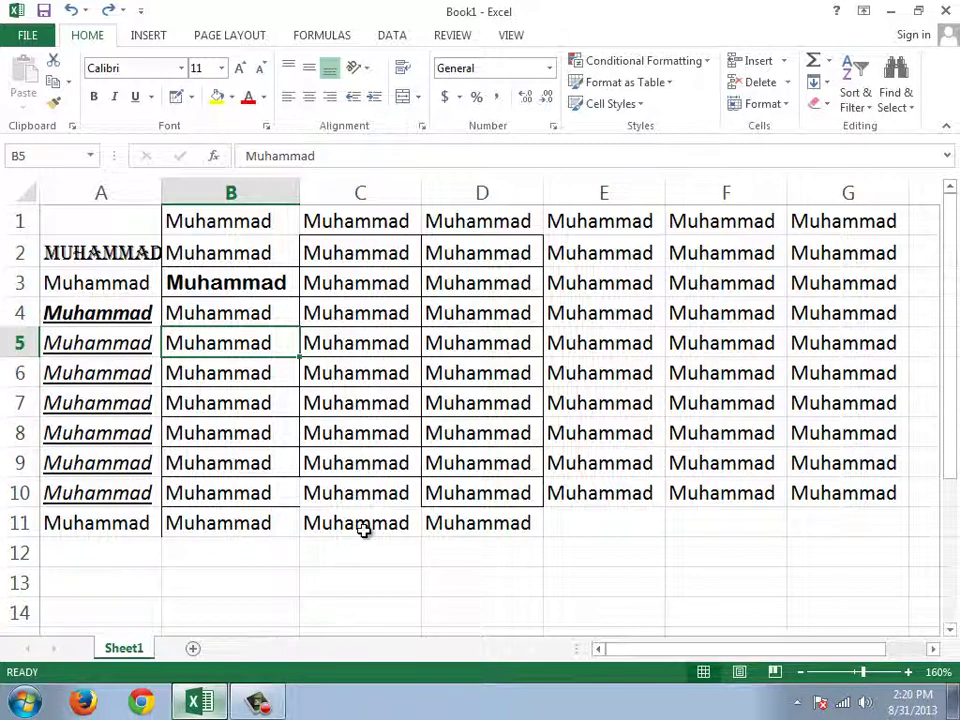
left_click(383, 392)
left_click(231, 362)
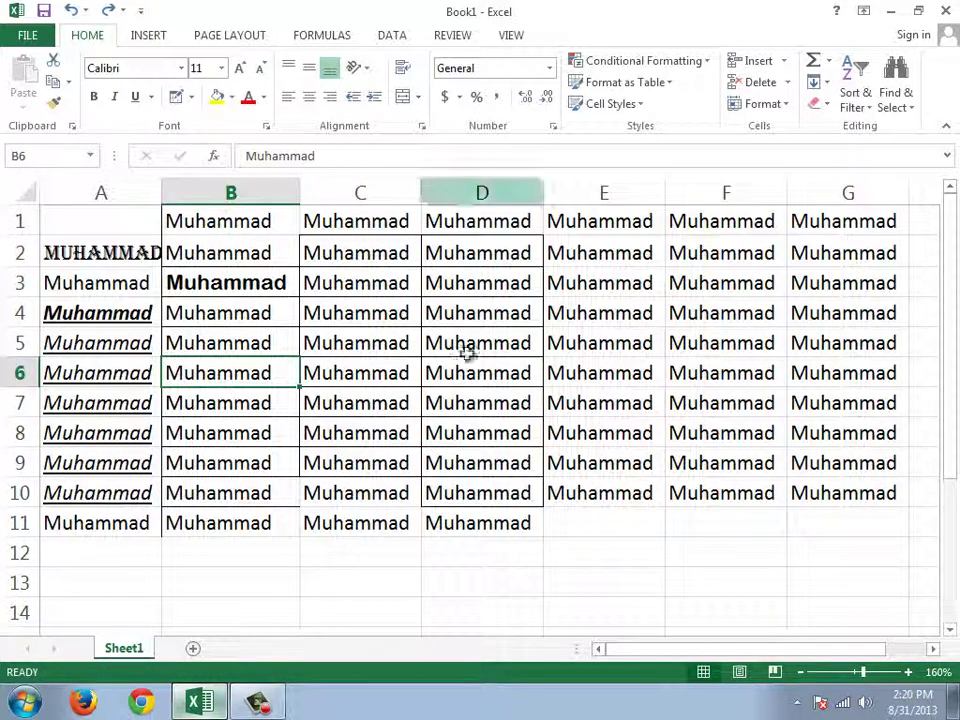
Draw a red border line with the Draw Border tool along the lower edge of cells B12:G12
scroll(289, 377, "down", 5)
scroll(193, 253, "up", 3)
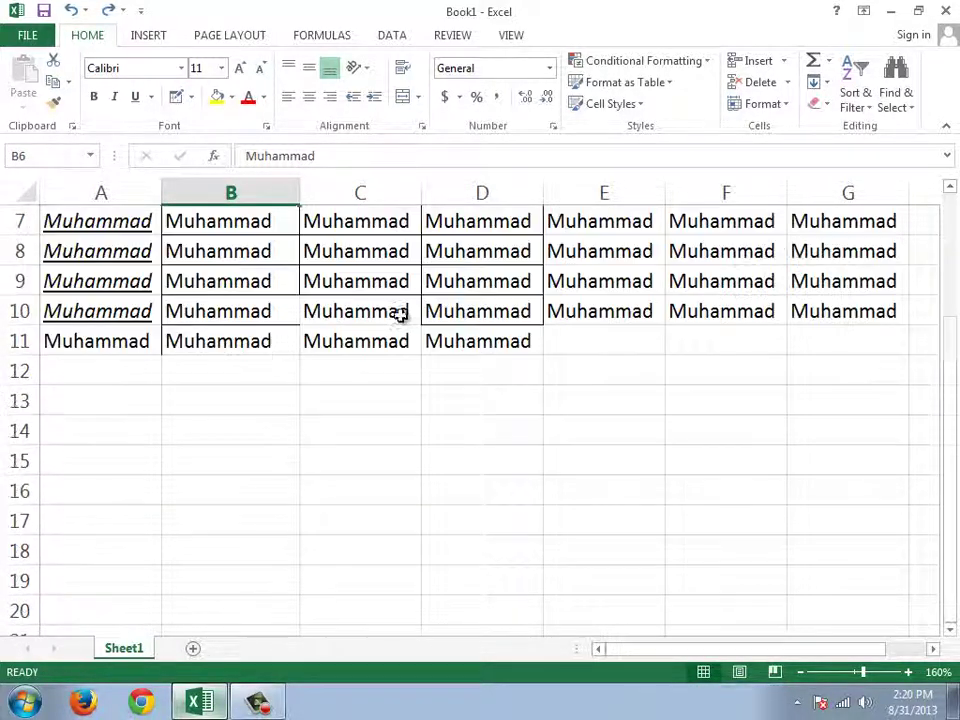
left_click(303, 400)
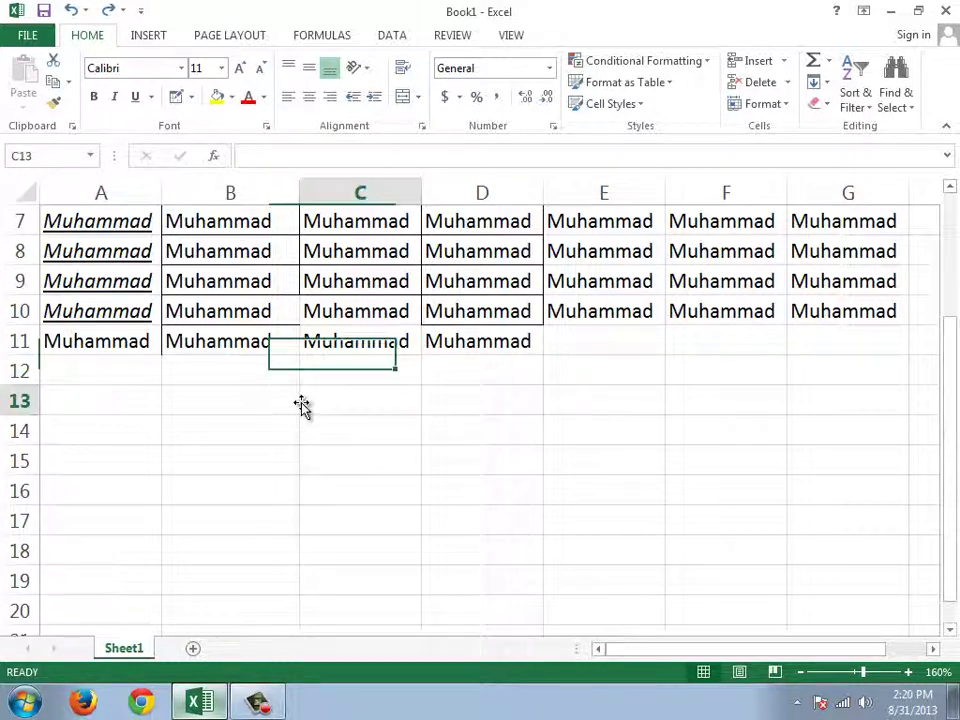
left_click(192, 97)
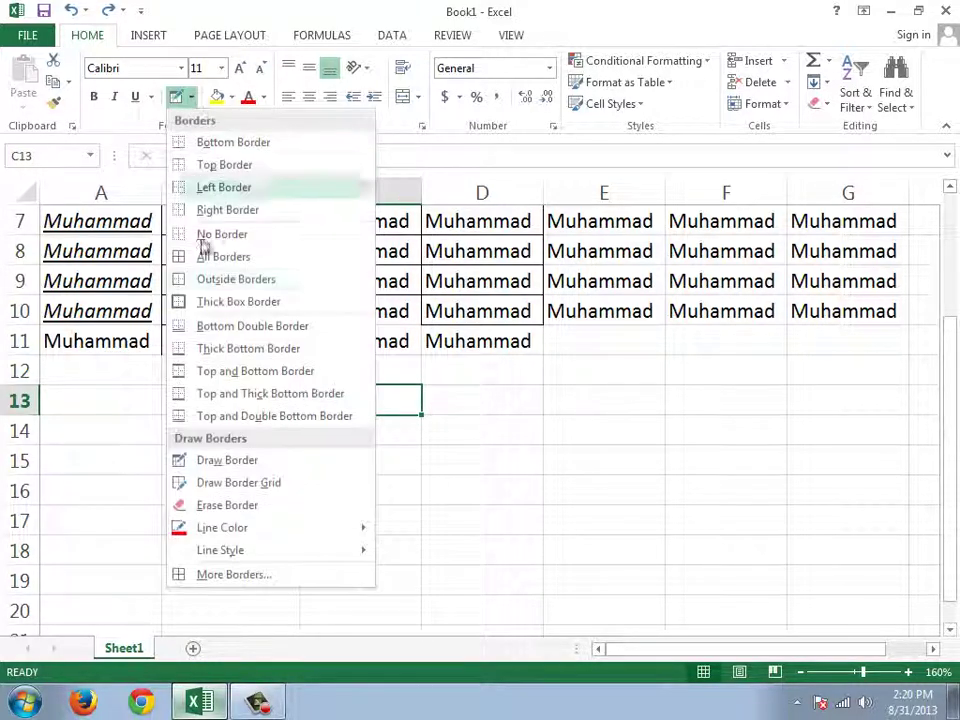
left_click(227, 463)
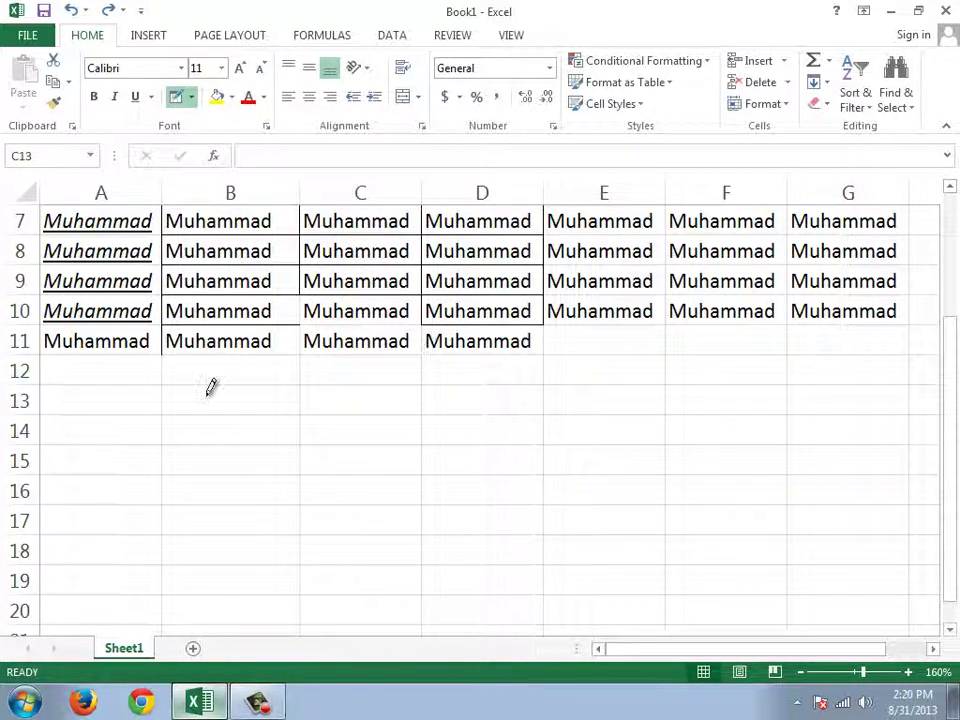
mouse_move(170, 376)
left_mouse_down()
mouse_move(812, 371)
mouse_move(157, 372)
mouse_move(819, 364)
mouse_move(372, 380)
left_mouse_up()
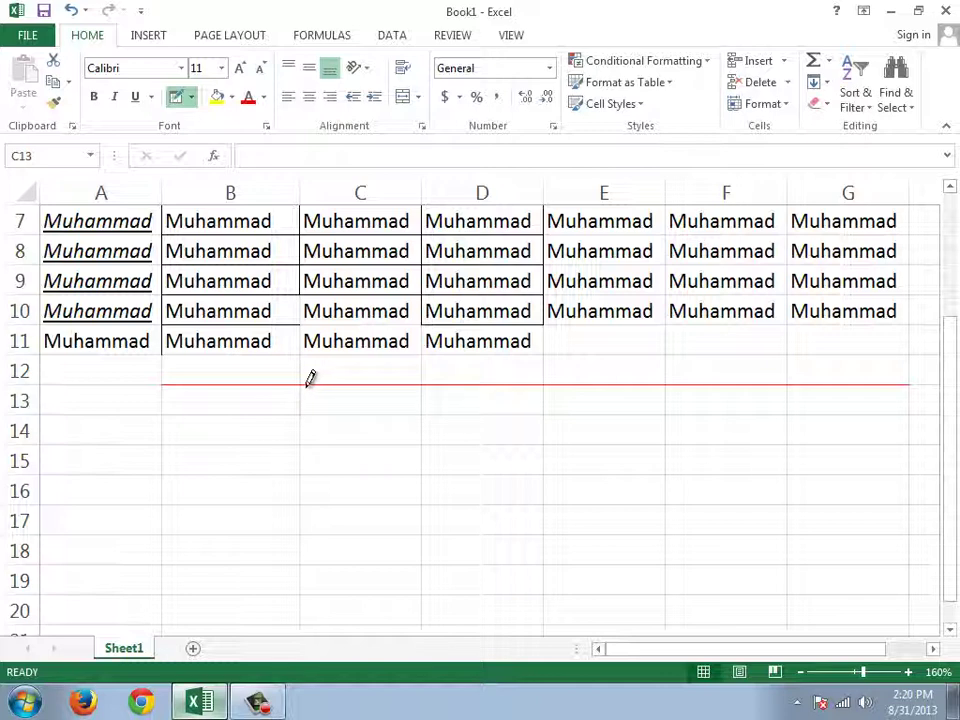
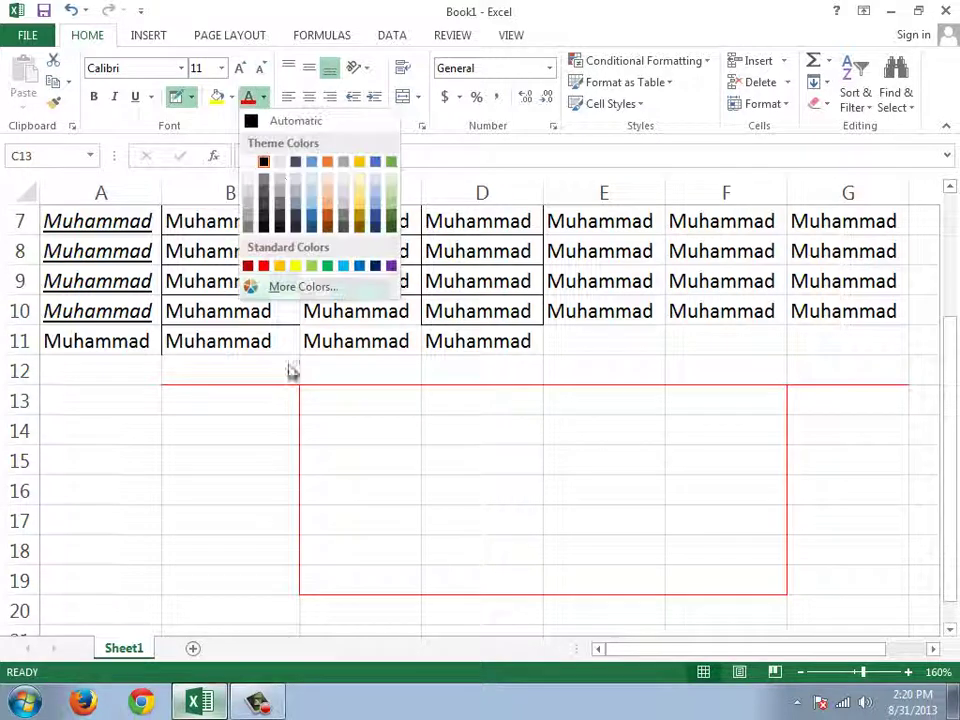
Set the border line color to gold and draw vertical lines between columns C, D and E in rows 13 to 19
left_click(198, 104)
left_click(192, 99)
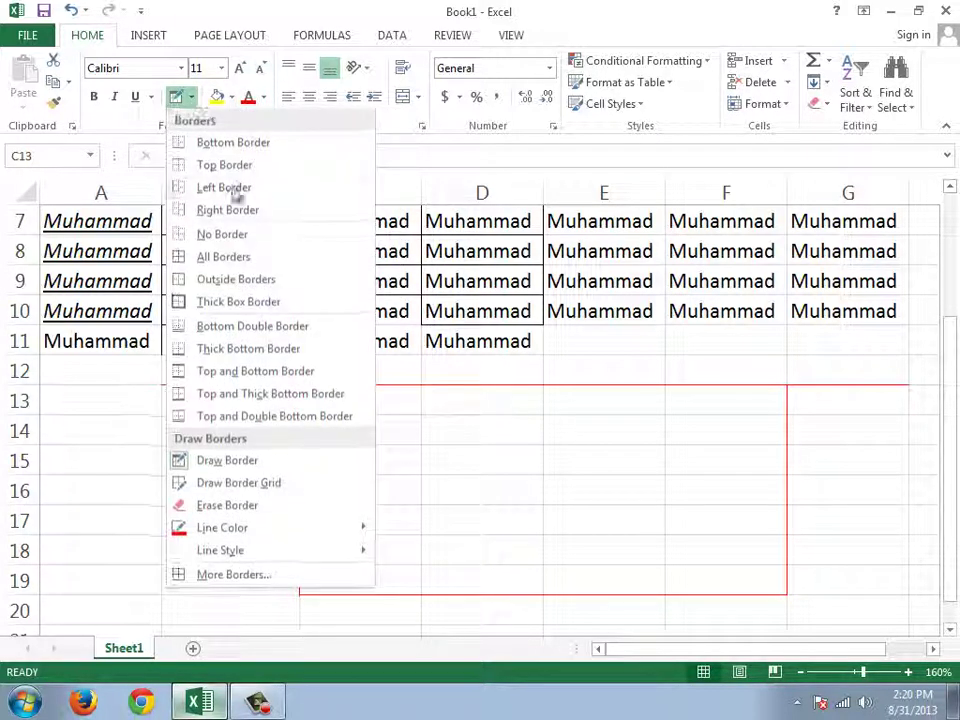
mouse_move(333, 533)
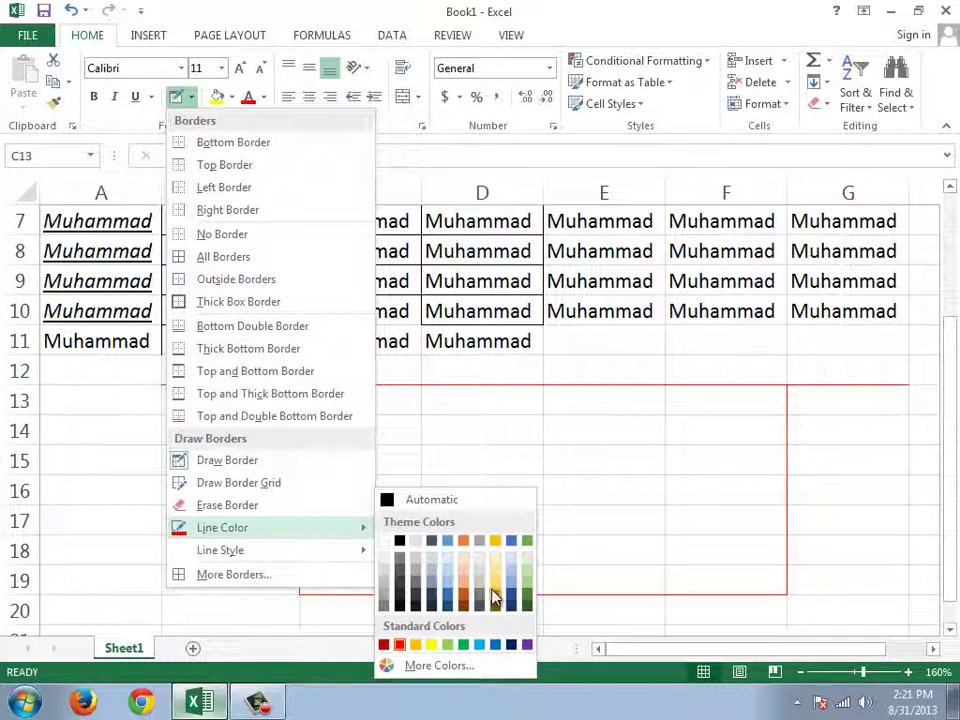
left_click(497, 585)
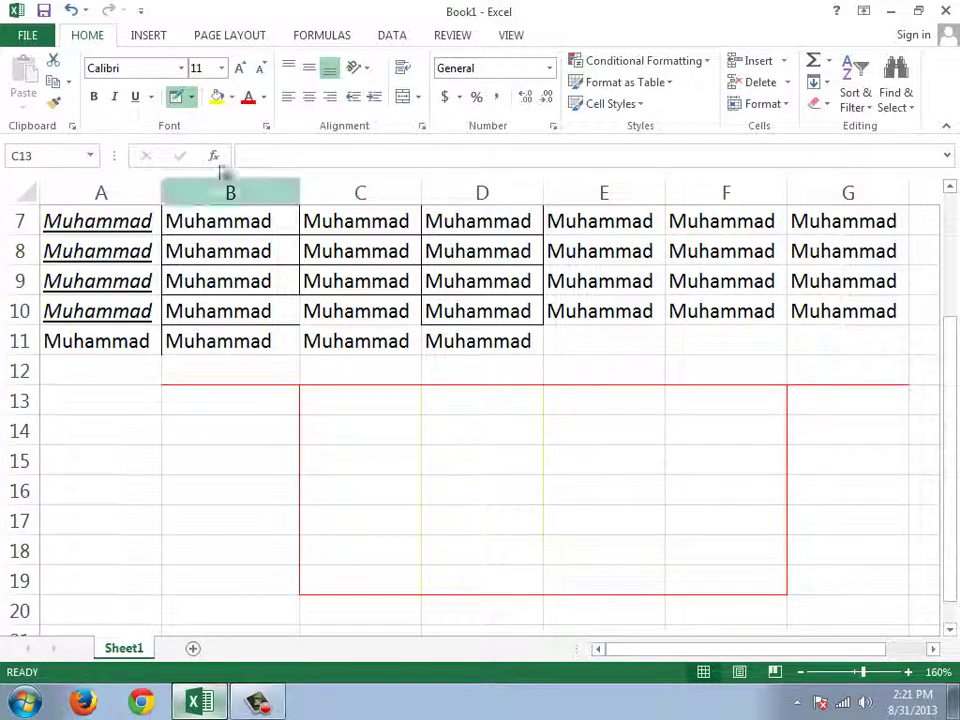
left_click(233, 100)
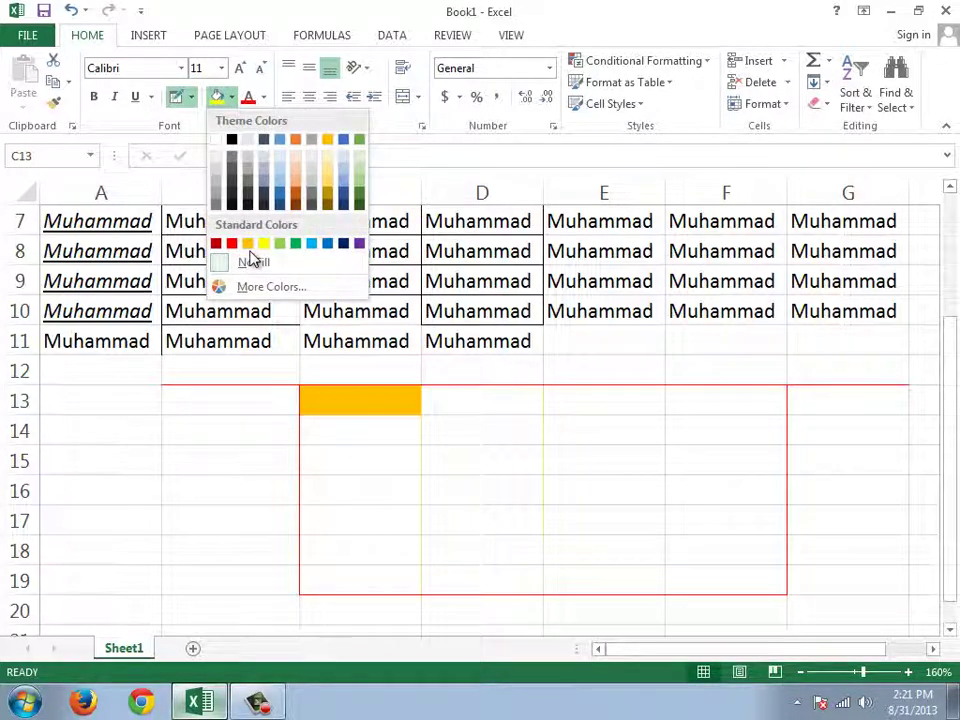
Set the border line color to green and draw vertical lines between columns C, D, E and F from row 13 to row 20
left_click(192, 96)
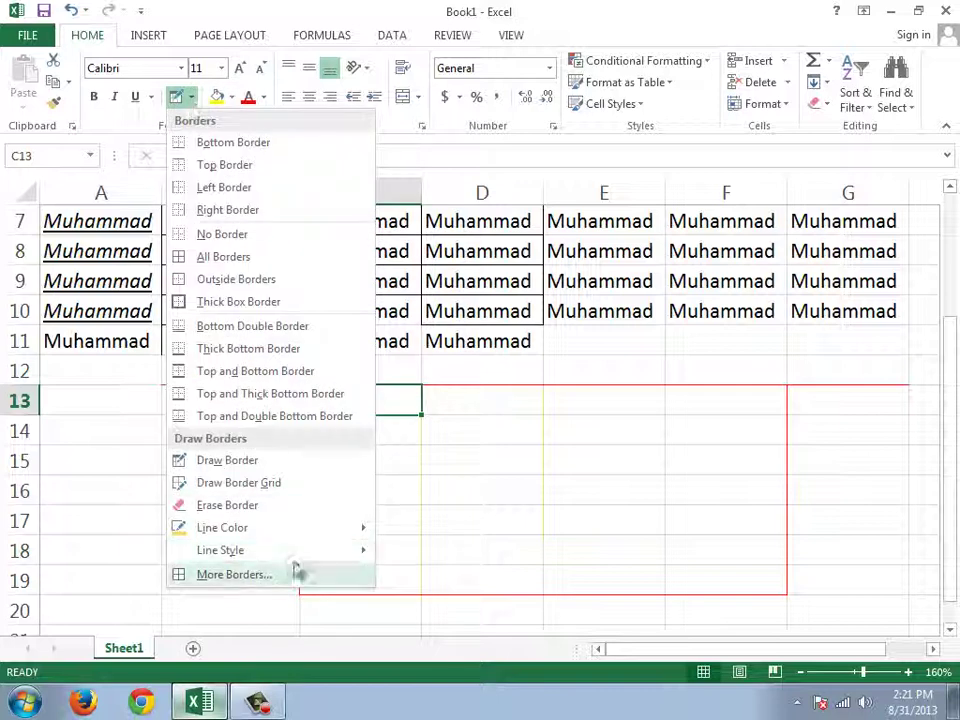
mouse_move(300, 527)
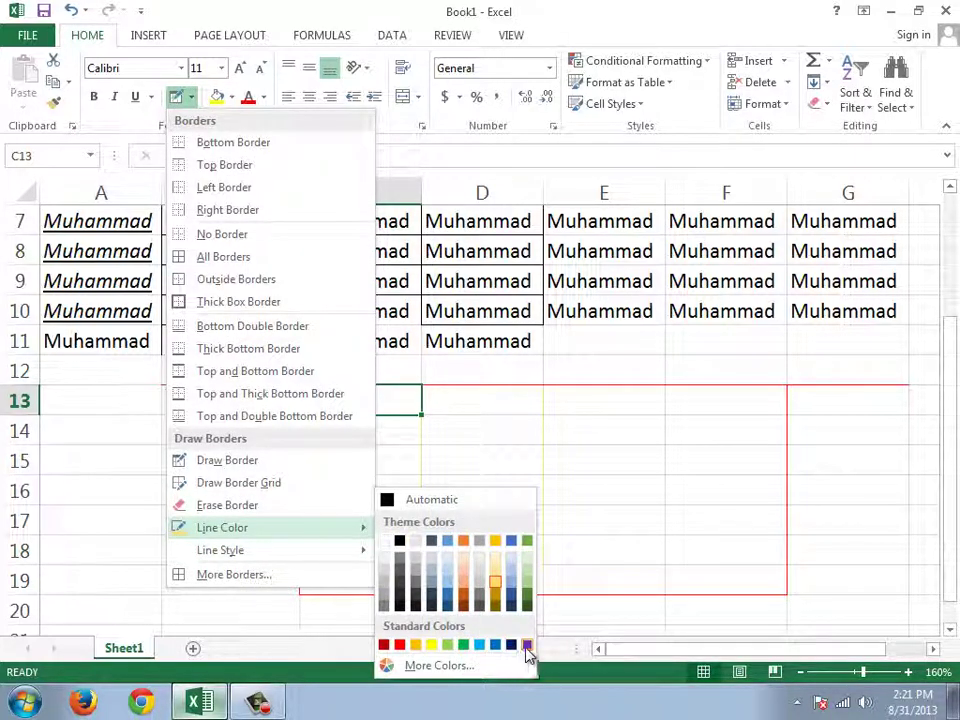
left_click(460, 645)
left_click_drag(422, 391, 438, 620)
mouse_move(524, 387)
left_mouse_down()
mouse_move(585, 574)
mouse_move(560, 612)
left_mouse_up()
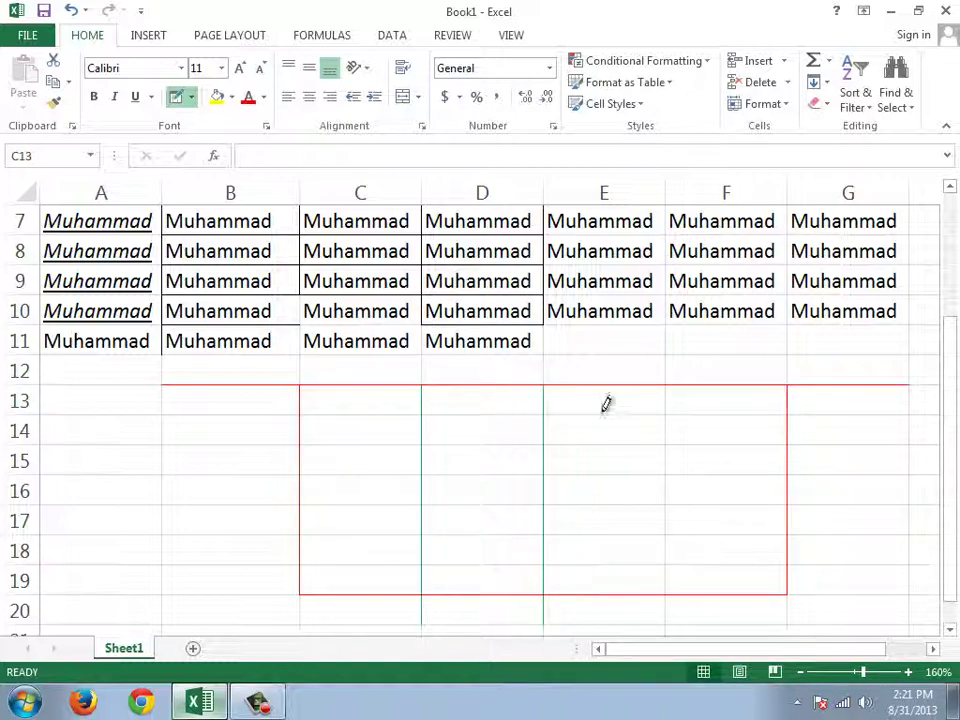
left_click_drag(666, 387, 677, 606)
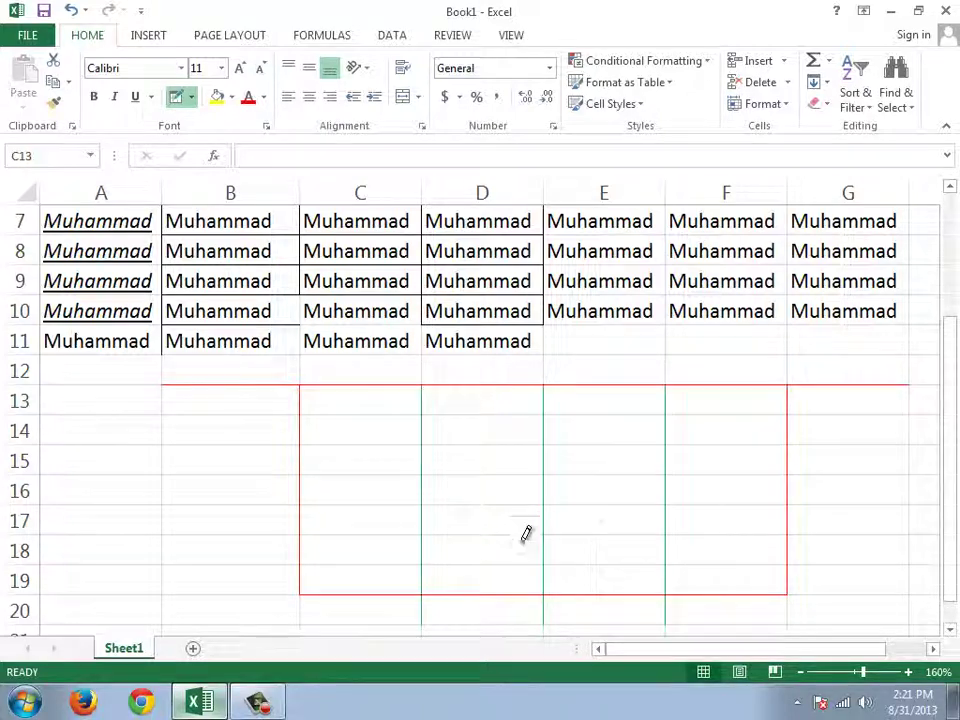
Draw a green border around A1:G11 and a green vertical line between columns B and C down to row 11
scroll(508, 517, "down", 4)
scroll(508, 517, "up", 6)
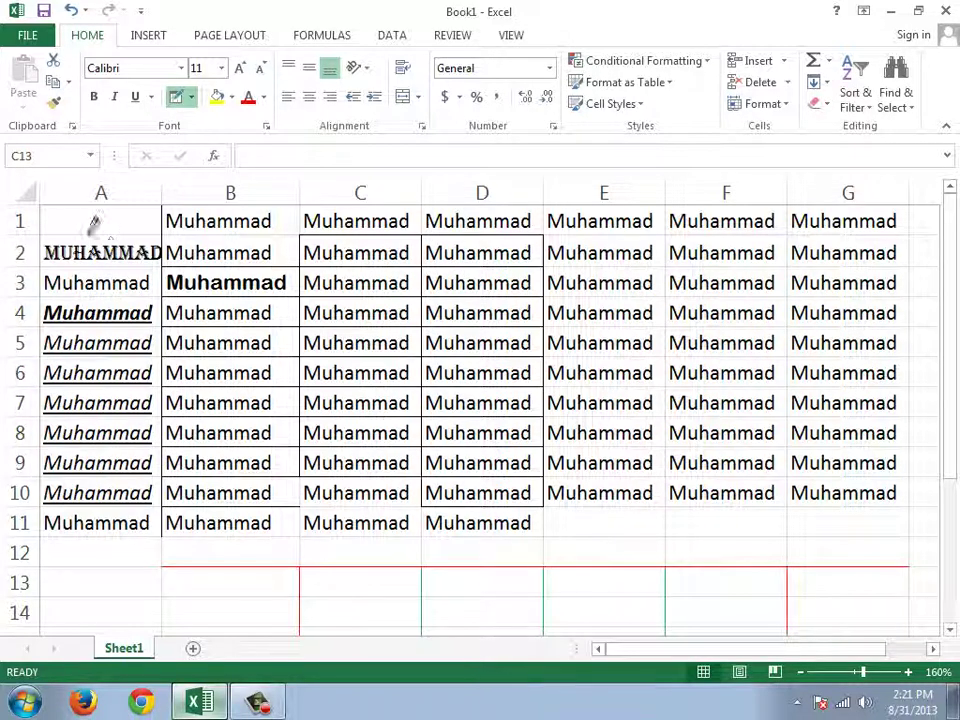
mouse_move(50, 200)
left_mouse_down()
mouse_move(617, 403)
mouse_move(900, 456)
mouse_move(897, 522)
left_mouse_up()
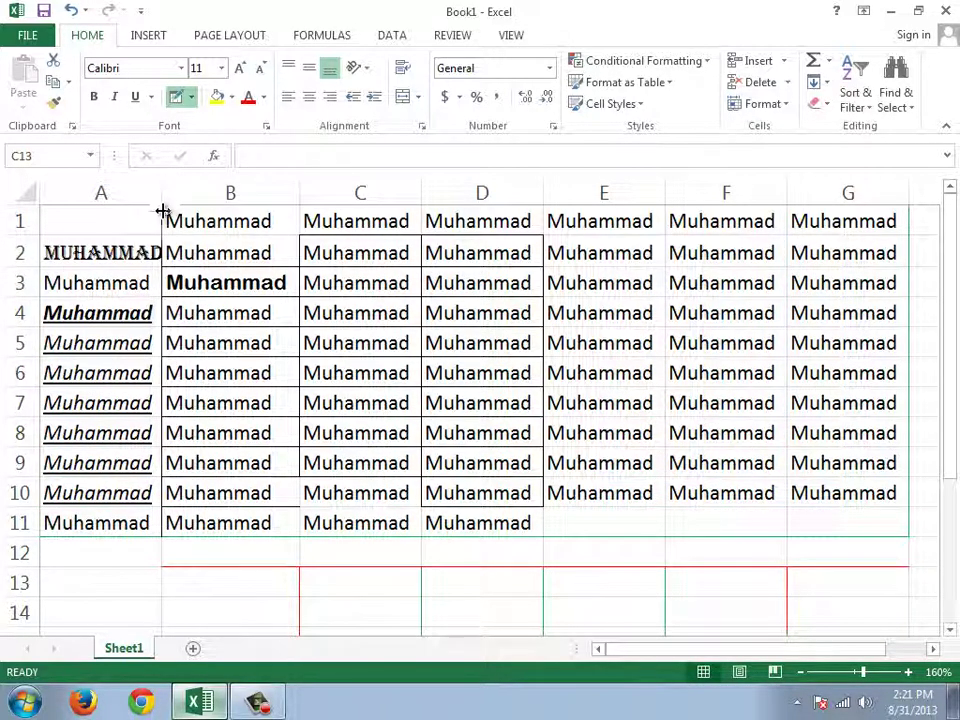
left_click_drag(306, 205, 310, 450)
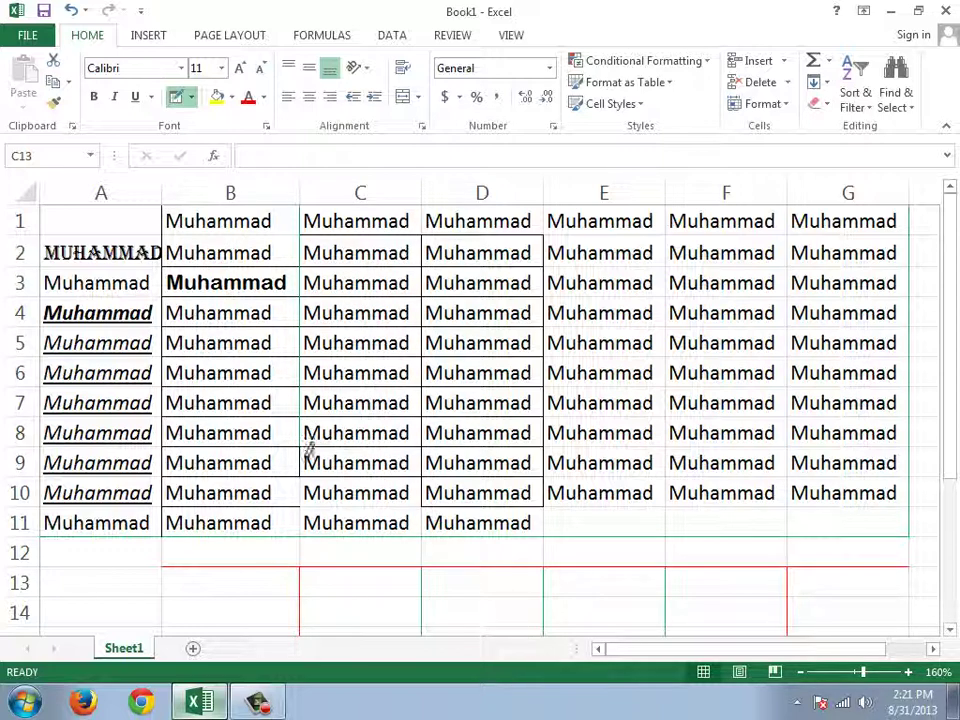
left_click_drag(314, 514, 312, 504)
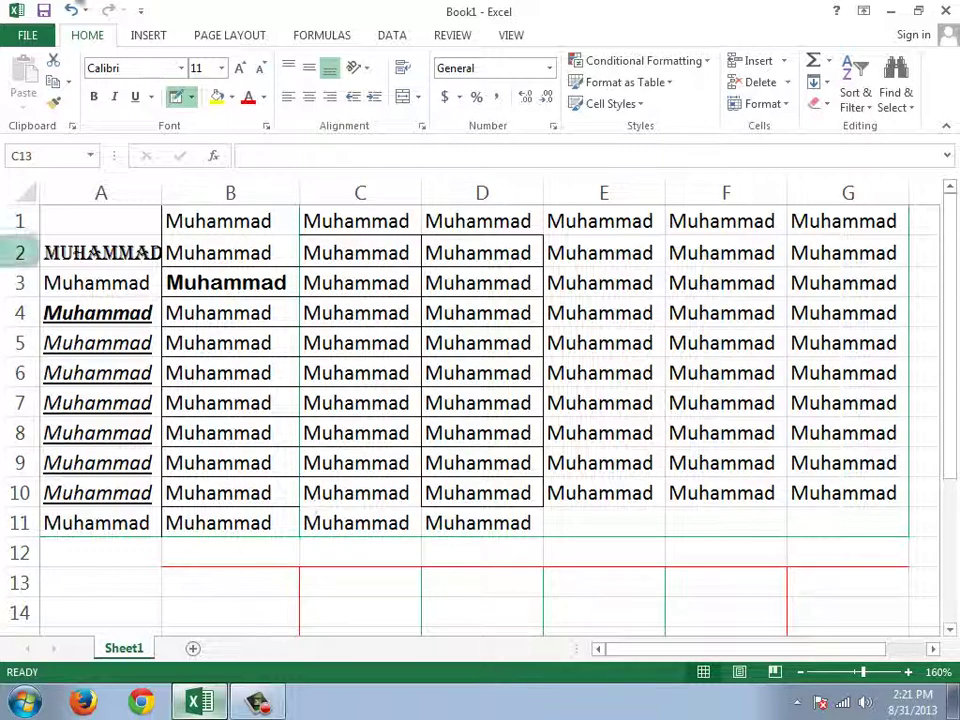
Use the Erase Border tool to remove borders from the cells in columns B to D between rows 2 and 9
left_click(191, 97)
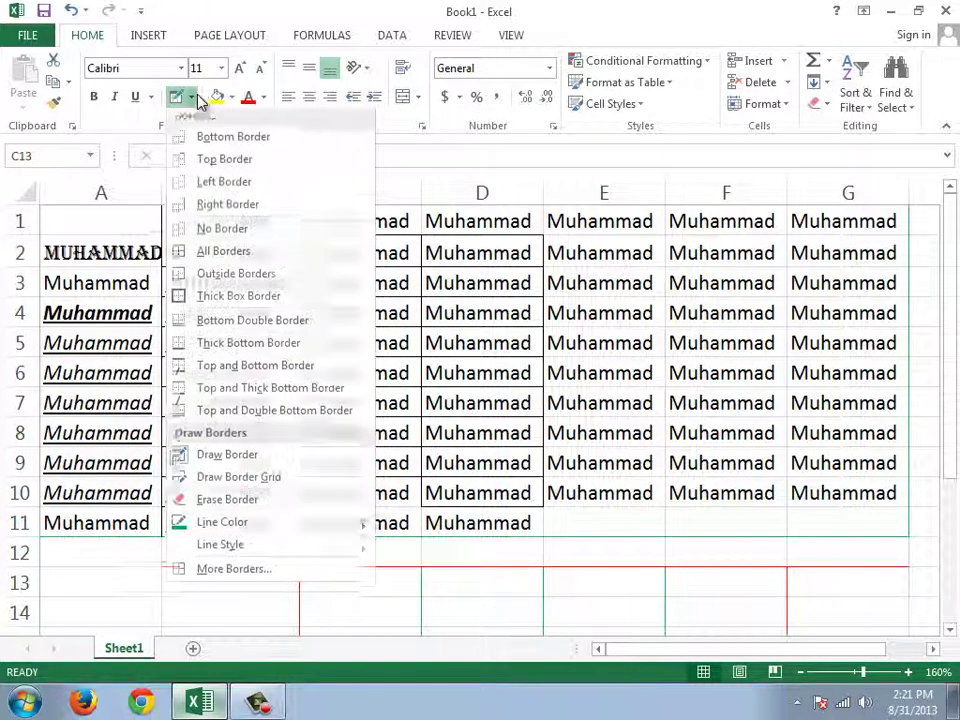
left_click(240, 506)
mouse_move(230, 263)
left_mouse_down()
mouse_move(223, 229)
mouse_move(238, 544)
mouse_move(670, 440)
mouse_move(814, 437)
mouse_move(236, 495)
mouse_move(5, 468)
mouse_move(193, 461)
mouse_move(700, 536)
left_mouse_up()
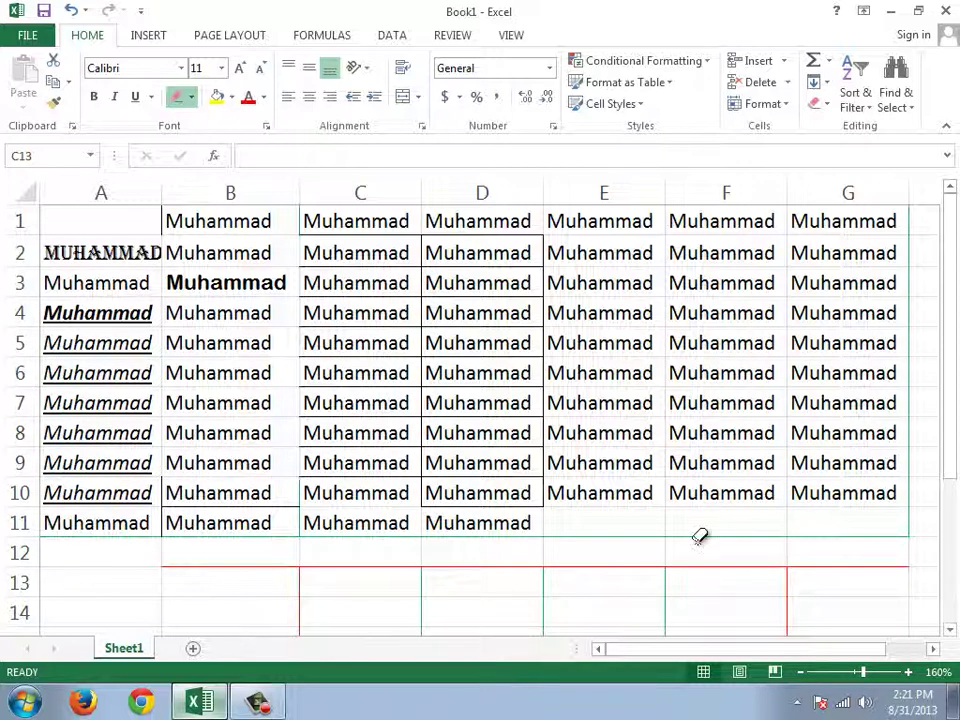
left_click(257, 702)
left_click(879, 343)
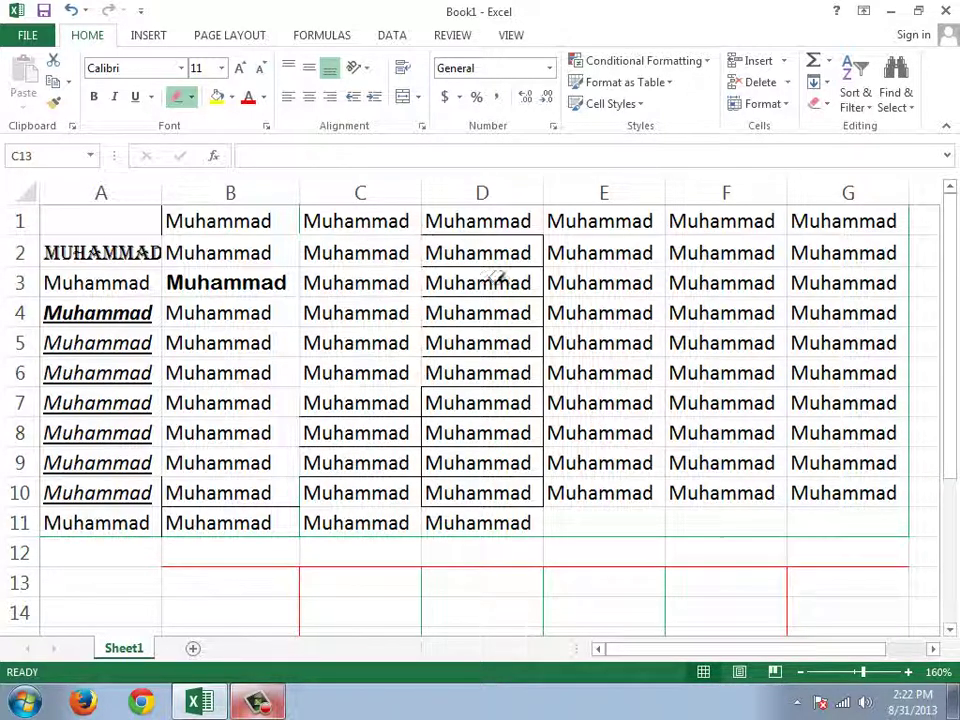
left_click_drag(499, 274, 501, 437)
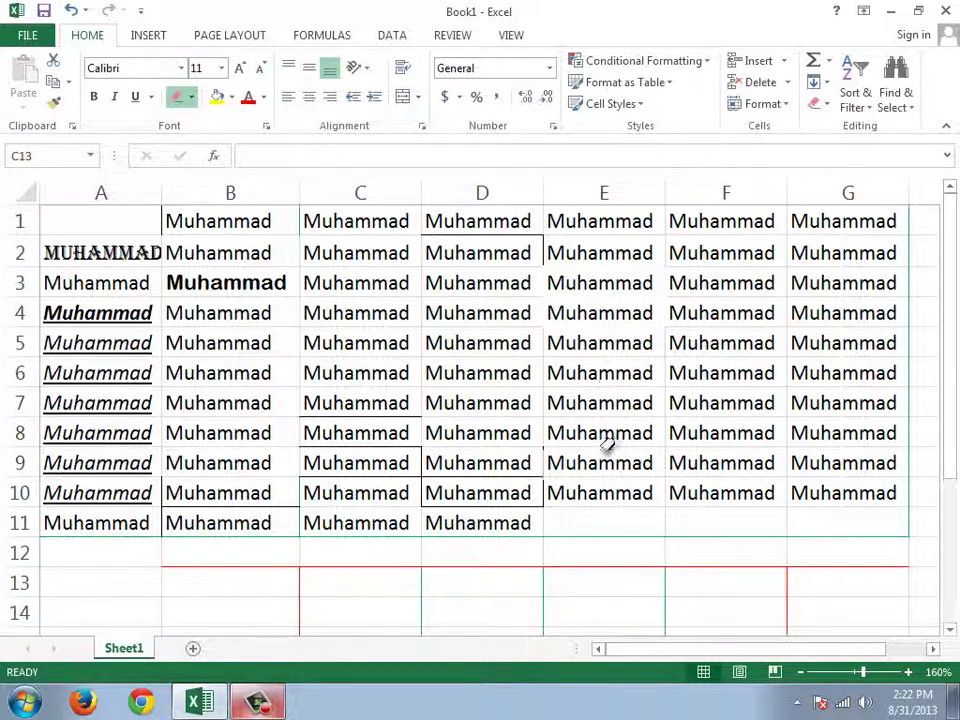
left_click_drag(611, 446, 456, 440)
Erase the red and green borders drawn in rows 12 to 20 below the name table
scroll(343, 364, "down", 3)
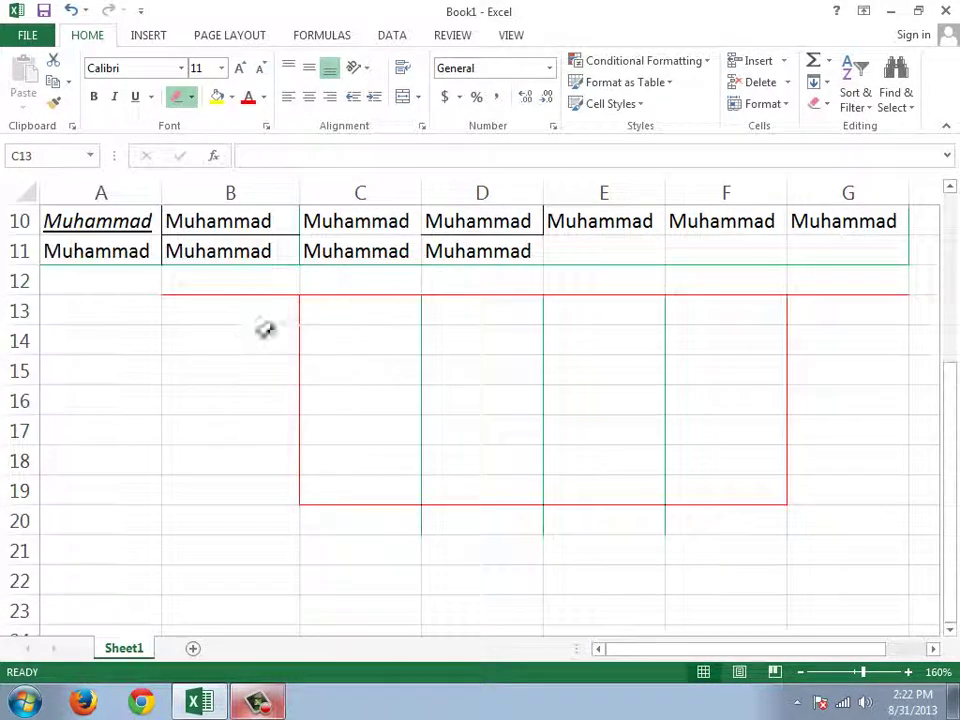
mouse_move(264, 328)
left_mouse_down()
mouse_move(784, 317)
mouse_move(820, 443)
mouse_move(812, 489)
left_mouse_up()
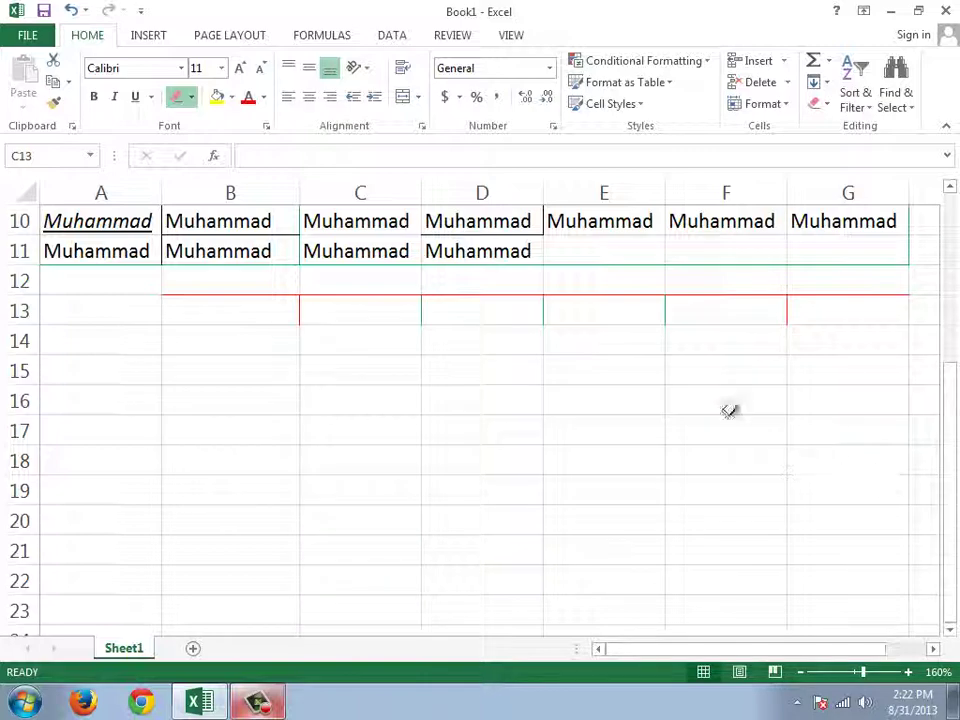
scroll(731, 409, "up", 3)
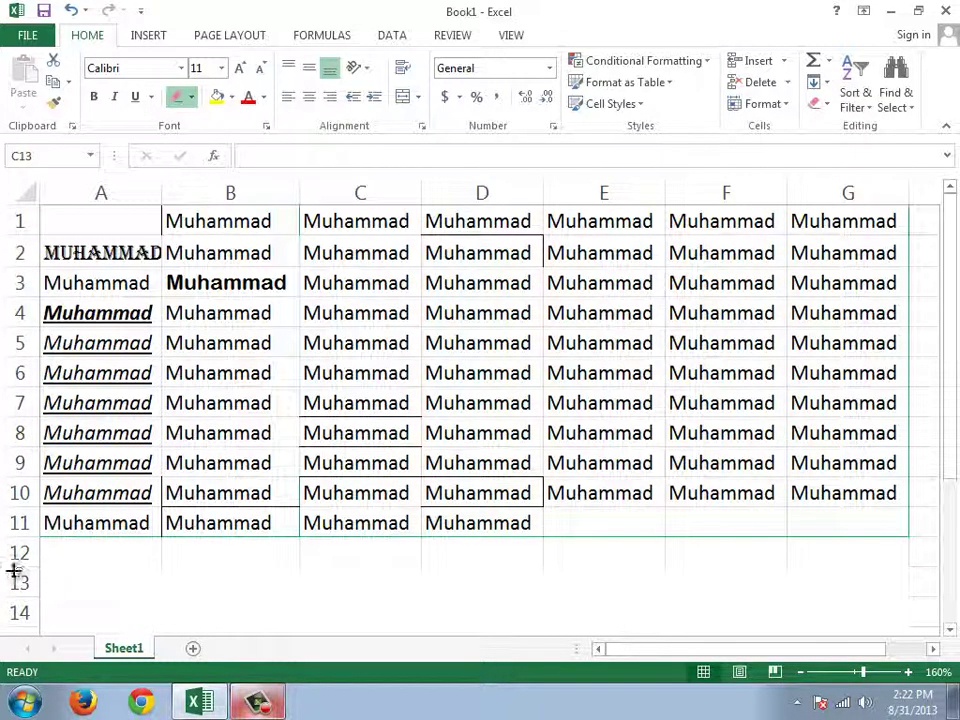
scroll(542, 418, "down", 3)
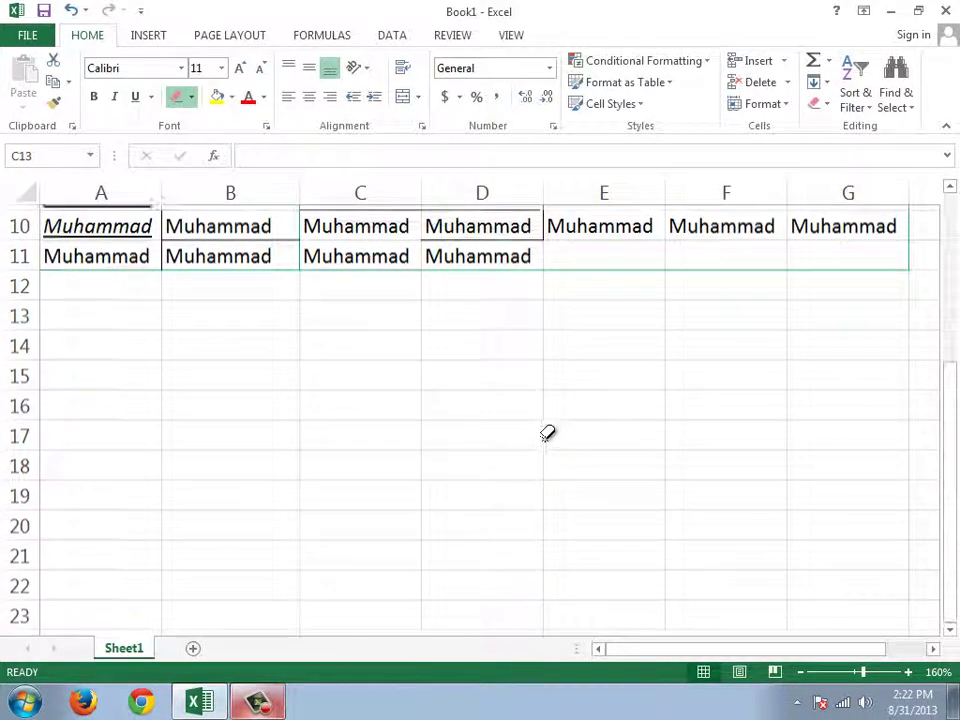
scroll(549, 433, "up", 3)
Choose the double line style and draw green double borders around blocks of cells within C1:D11, including C1:D3, C4:D6 and C7:D7
left_click(191, 97)
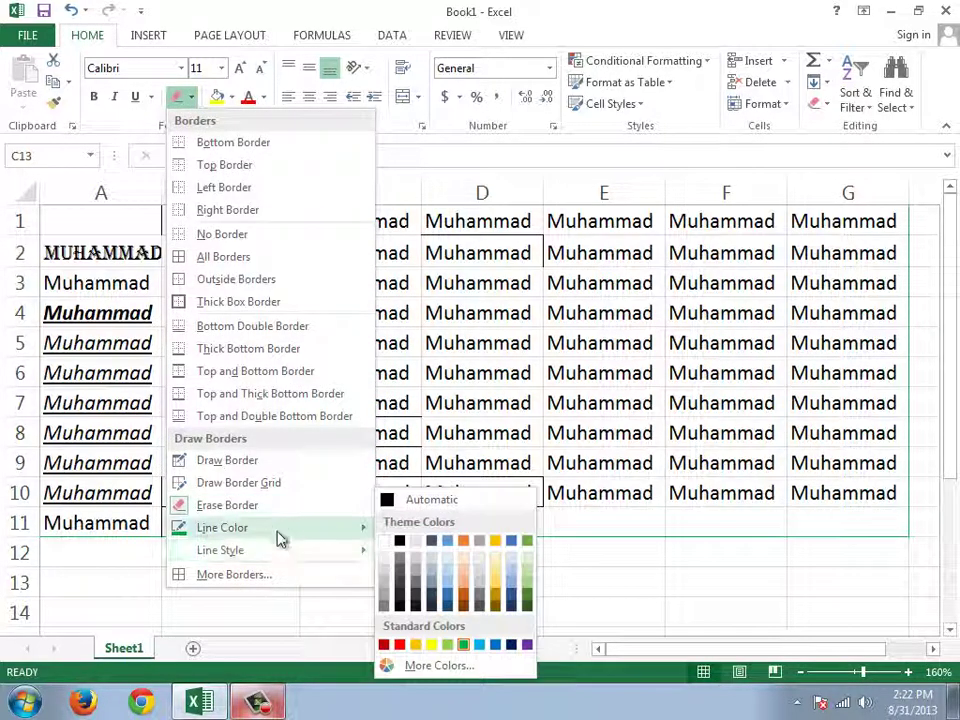
mouse_move(338, 558)
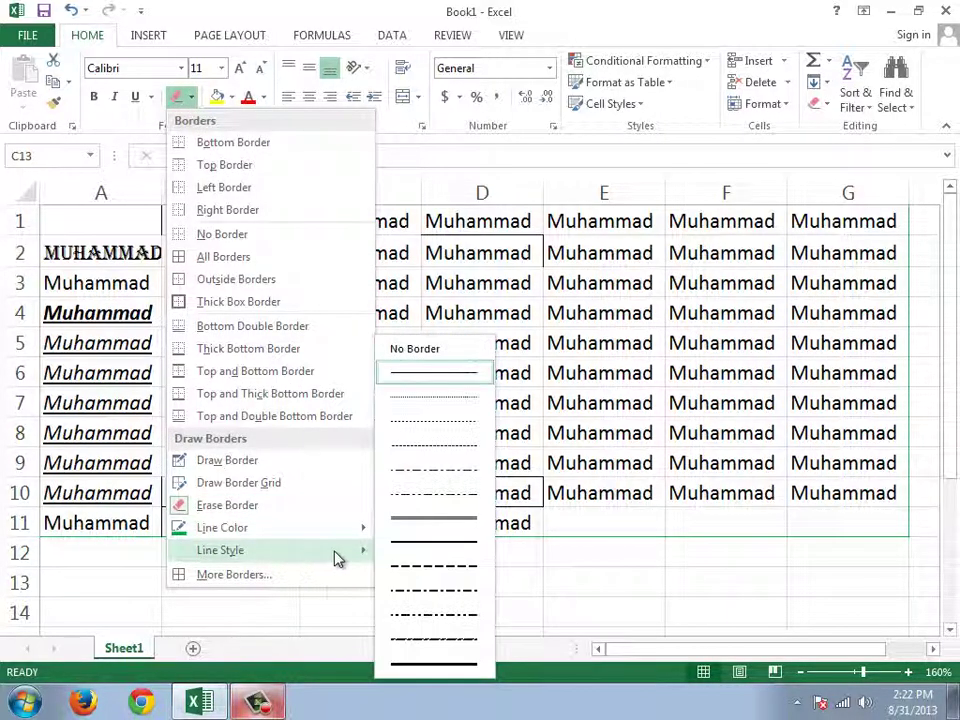
left_click(425, 522)
left_click_drag(373, 320, 533, 377)
mouse_move(305, 205)
left_mouse_down()
mouse_move(429, 285)
mouse_move(540, 279)
left_mouse_up()
mouse_move(305, 385)
left_mouse_down()
mouse_move(392, 514)
mouse_move(525, 525)
mouse_move(366, 437)
mouse_move(366, 420)
left_mouse_up()
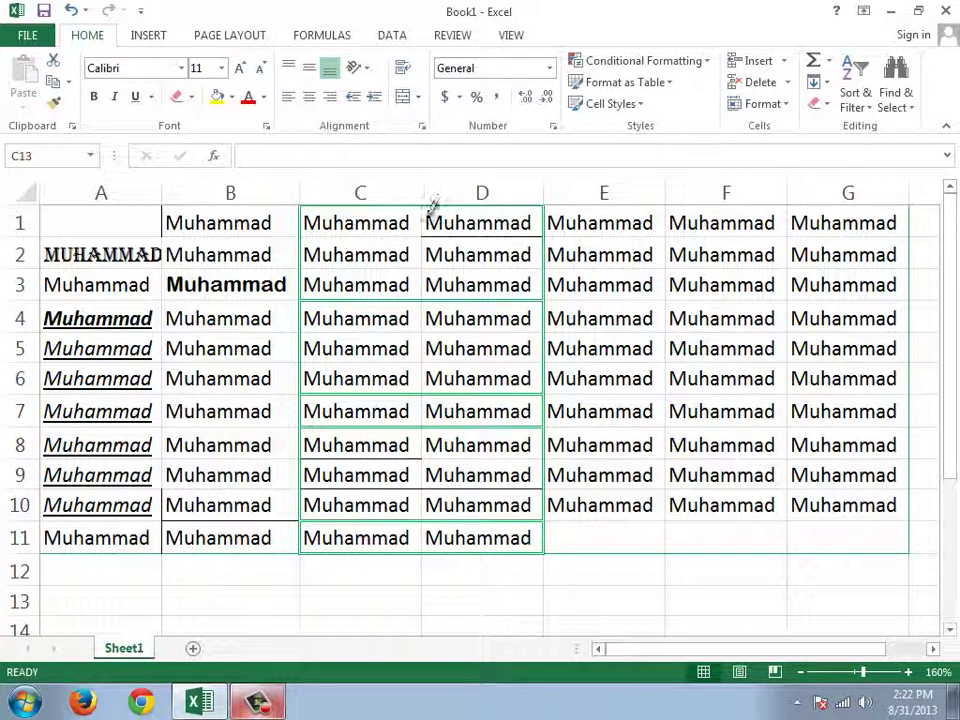
Draw green double borders between columns C and D, around A3:F4 and between columns A and B, and leave the drawing tool
left_click_drag(427, 204, 426, 488)
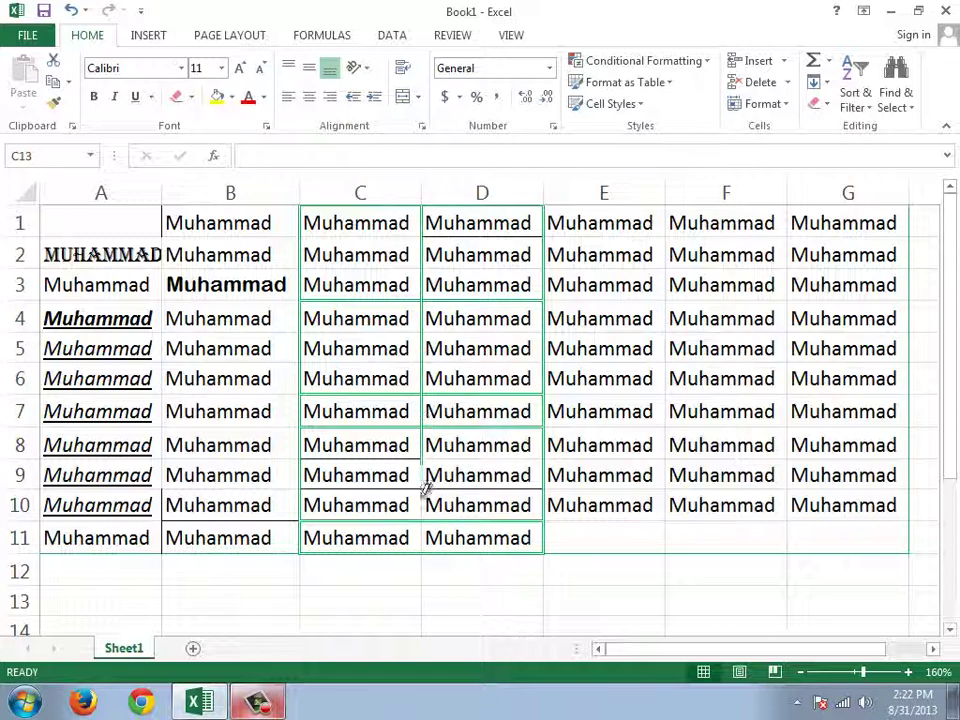
left_click_drag(118, 280, 765, 317)
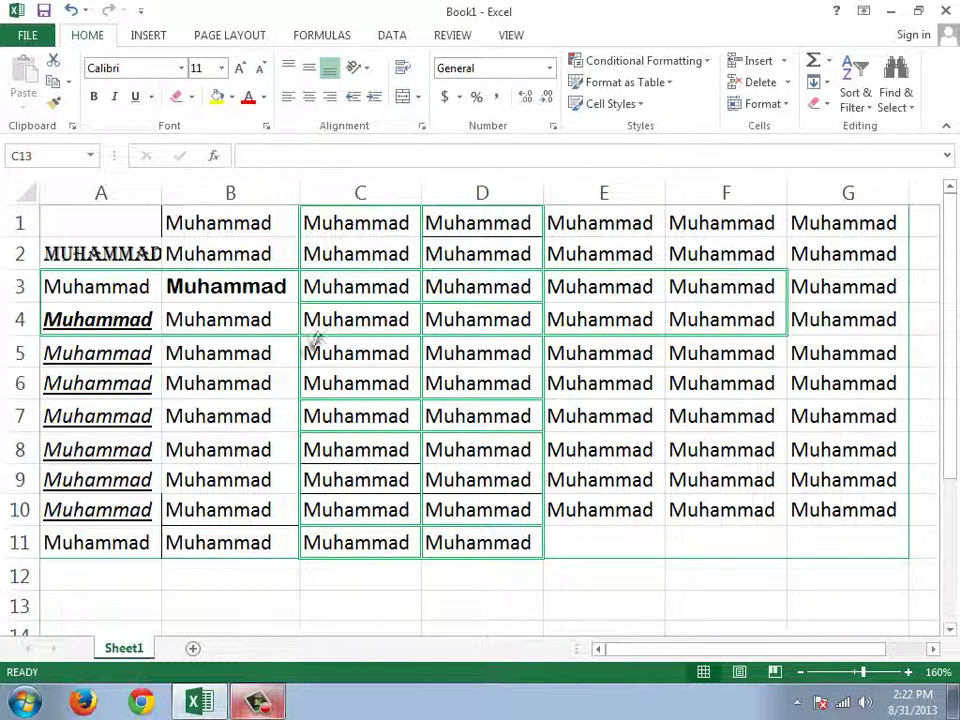
left_click_drag(168, 258, 178, 488)
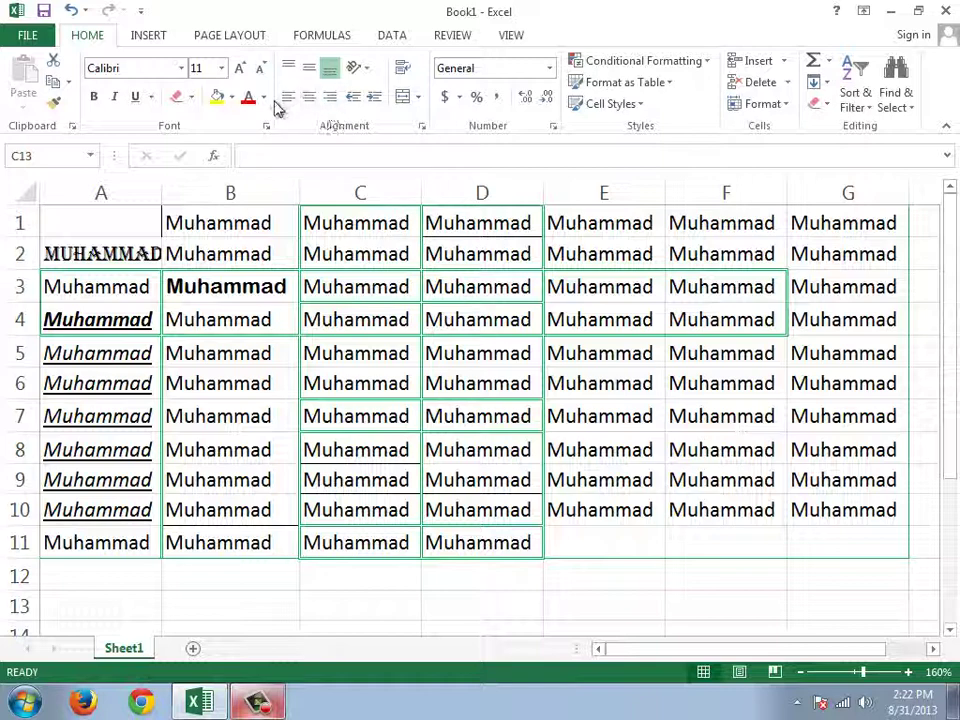
left_click(191, 97)
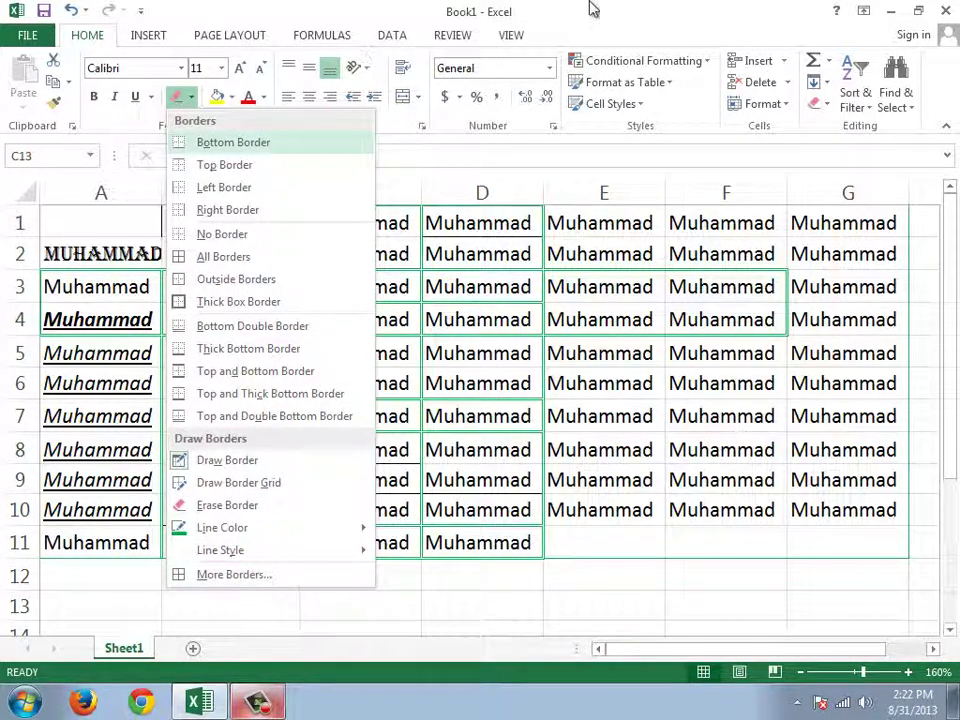
left_click(452, 8)
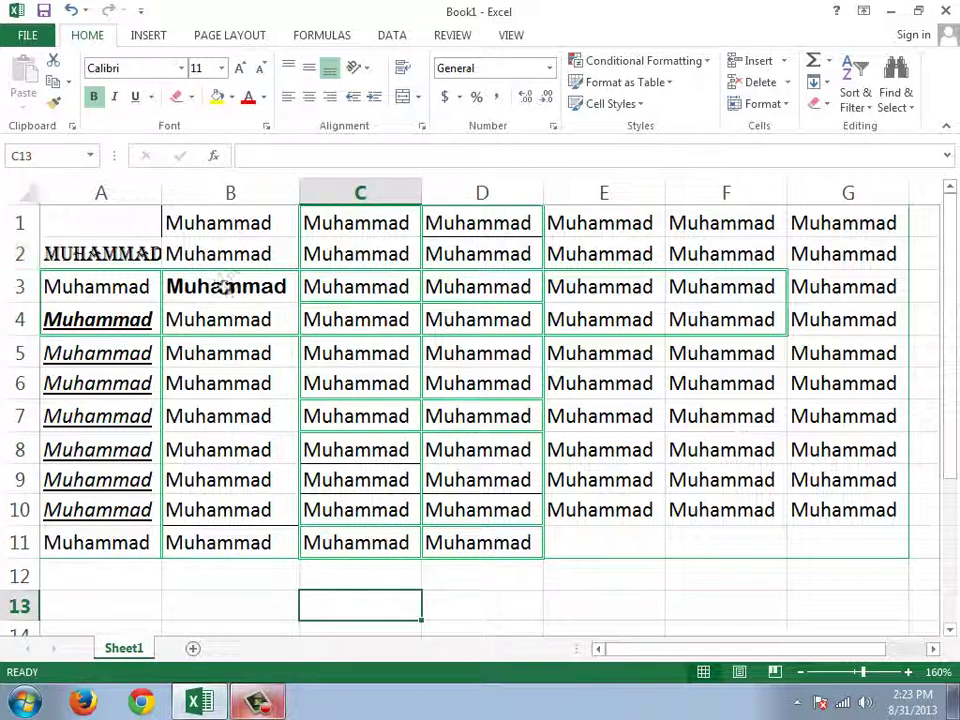
Fill cells B3:B5 with a light gold theme color
left_click_drag(199, 286, 527, 287)
left_click(575, 416)
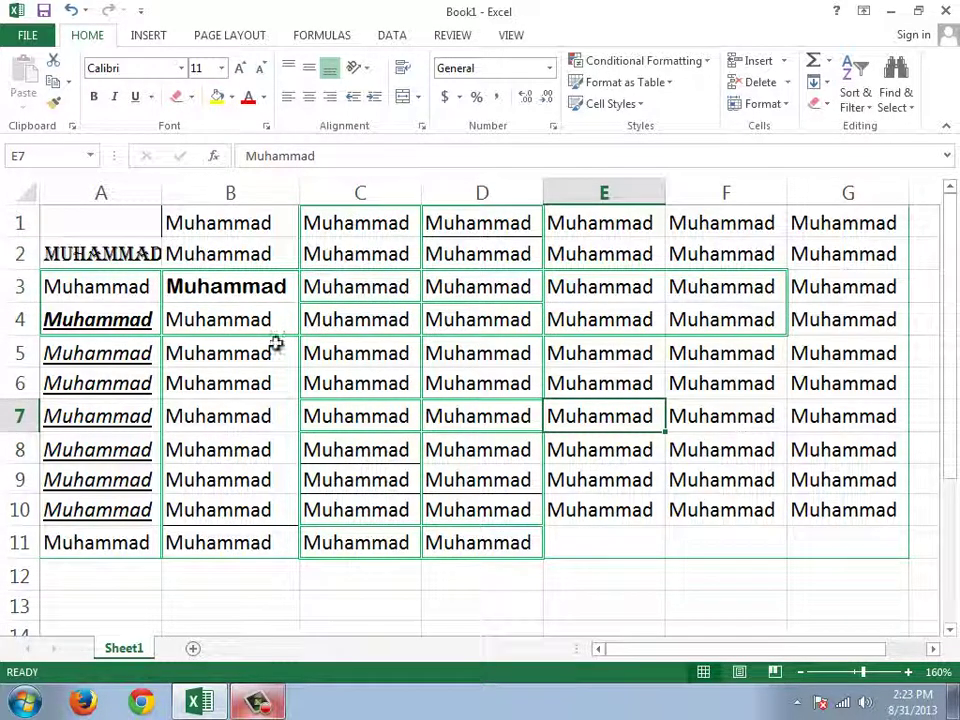
left_click_drag(232, 282, 236, 356)
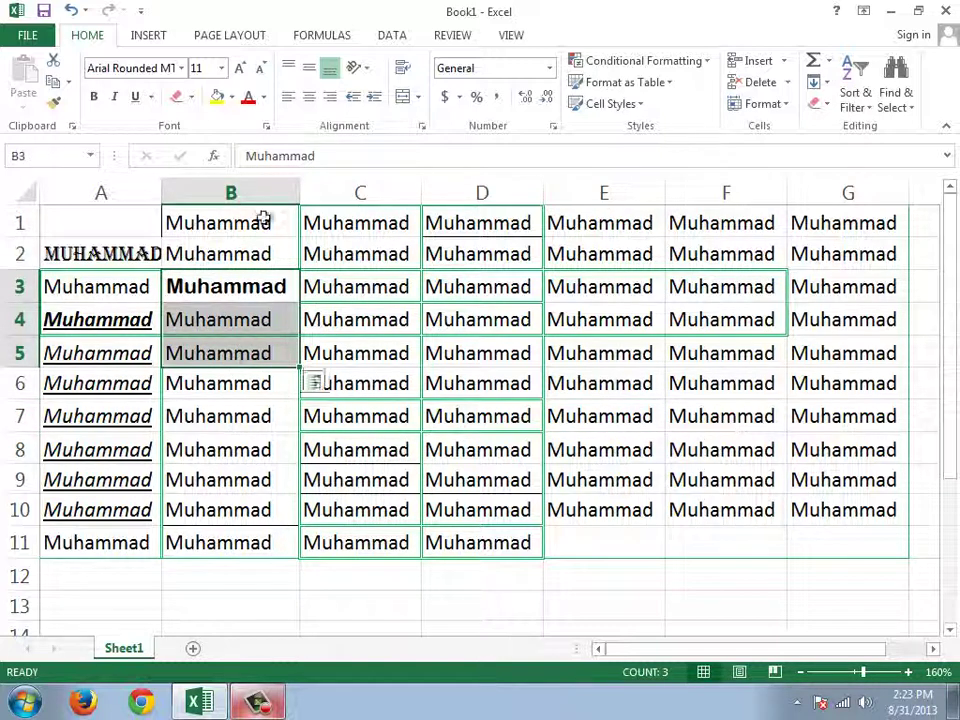
left_click(232, 97)
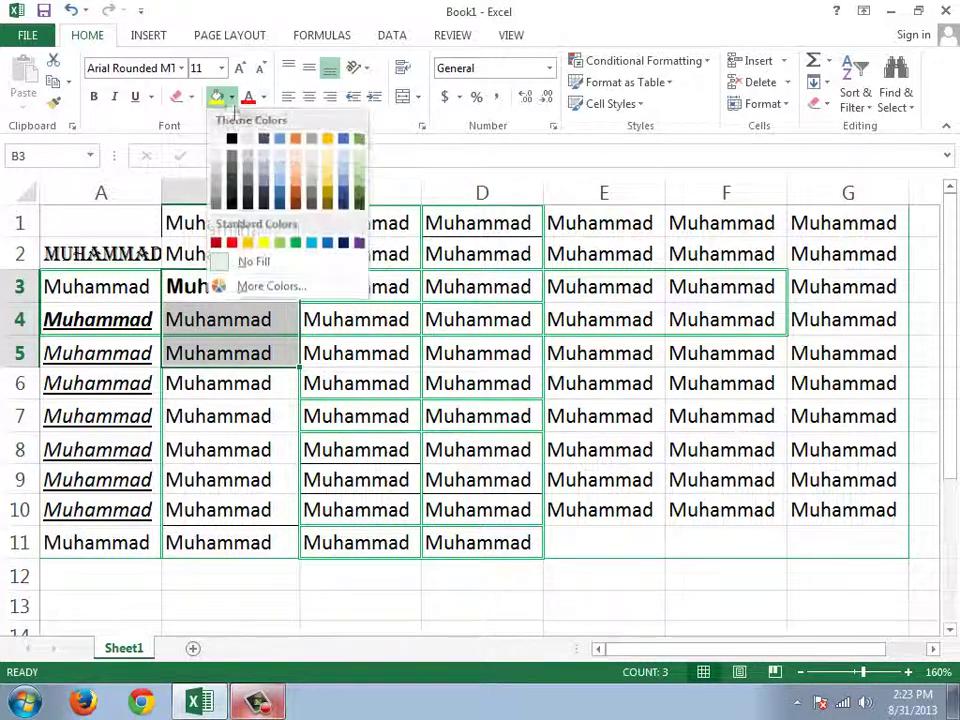
left_click(332, 187)
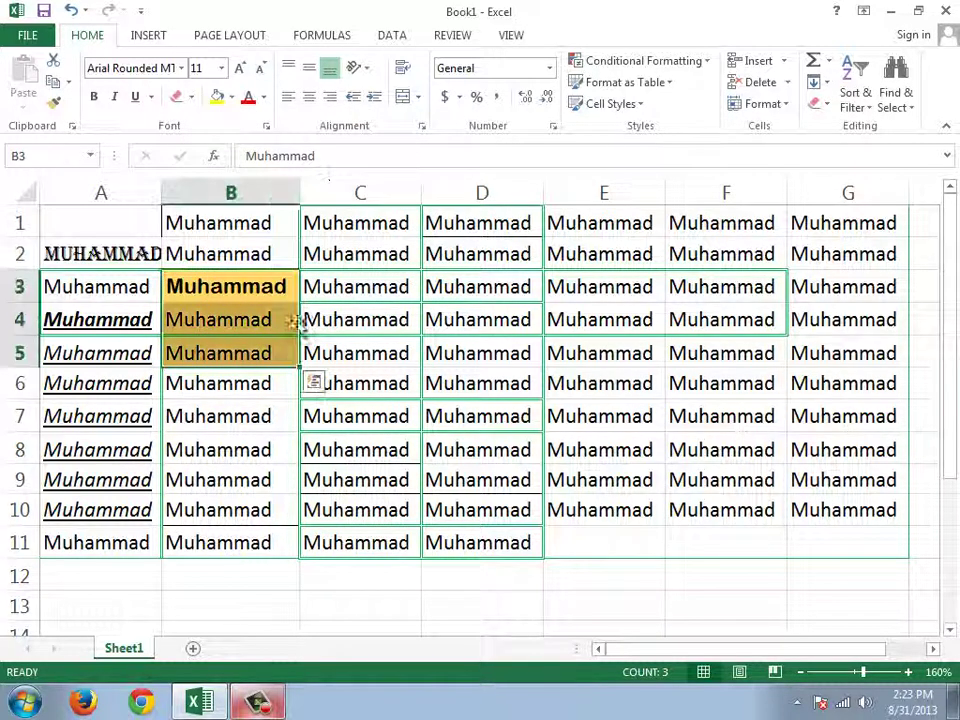
Set the font color of cells B3:B5 to standard yellow and reselect the range
left_click(264, 100)
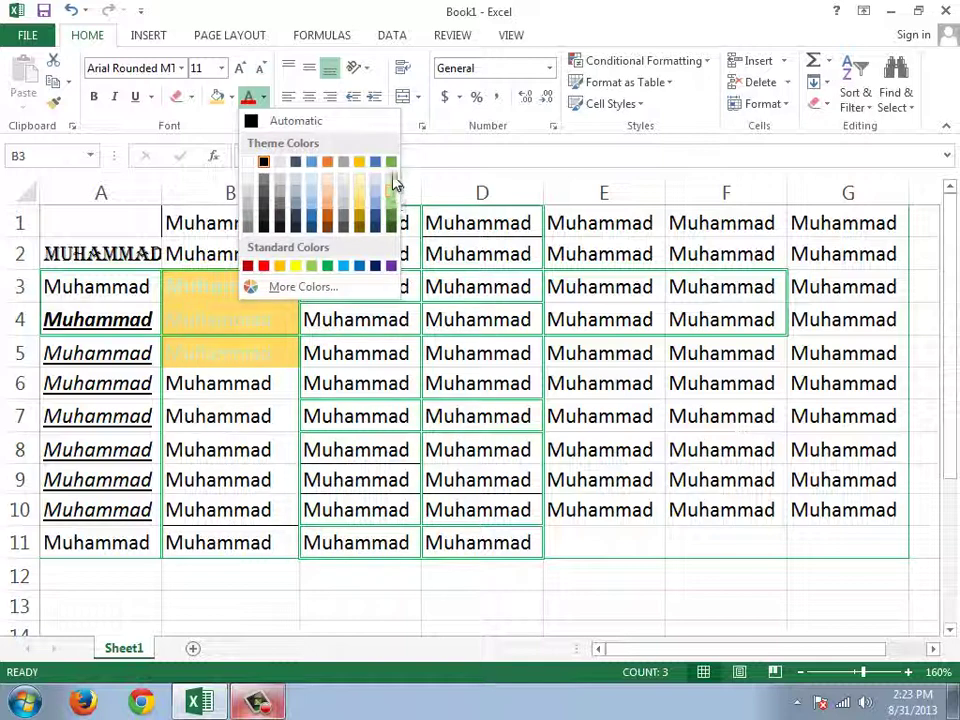
left_click(296, 266)
left_click(289, 440)
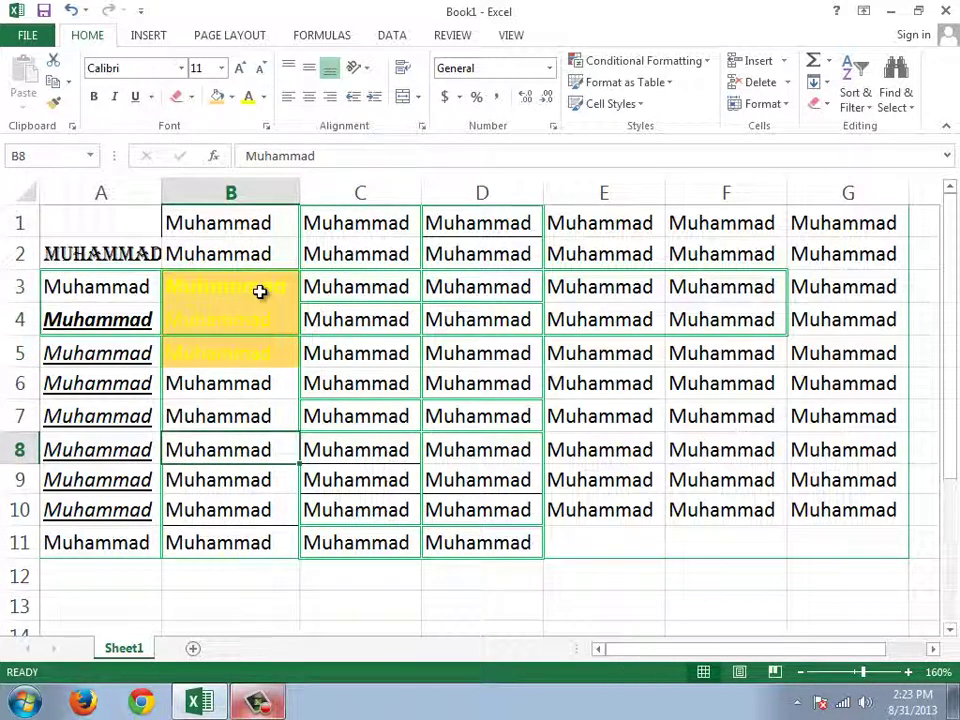
left_click_drag(259, 293, 265, 360)
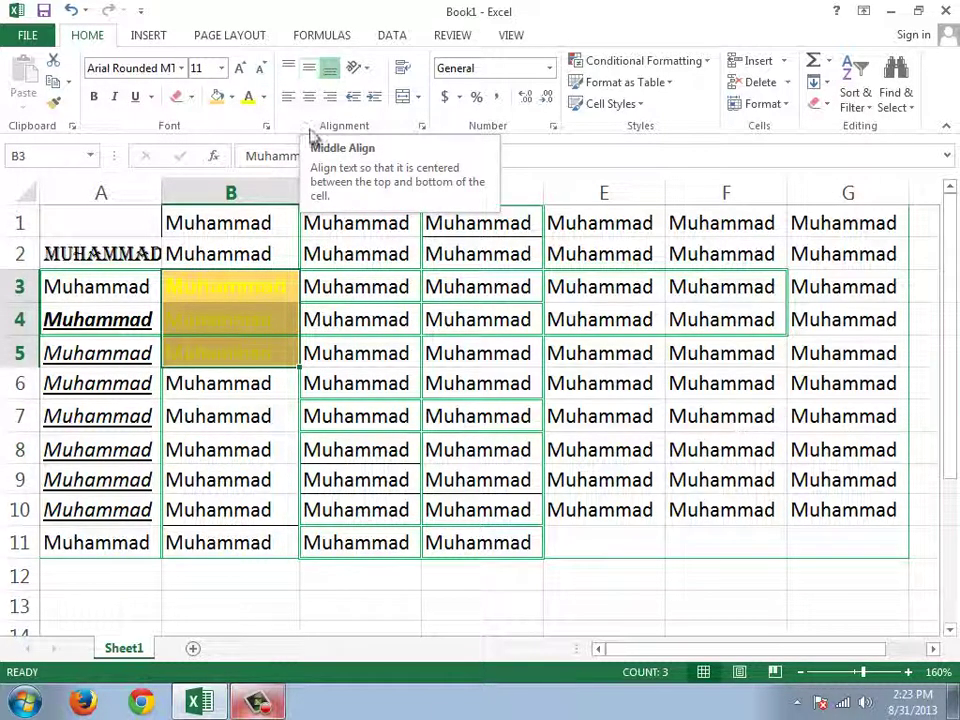
Apply middle vertical alignment to cells B3:B5 and check individual cells in column B
left_click(311, 72)
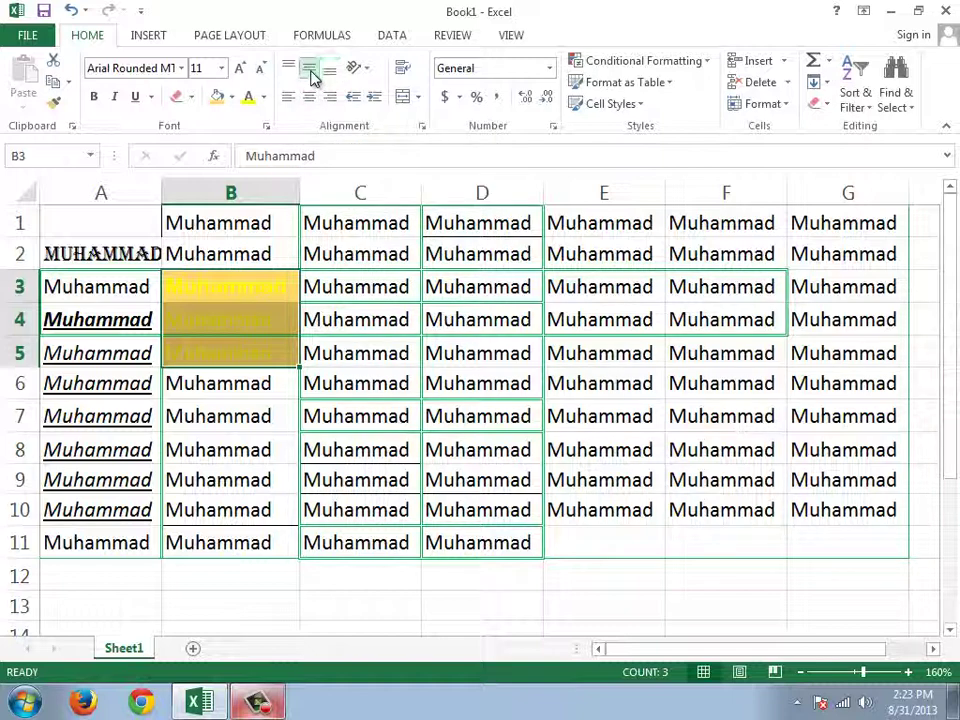
left_click(245, 254)
left_click(248, 222)
left_click(244, 277)
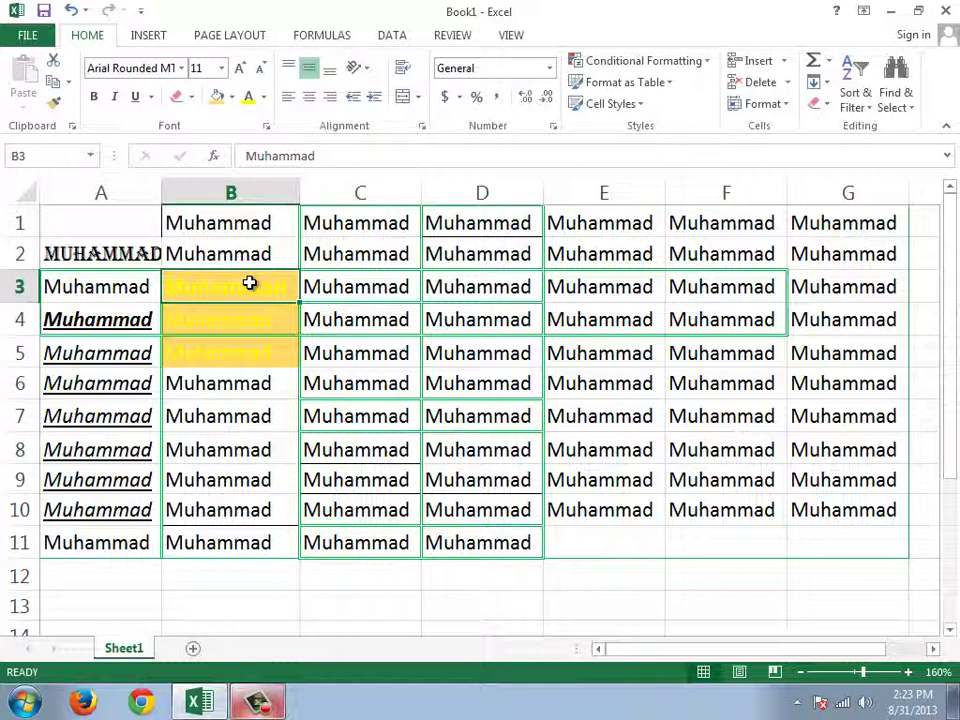
left_click(257, 349)
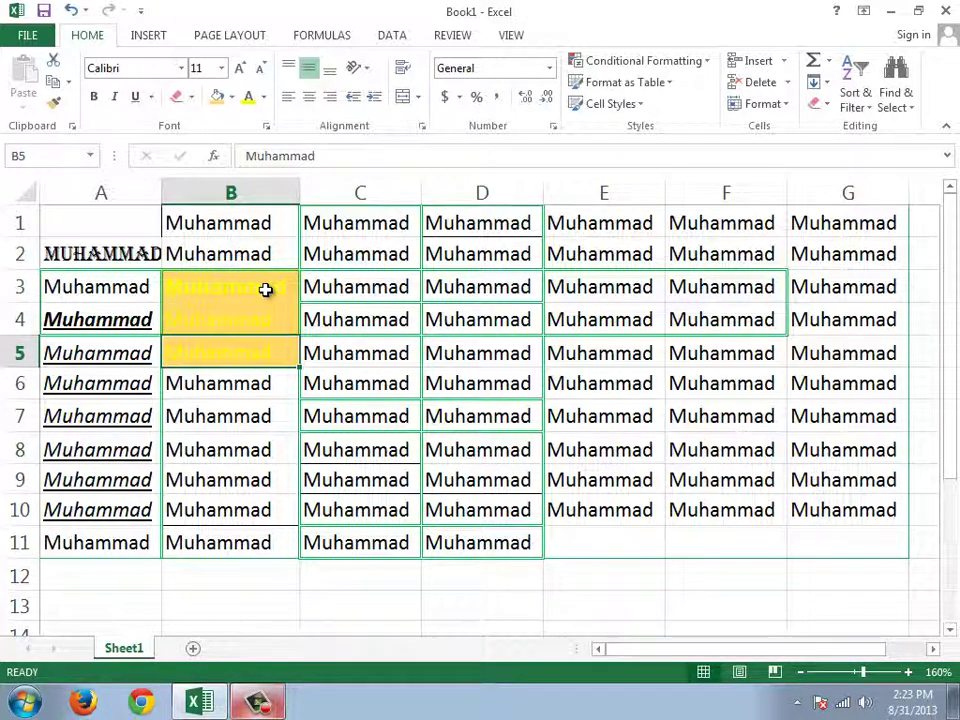
Center the text of cells B3:B5 horizontally and align it to the middle vertically
left_click_drag(266, 289, 266, 345)
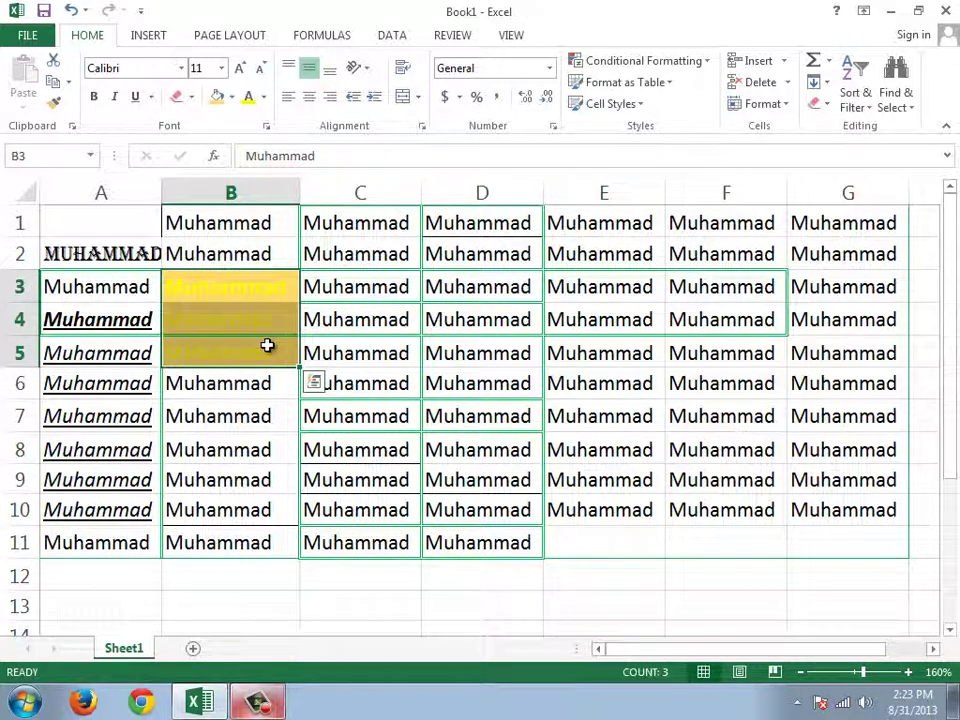
left_click(308, 98)
left_click(180, 292)
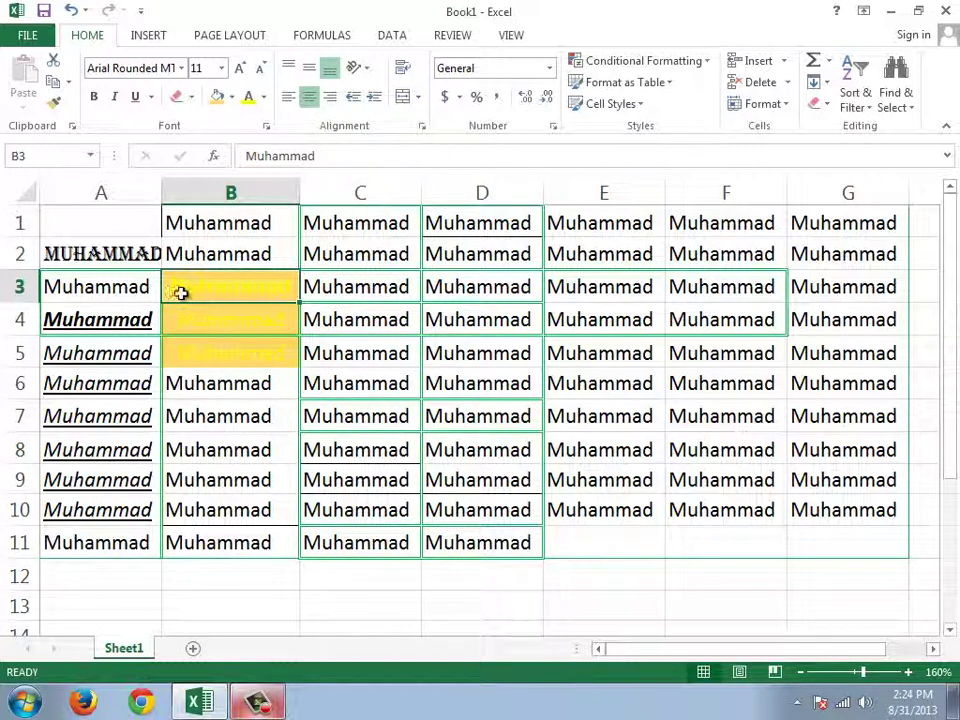
left_click(261, 308)
left_click_drag(255, 285, 257, 350)
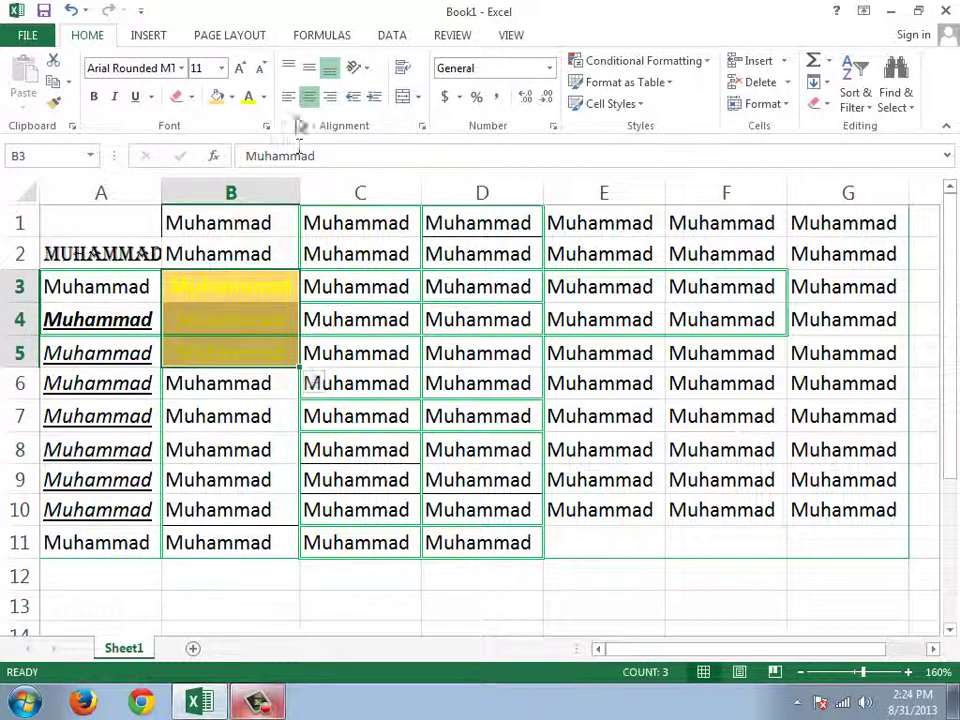
left_click(310, 70)
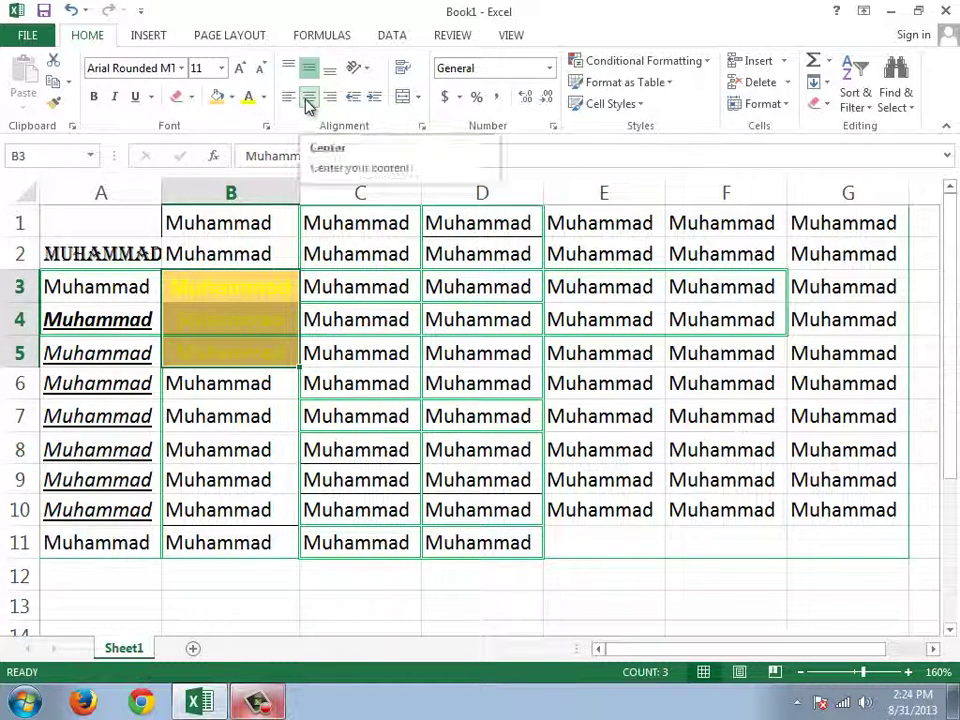
left_click(242, 386)
Choose the Lao UI font, Bold Italic style and size 24 for cells B3:B5 in the Format Cells settings
left_click_drag(243, 273, 246, 354)
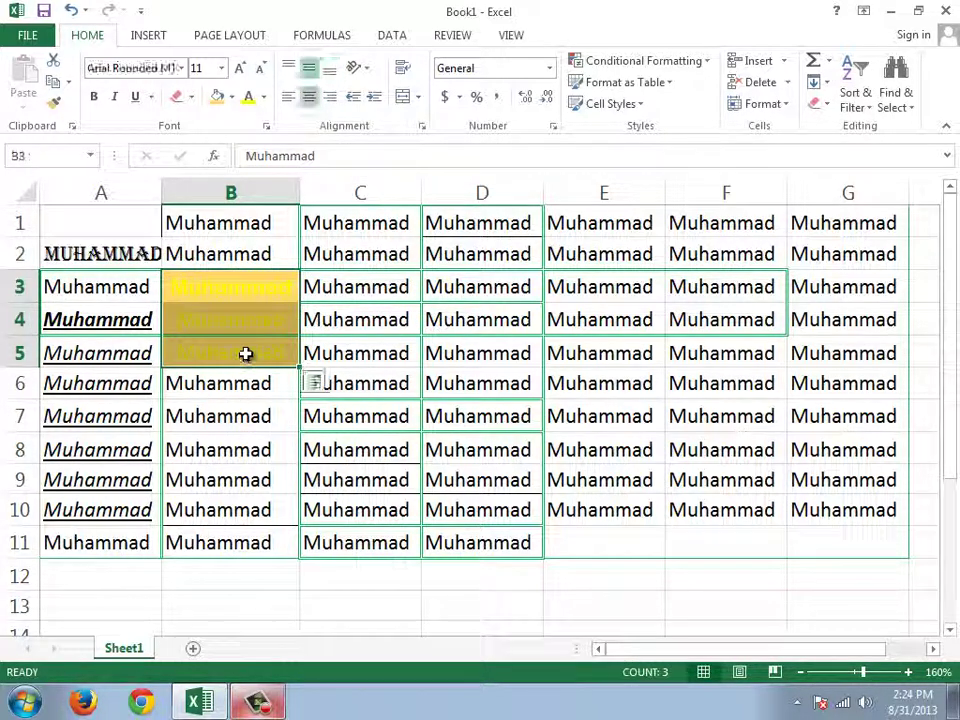
left_click(266, 128)
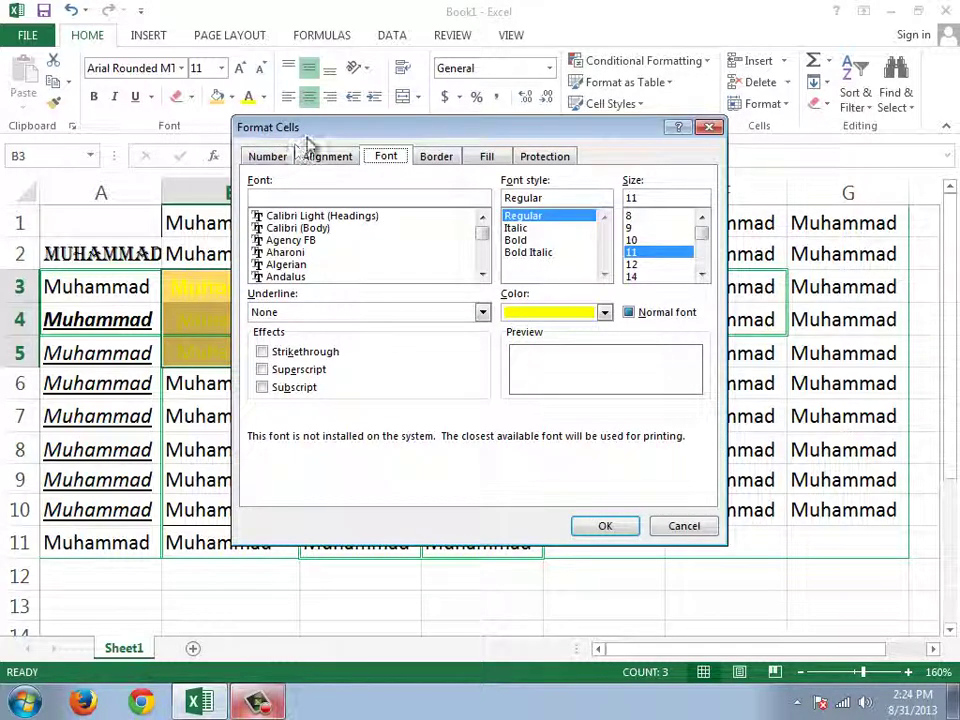
left_click_drag(268, 129, 339, 16)
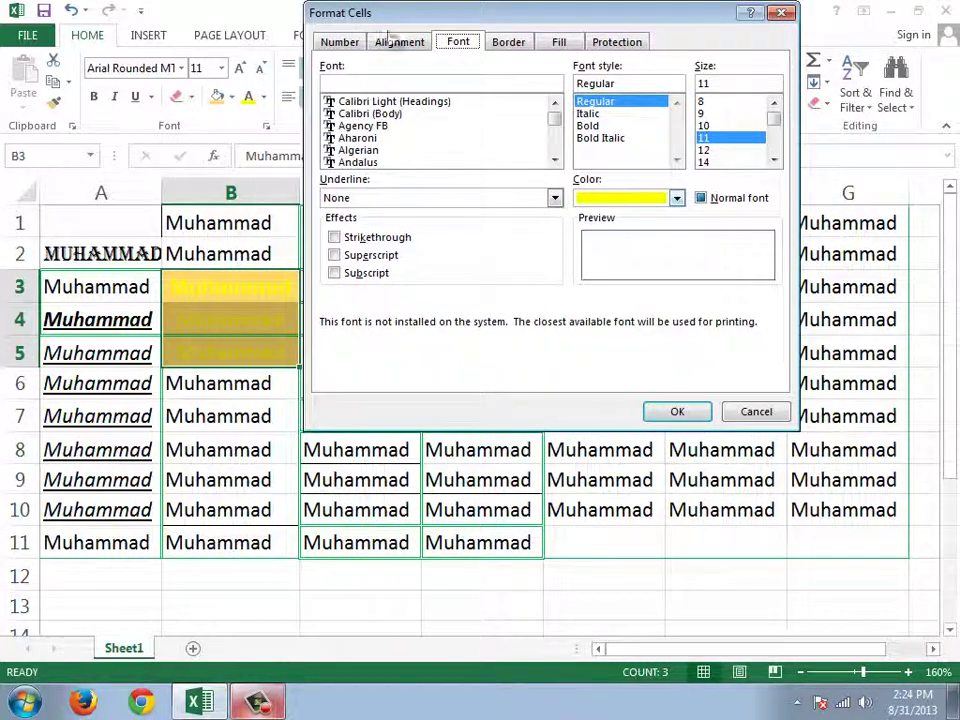
left_click(595, 116)
left_click(600, 127)
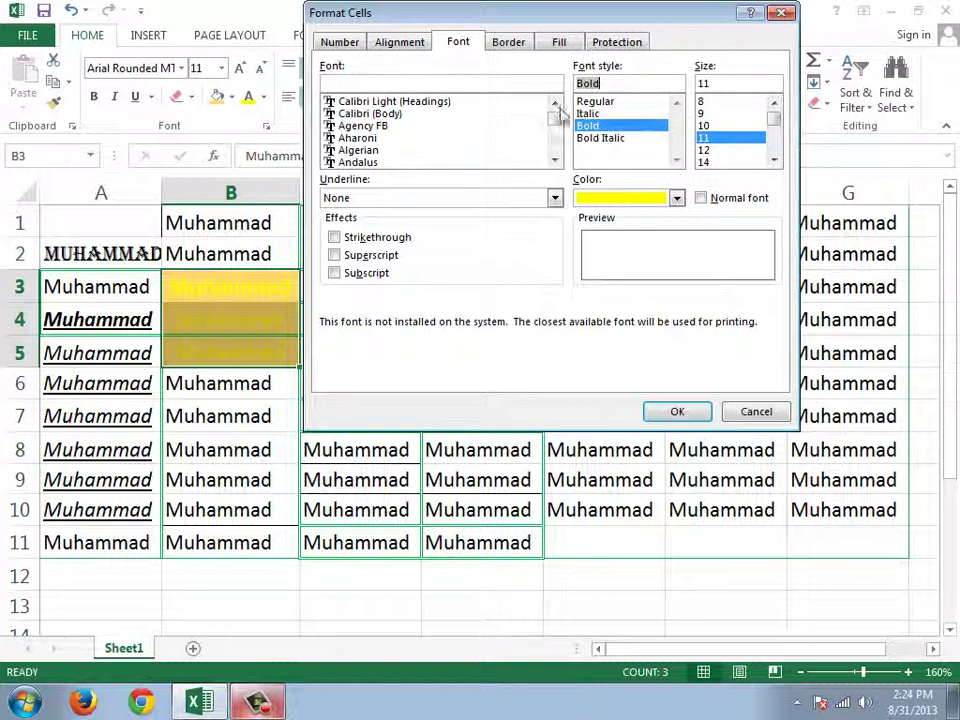
left_click(615, 139)
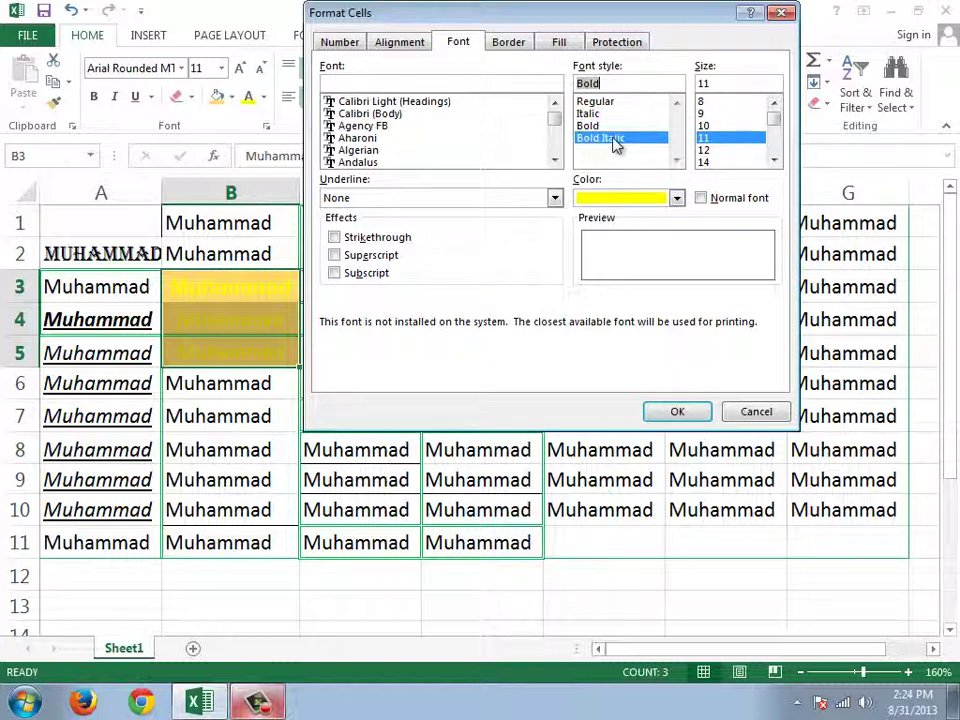
left_click(705, 161)
scroll(710, 155, "down", 2)
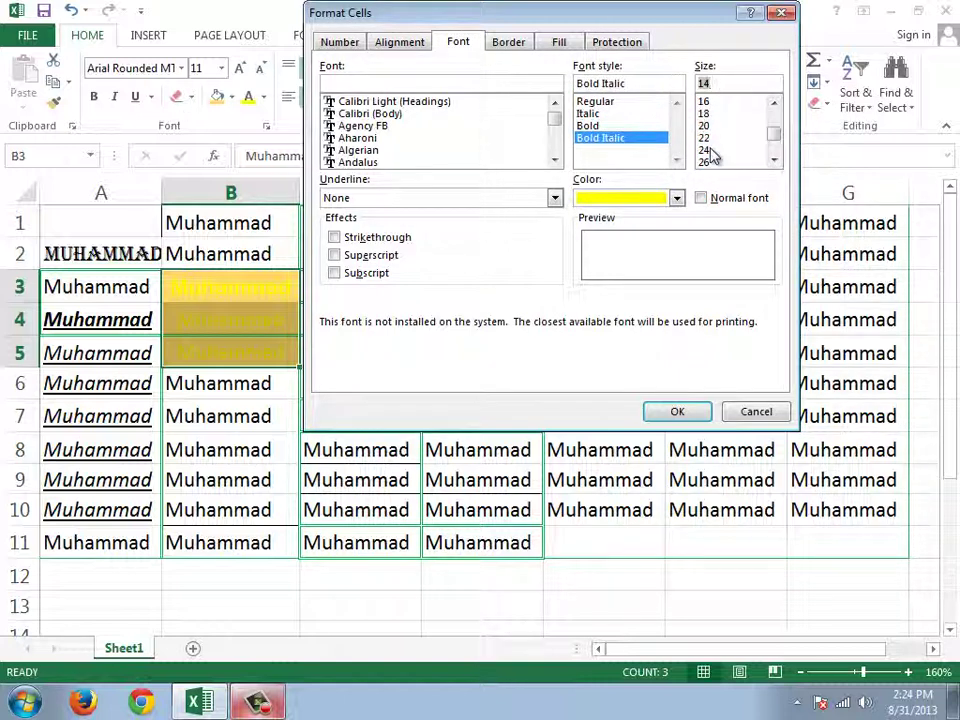
left_click(710, 150)
scroll(557, 124, "down", 15)
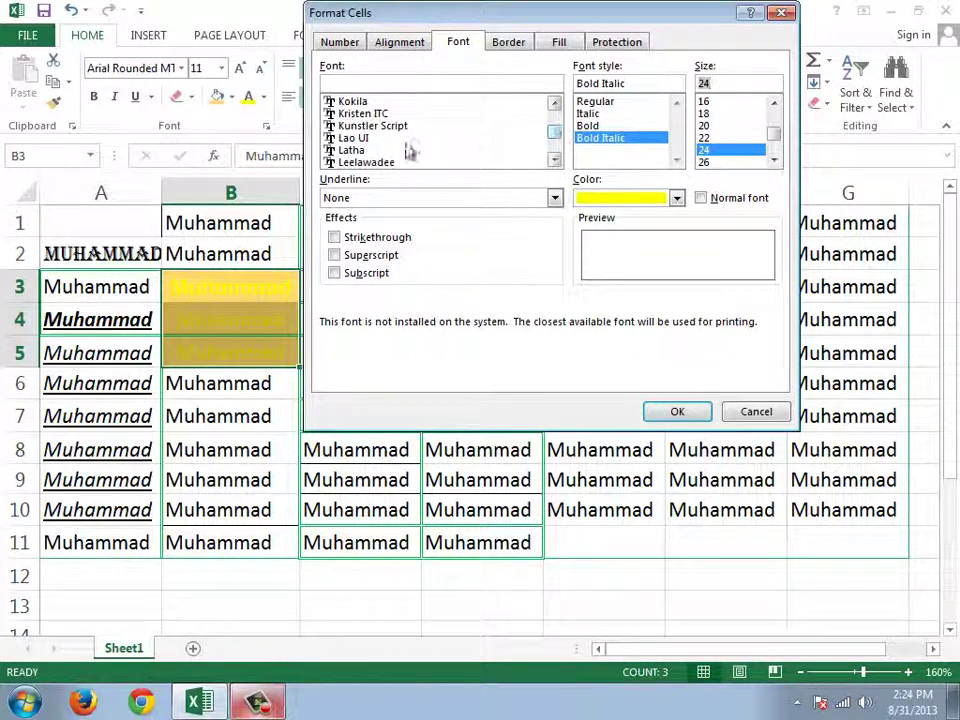
left_click(400, 139)
Preview the strikethrough, superscript and subscript font effects in turn and leave all of them off
left_click(352, 237)
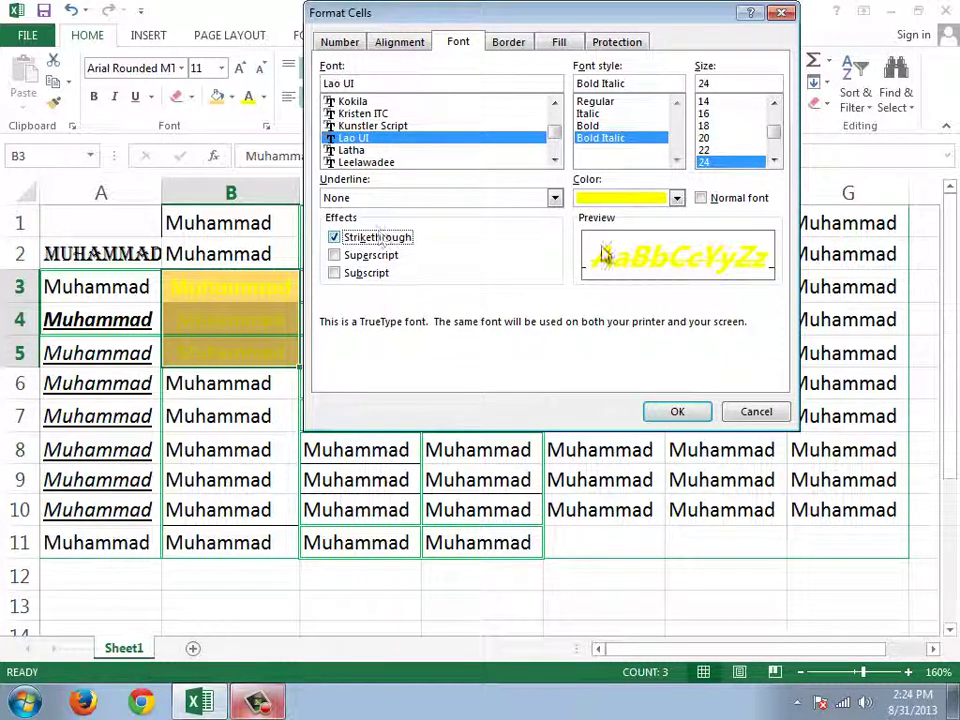
left_click(370, 256)
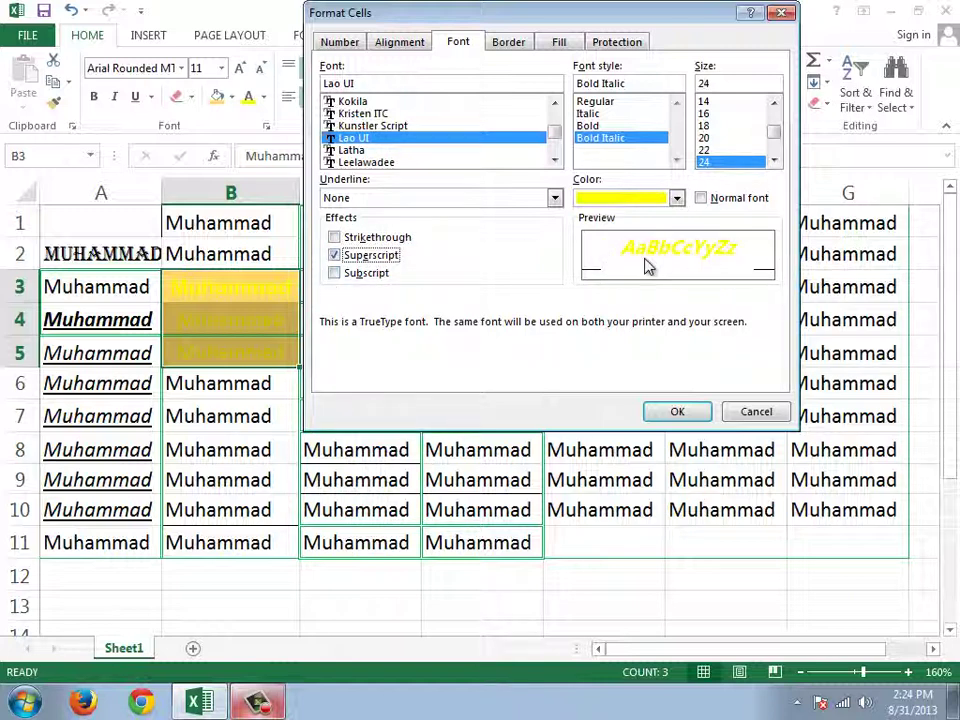
left_click(380, 275)
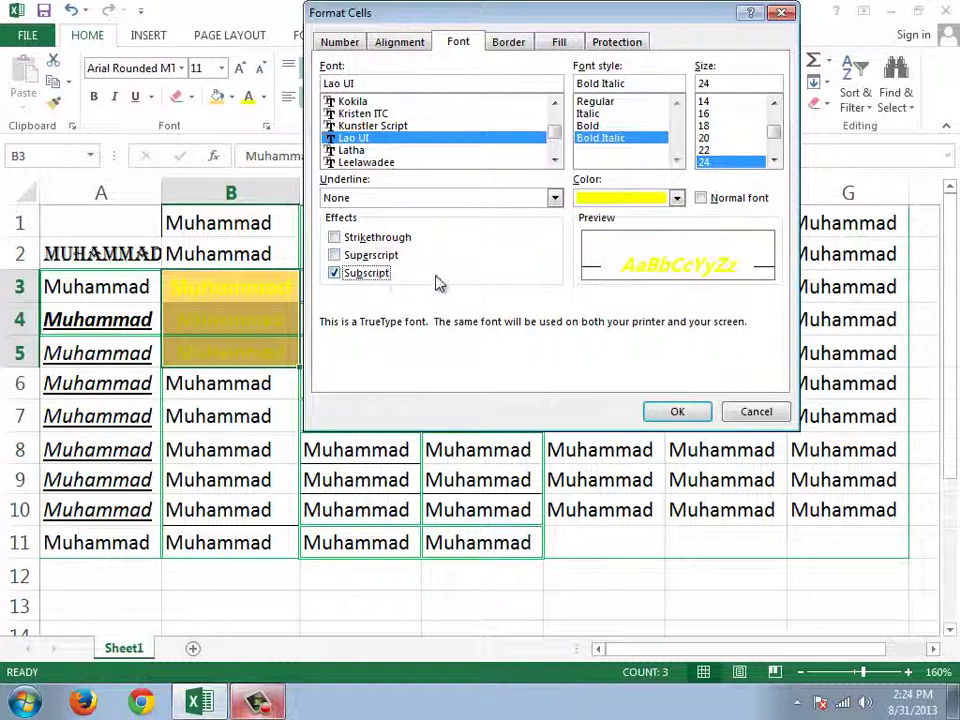
left_click(372, 273)
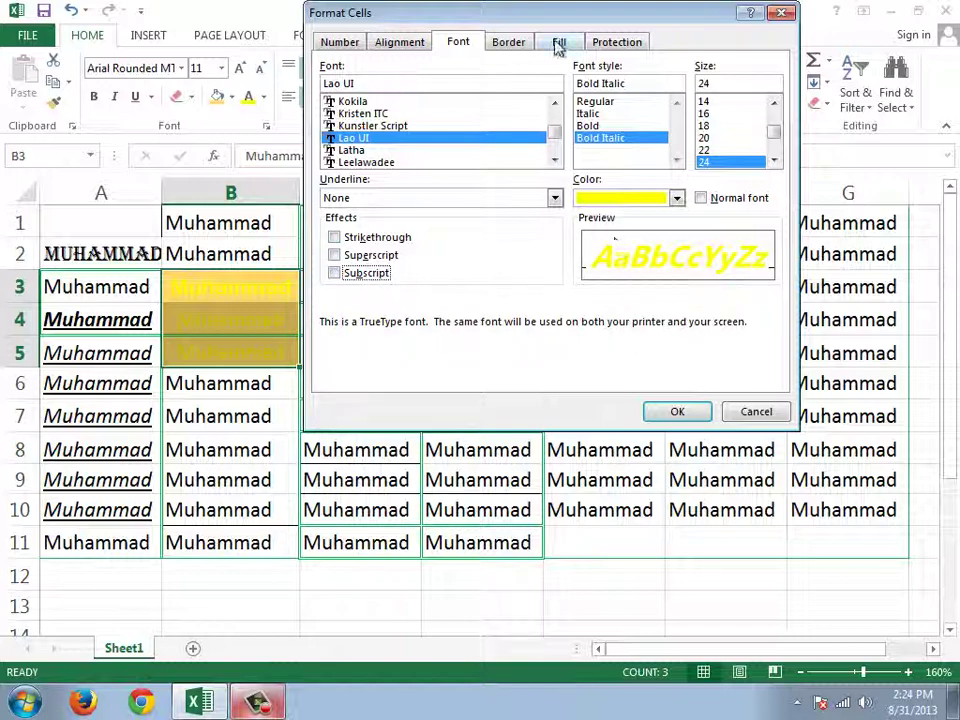
Examine the border, fill, protection, number format and alignment settings in Format Cells, and discard all pending changes
left_click(508, 42)
left_click(559, 44)
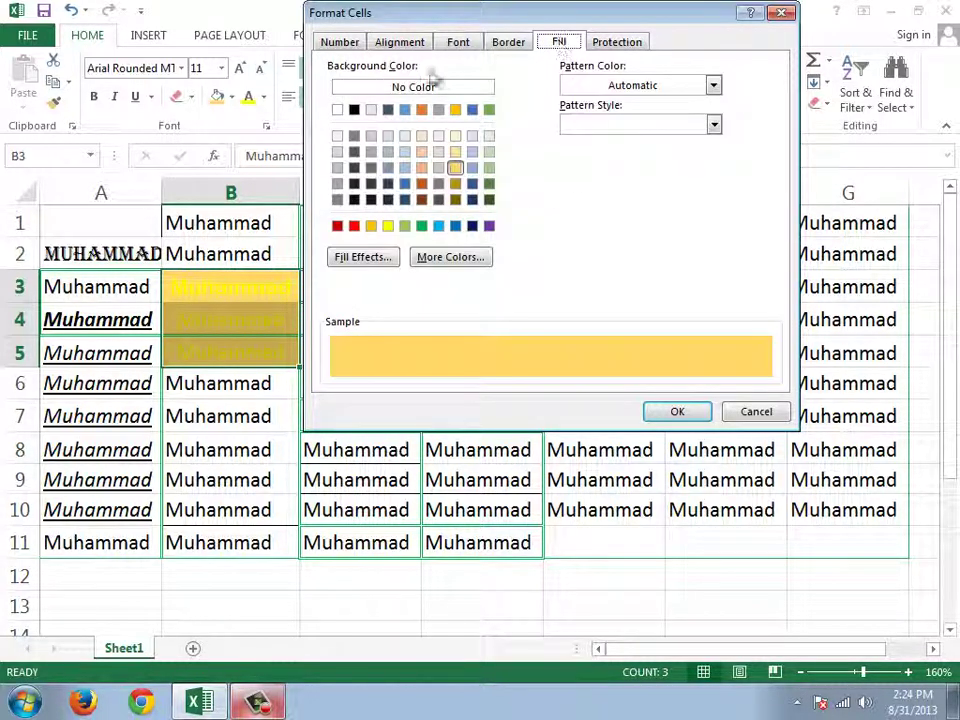
left_click(614, 44)
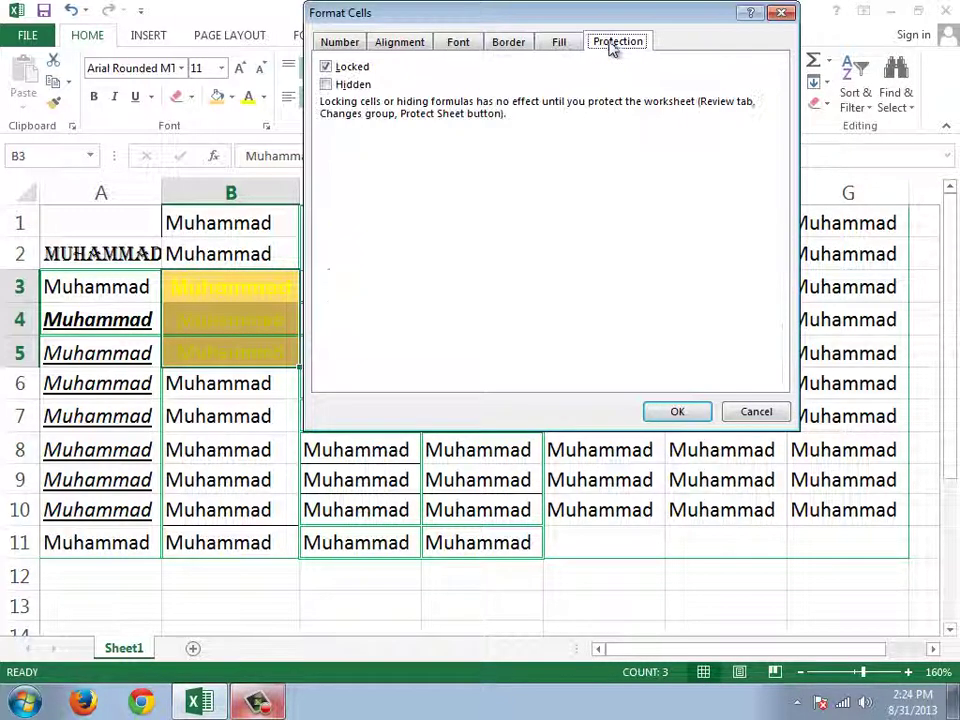
left_click(335, 42)
left_click(358, 106)
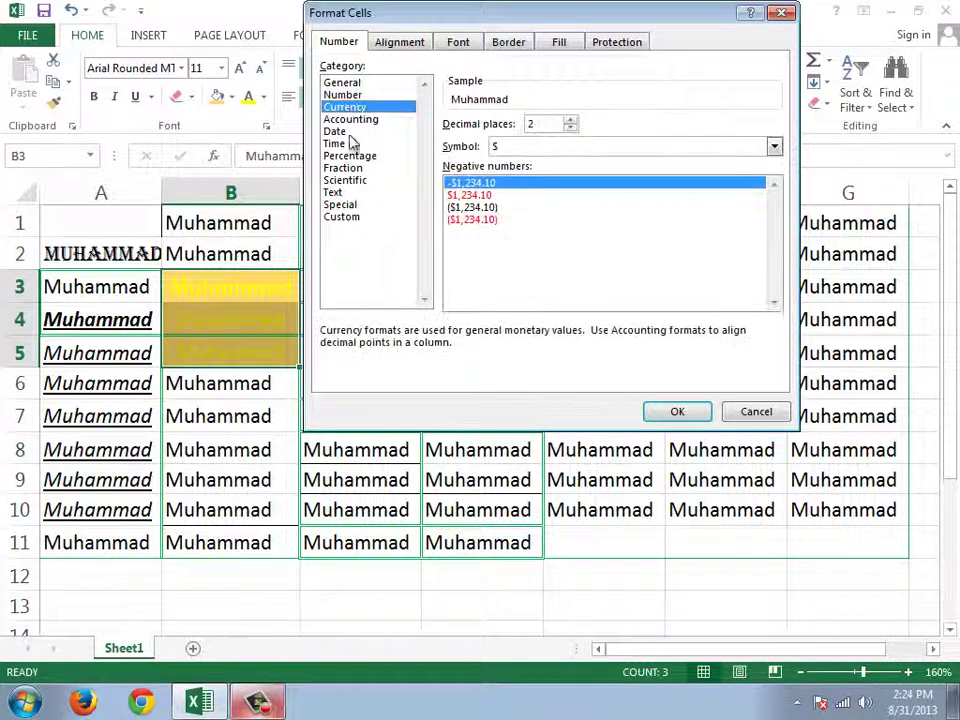
left_click(334, 143)
left_click(345, 216)
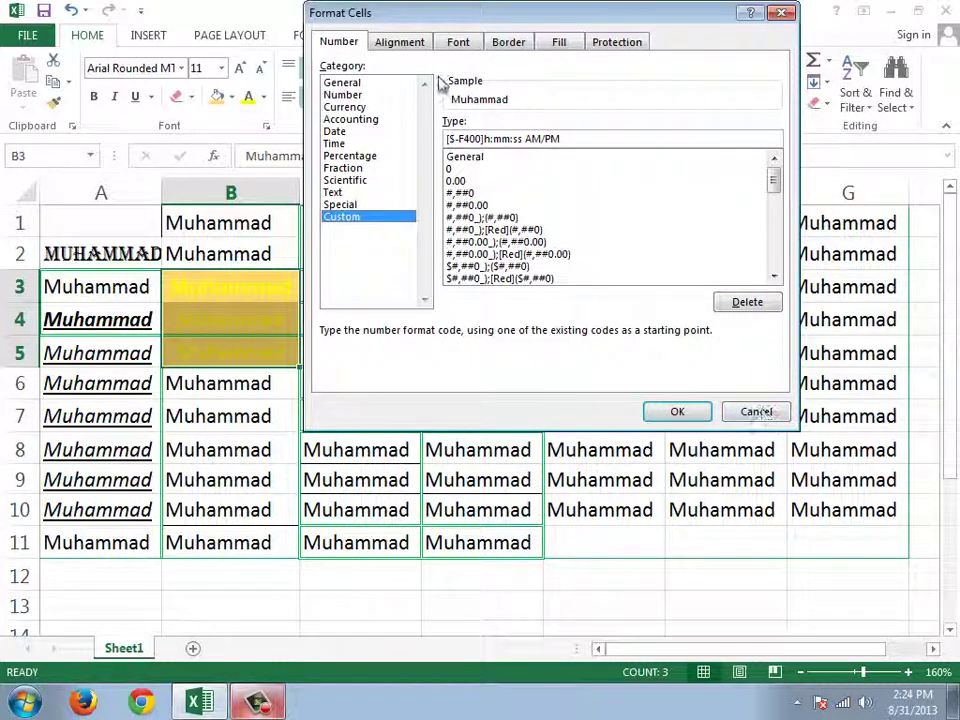
left_click(399, 41)
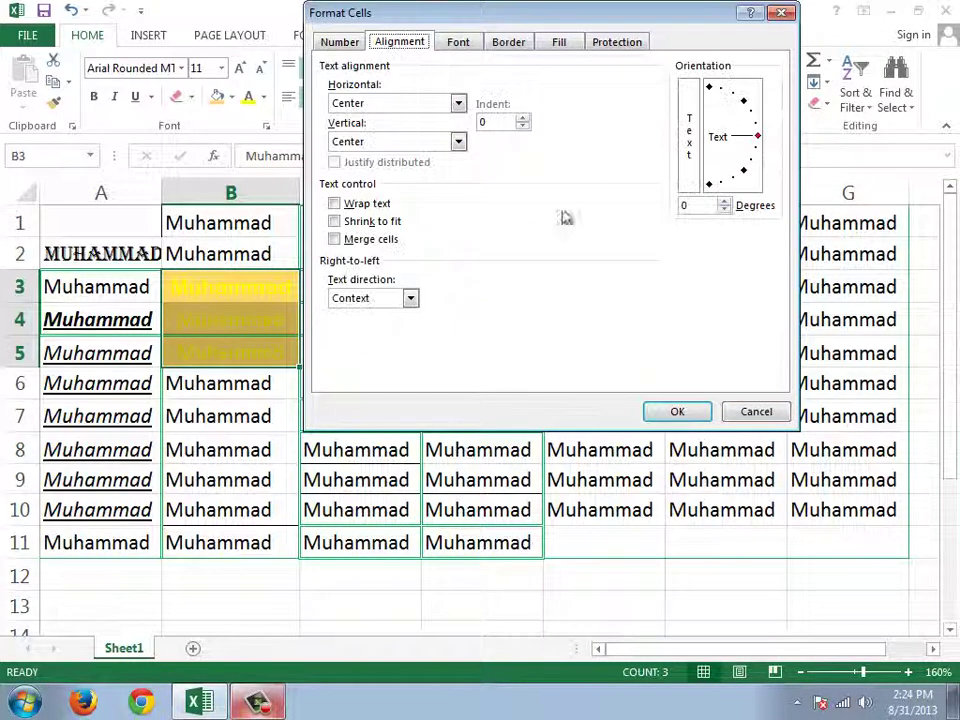
left_click(752, 412)
Review the text alignment, text control and orientation settings for cells B3:B5 and close them without changes
left_click(422, 128)
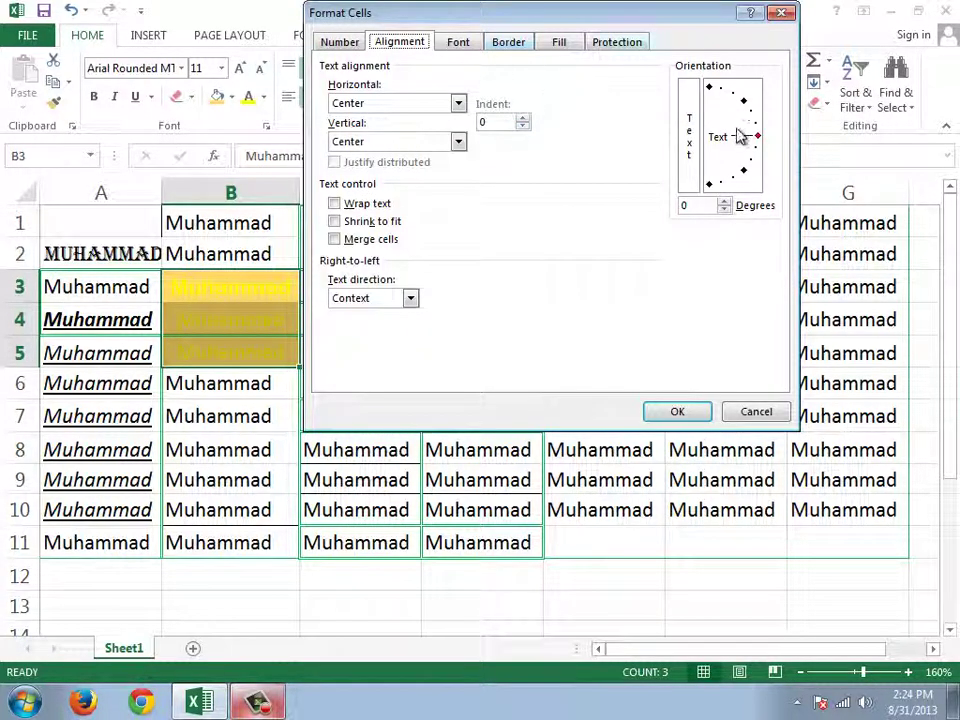
left_click(757, 413)
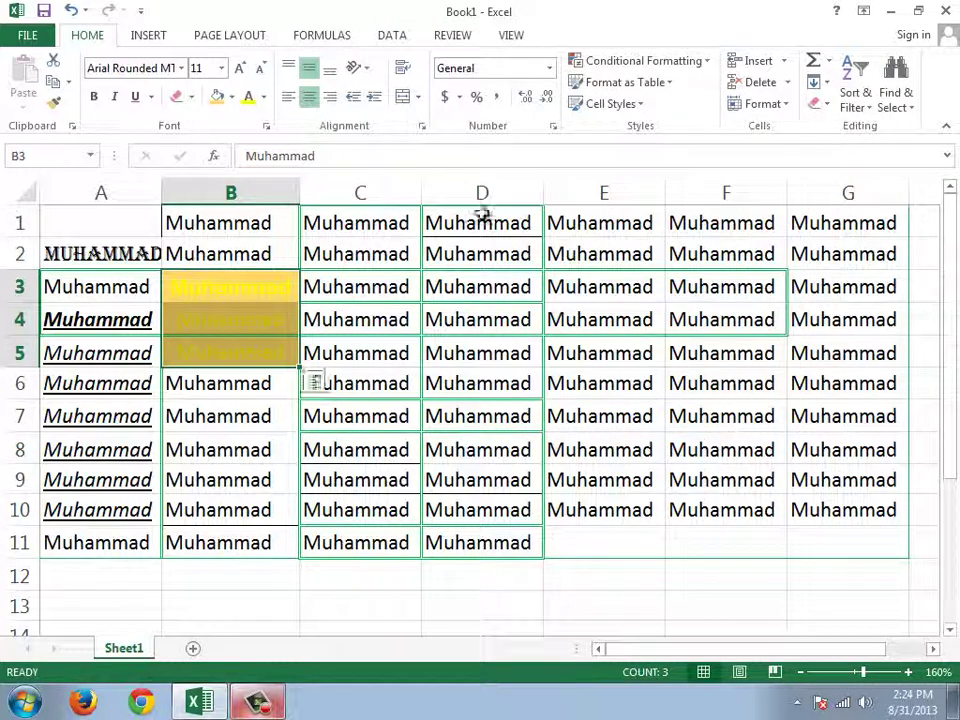
left_click(422, 128)
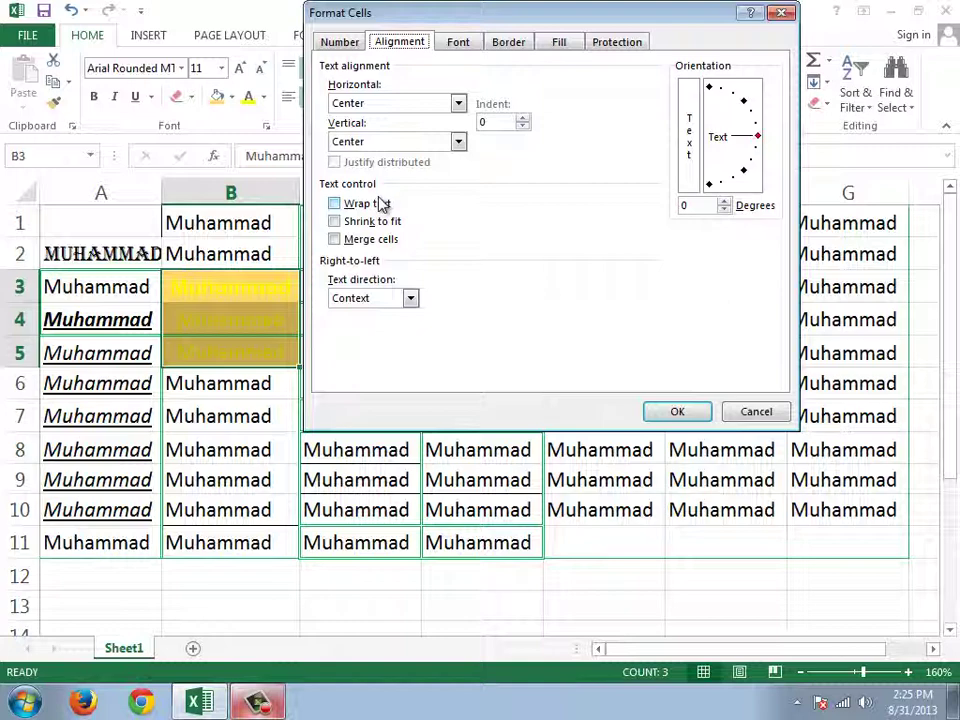
left_click(729, 418)
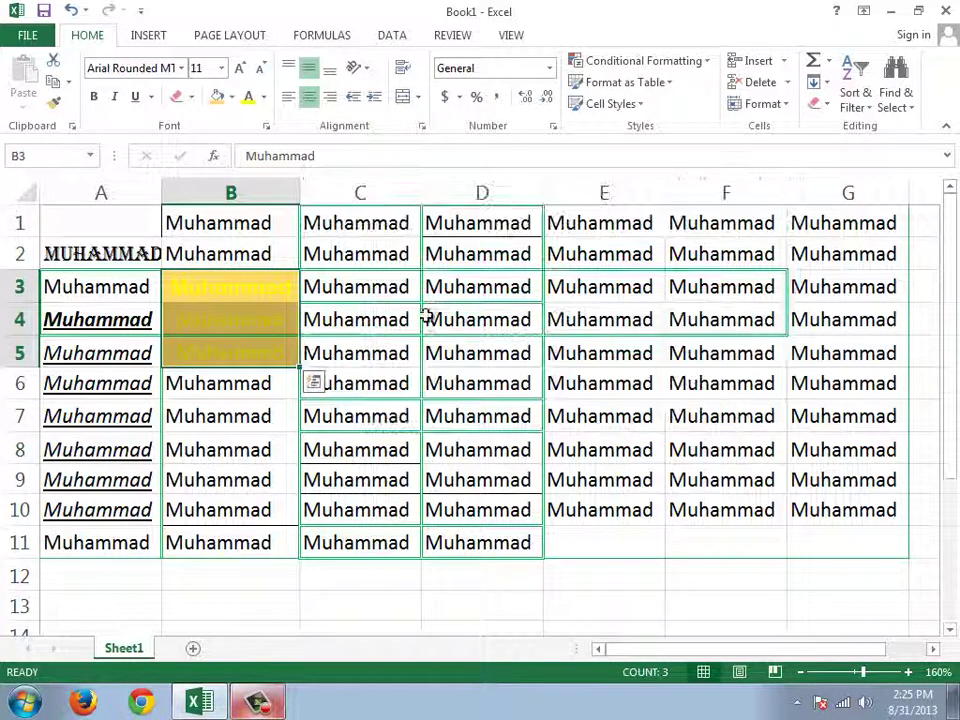
Increase the indent of cells B3:B5 and decrease it again
left_click(383, 265)
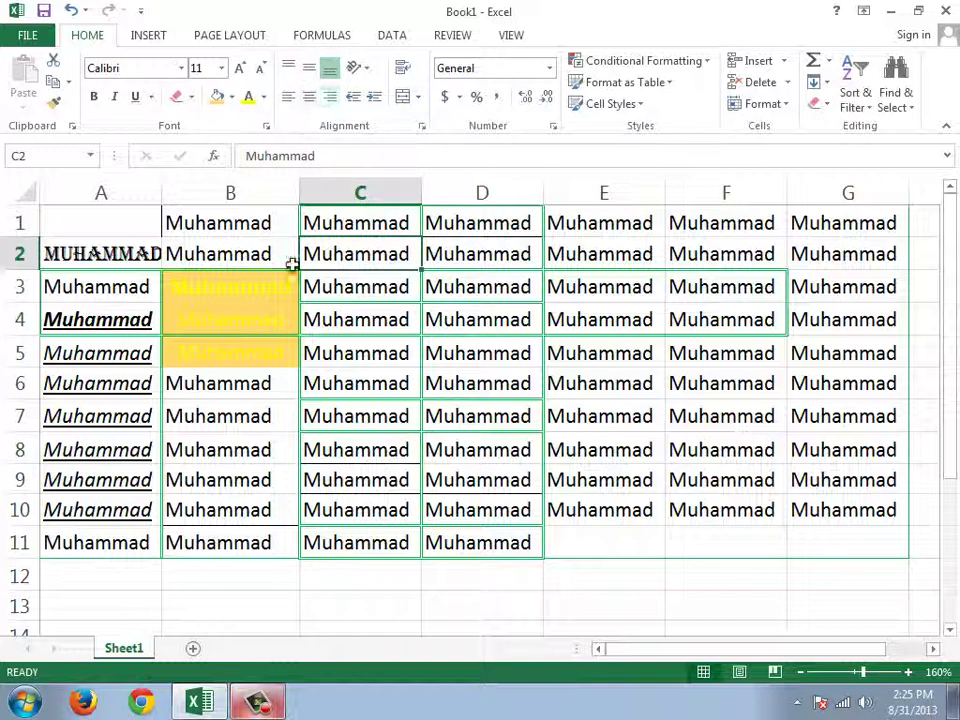
left_click_drag(270, 283, 272, 351)
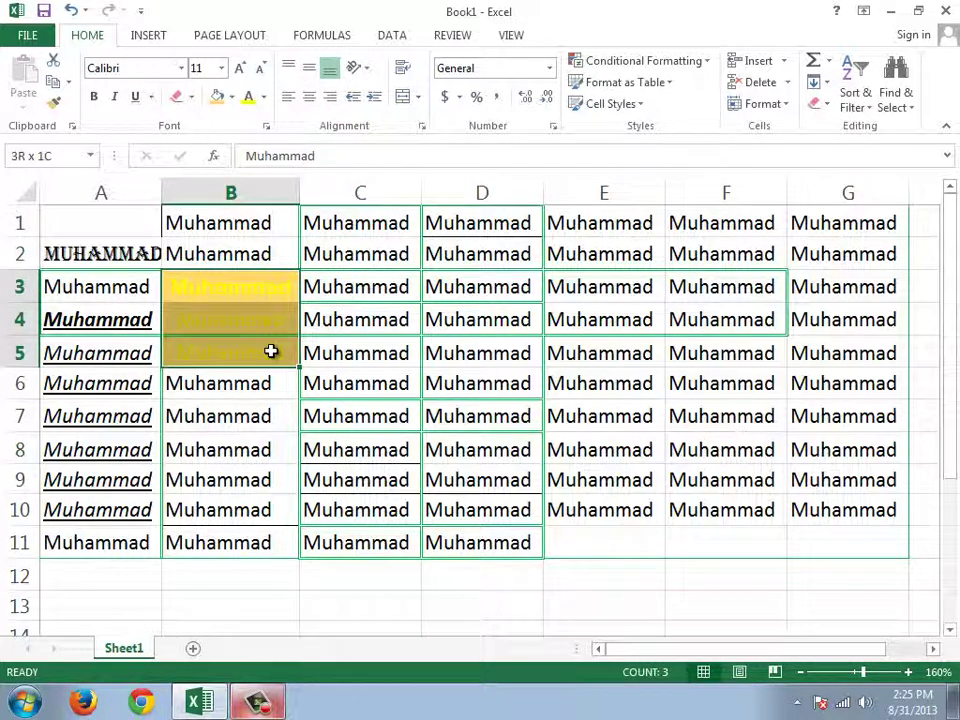
left_click(375, 98)
left_click(375, 100)
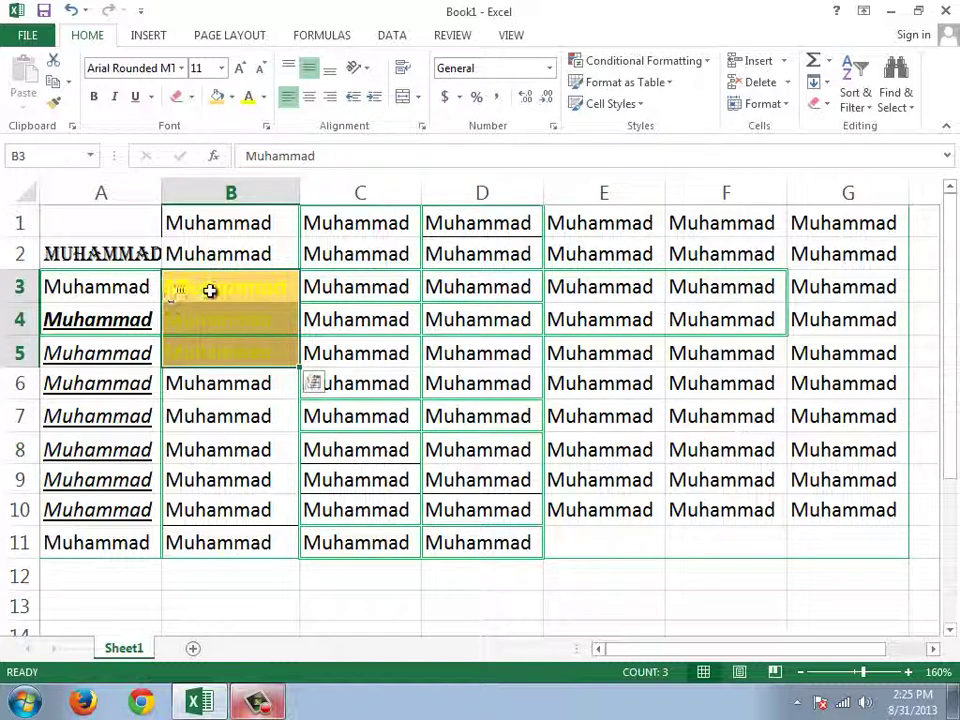
left_click(376, 104)
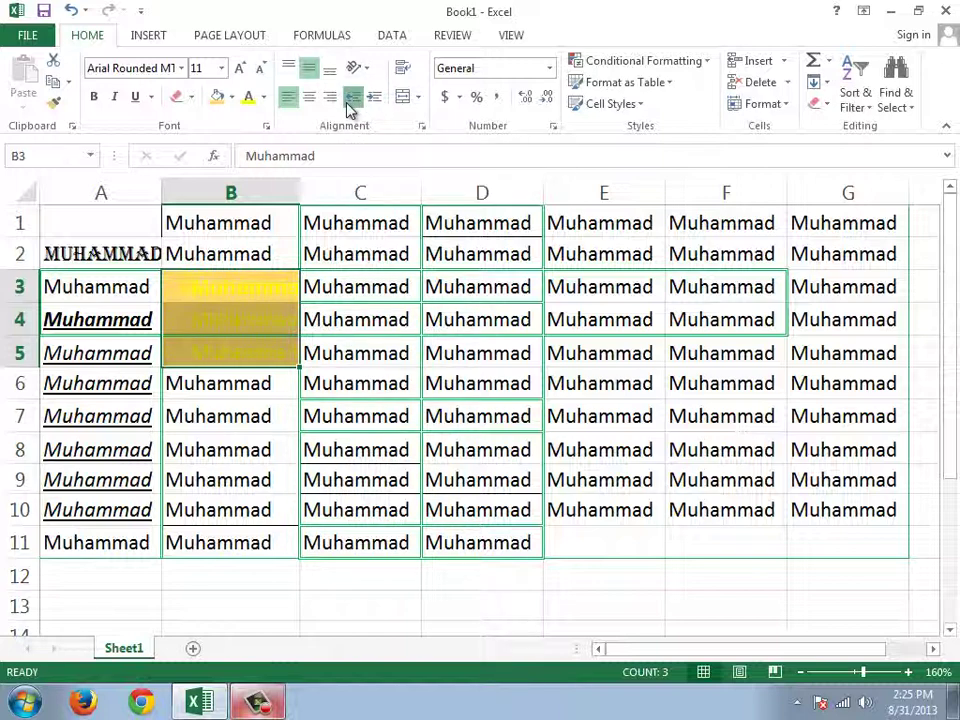
left_click(349, 104)
Try the angle clockwise, angle counterclockwise and rotate up text orientations on cells B3:B5, and undo the orientation changes
left_click(369, 69)
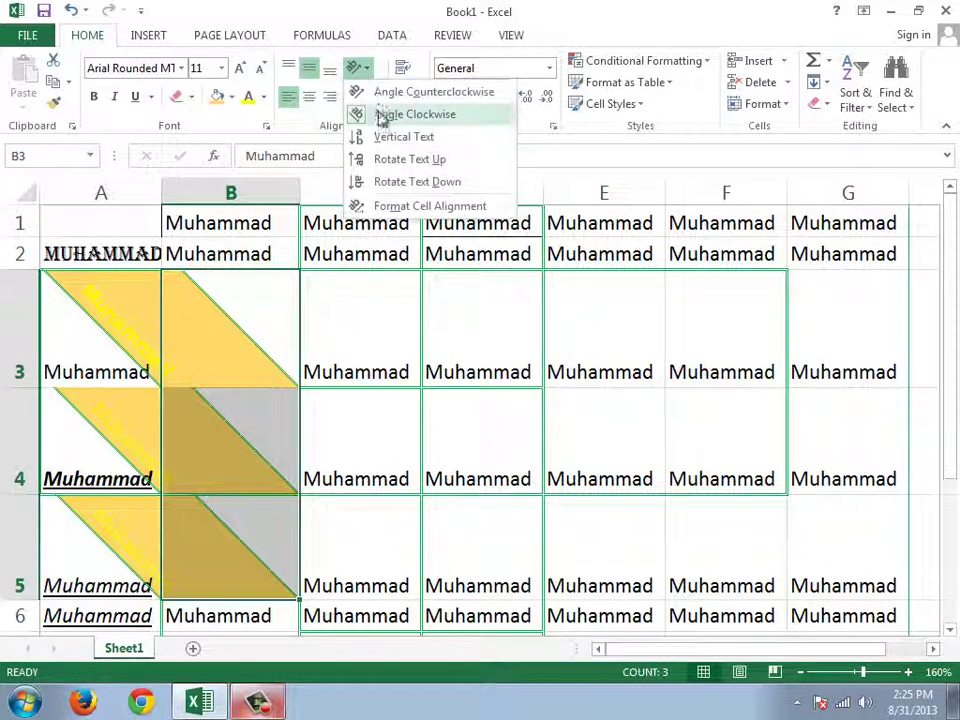
left_click(384, 92)
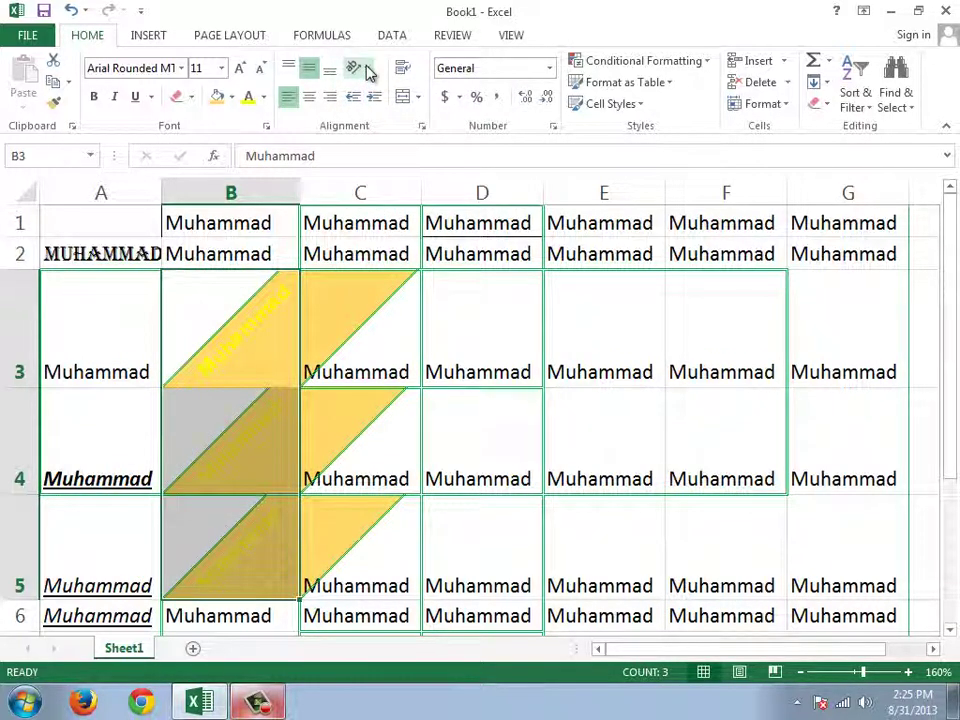
left_click(368, 70)
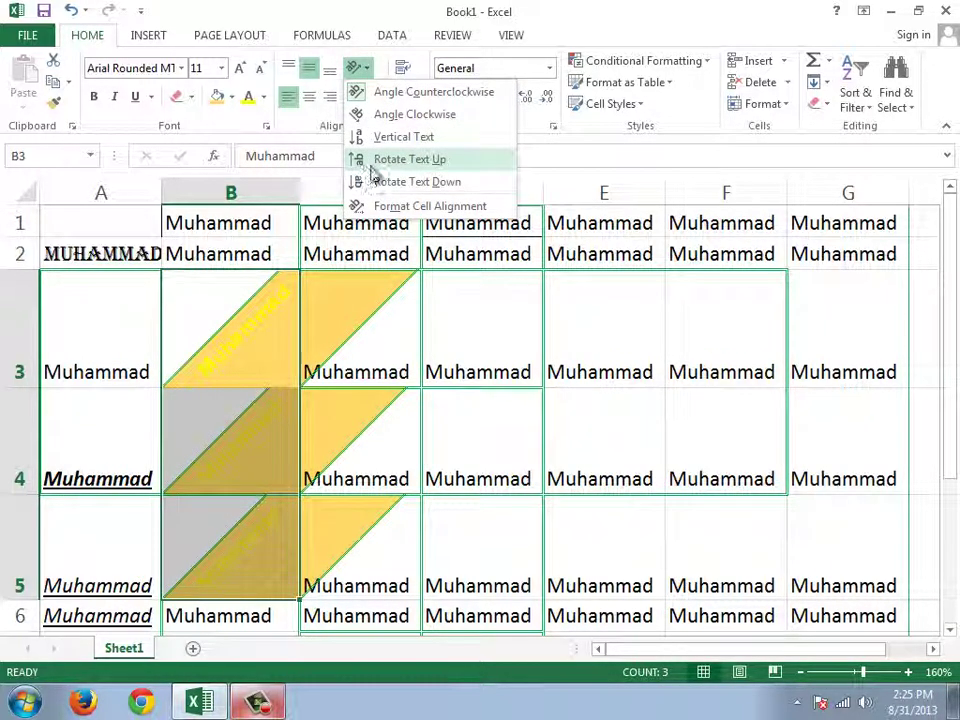
left_click(375, 160)
left_click(366, 68)
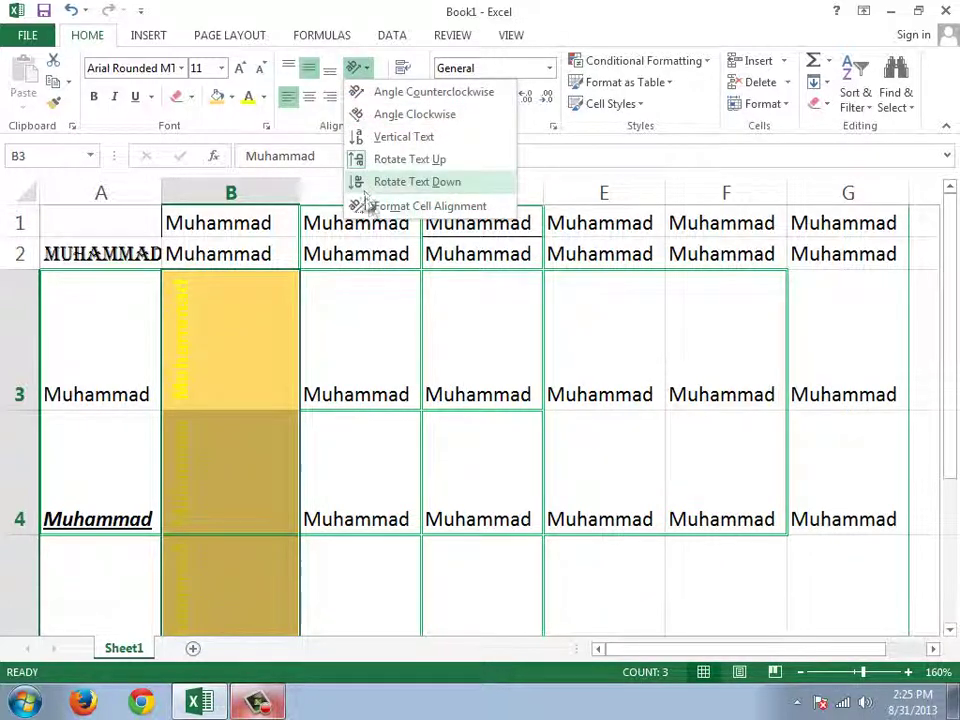
left_click(390, 94)
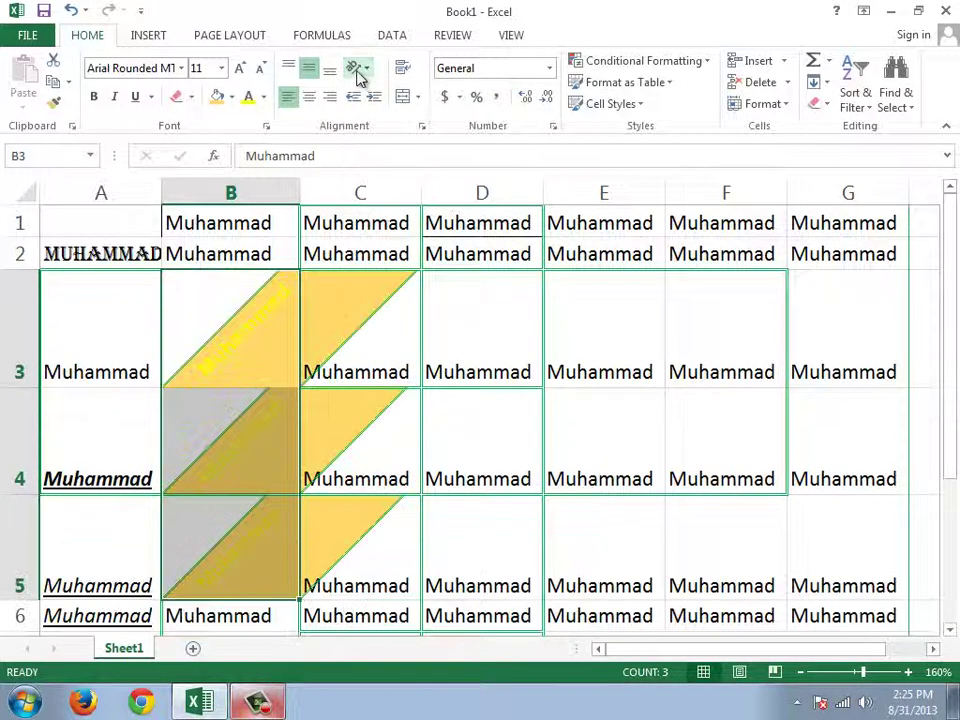
left_click(358, 72)
left_click(358, 72)
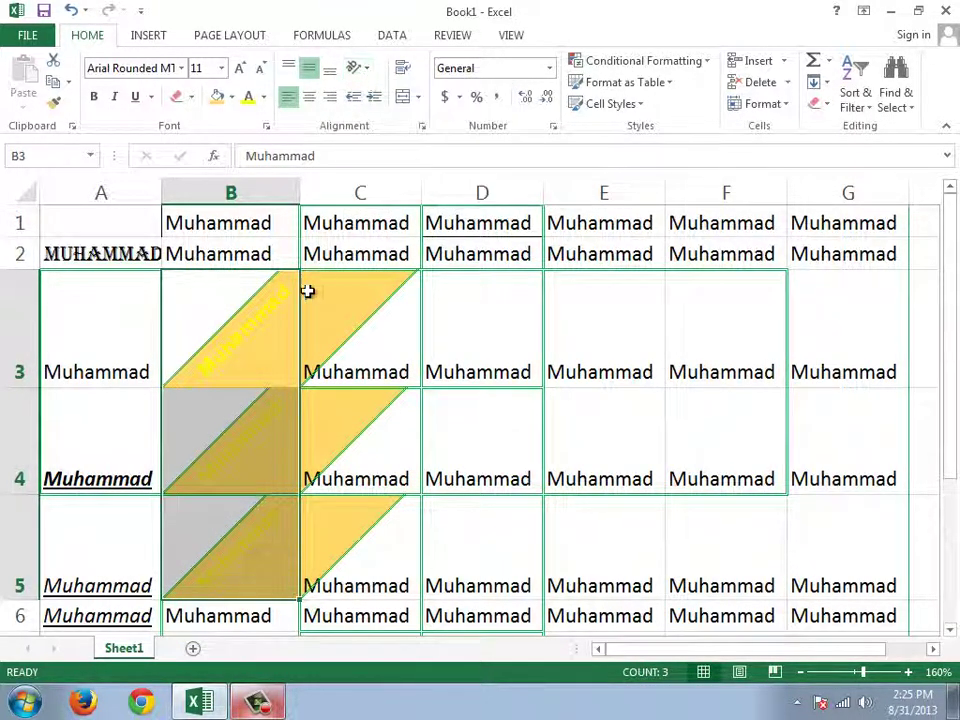
key("ctrl+z")
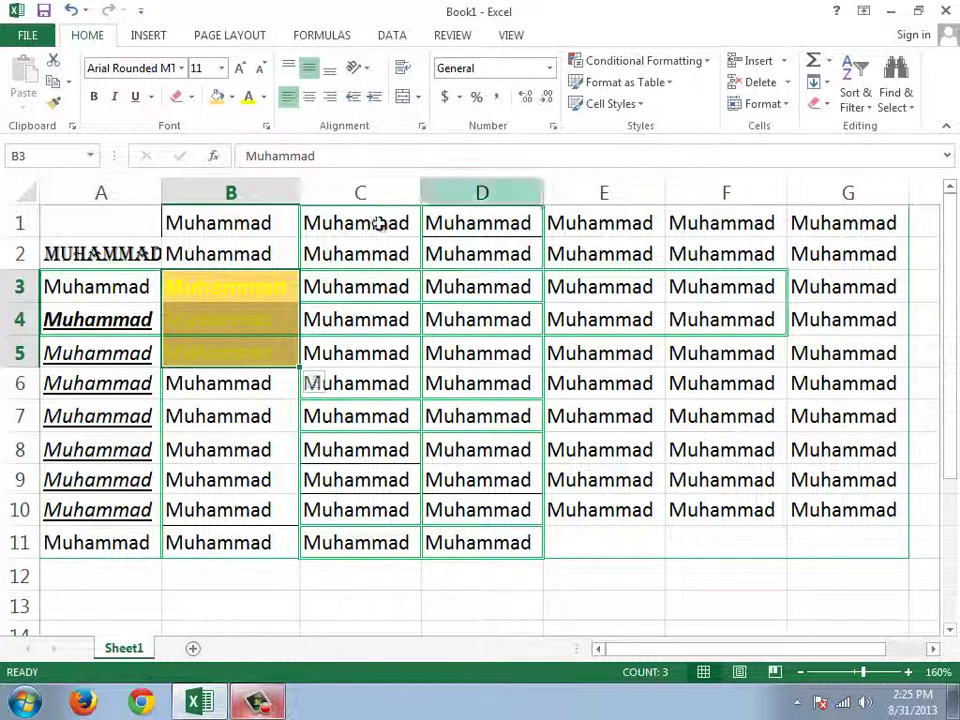
Clear the contents of cells A1:G1 and merge and center them into one cell
left_click(105, 224)
left_click_drag(385, 229, 840, 222)
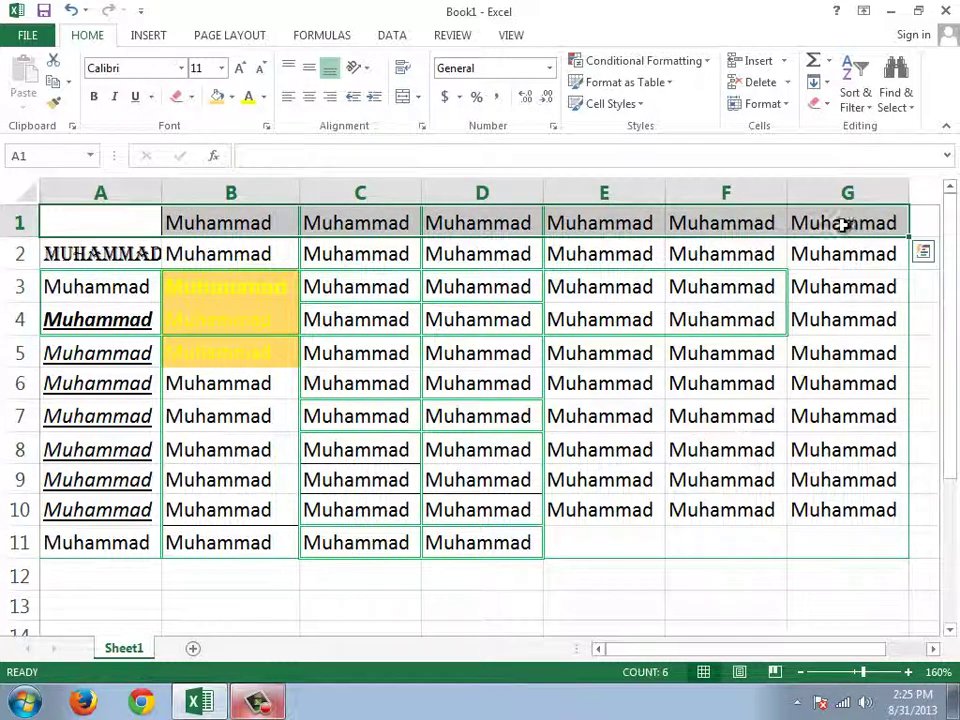
key("Delete")
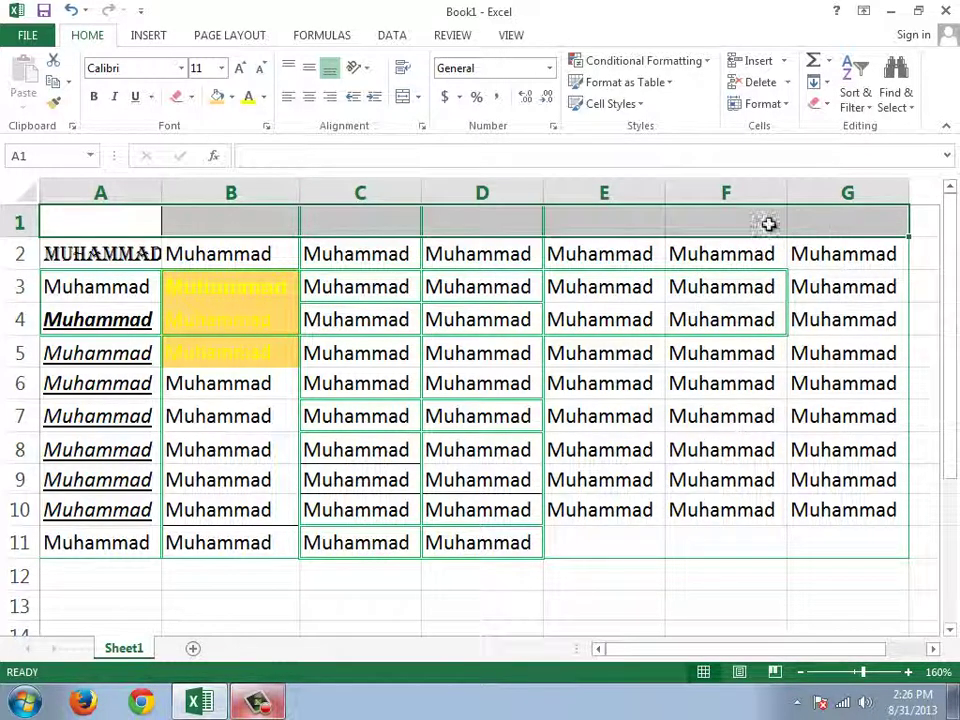
left_click(403, 96)
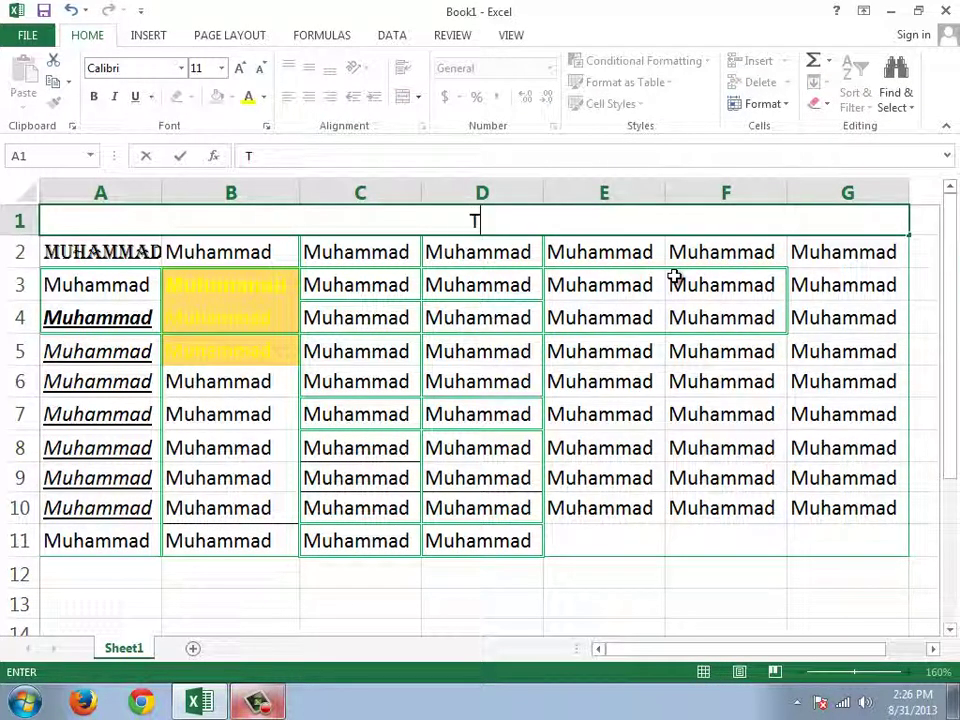
Enter the title "This is basic tutorial on MS EXCEL" in the merged cell of row 1 and select that cell
type("This is basi")
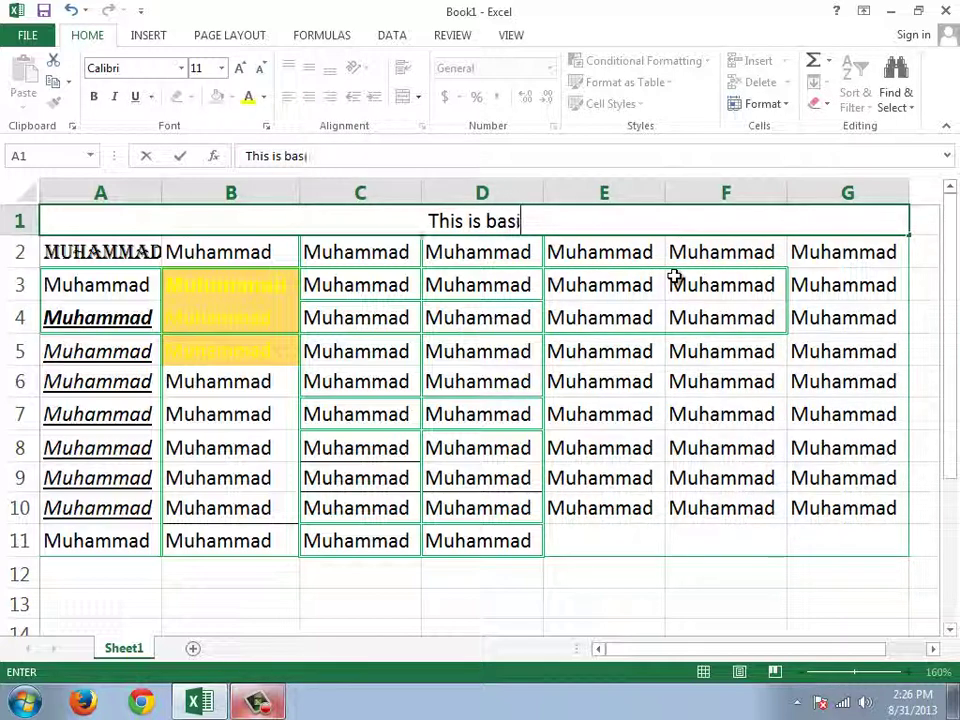
type("c tutoria")
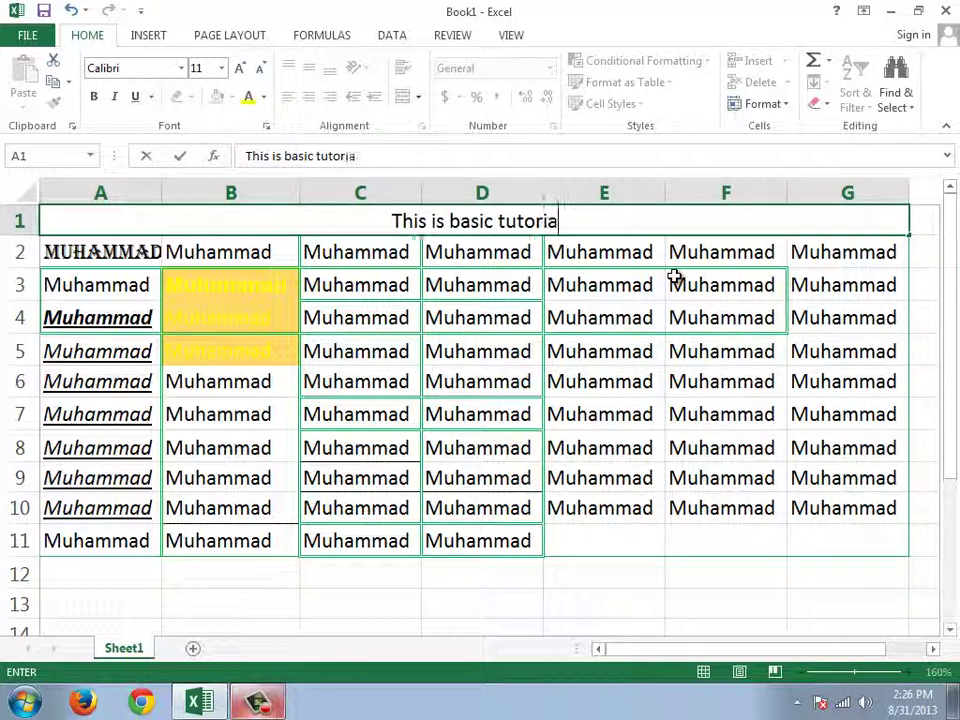
type("l on MS")
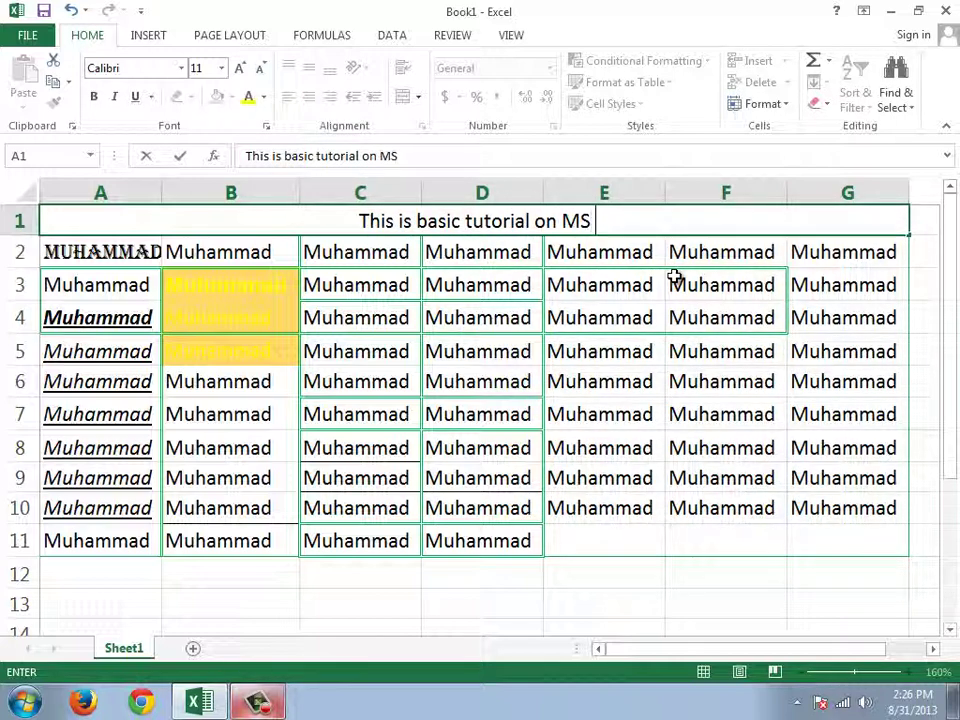
type(" EXCEL")
key("Return")
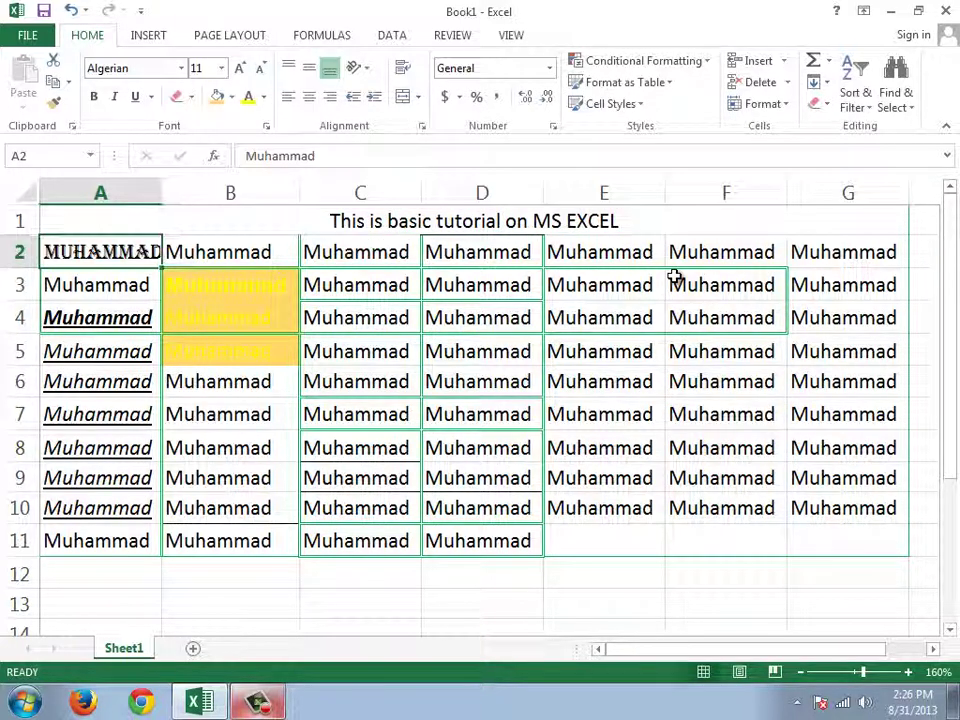
left_click(276, 221)
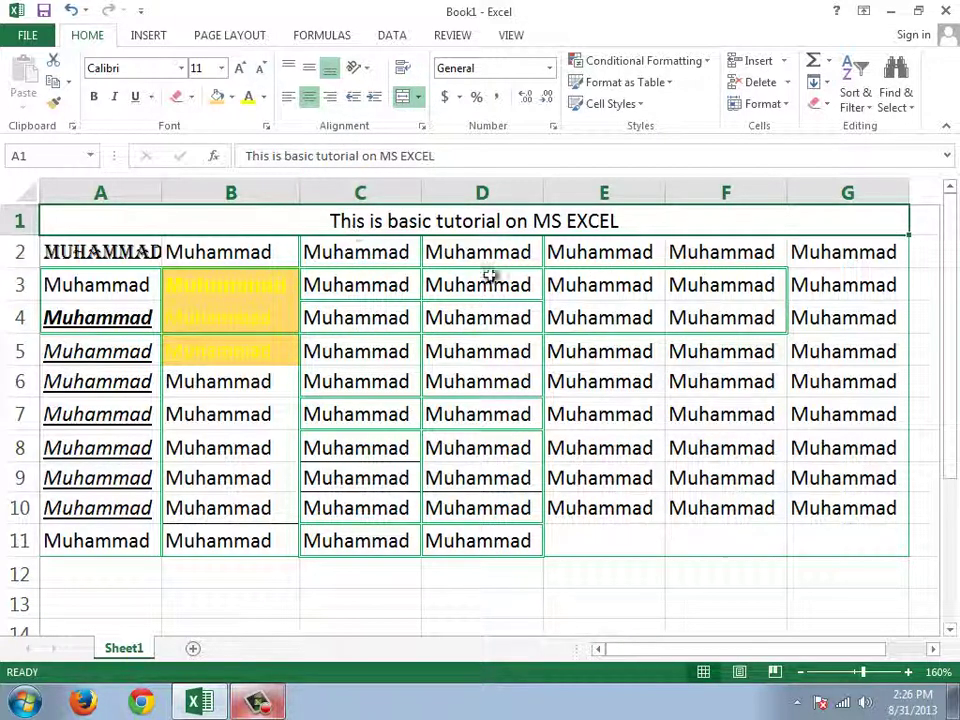
scroll(460, 303, "down", 3)
scroll(460, 303, "up", 3)
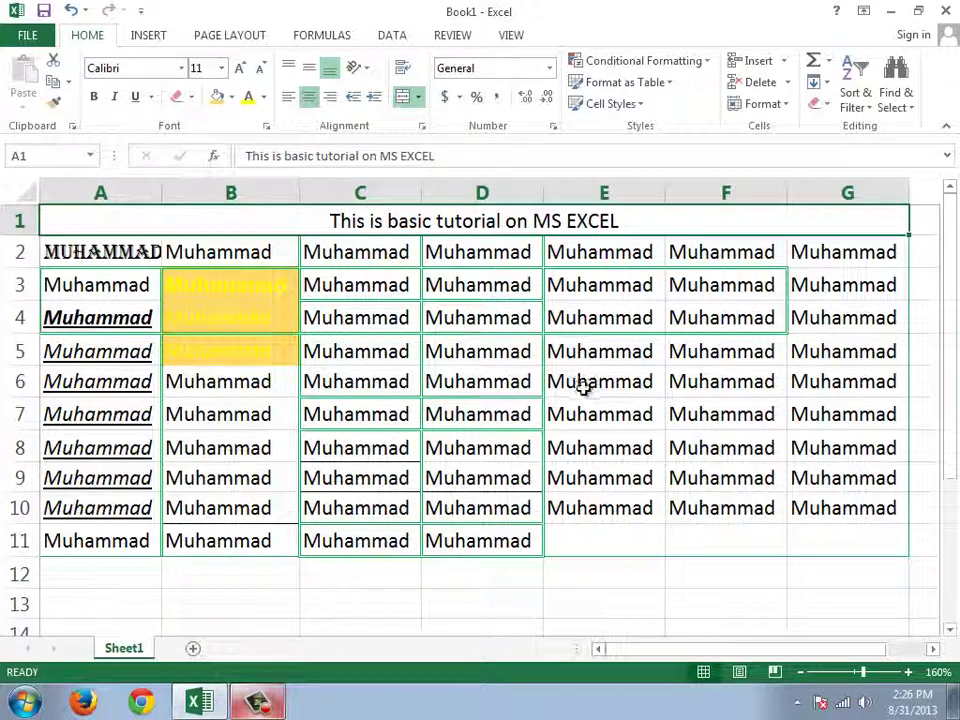
scroll(503, 436, "down", 3)
left_click(406, 339)
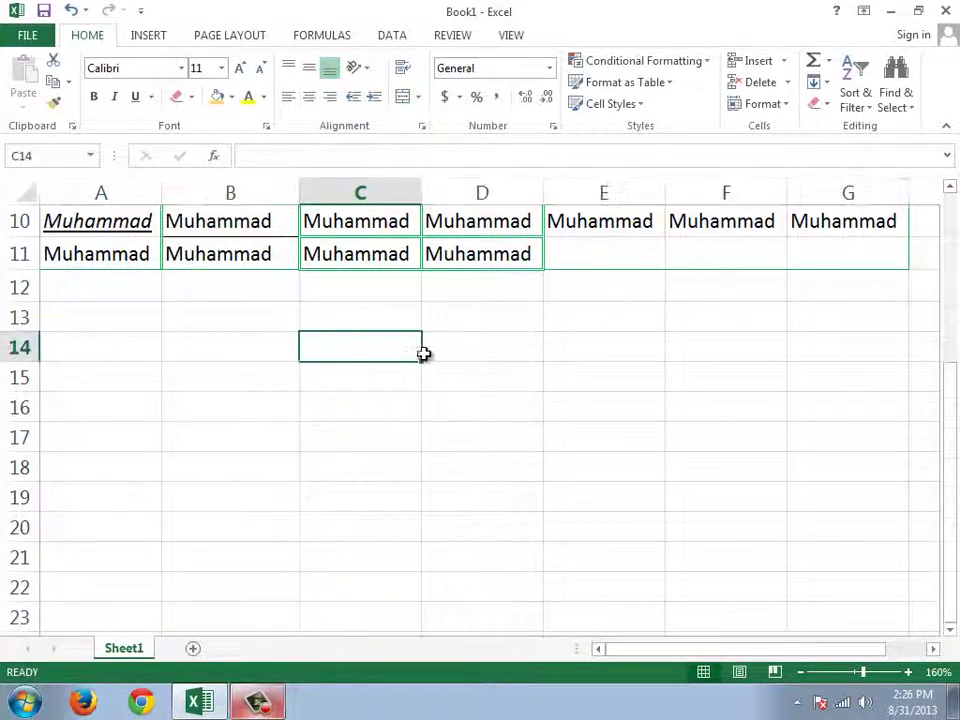
scroll(424, 353, "up", 3)
Re-enter the name in cell A2, accepting the AutoComplete suggestion
left_click(249, 272)
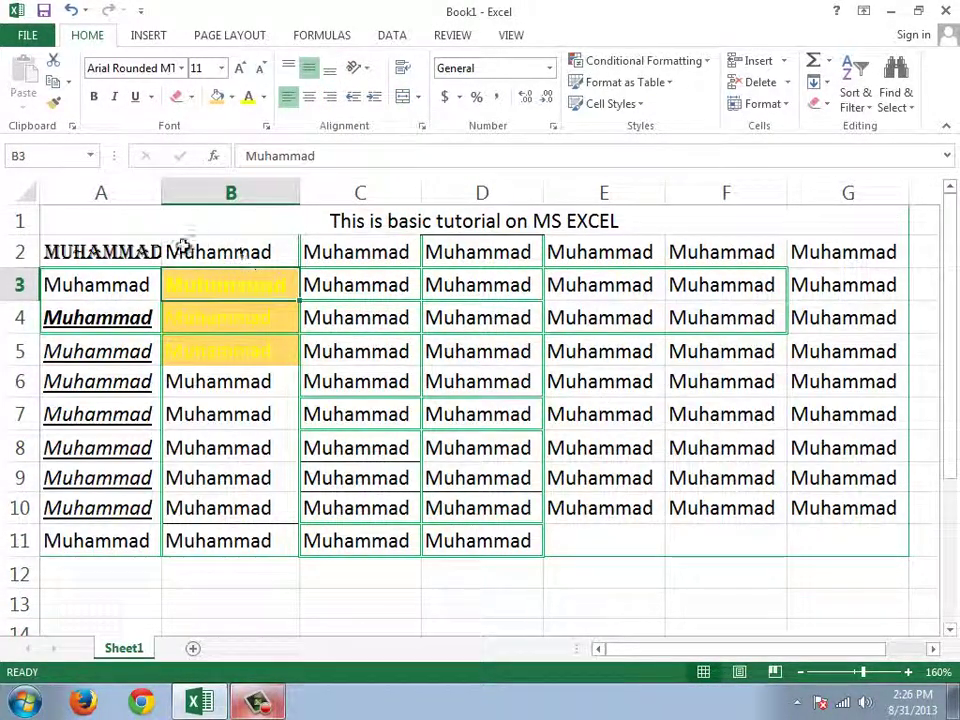
left_click(112, 252)
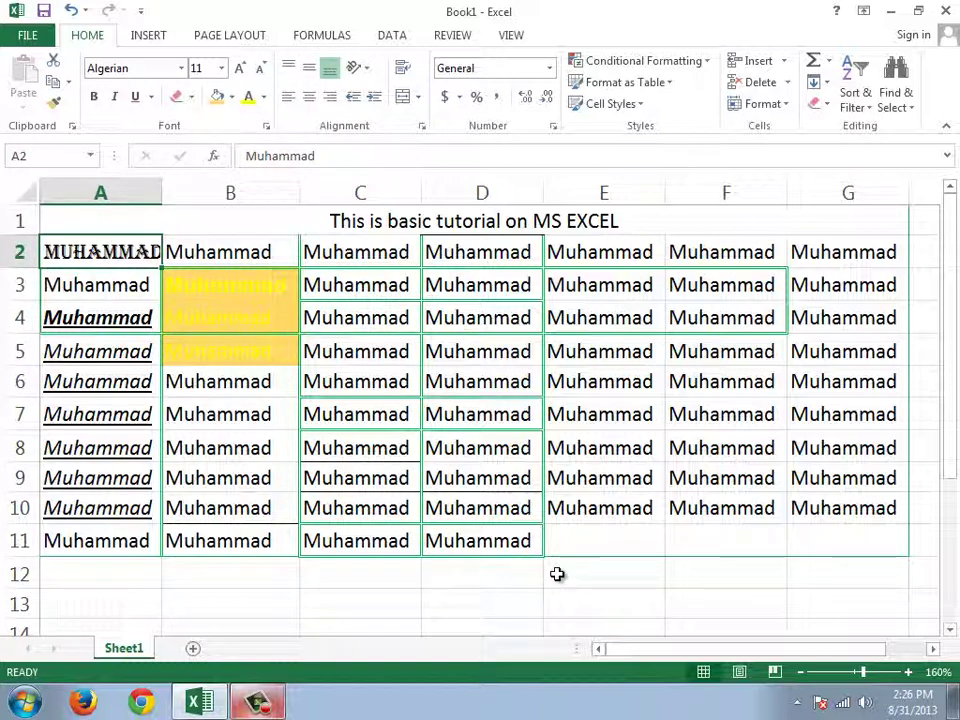
type("mUHA")
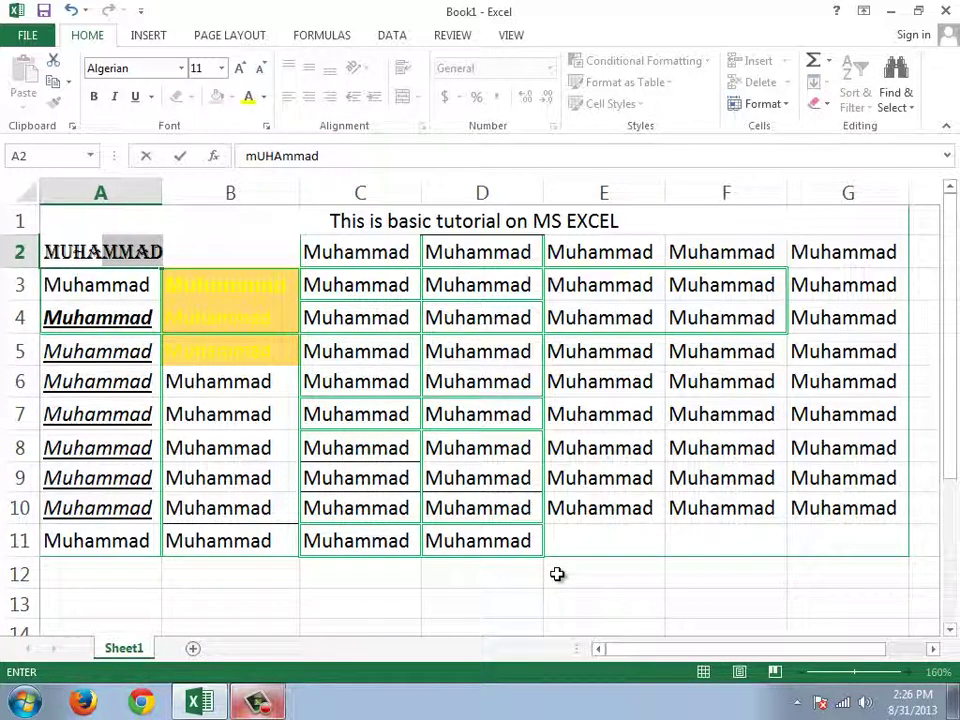
left_click(557, 574)
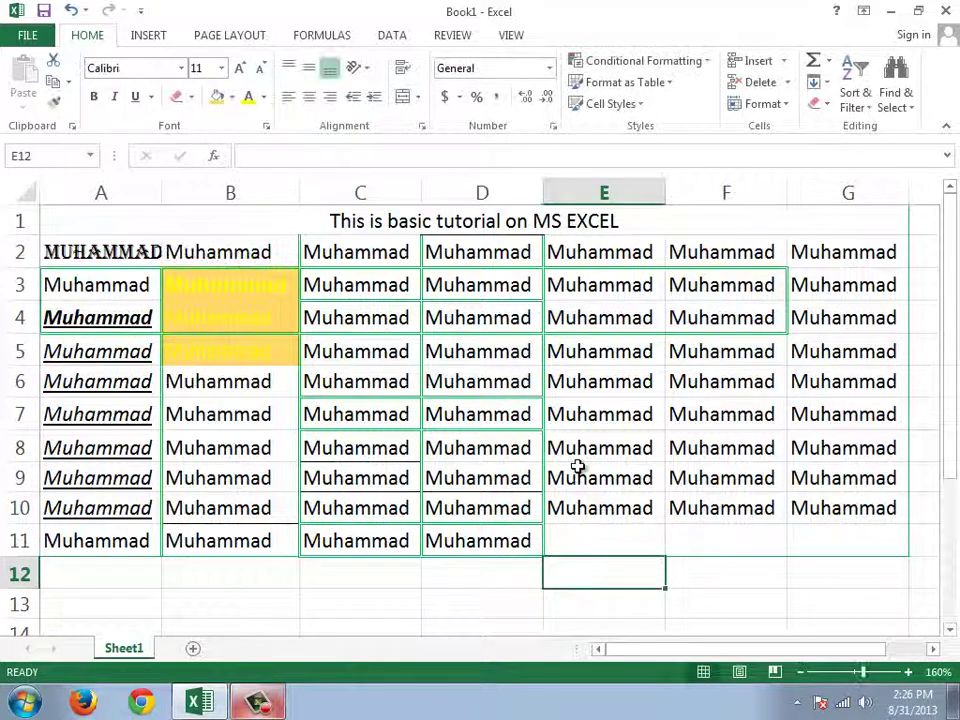
Enter the sentence "hello I am" followed by the person's full name in the empty cell D15
scroll(540, 482, "down", 2)
left_click(495, 472)
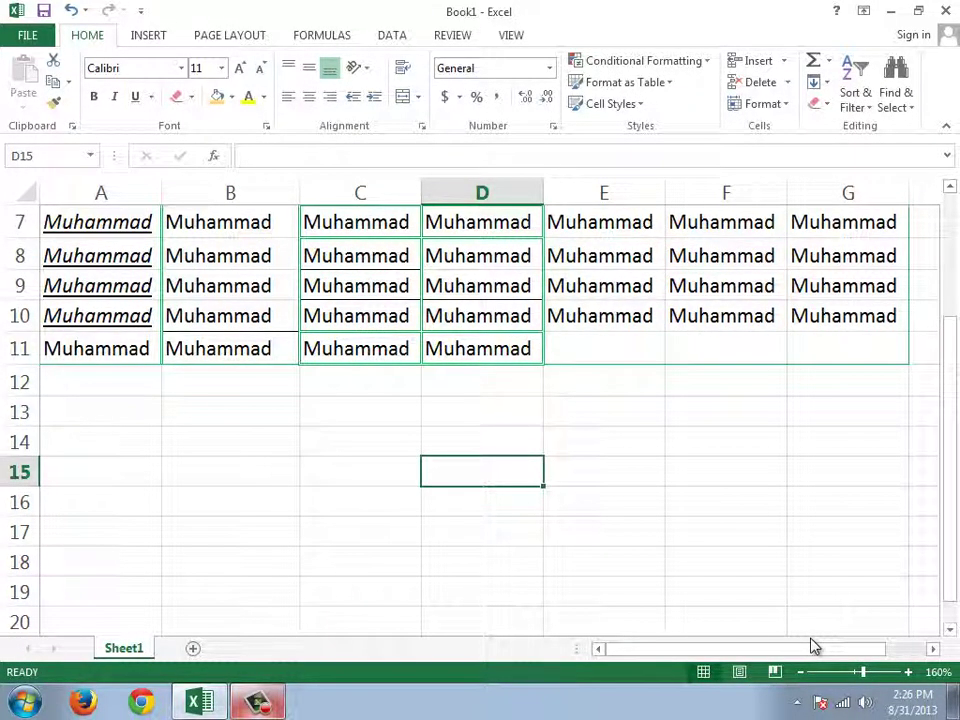
type("hel")
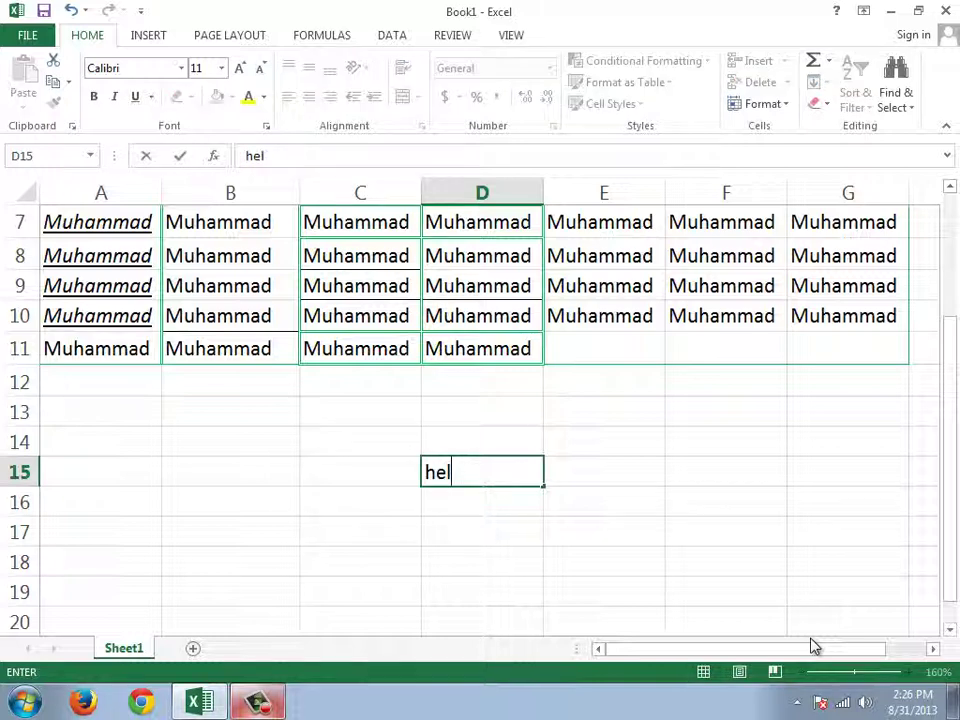
type("lo I am ")
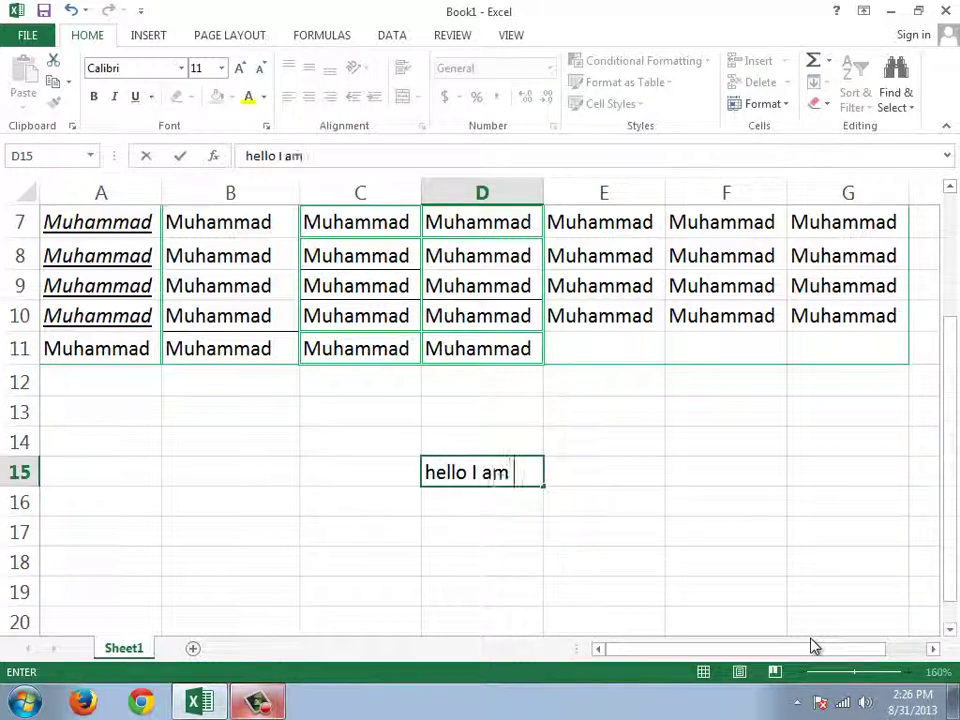
type("muham")
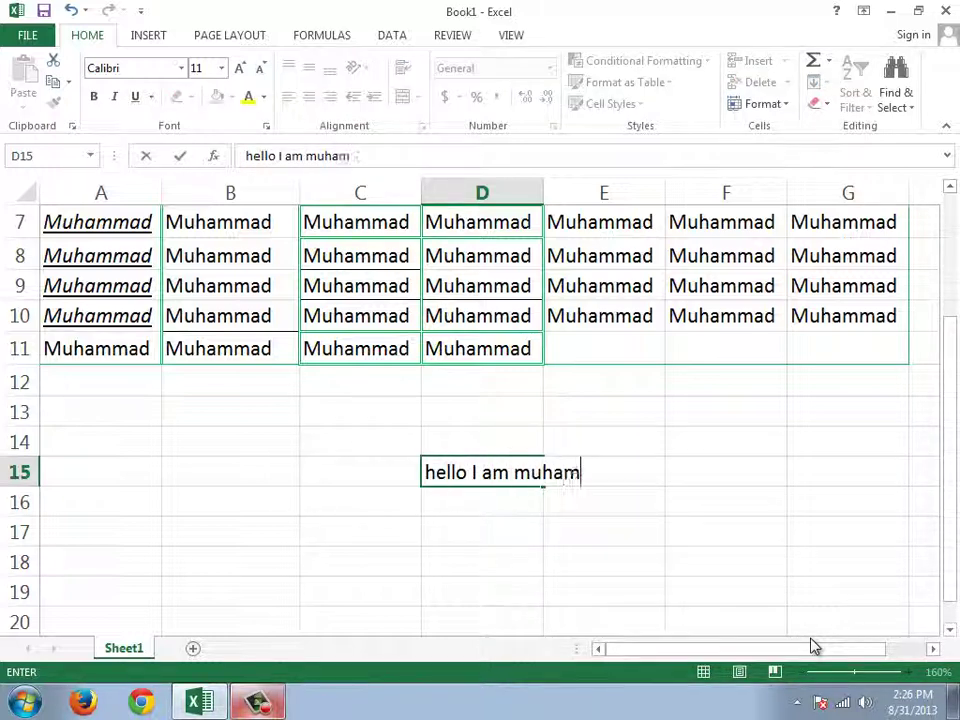
type("mad ali")
key("Return")
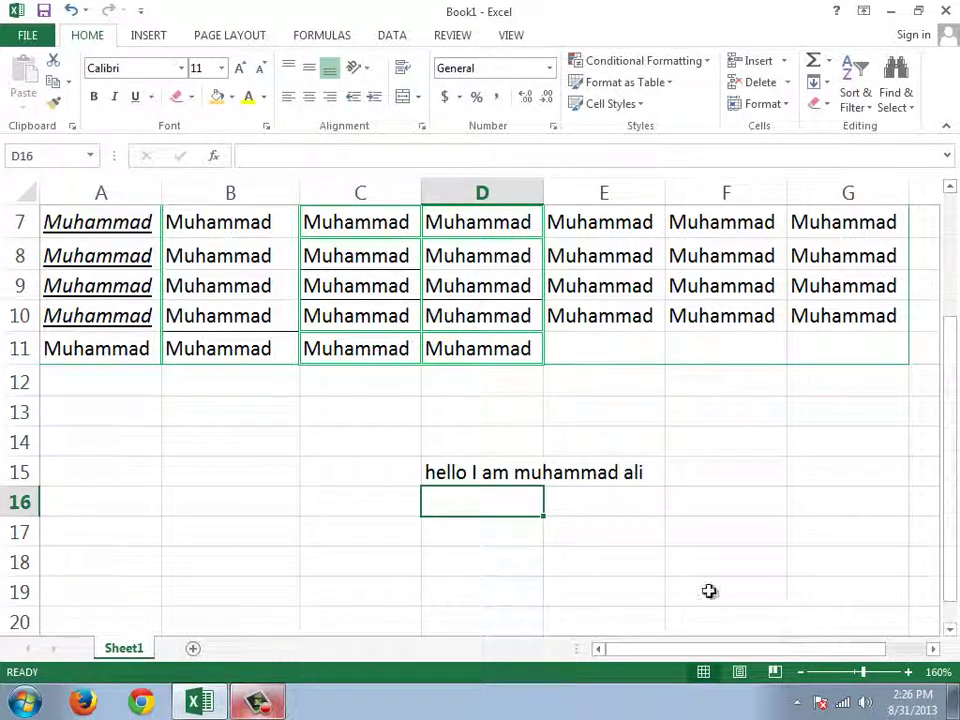
Compare cells D15 and E15 to examine which of them actually holds the long greeting text
left_click(535, 480)
left_click(570, 472)
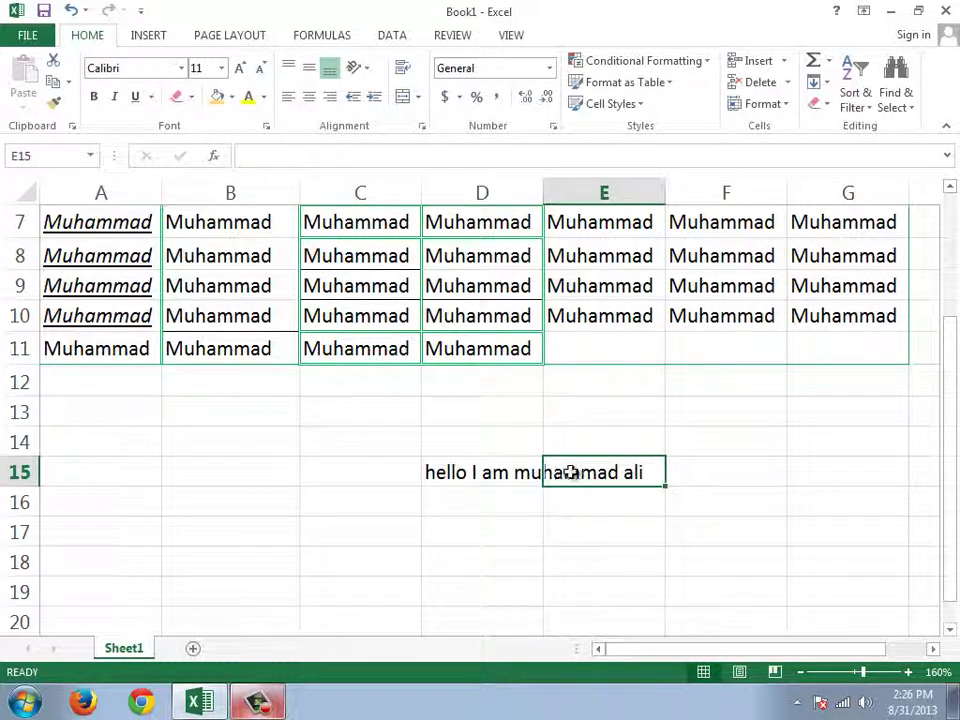
left_click(501, 471)
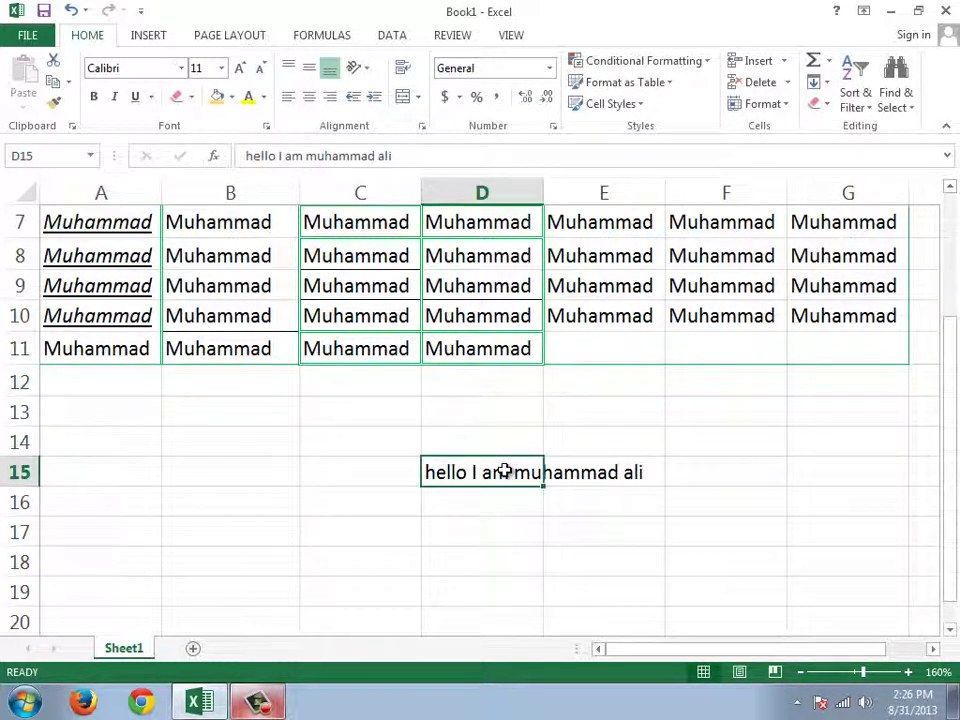
left_click(568, 470)
left_click(537, 470)
left_click(615, 474)
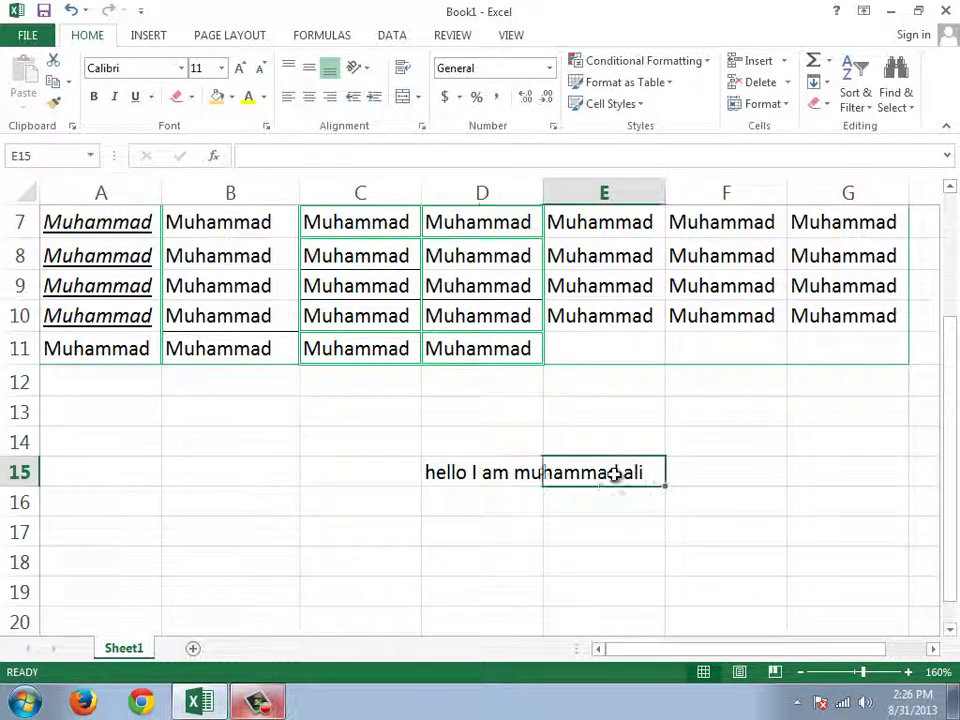
left_click(499, 477)
left_click(574, 464)
left_click(499, 467)
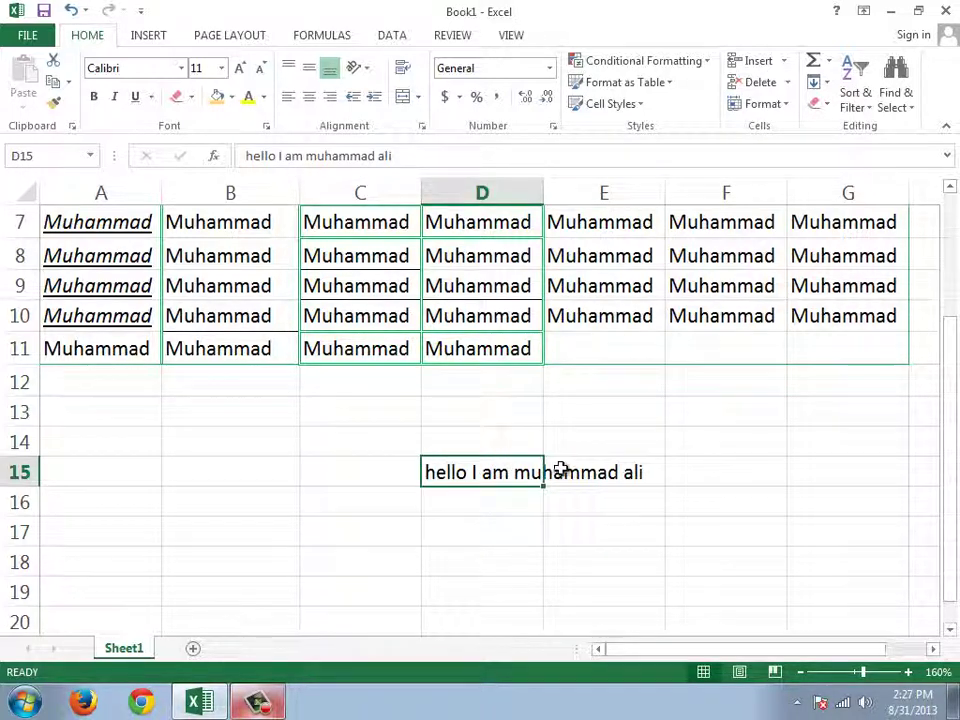
left_click(578, 476)
left_click(499, 477)
left_click(606, 465)
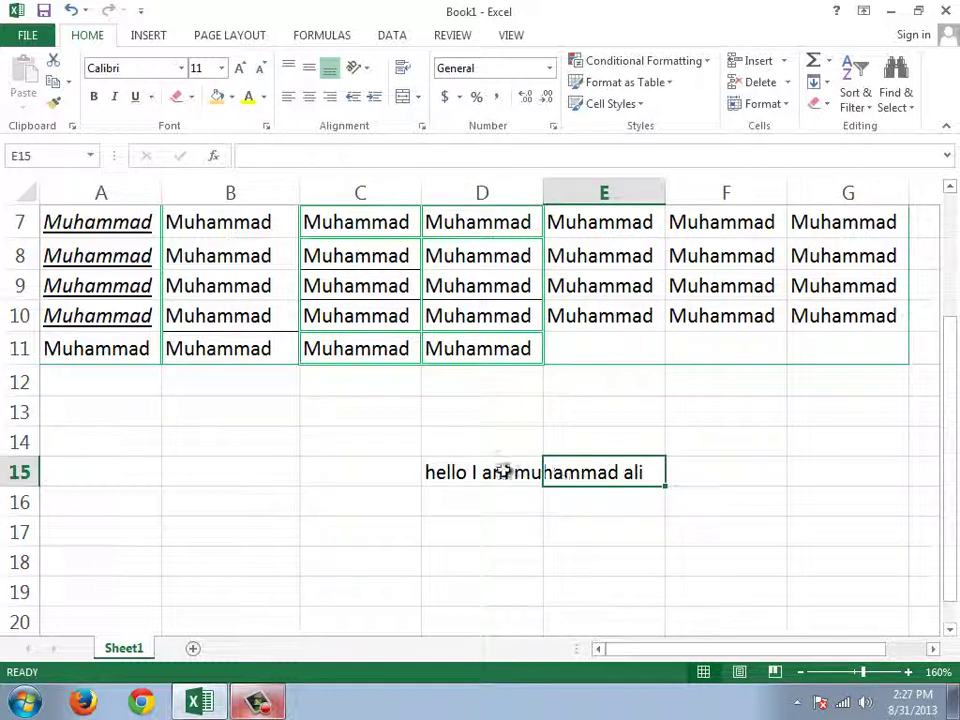
left_click(521, 474)
left_click(561, 476)
left_click(501, 474)
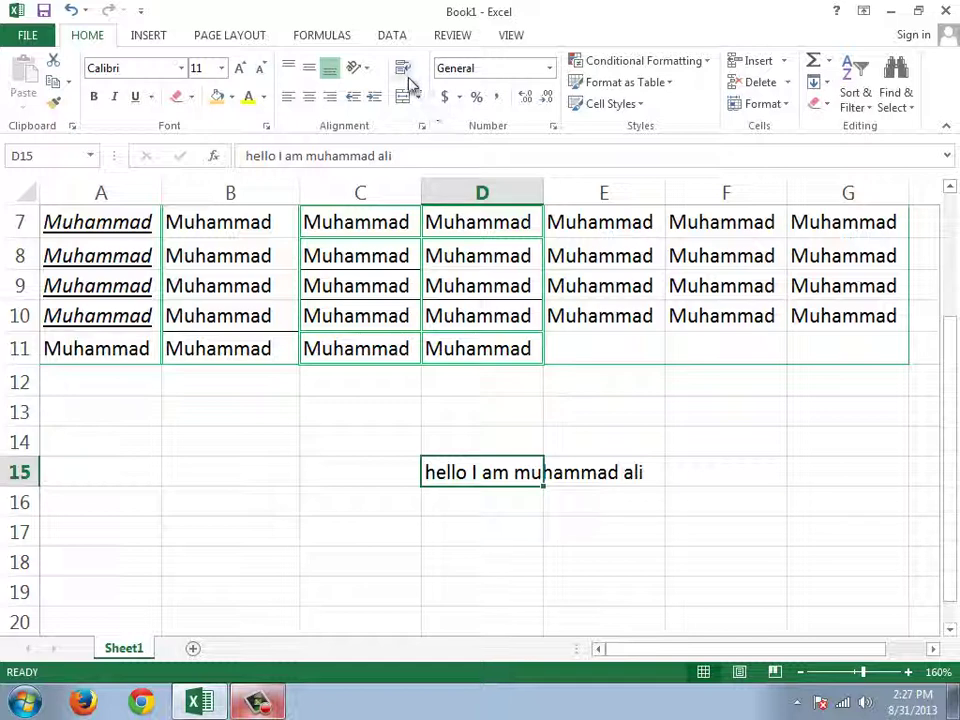
Replace the text in cell D15 with "hello I am" followed by the person's full name, with Wrap Text turned on for the cell
key("Delete")
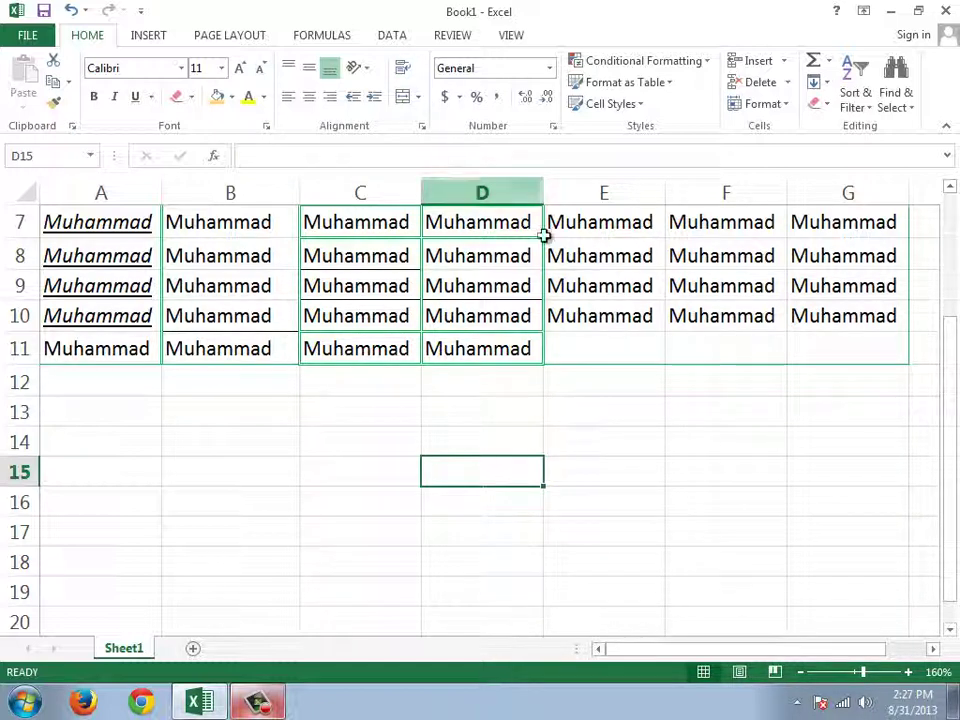
left_click(404, 72)
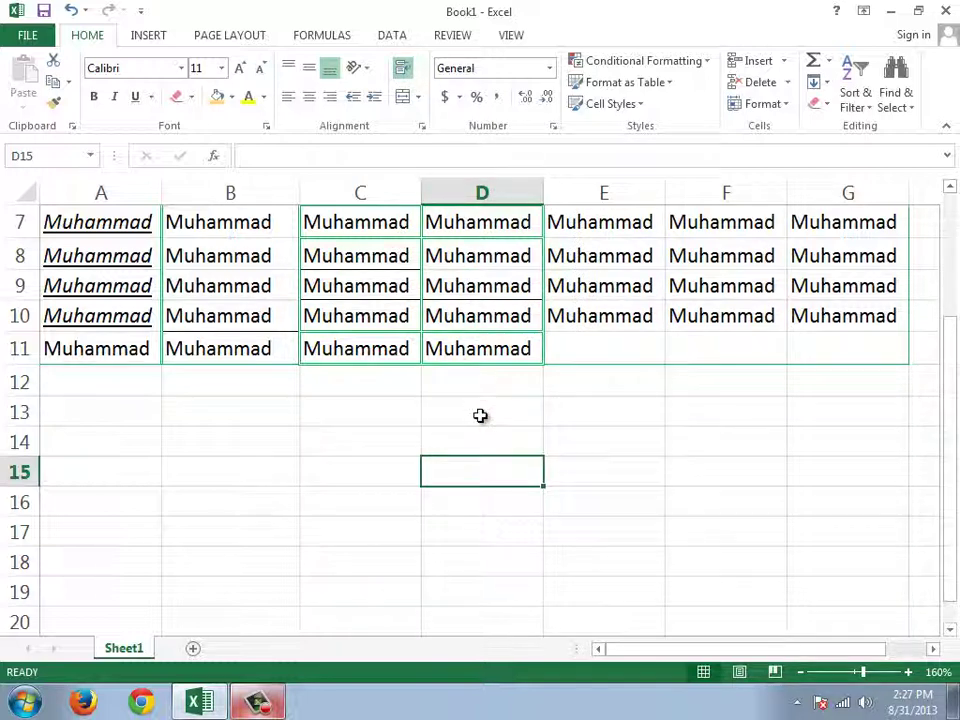
type("he")
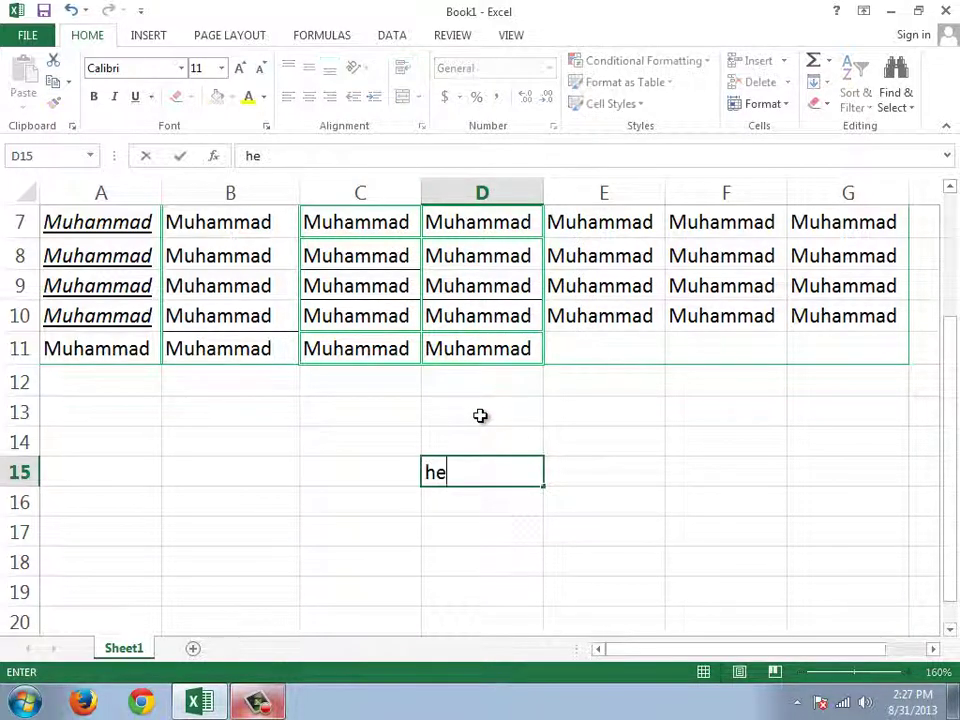
type("llo I am ")
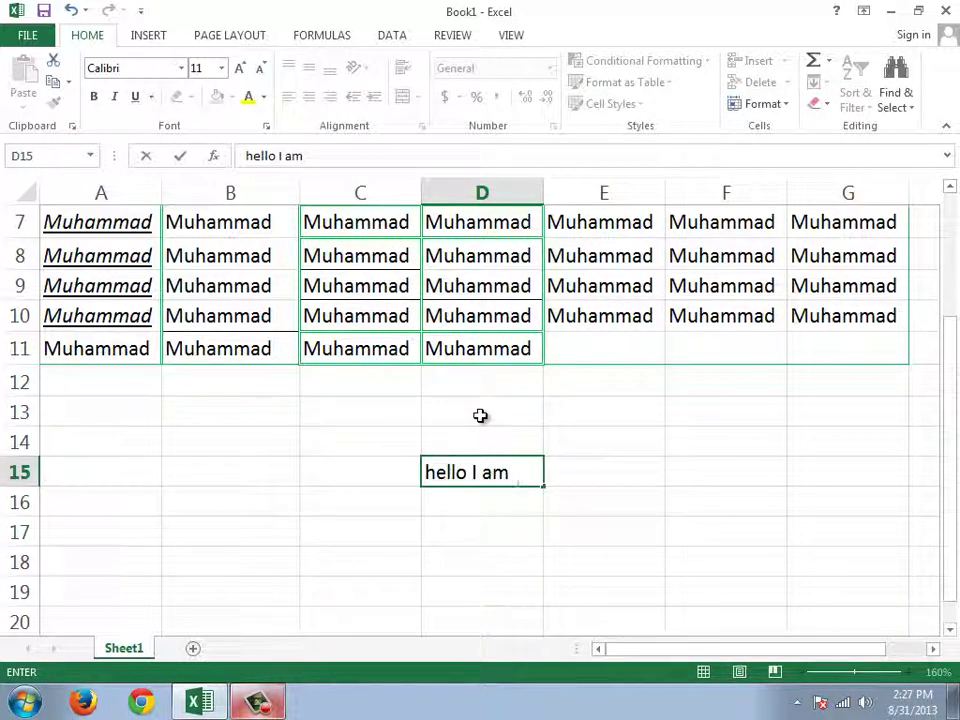
type("muy")
key("BackSpace")
type("hammad ali yasin")
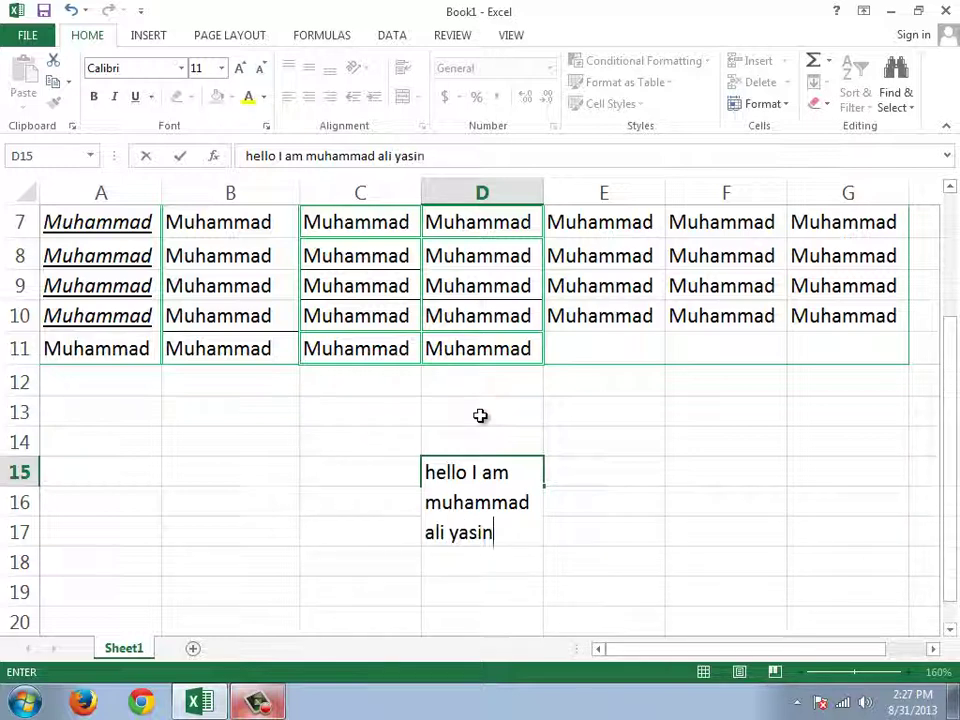
key("Return")
left_click(491, 508)
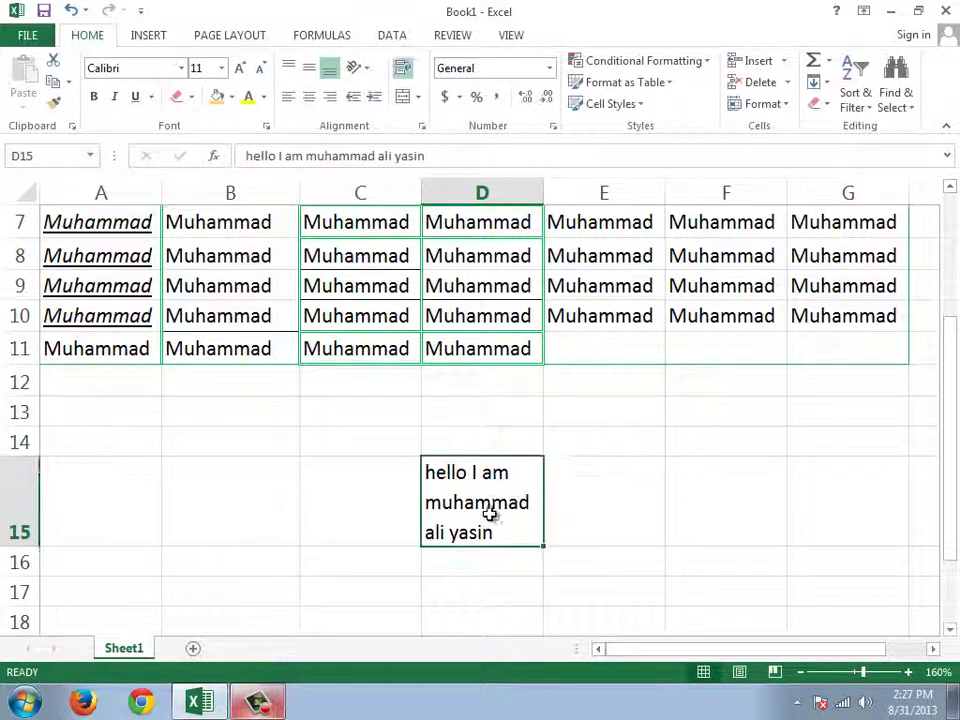
Examine how the wrapped greeting in cell D15 fits its column compared with the neighbouring cells of row 15 and the cells below
left_click_drag(64, 497, 581, 495)
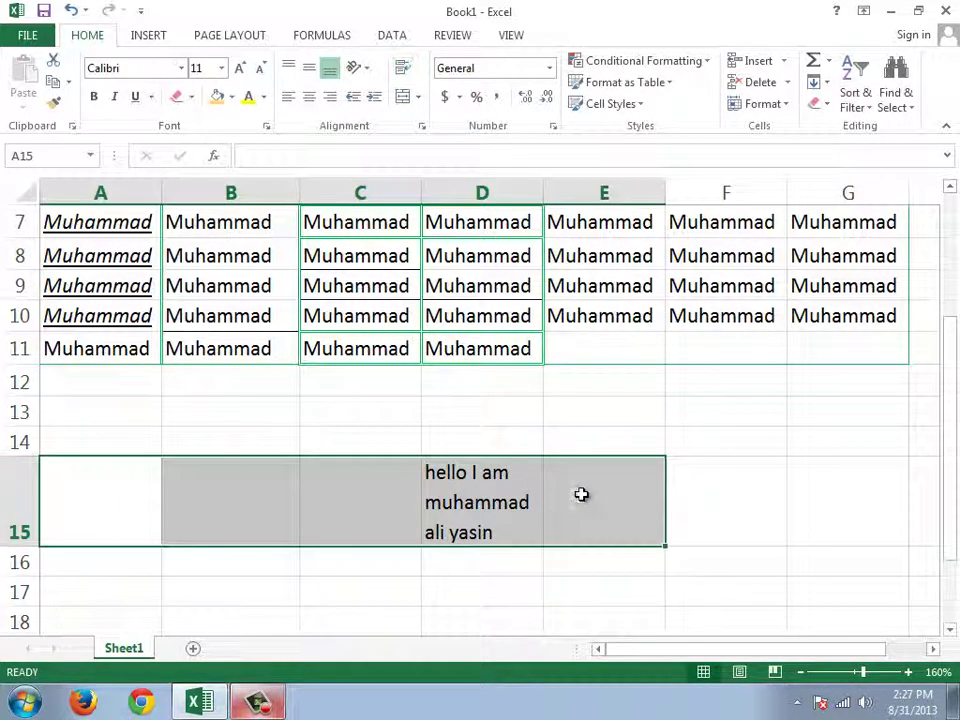
left_click(581, 495)
left_click(467, 497)
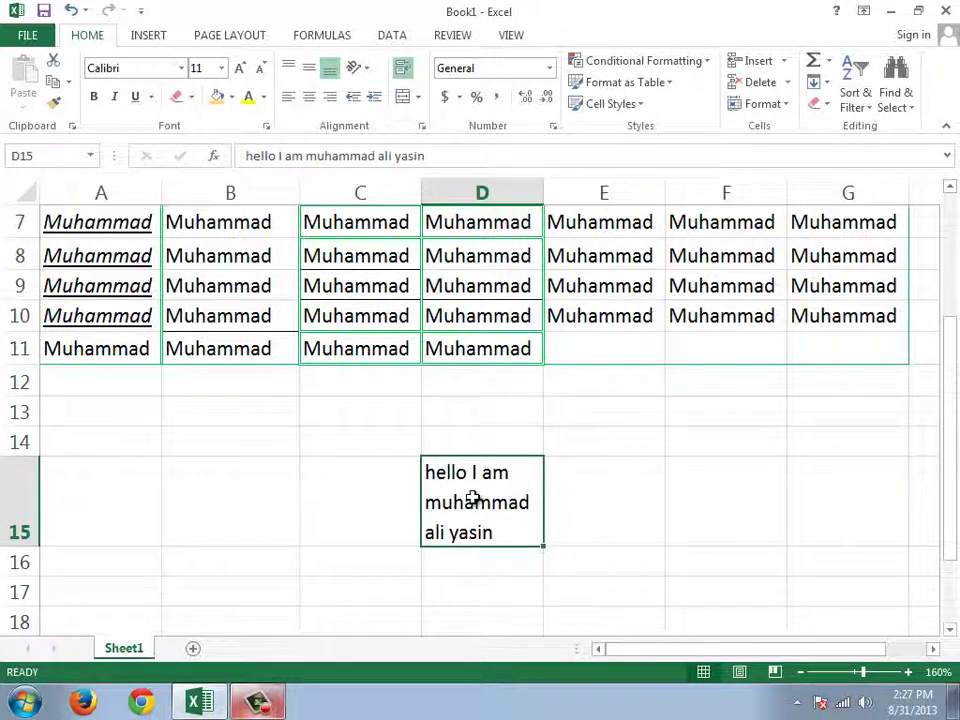
left_click(636, 508)
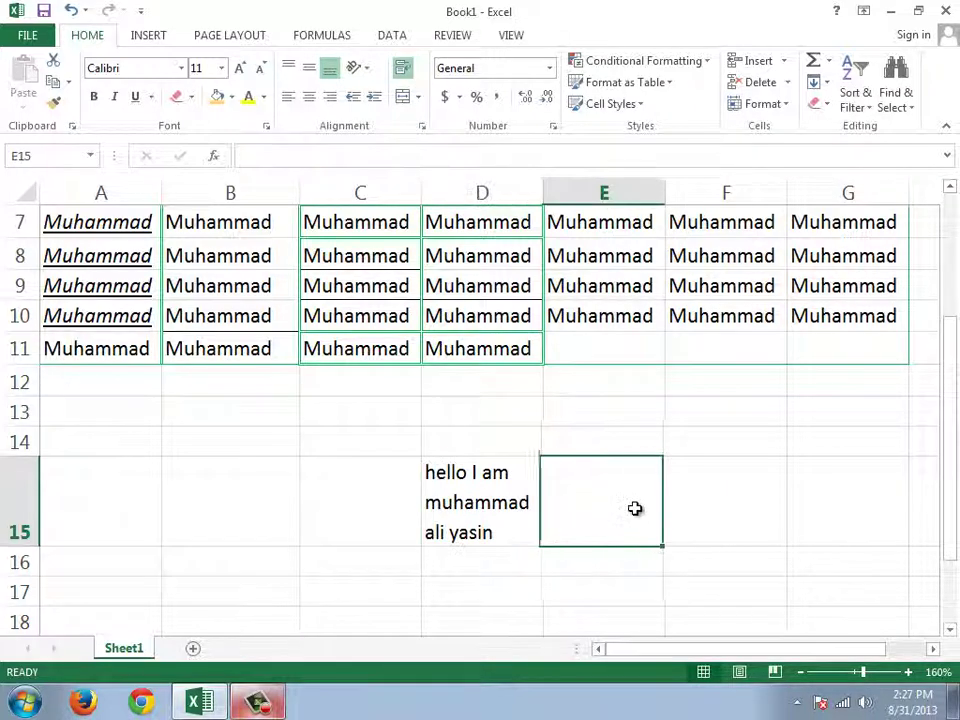
left_click(791, 504)
left_click_drag(416, 509, 815, 505)
left_click(360, 505)
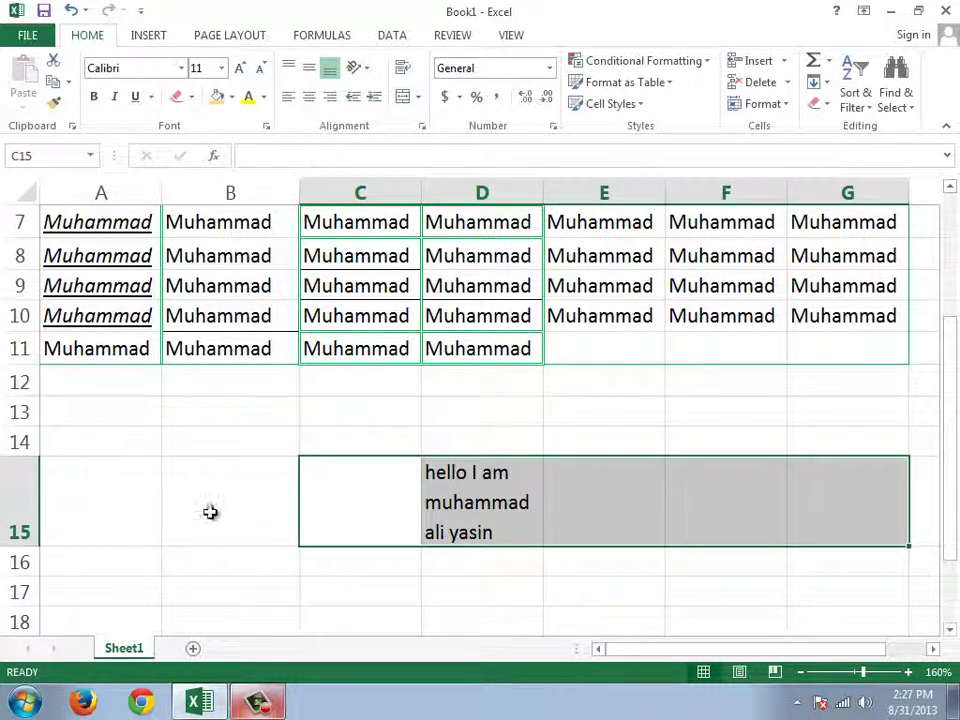
left_click_drag(210, 510, 797, 506)
left_click(797, 505)
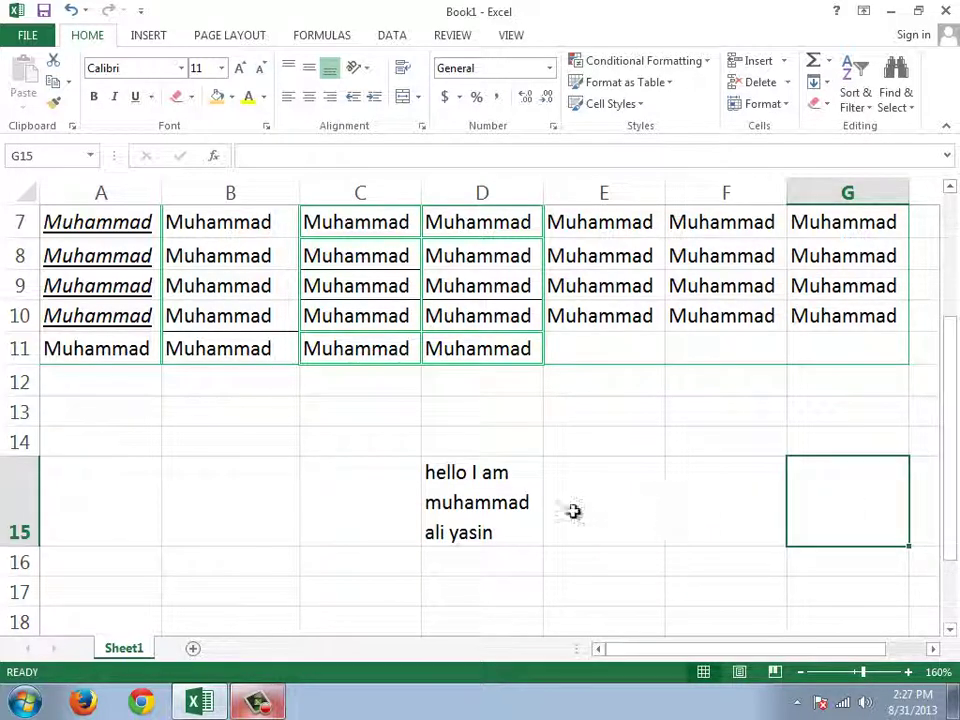
left_click_drag(475, 505, 767, 501)
left_click(763, 497)
scroll(497, 514, "down", 2)
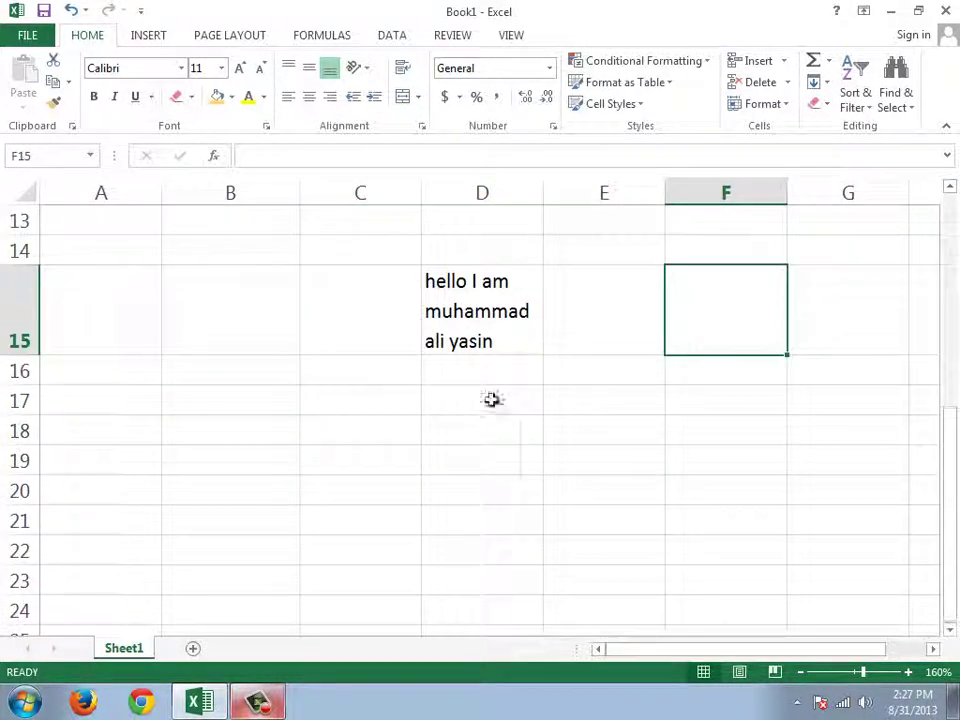
left_click_drag(491, 354, 491, 581)
left_click(491, 581)
left_click(490, 325)
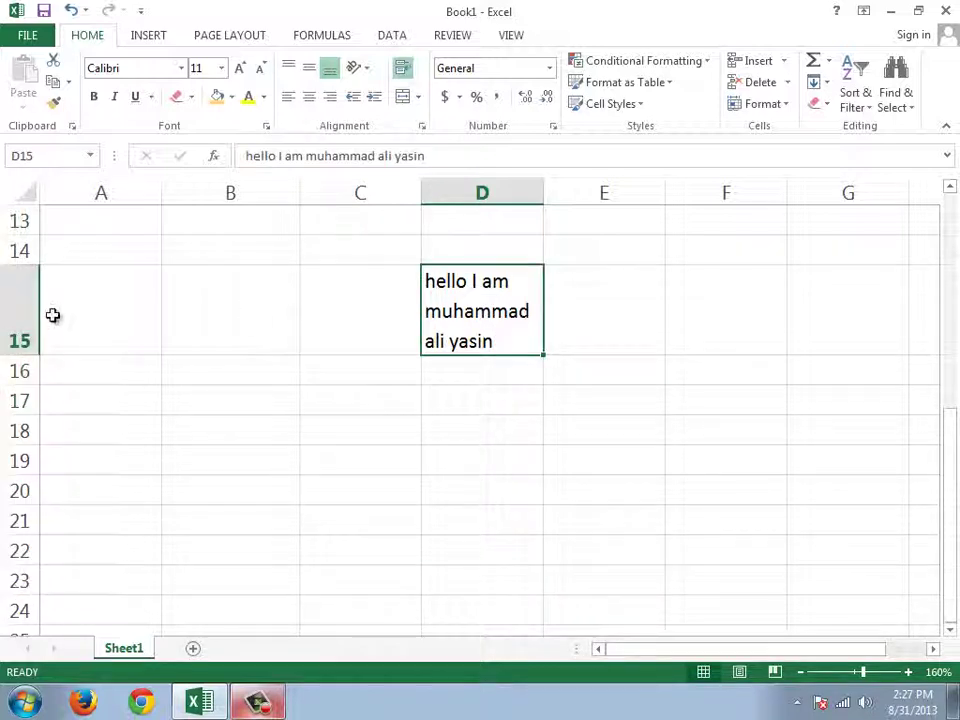
left_click_drag(56, 317, 641, 321)
left_click(641, 321)
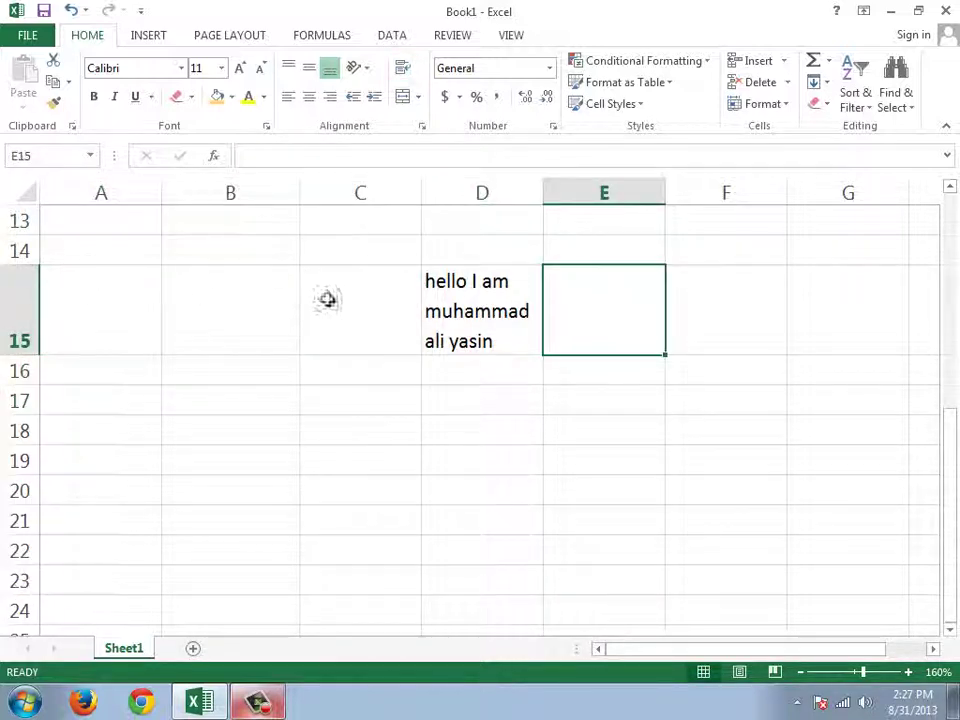
scroll(432, 316, "up", 2)
left_click_drag(139, 493, 756, 504)
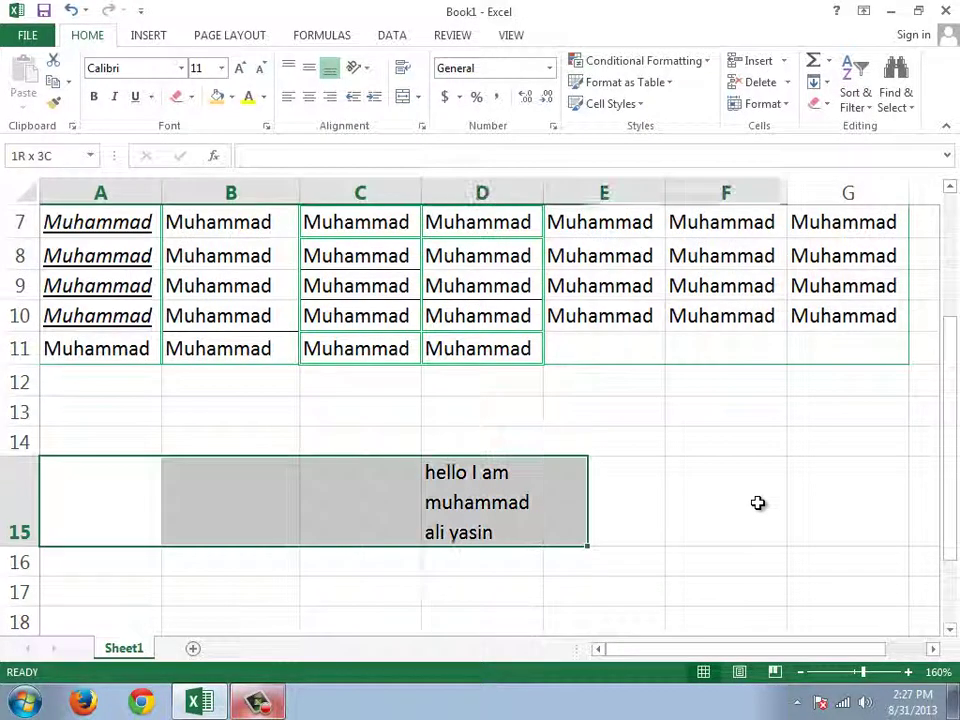
left_click(757, 503)
Turn off Wrap Text for cell D15 and check how the greeting runs across row 15
left_click(491, 514)
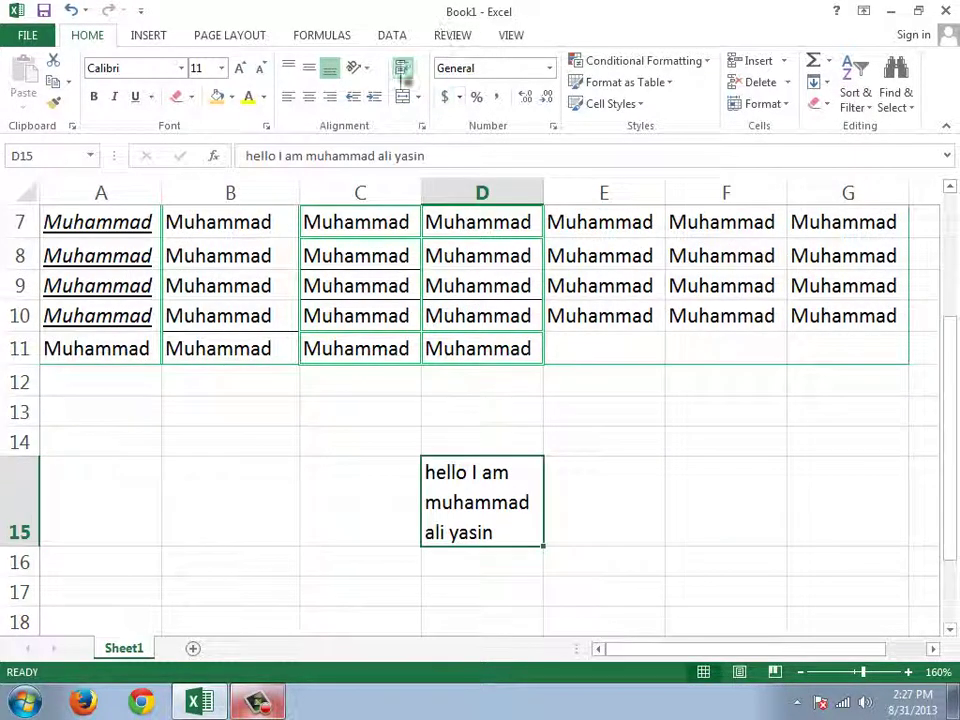
left_click(403, 72)
left_click_drag(476, 471, 699, 471)
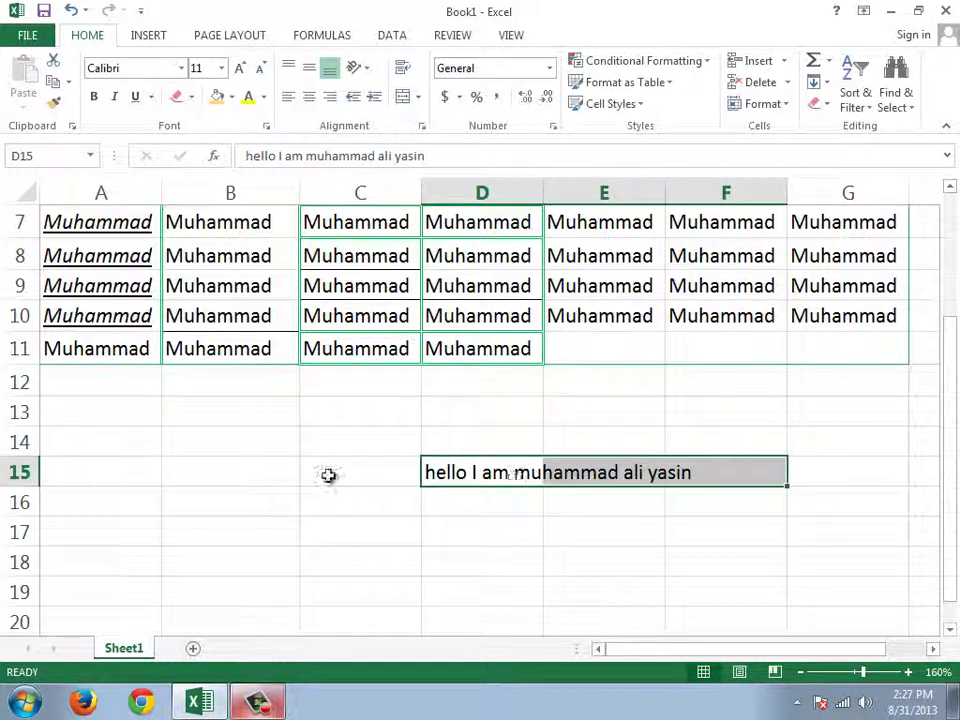
left_click_drag(328, 476, 760, 472)
left_click_drag(146, 471, 720, 472)
left_click_drag(396, 488, 820, 502)
left_click_drag(584, 492, 128, 478)
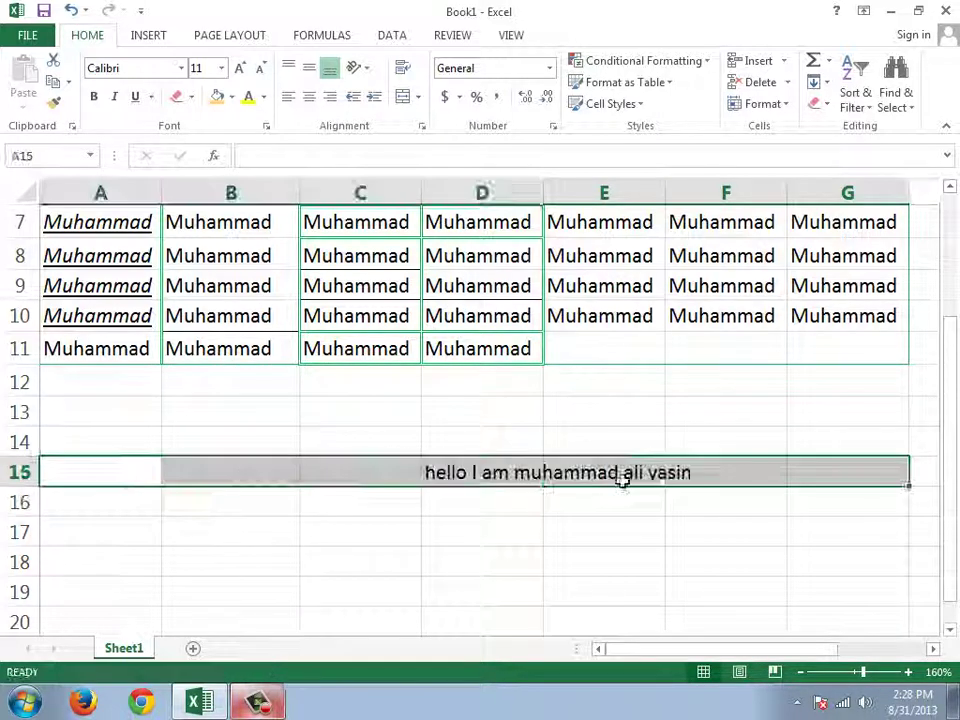
left_click(503, 450)
left_click(236, 416)
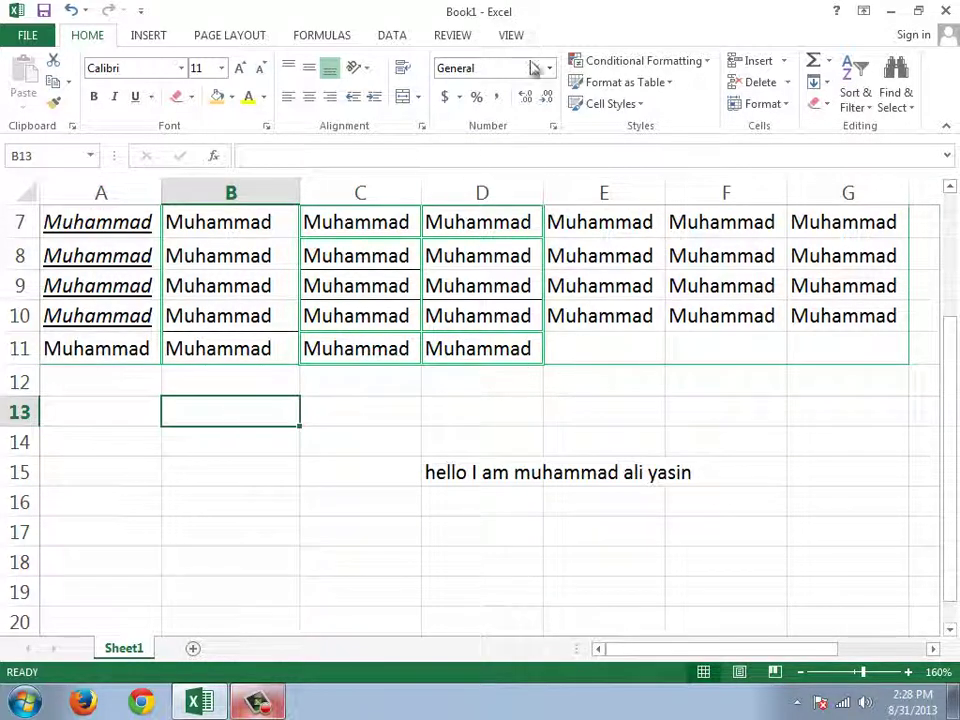
Review the list of available number formats for cell B13 without applying one
scroll(490, 300, "up", 2)
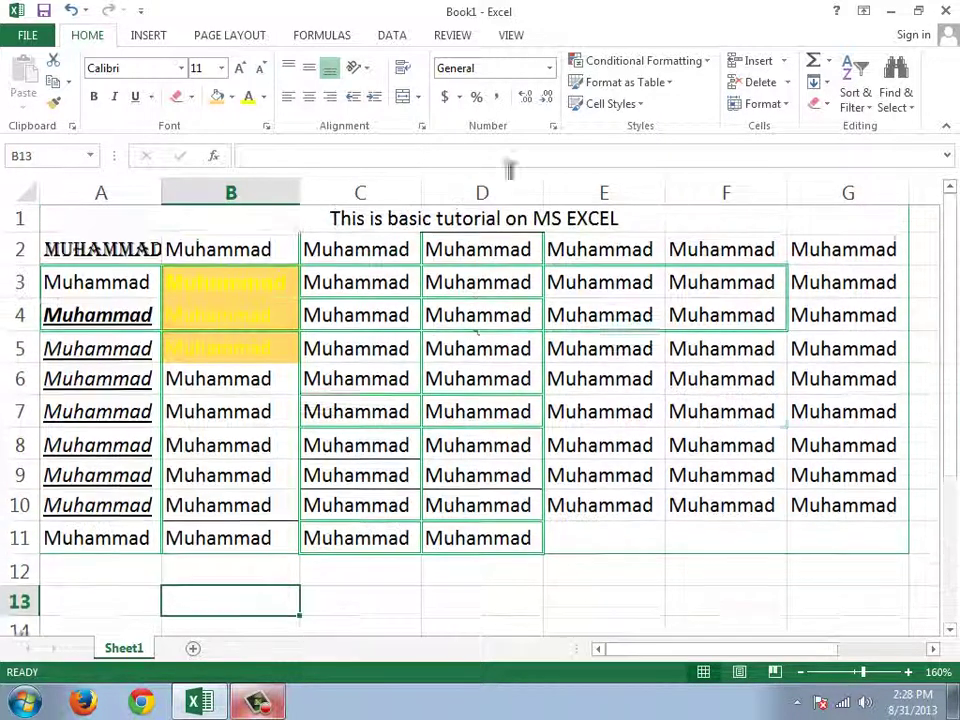
scroll(400, 280, "down", 1)
left_click(502, 66)
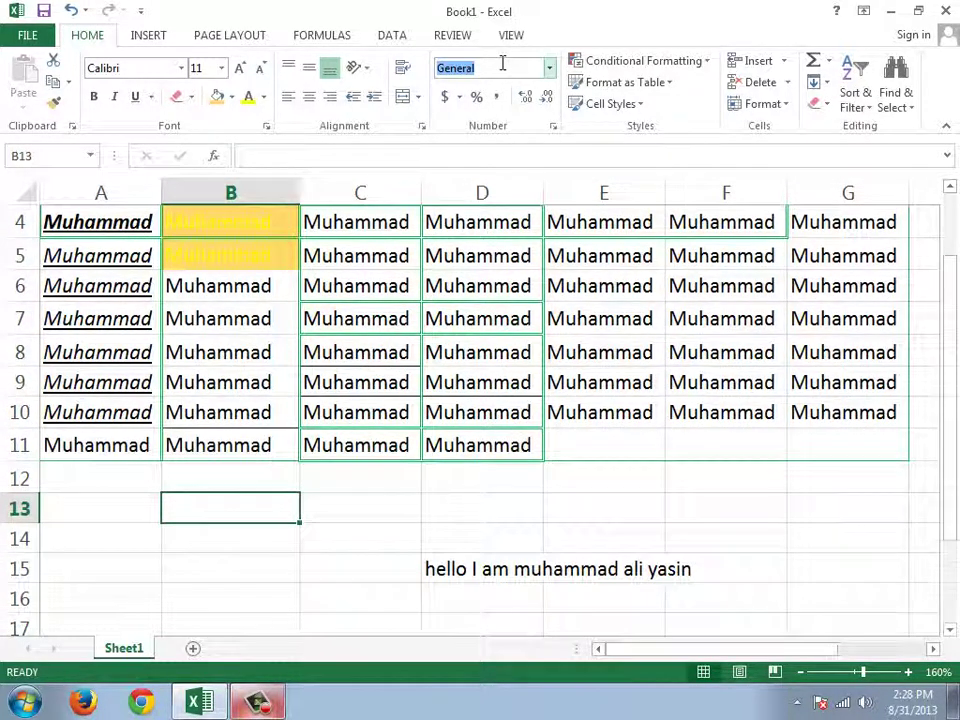
left_click(551, 68)
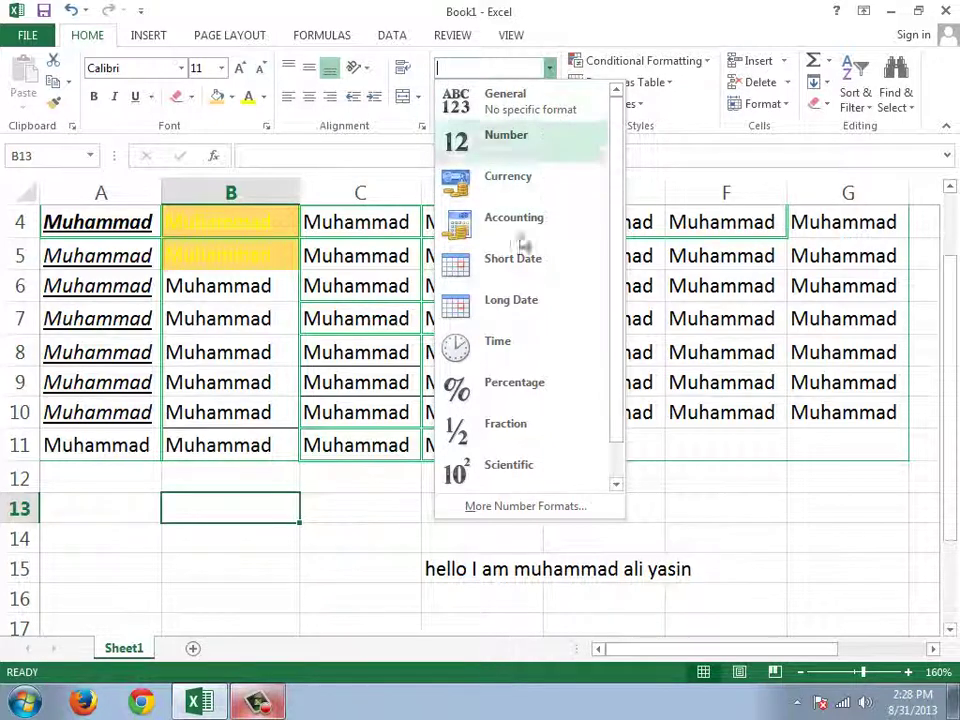
left_click_drag(616, 205, 619, 256)
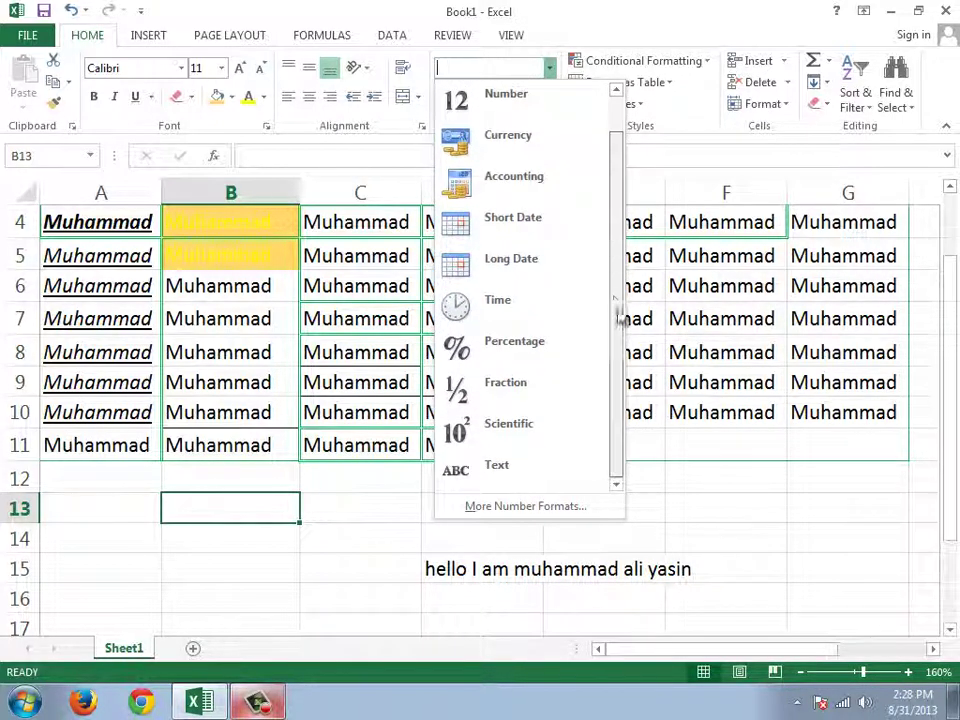
left_click(692, 489)
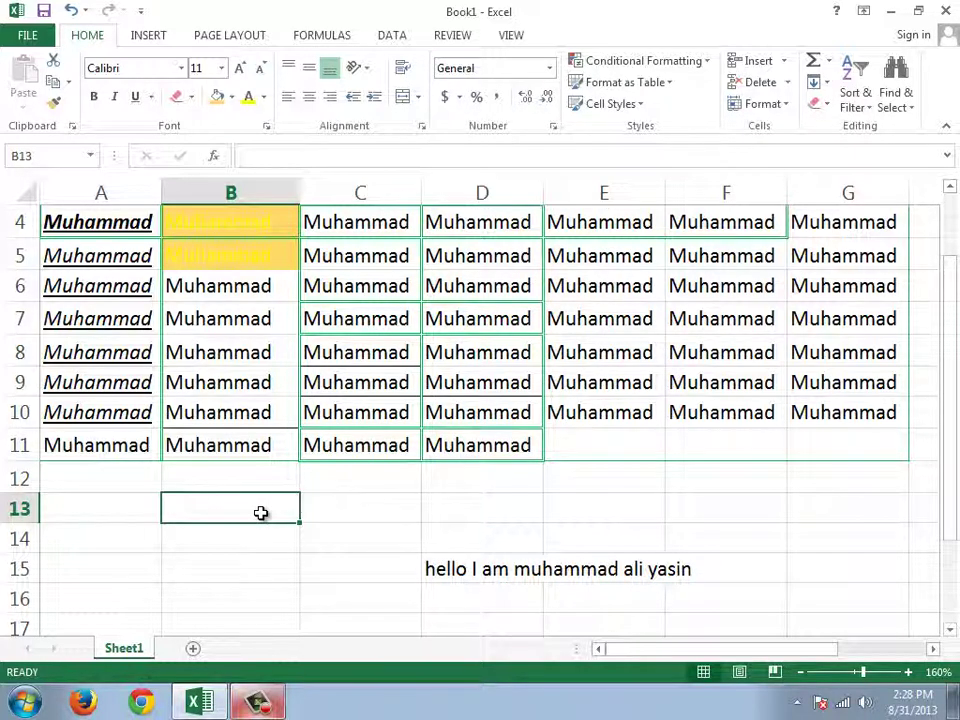
Enter the number 500 in cell B13
type("500")
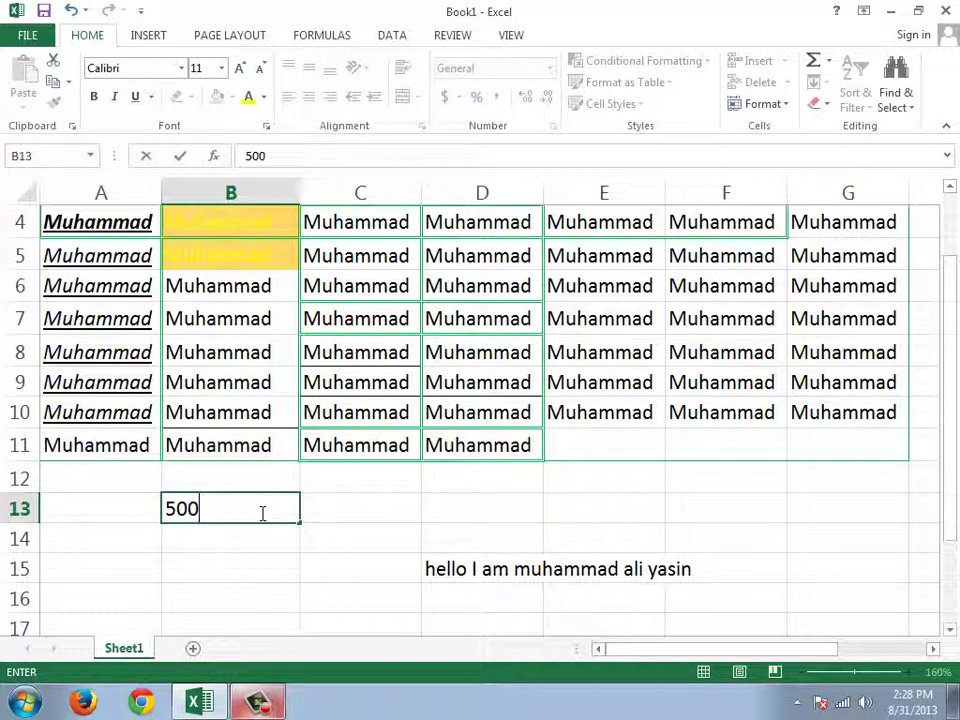
key("Return")
key("Return")
Copy the 500 in cell B13 into cells C13, D13, E13 and F13
left_click(240, 510)
key("ctrl+c")
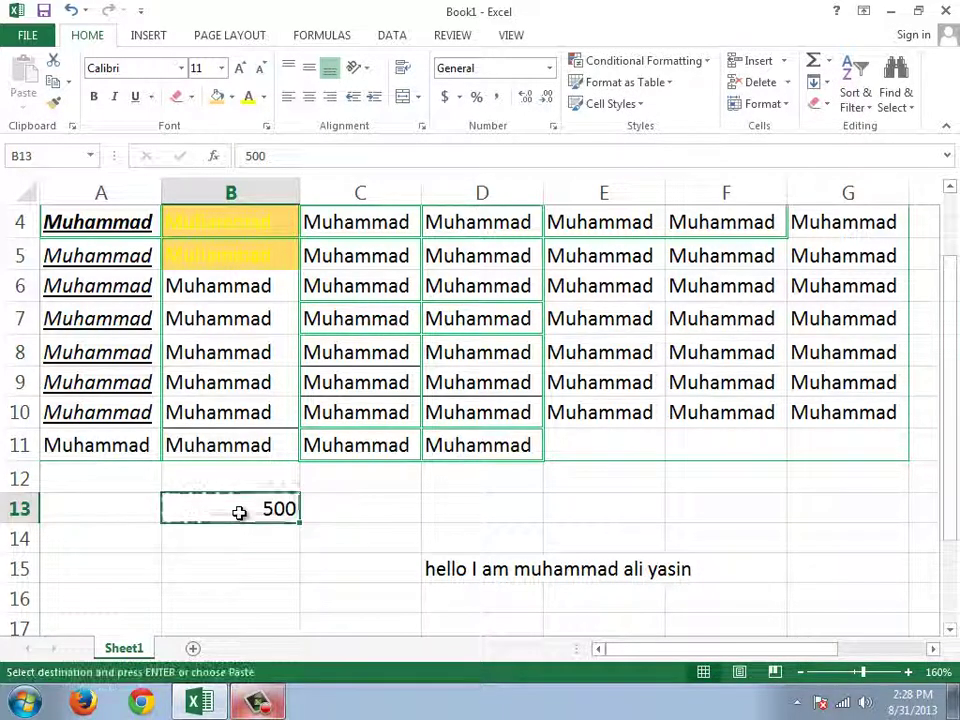
left_click(383, 516)
left_click(486, 510, "ctrl")
left_click(587, 506, "ctrl")
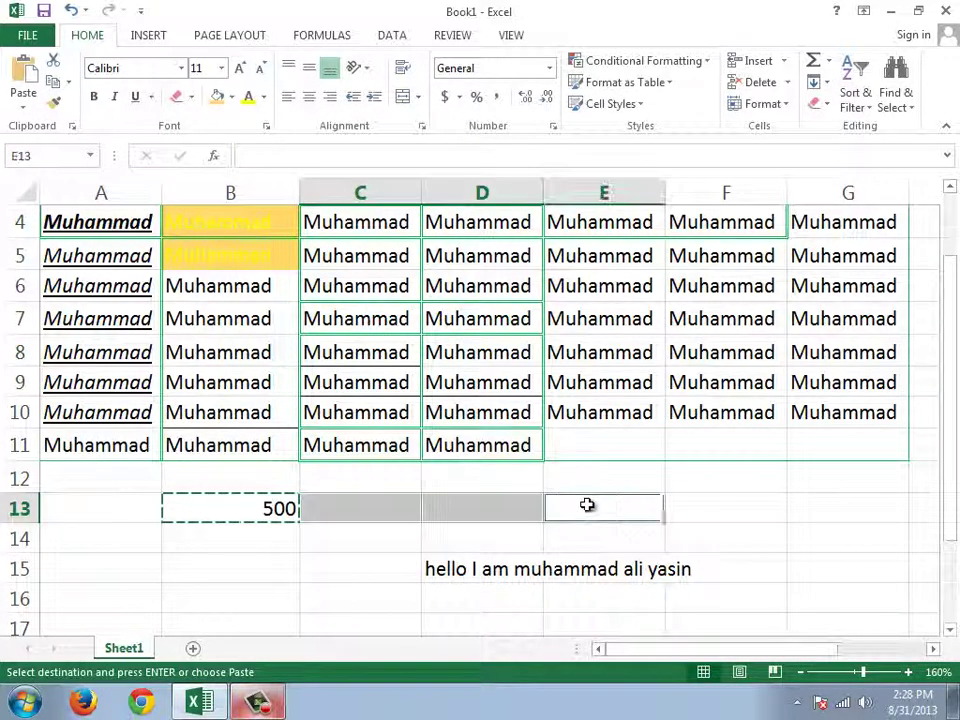
left_click(721, 500, "ctrl")
key("ctrl+v")
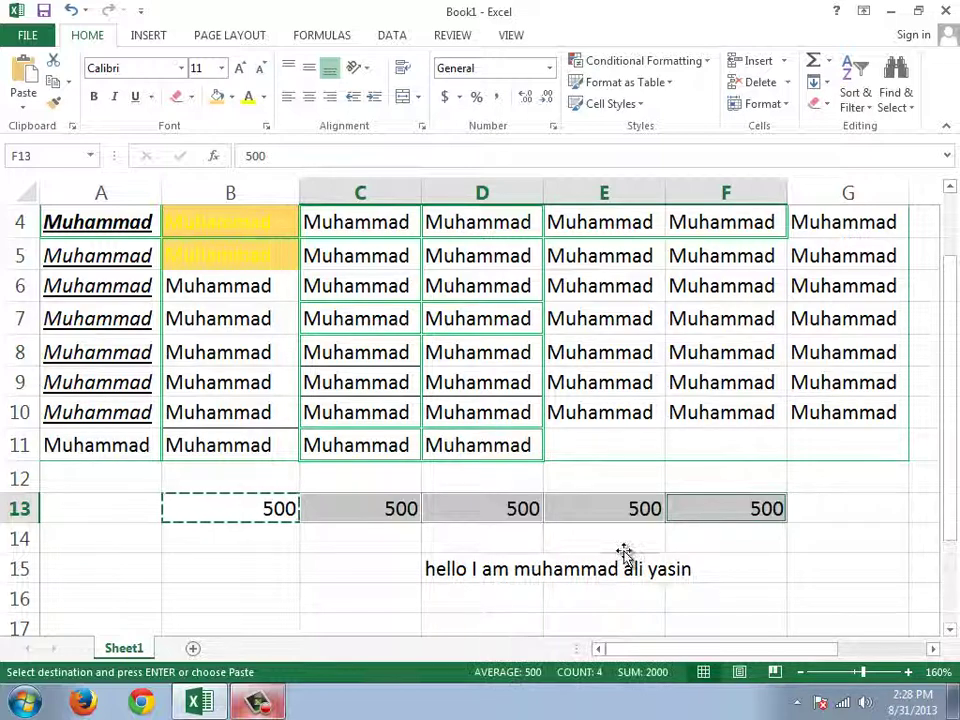
left_click(612, 540)
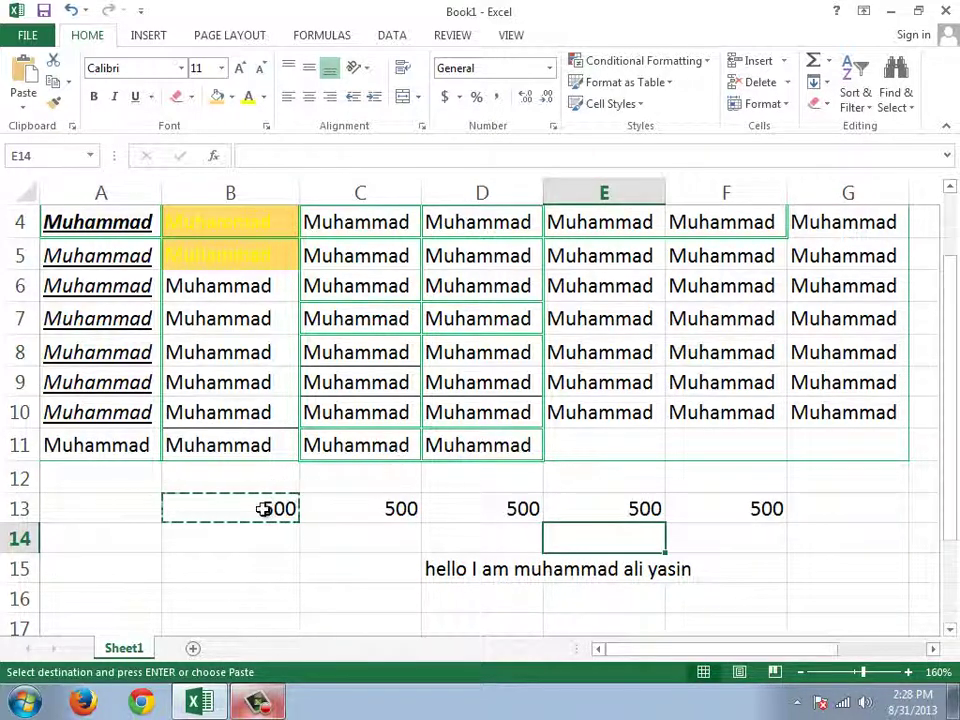
Apply the dollar Accounting format to cell B13 and extend it to five decimal places
left_click(261, 508)
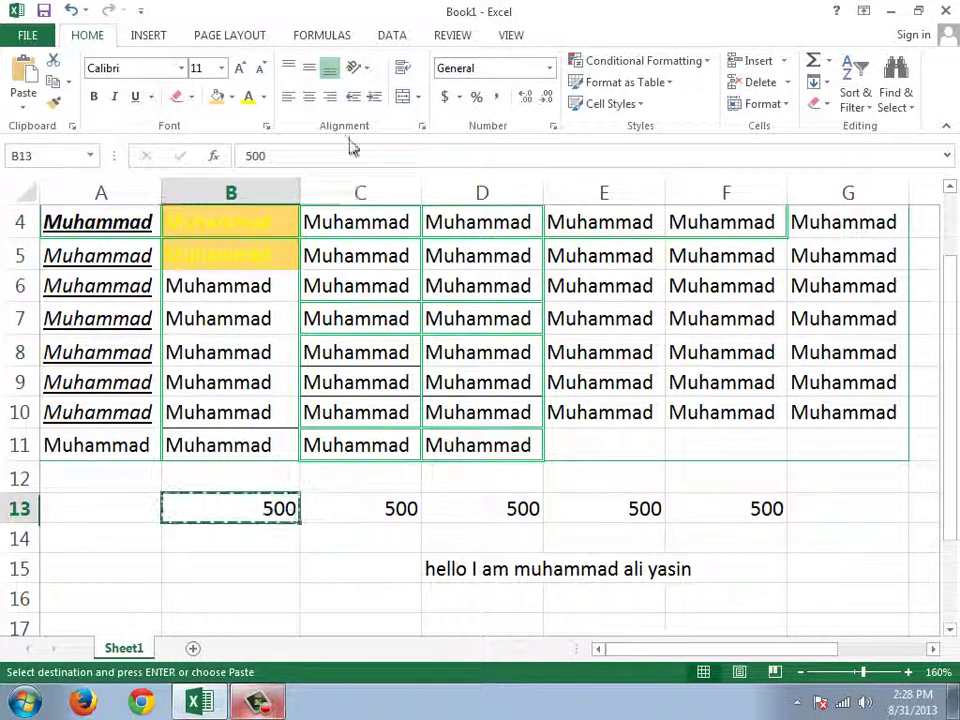
left_click(446, 99)
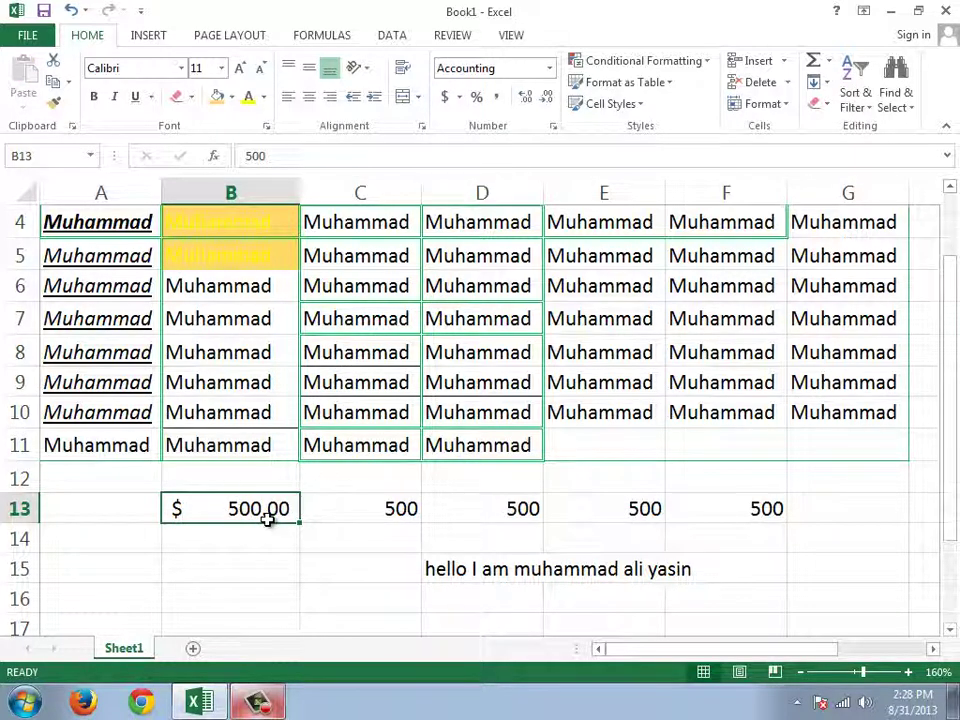
left_click(548, 99)
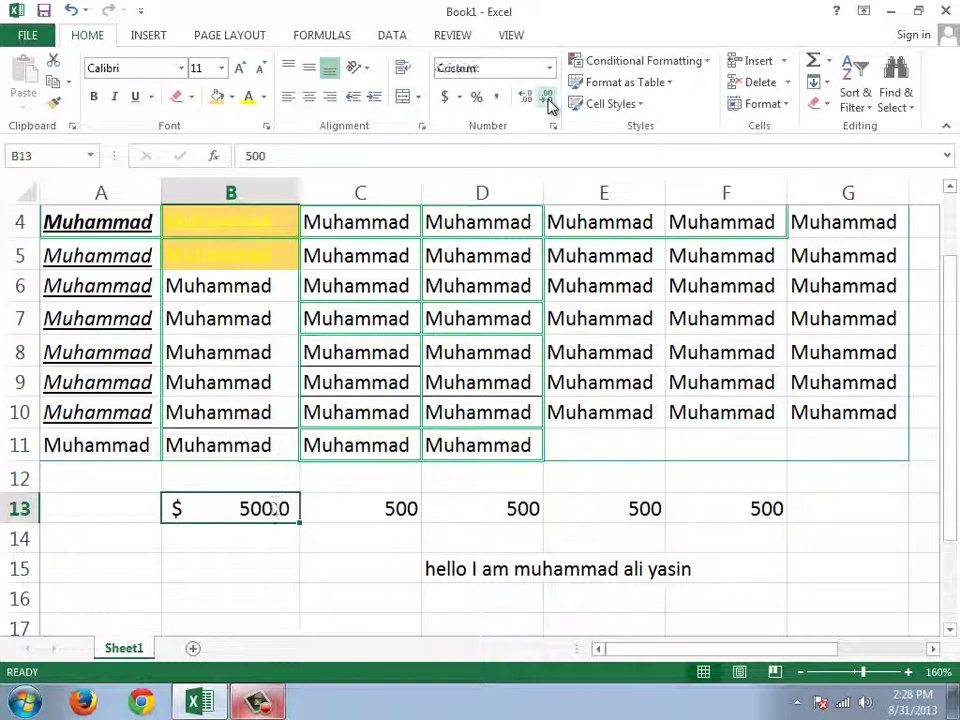
left_click(527, 99)
double_click(527, 99)
left_click(530, 99)
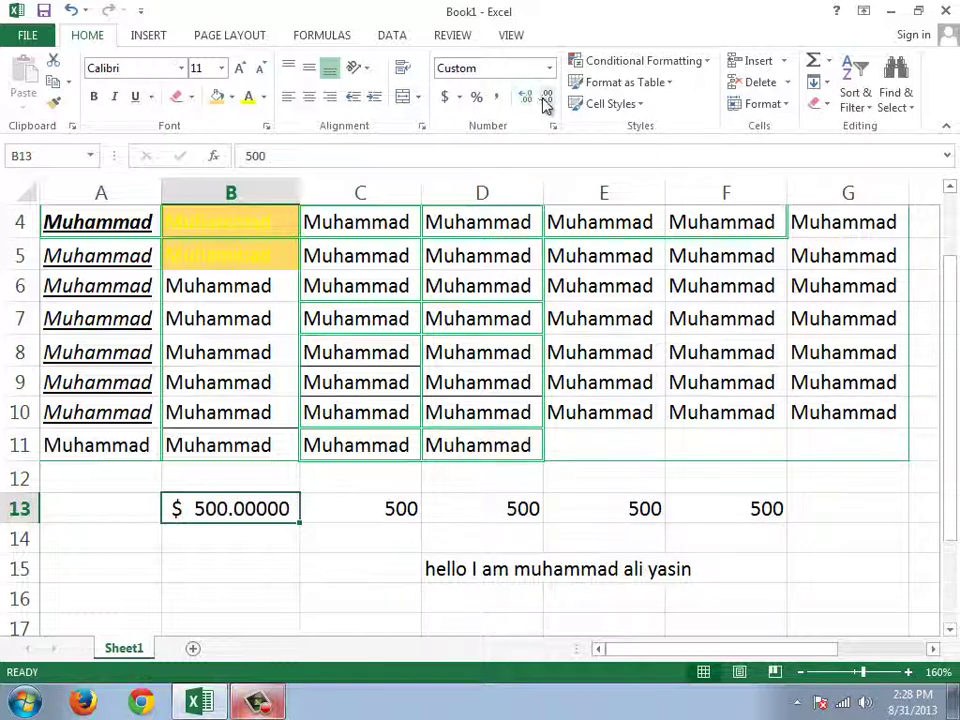
Reduce the dollar amount in cell B13 to zero decimal places
left_click(548, 99)
double_click(548, 99)
double_click(548, 99)
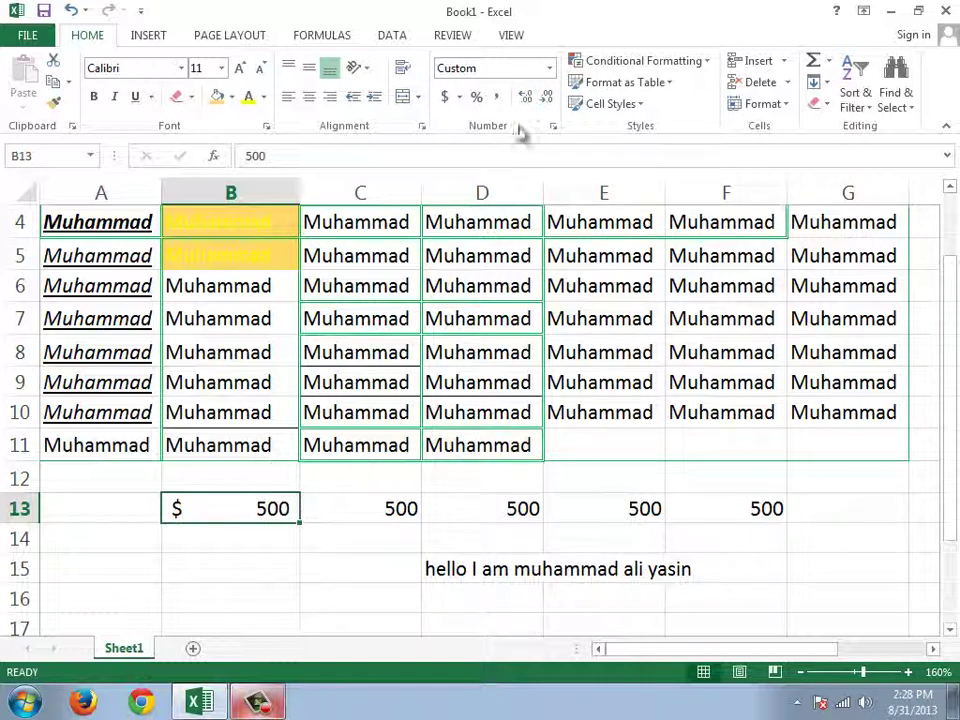
Start an Accounting number format for cell C13 with SAR as the currency symbol
left_click(392, 512)
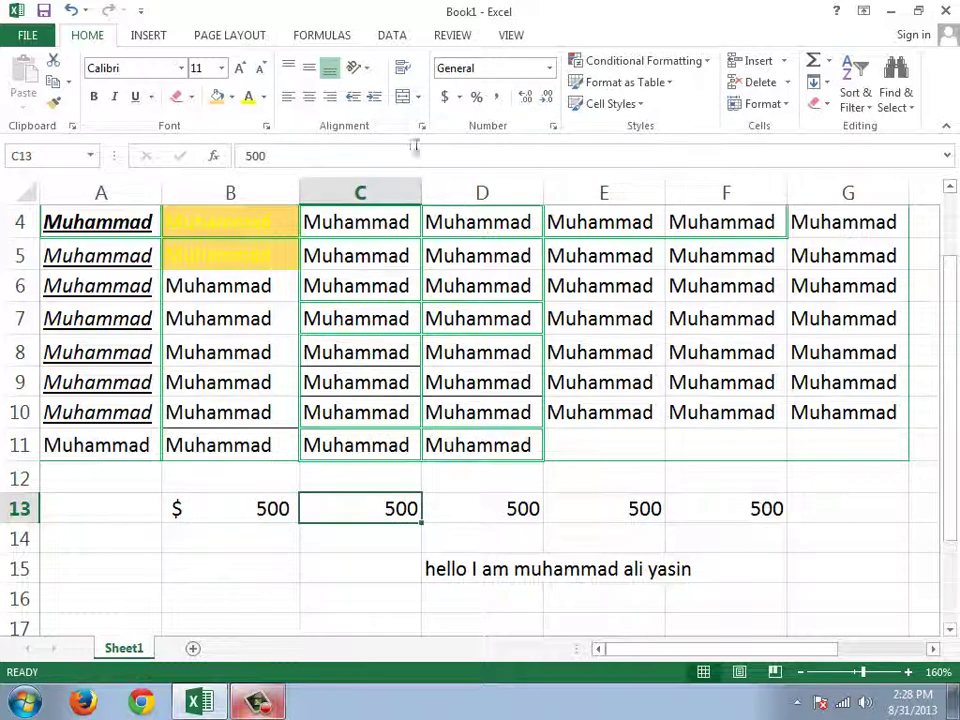
left_click(461, 99)
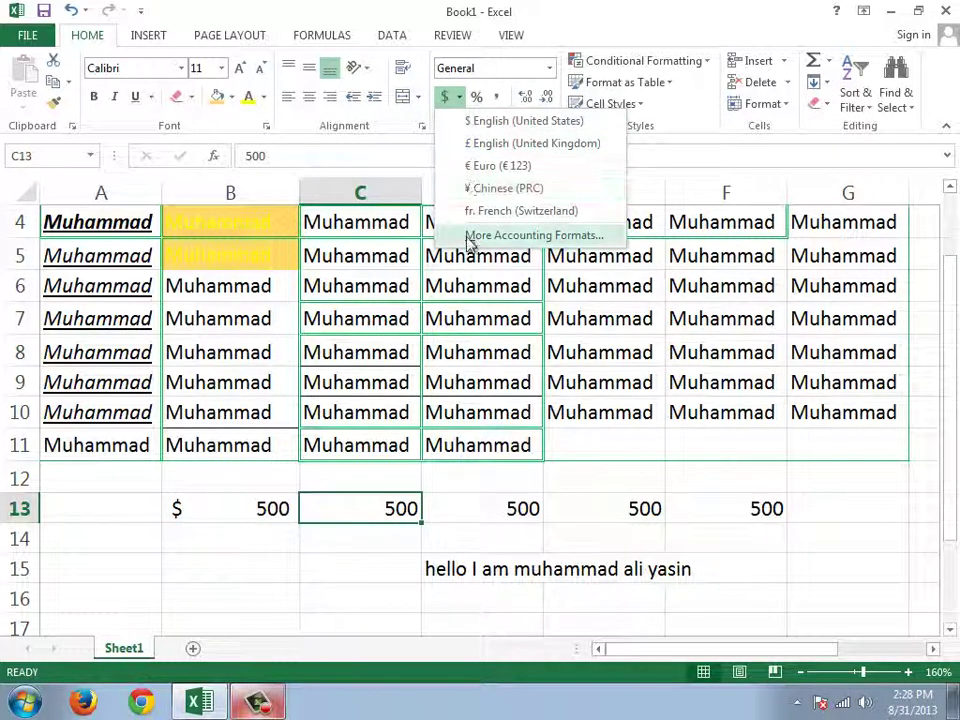
left_click(460, 100)
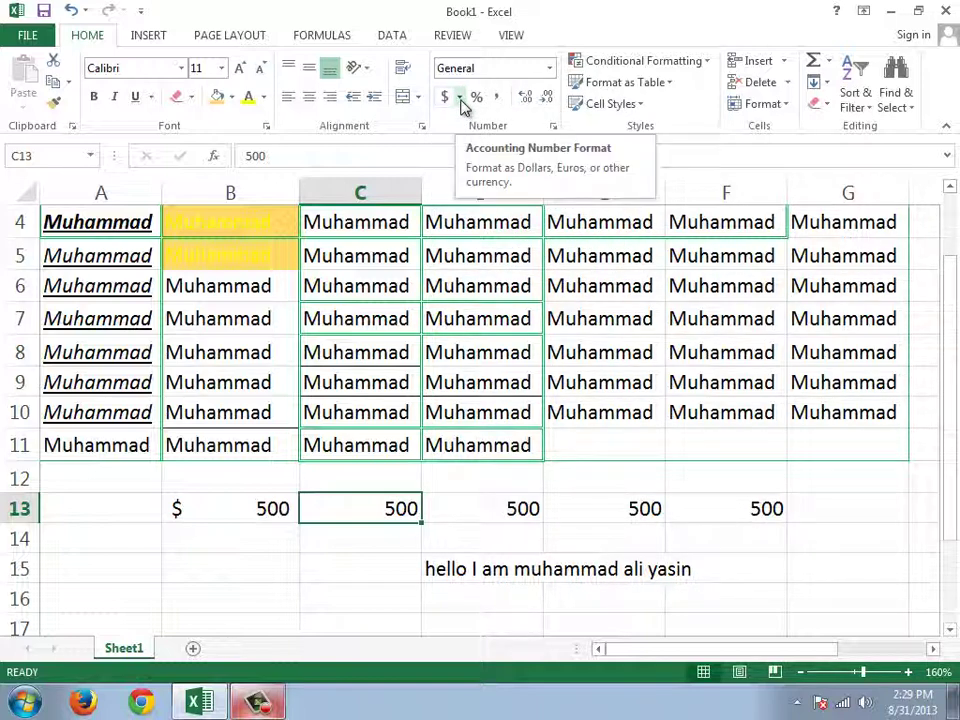
left_click(460, 98)
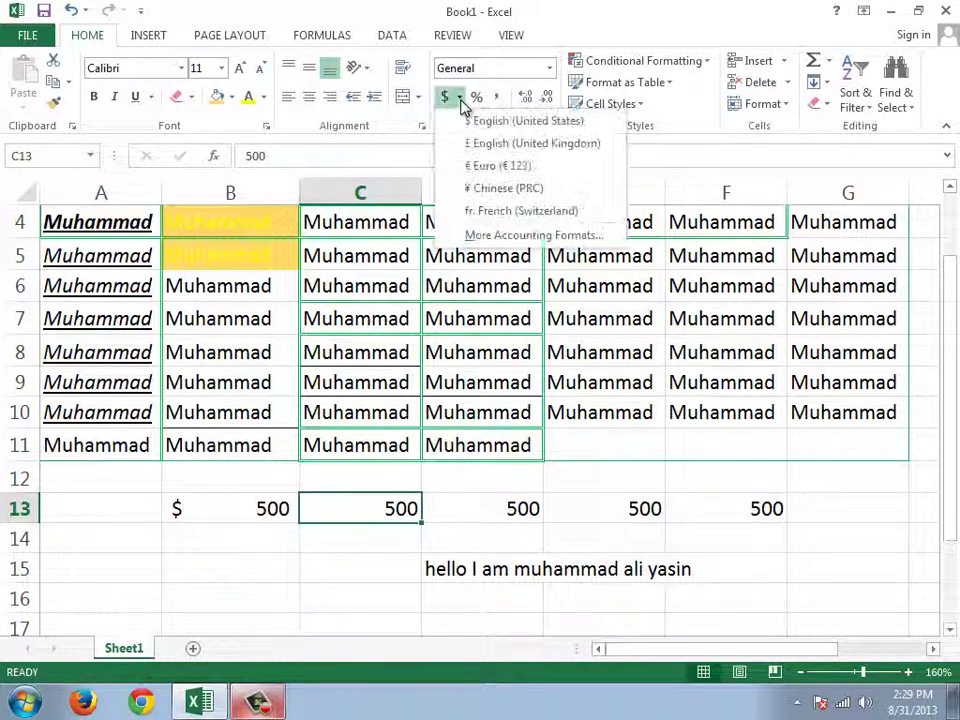
left_click(472, 236)
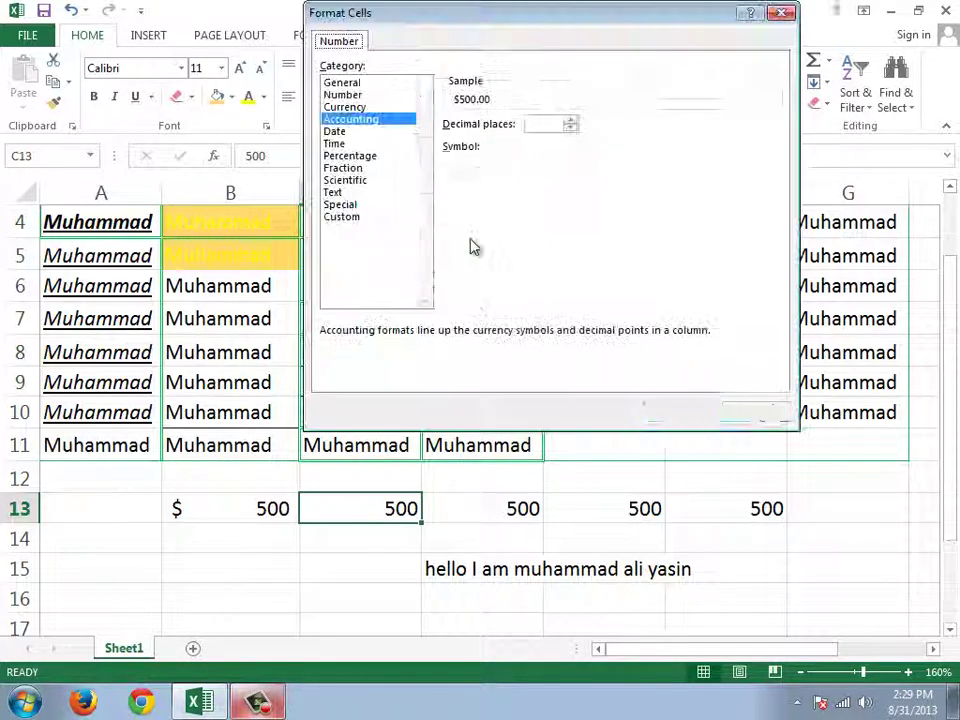
left_click(520, 150)
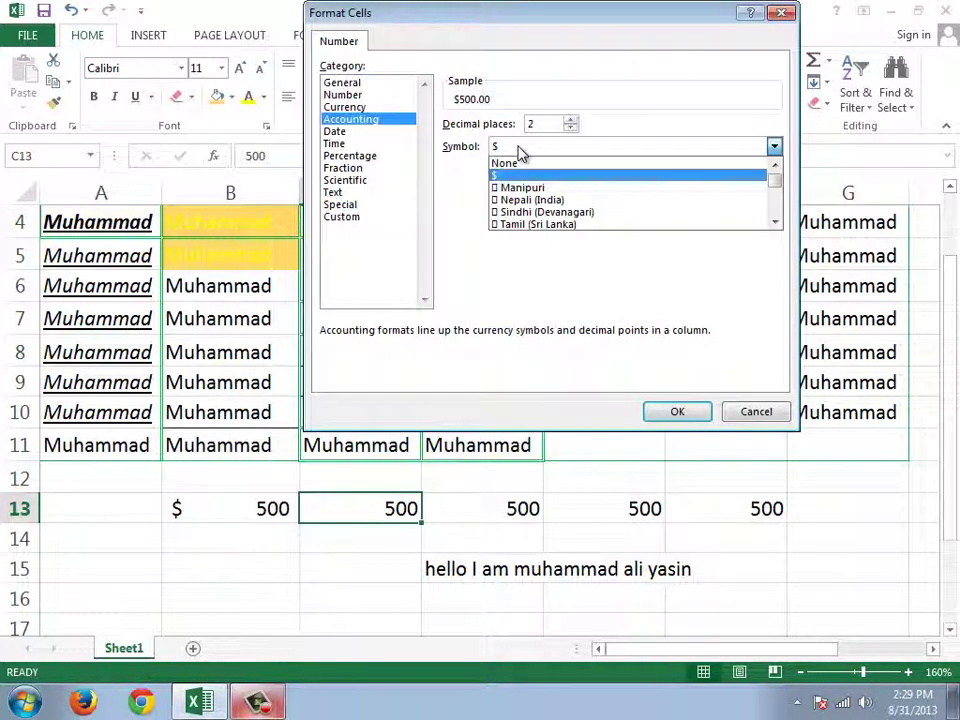
left_click(524, 153)
left_click(524, 150)
key("s")
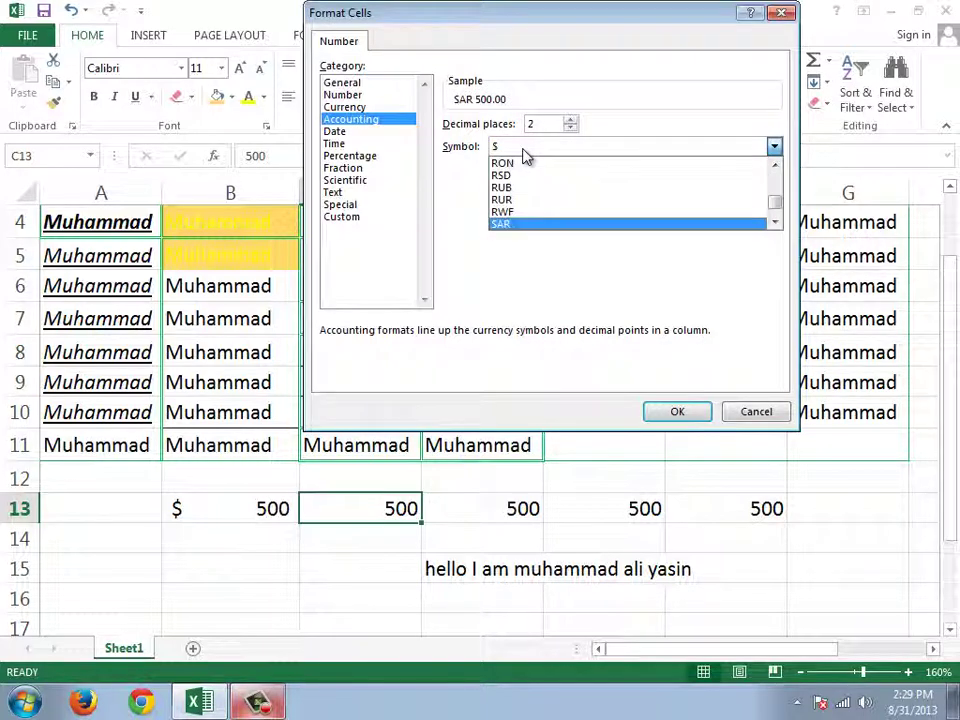
left_click(514, 224)
Set the SAR format to 0 decimal places and apply it to cell C13
left_click(774, 147)
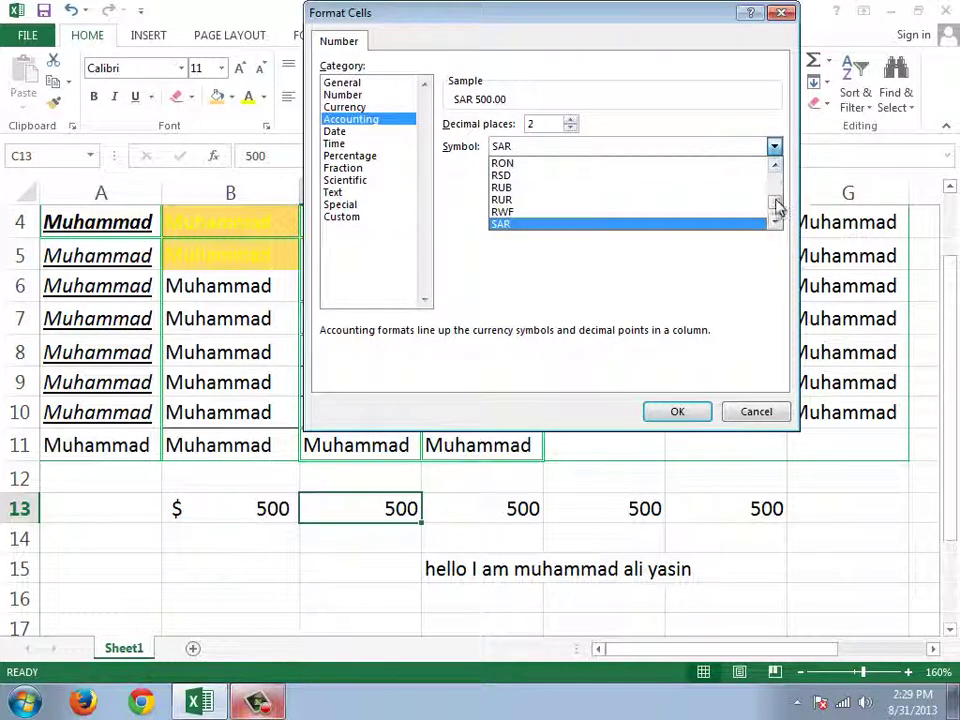
left_click_drag(777, 205, 776, 167)
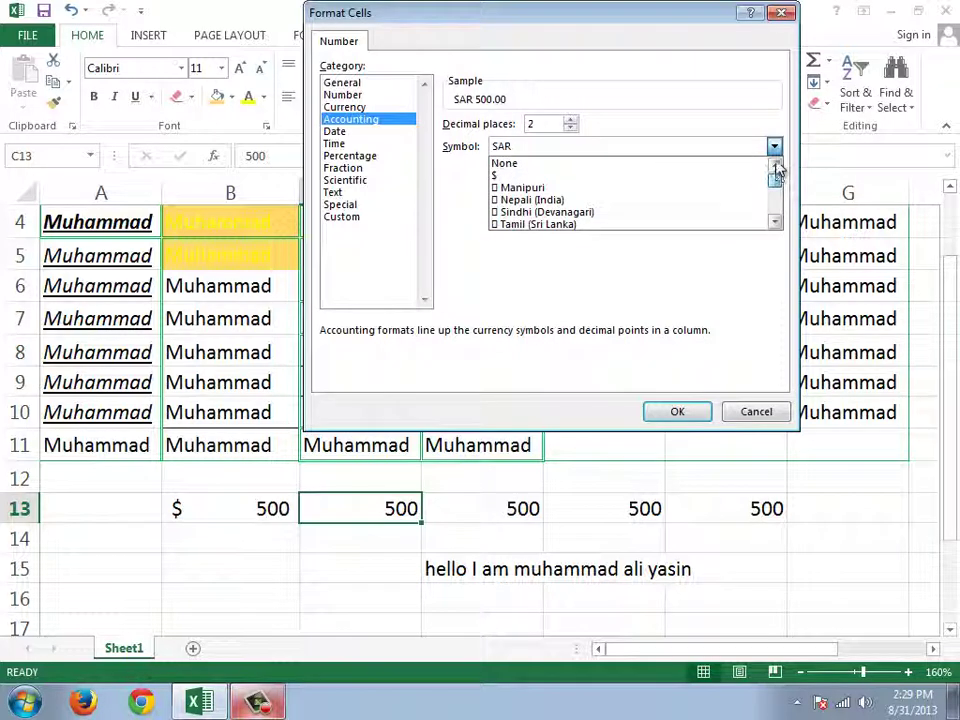
left_click(583, 152)
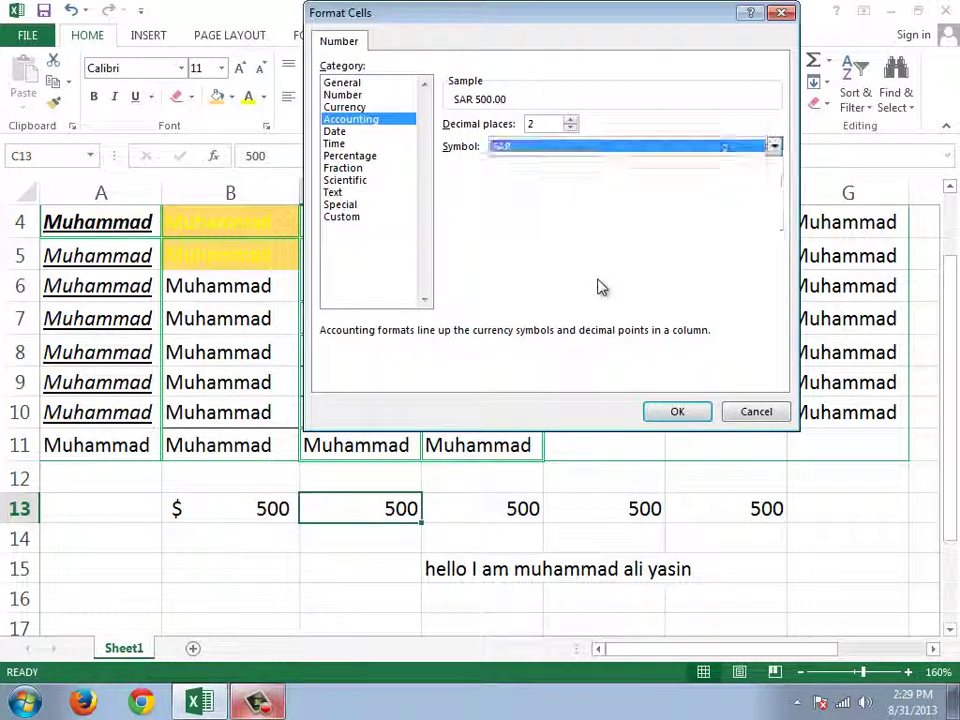
left_click(555, 122)
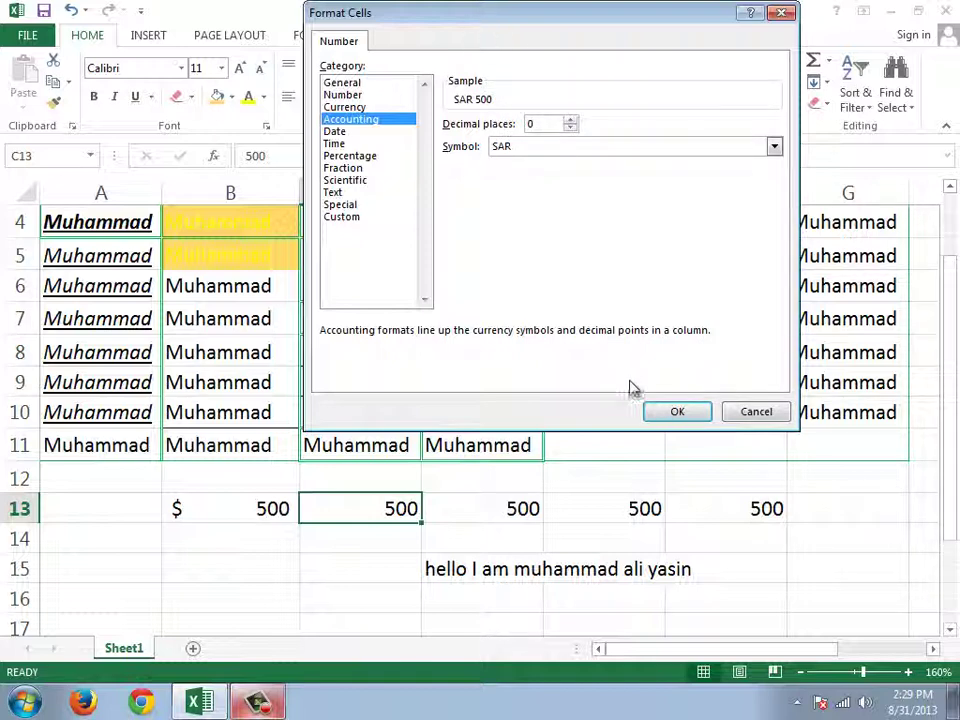
left_click(676, 412)
Format cell D13 with the Percent Style
left_click(455, 516)
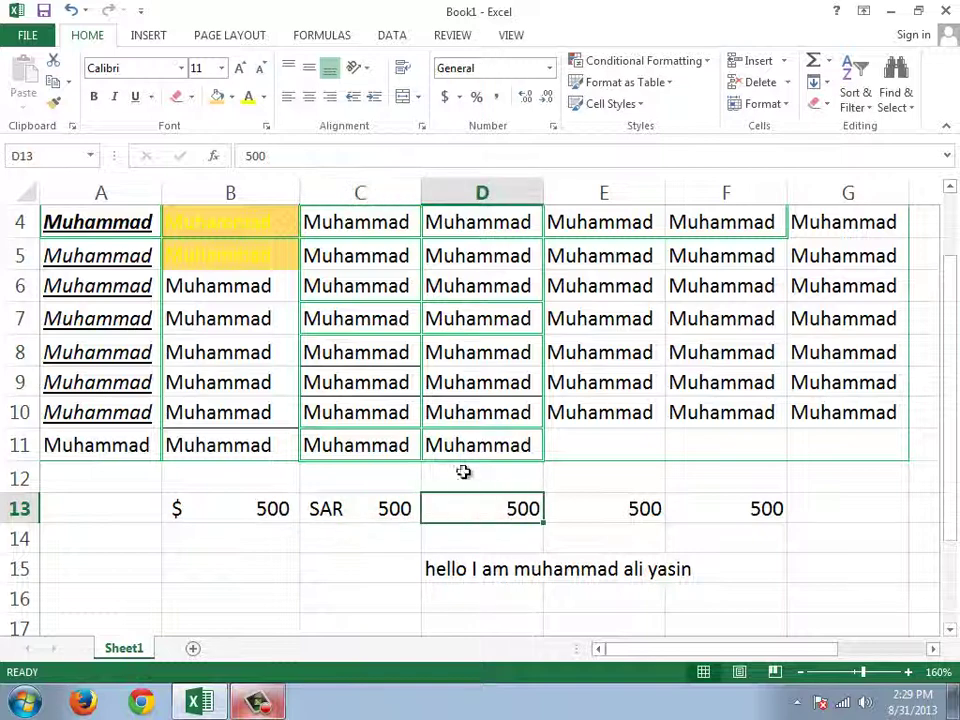
left_click(458, 97)
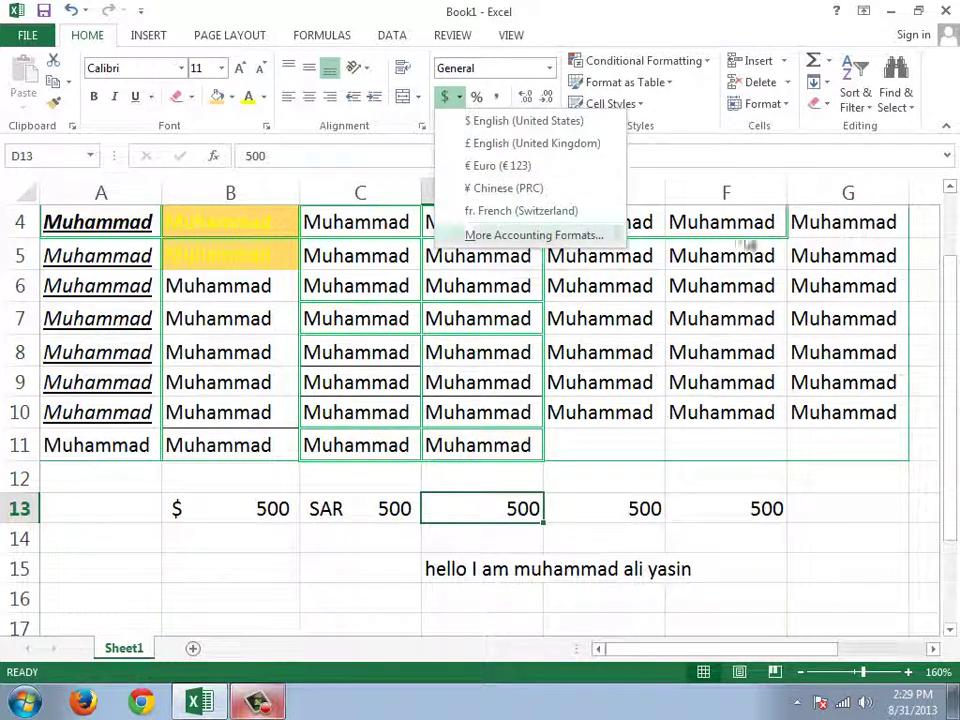
left_click(707, 398)
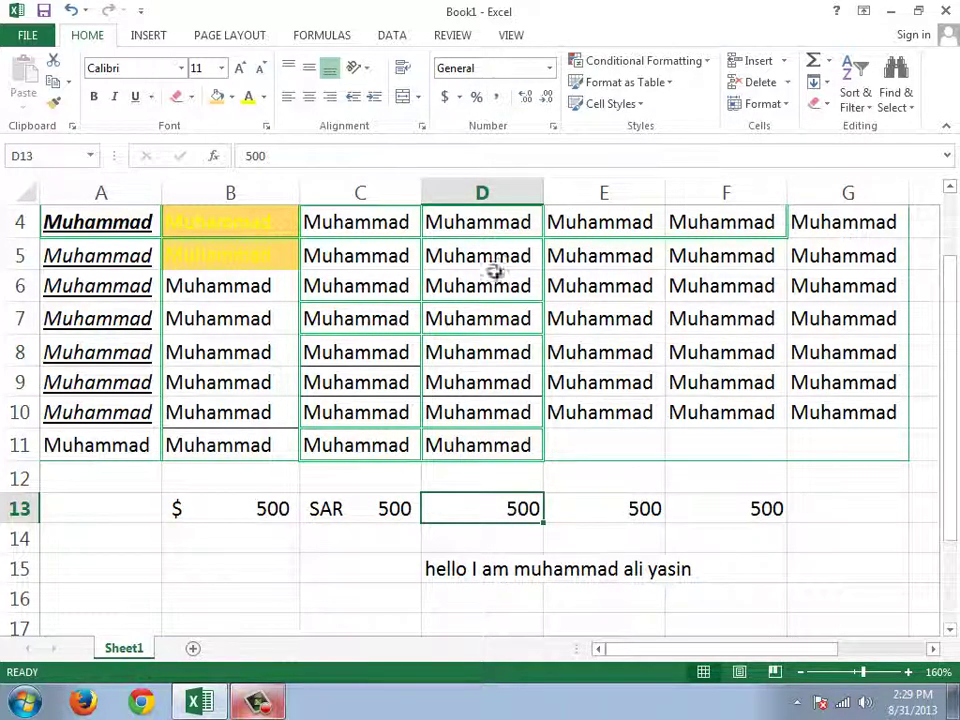
left_click(477, 97)
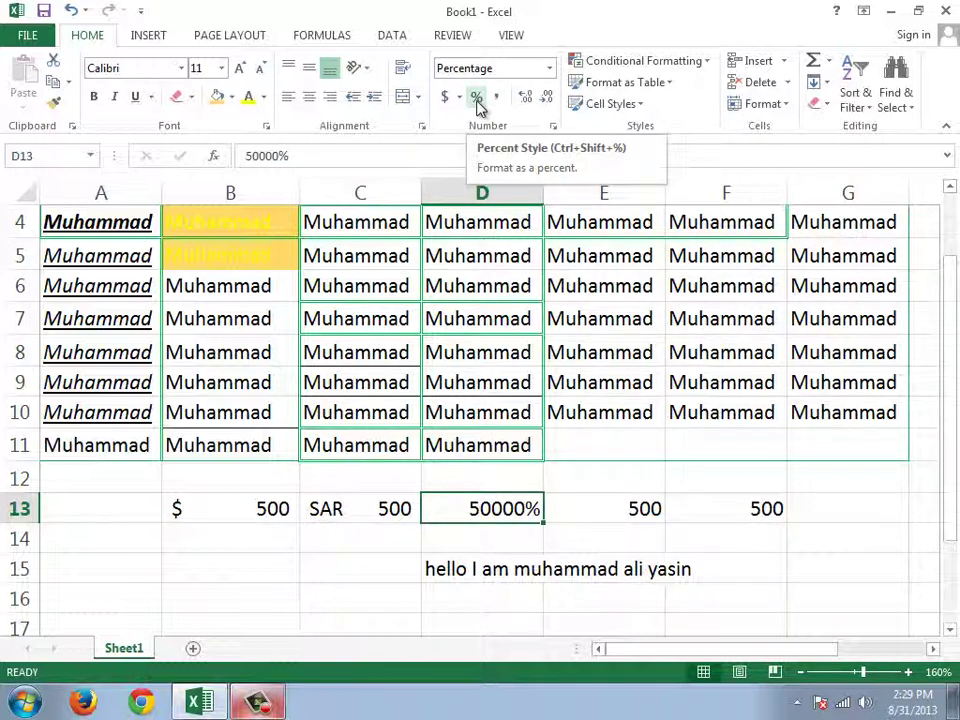
left_click(589, 514)
left_click(508, 506)
double_click(499, 514)
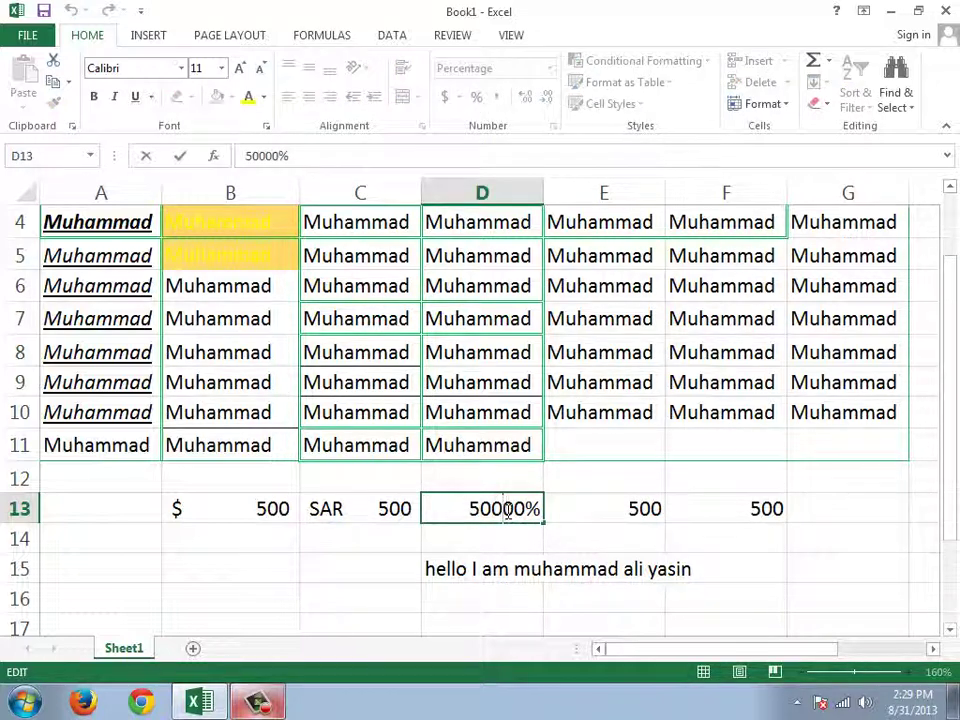
left_click(530, 534)
Apply the Comma Style number format to cells D13, E13 and F13 one after another
left_click(506, 511)
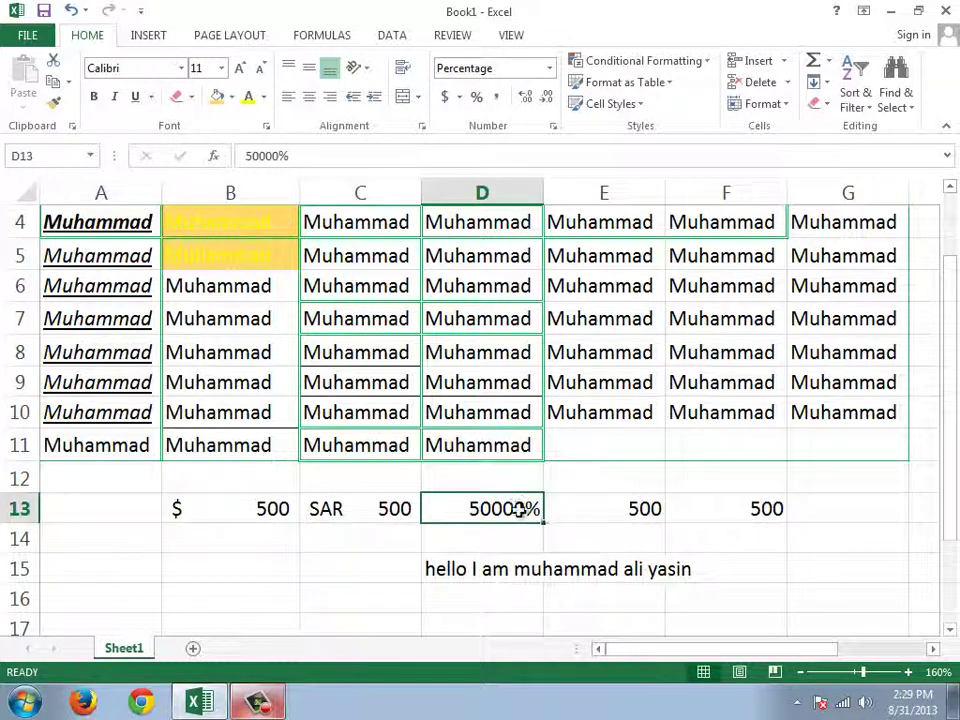
left_click(498, 97)
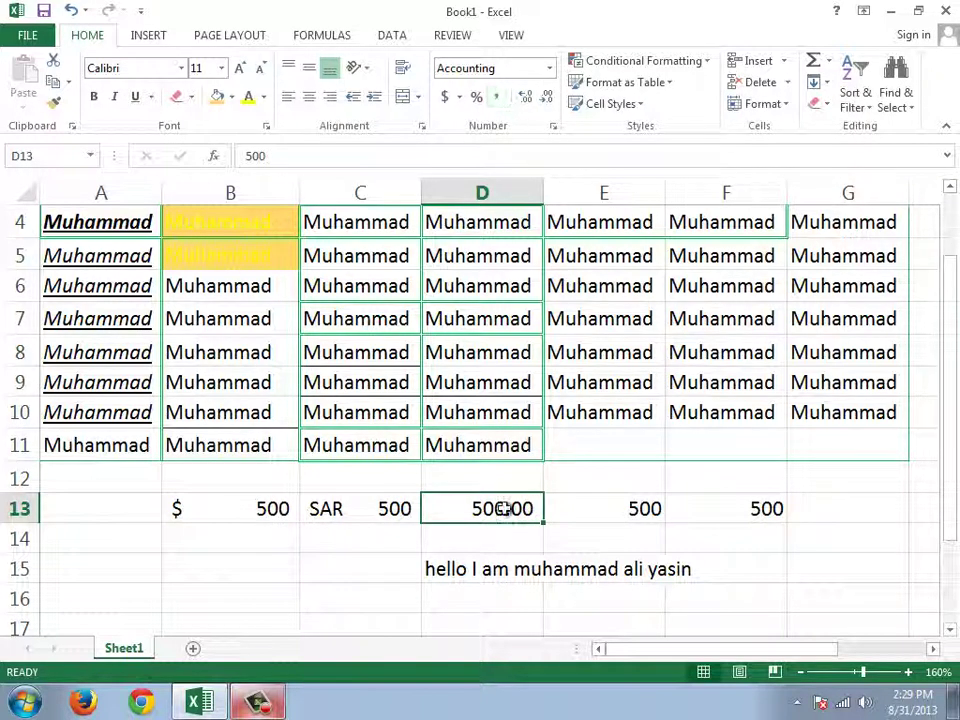
left_click(592, 514)
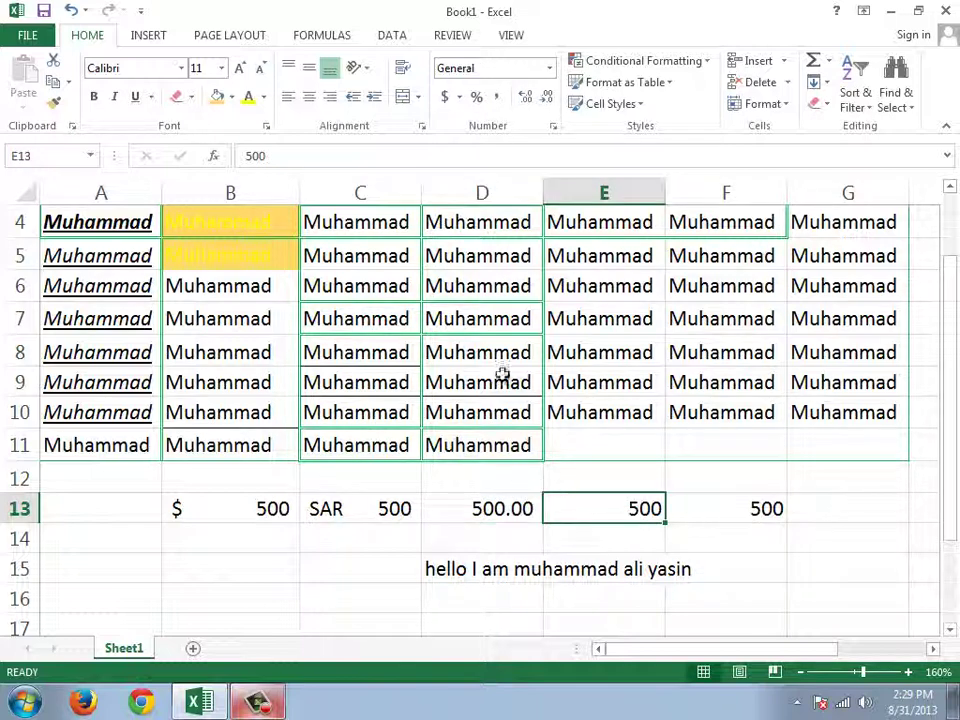
left_click(498, 97)
left_click(743, 520)
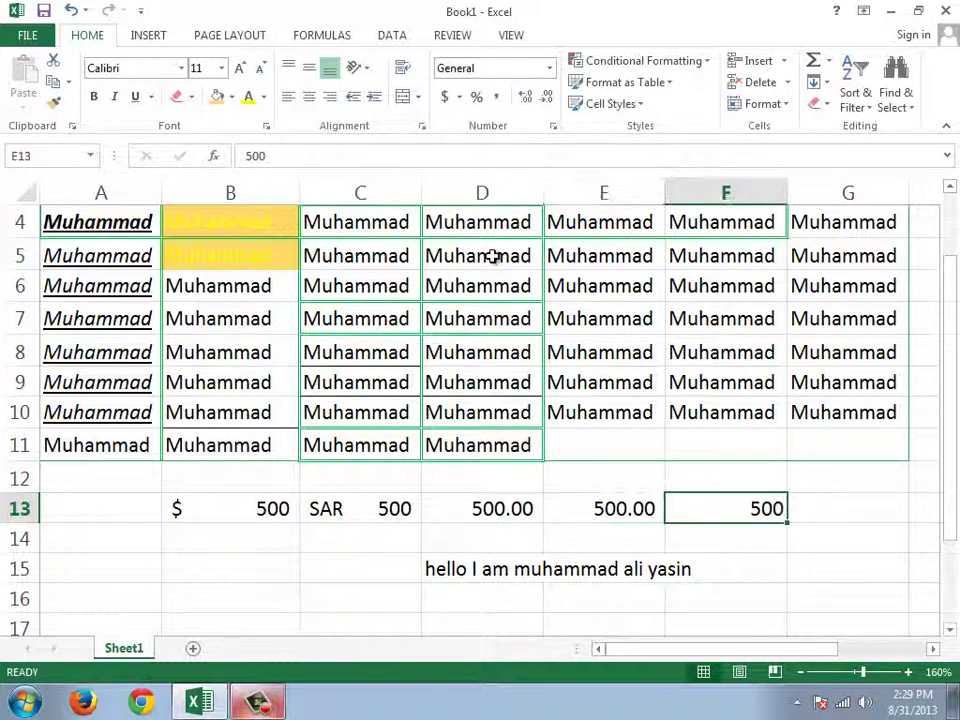
left_click(498, 97)
left_click(258, 700)
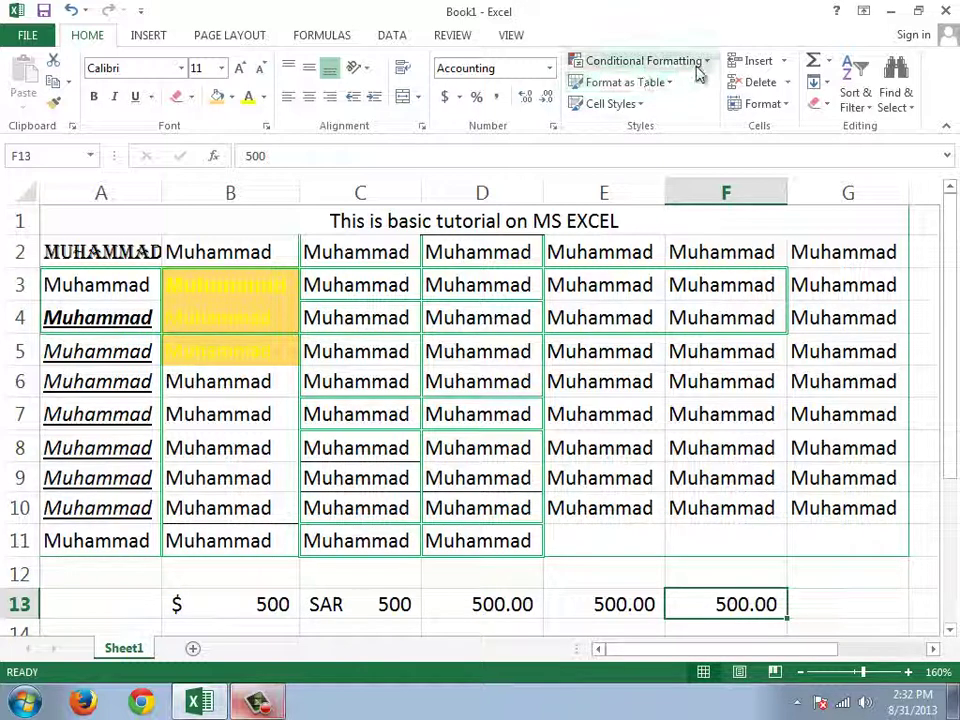
left_click(676, 90)
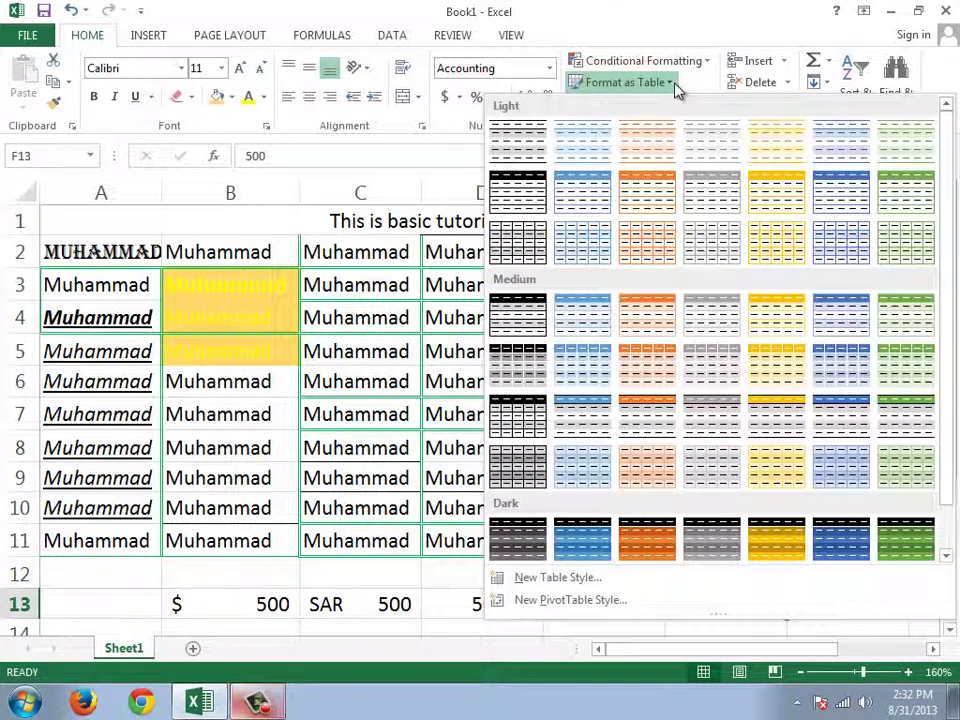
left_click(670, 86)
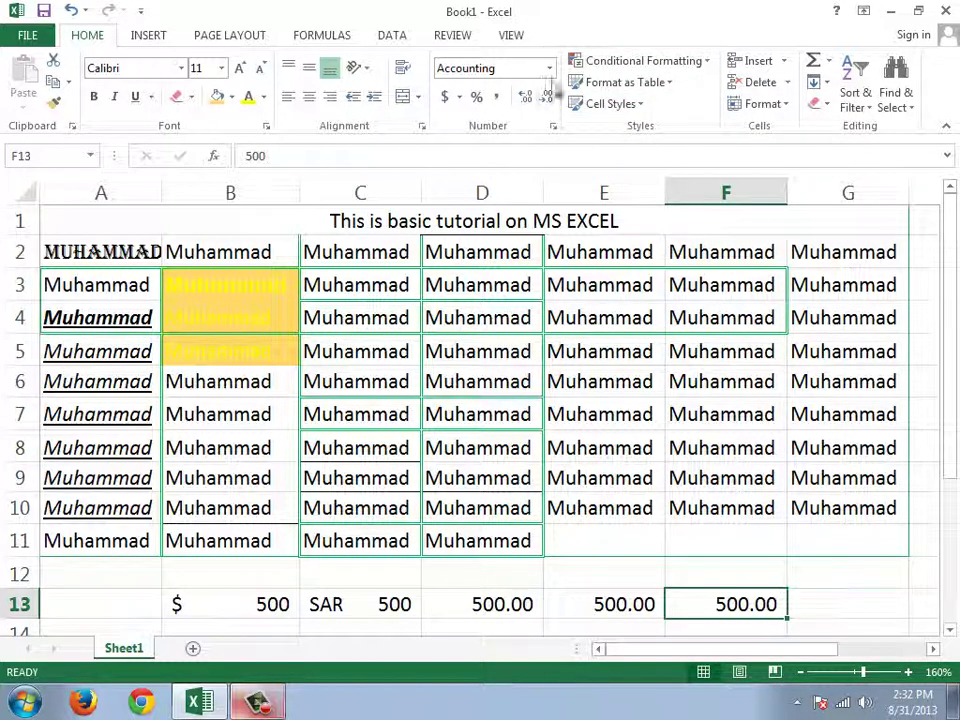
left_click(784, 61)
left_click(22, 172)
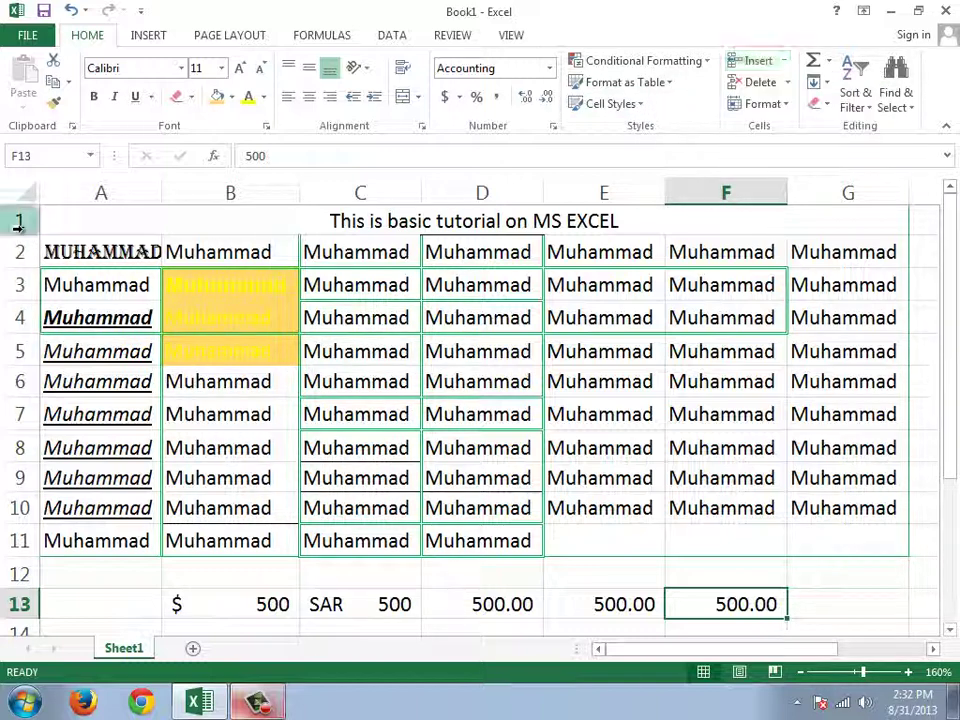
Insert cells at the merged title in row 1, shifting the existing cells down
left_click(82, 226)
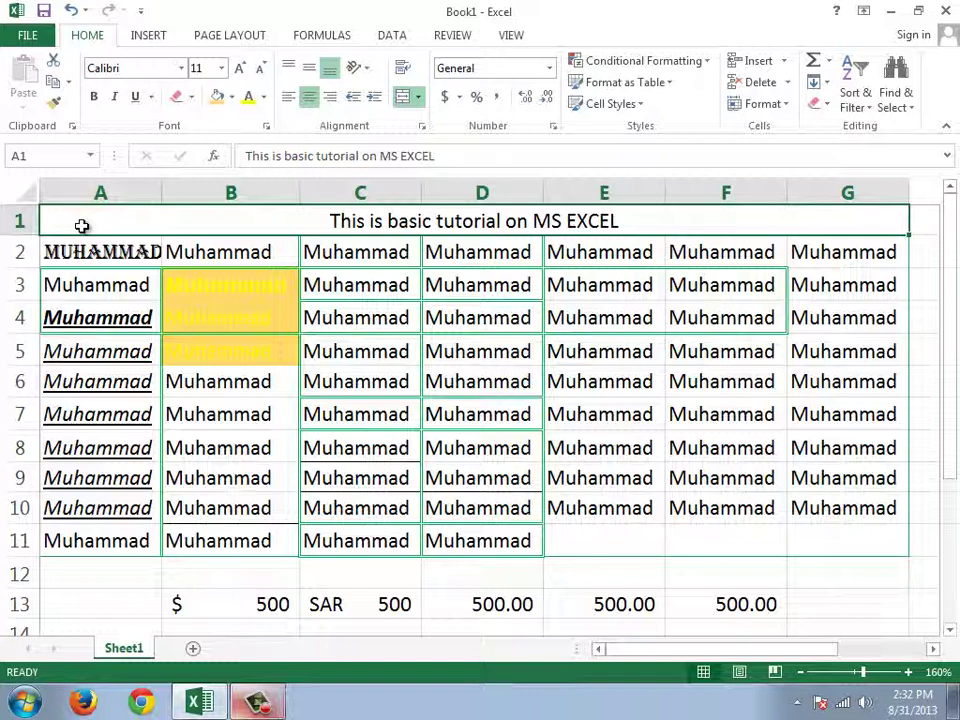
left_click(784, 61)
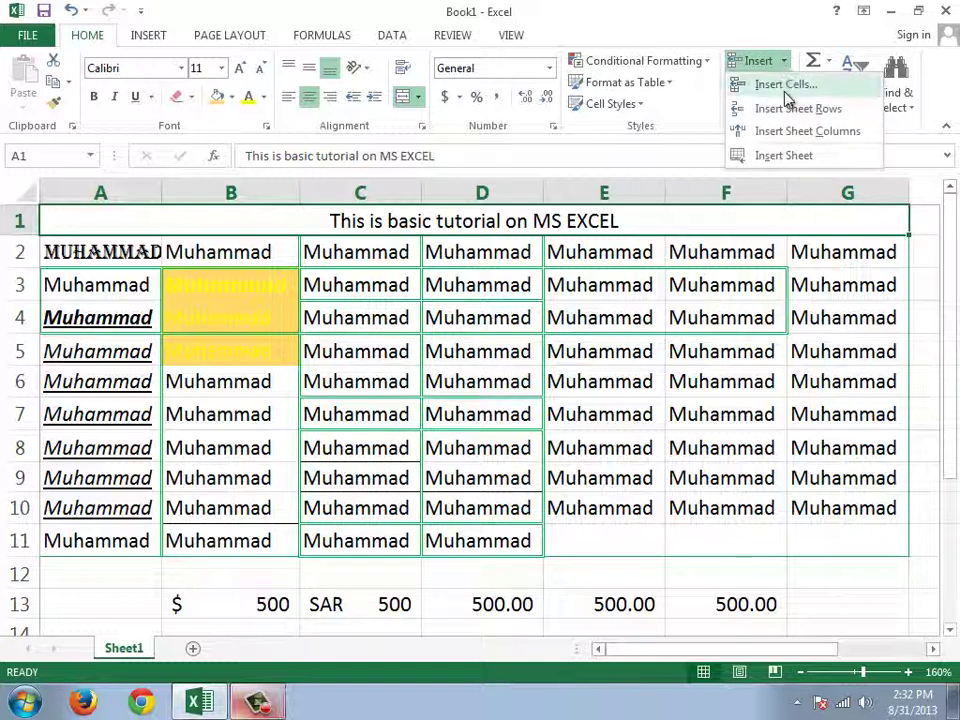
left_click(785, 90)
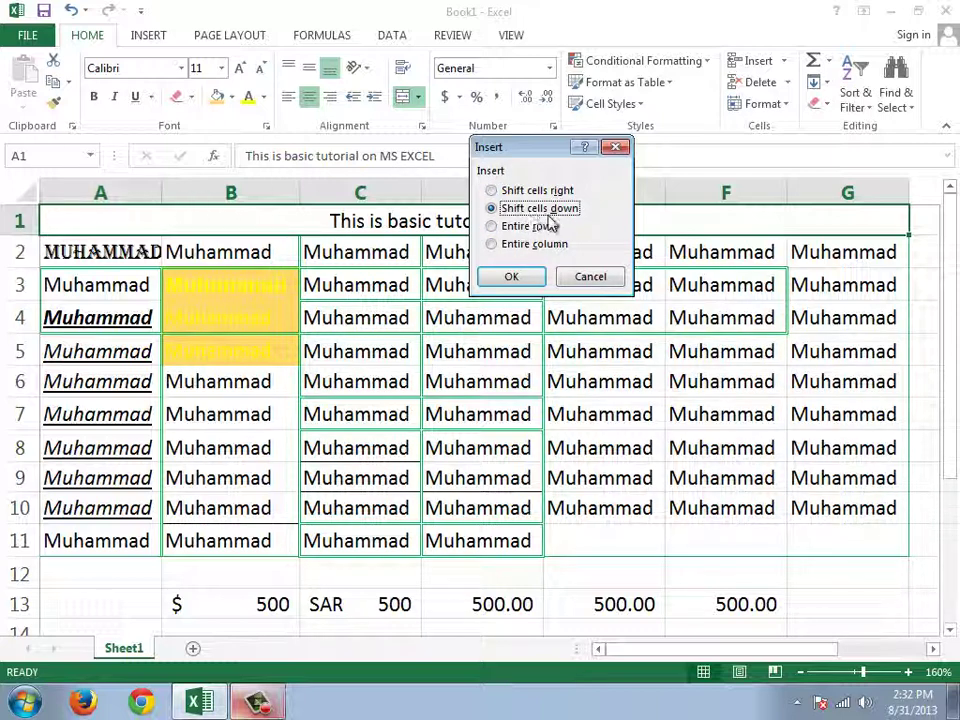
left_click(511, 276)
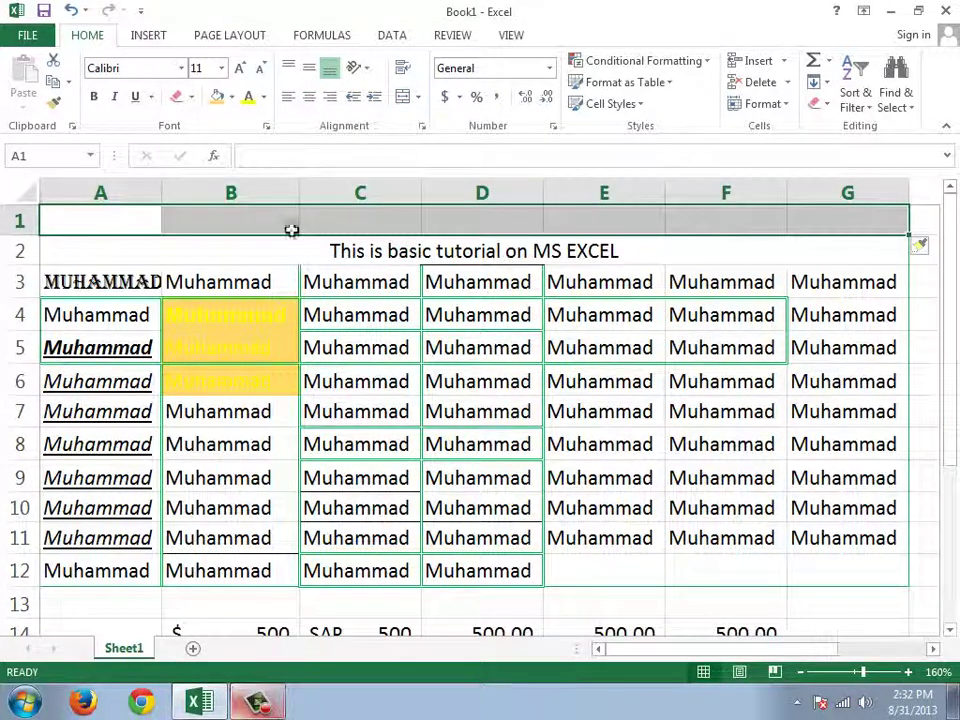
Insert a new sheet row above the empty row 1
left_click(422, 252)
left_click(418, 227)
left_click_drag(418, 227, 821, 231)
left_click(786, 62)
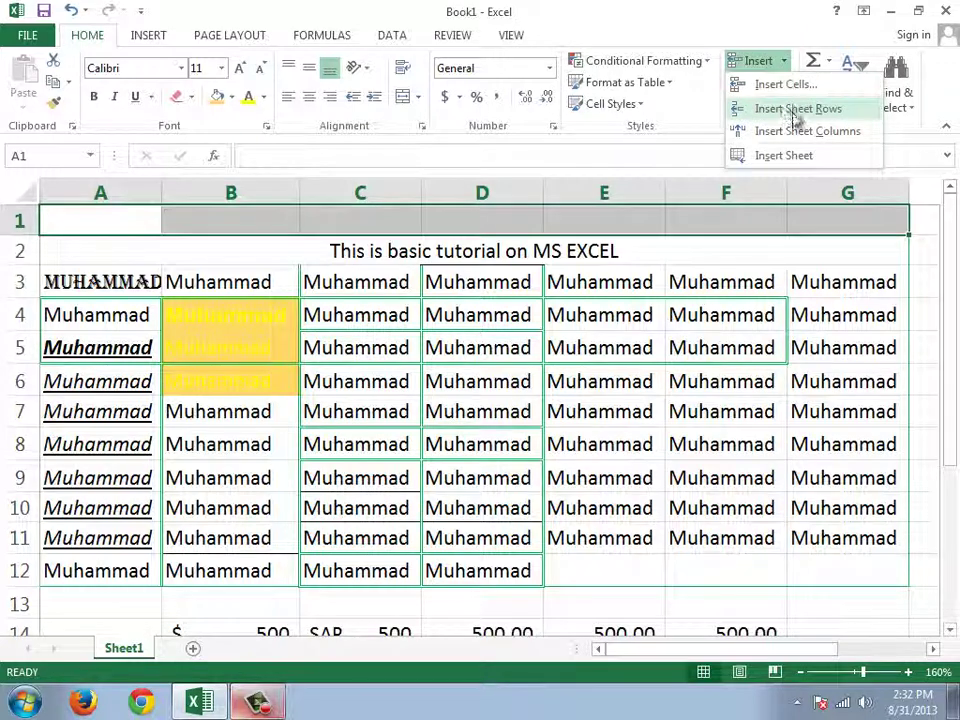
left_click(797, 110)
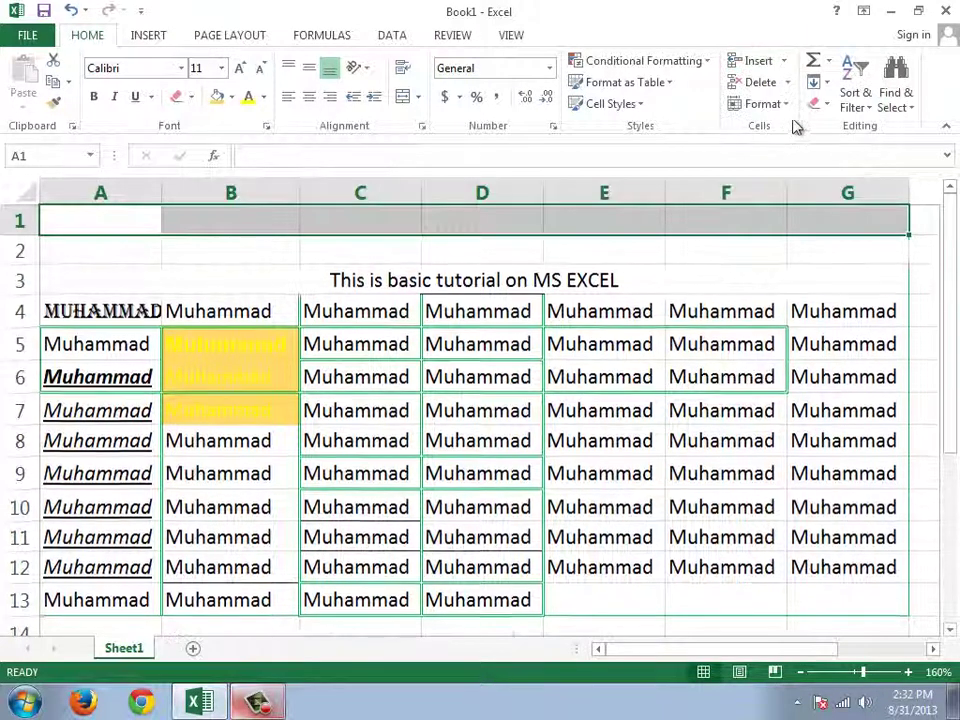
Try inserting sheet columns at the selected range A1:G1, and undo the insertion
left_click(789, 64)
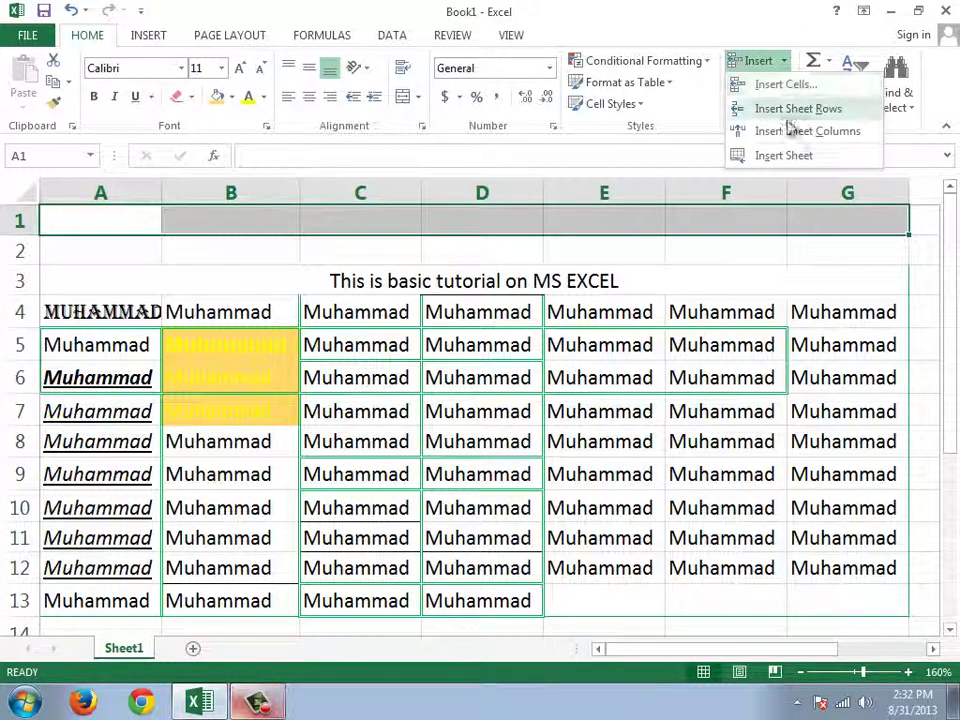
left_click(797, 138)
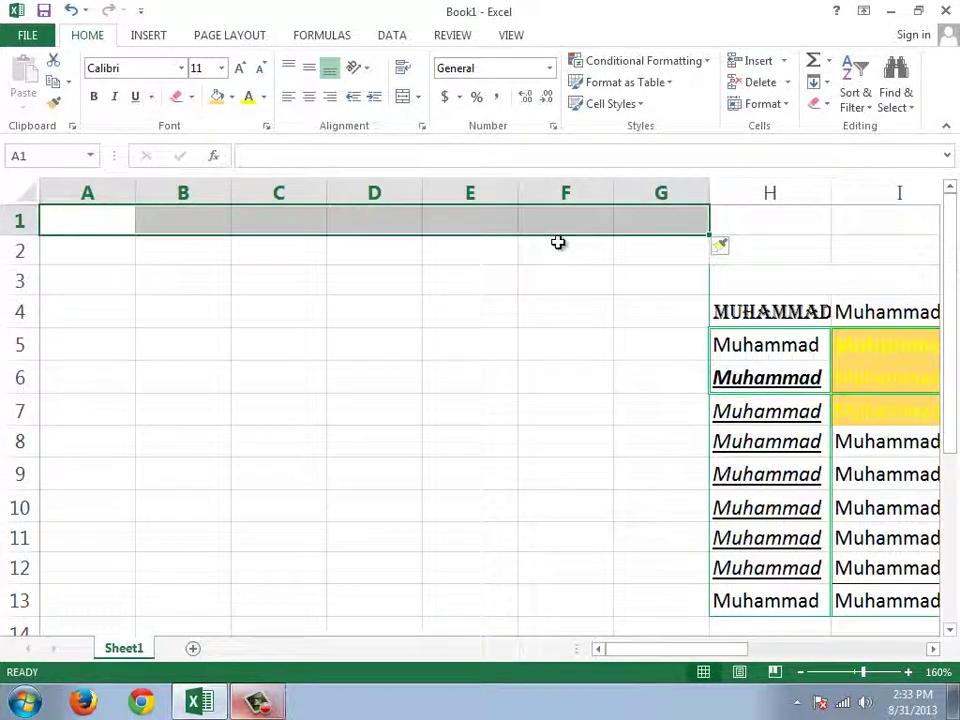
key("ctrl+z")
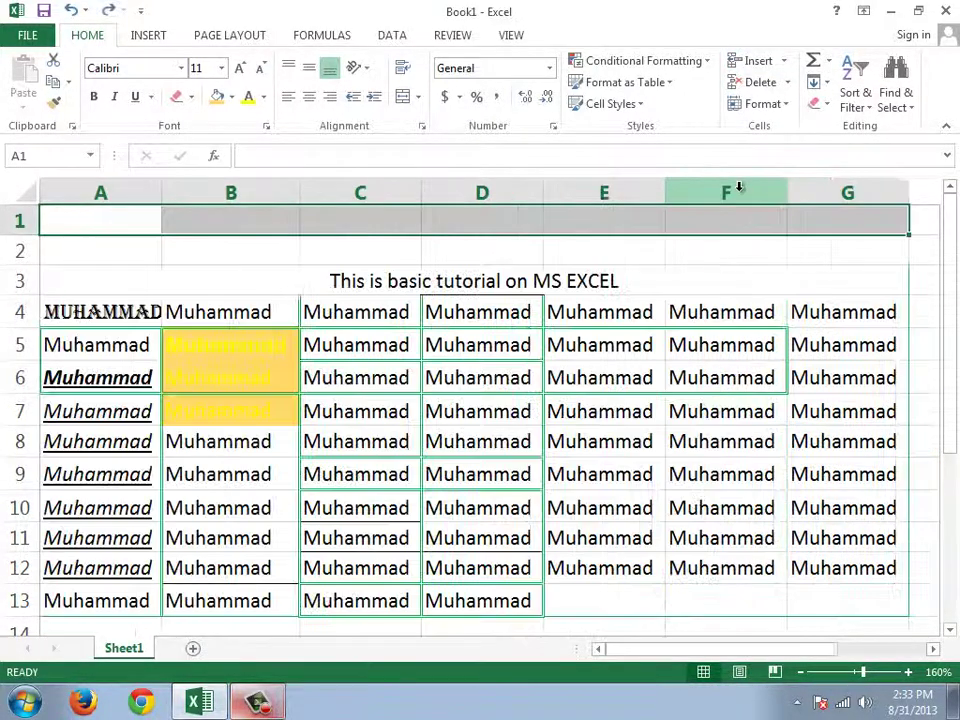
Insert a new blank worksheet into the workbook
left_click(788, 64)
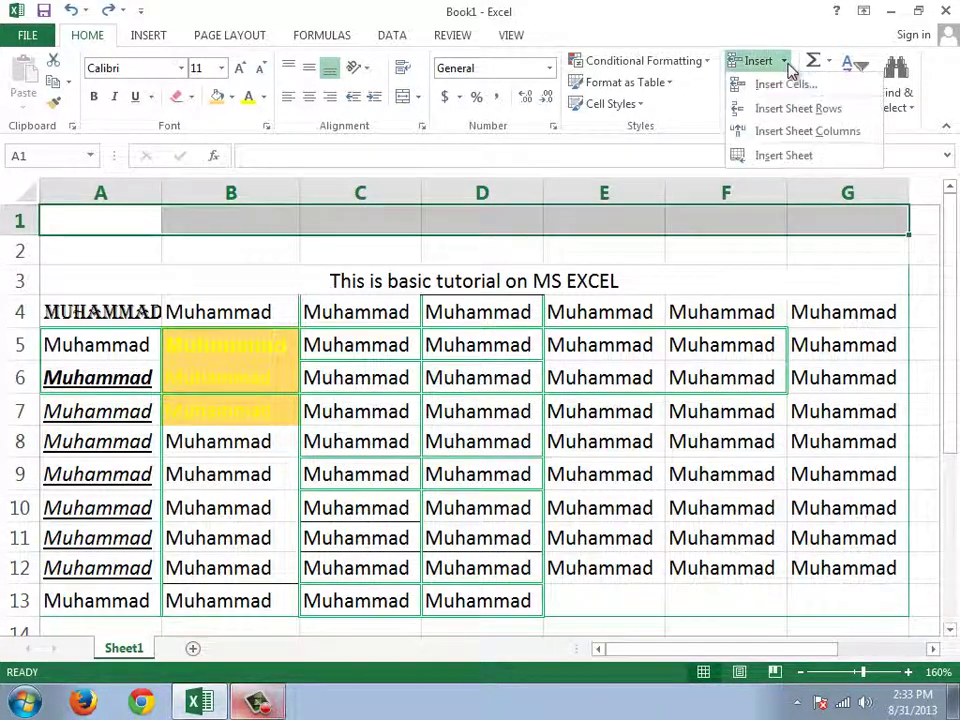
left_click(791, 156)
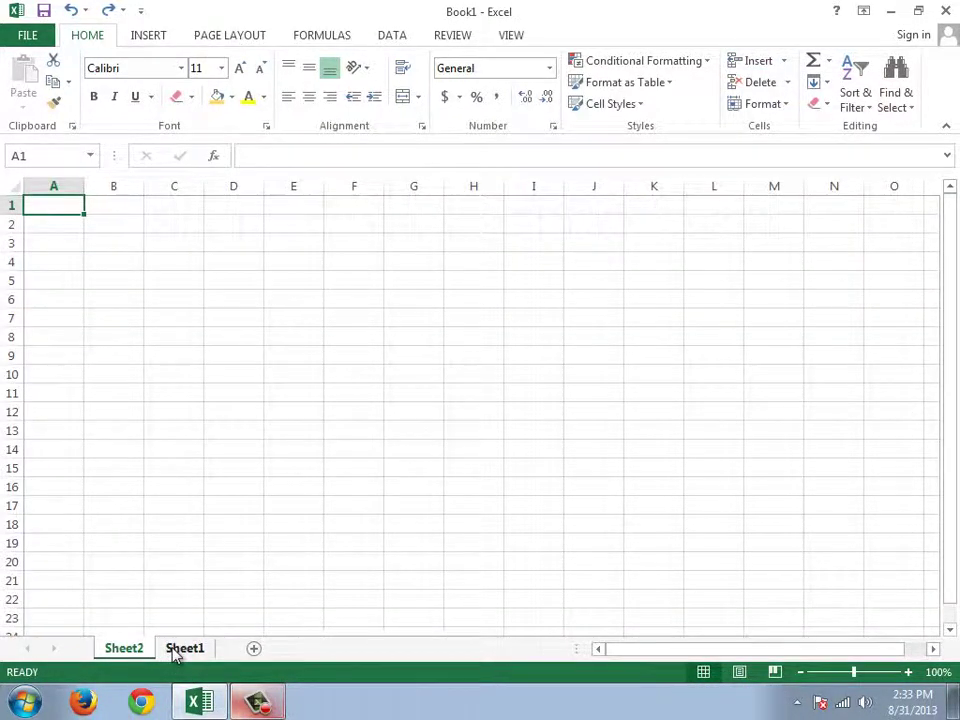
Return to Sheet1 and delete the empty cells A1:G1 above the title, shifting the remaining cells up
left_click(180, 649)
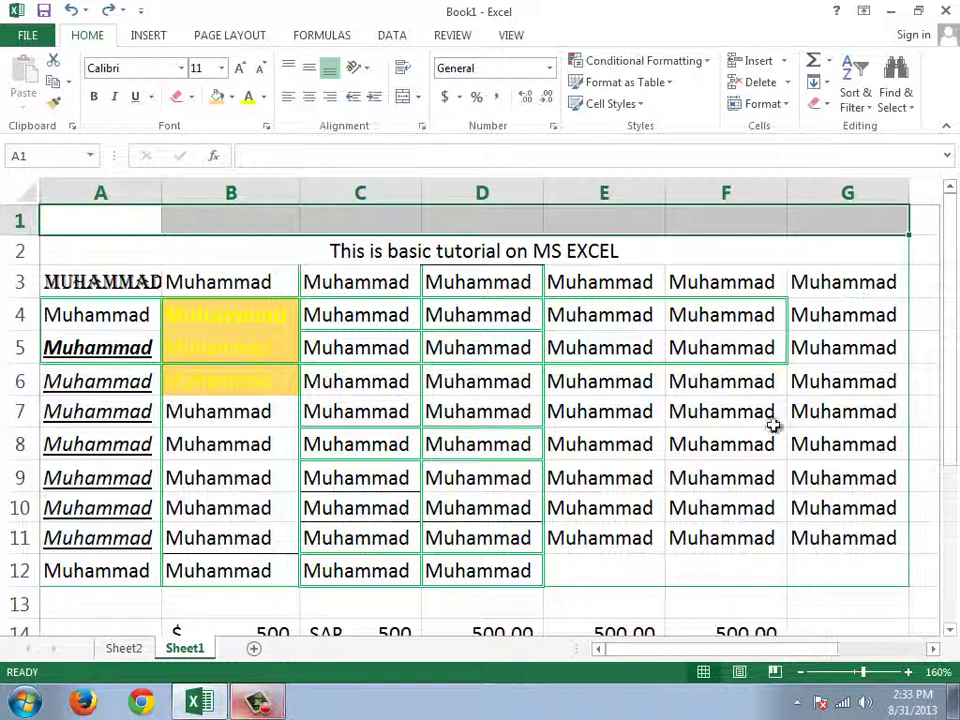
left_click(788, 86)
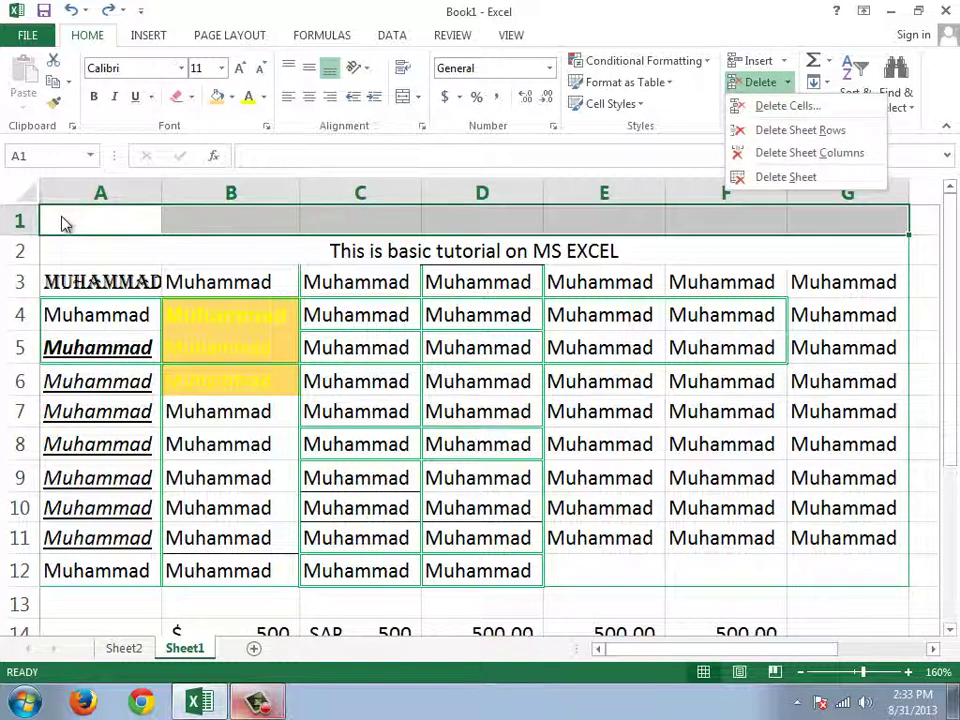
left_click(50, 218)
left_click(787, 104)
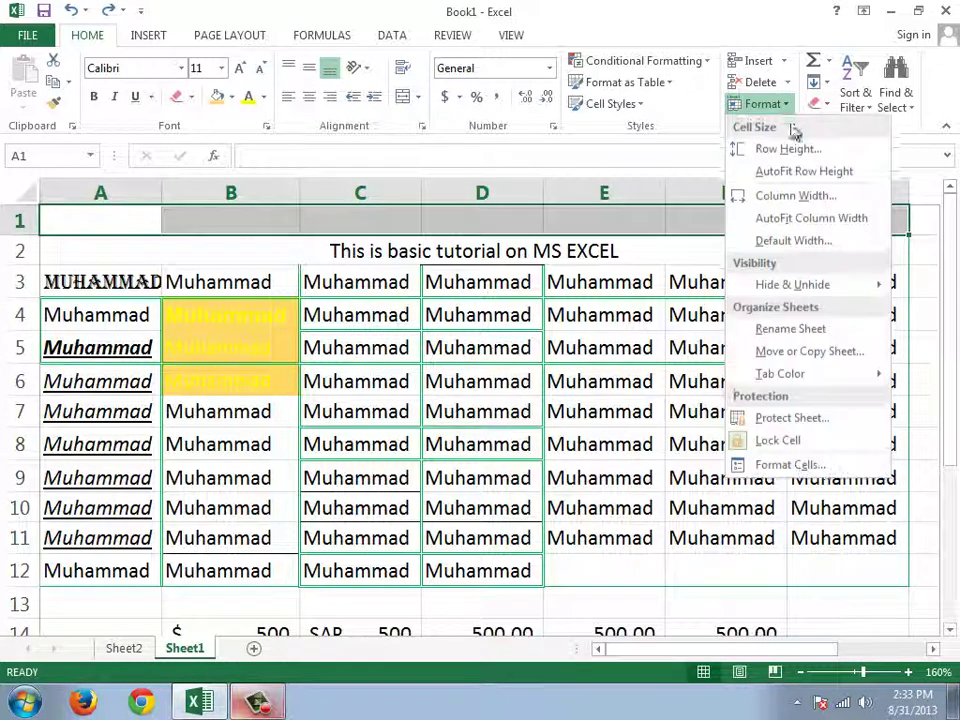
left_click(788, 82)
left_click(785, 104)
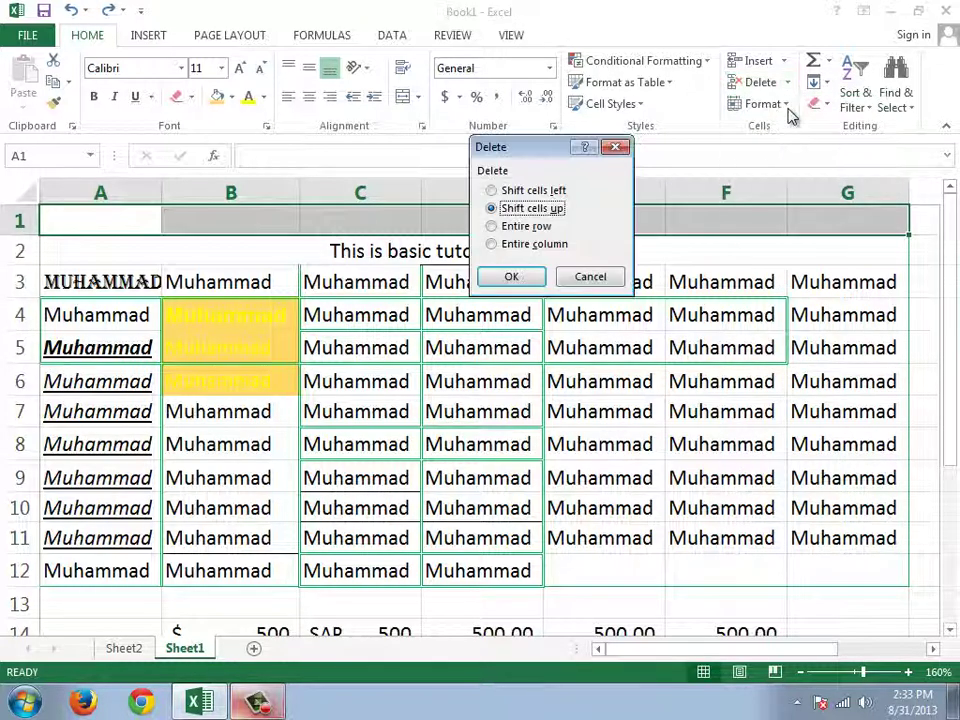
left_click(536, 275)
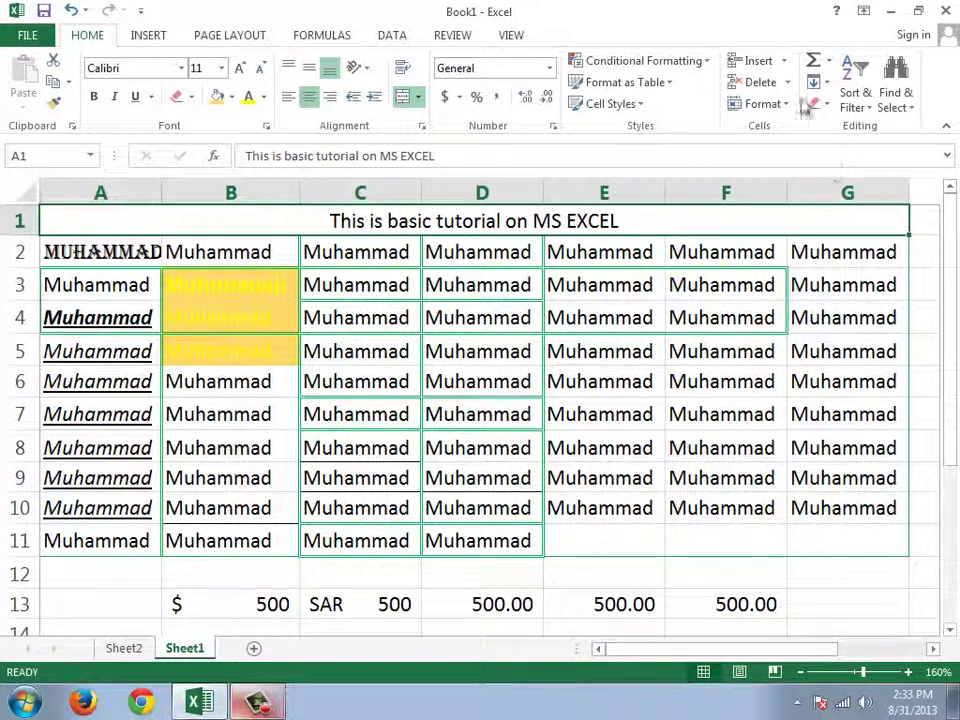
Set the height of title row 1 to 20, and adjust its lower boundary slightly downward
left_click(787, 82)
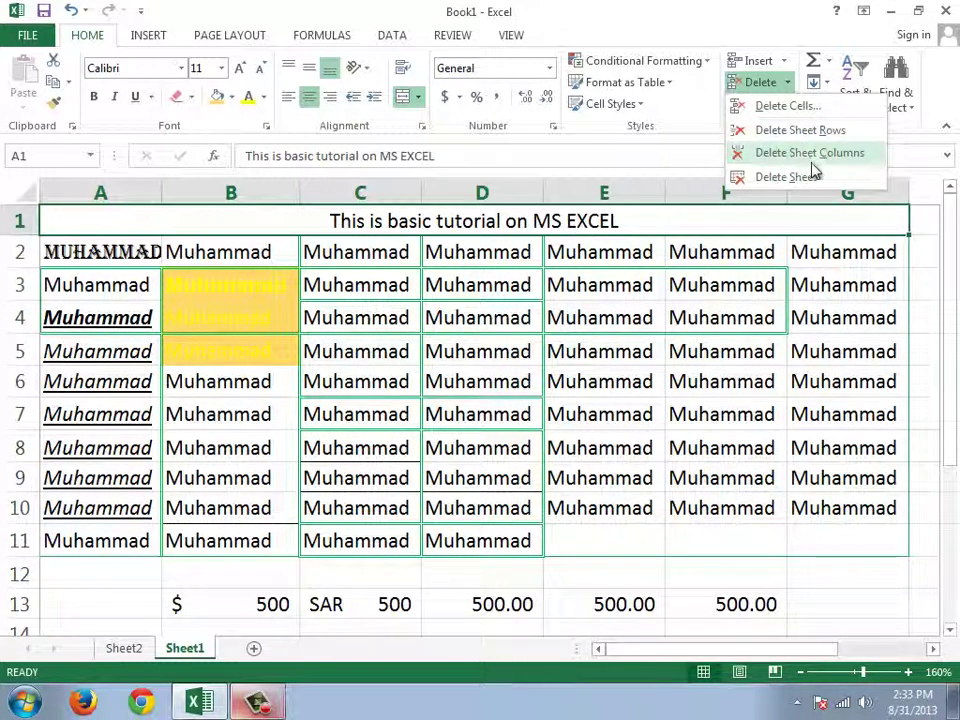
left_click(814, 32)
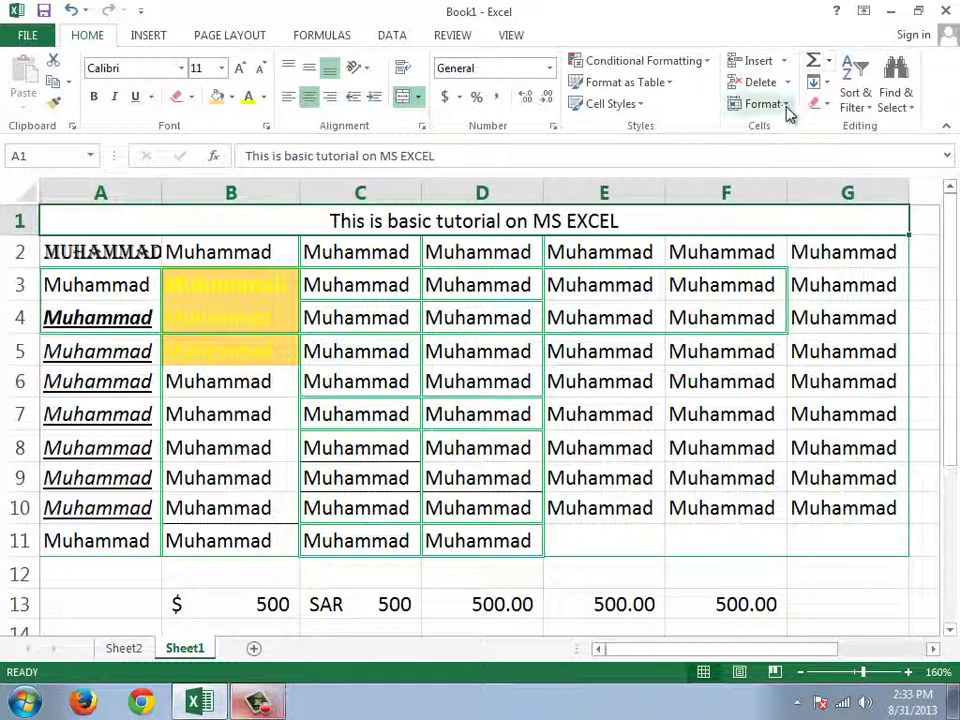
left_click(786, 105)
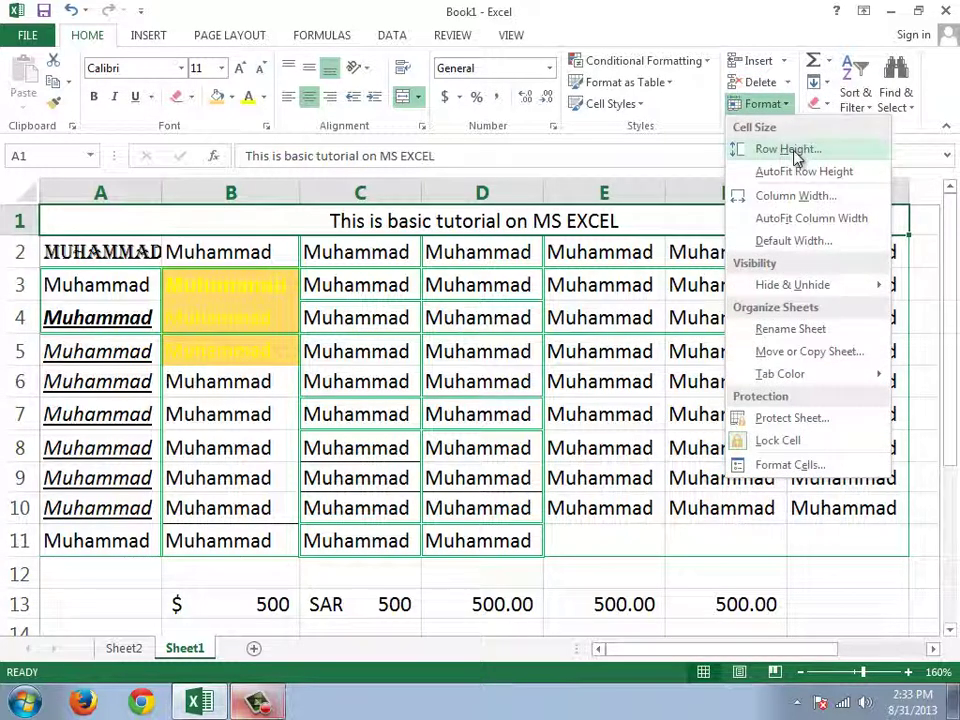
left_click(789, 149)
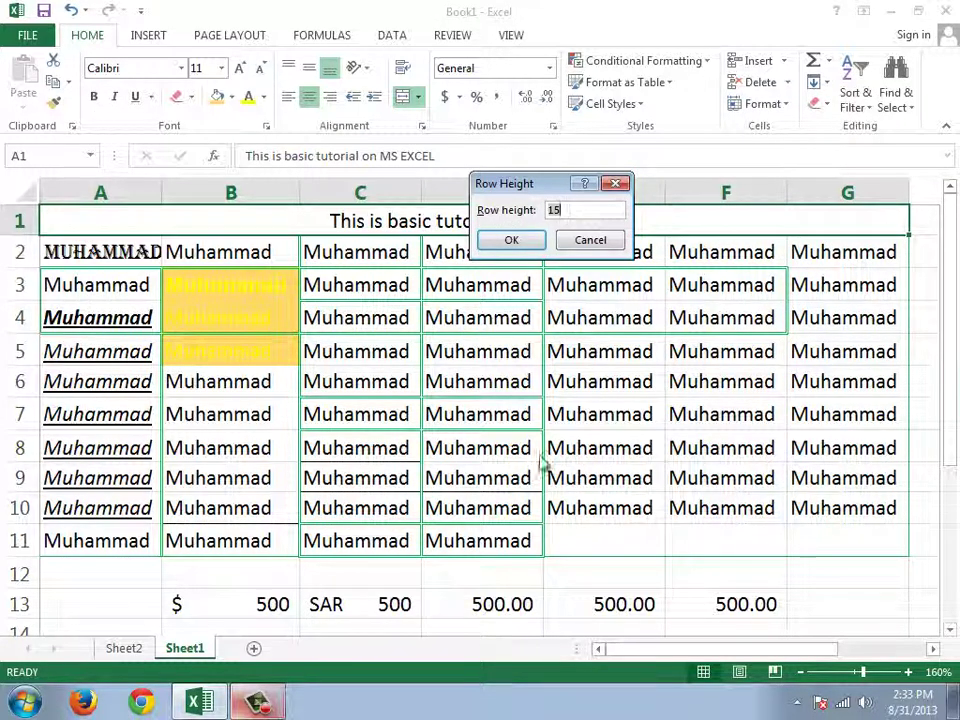
type("20")
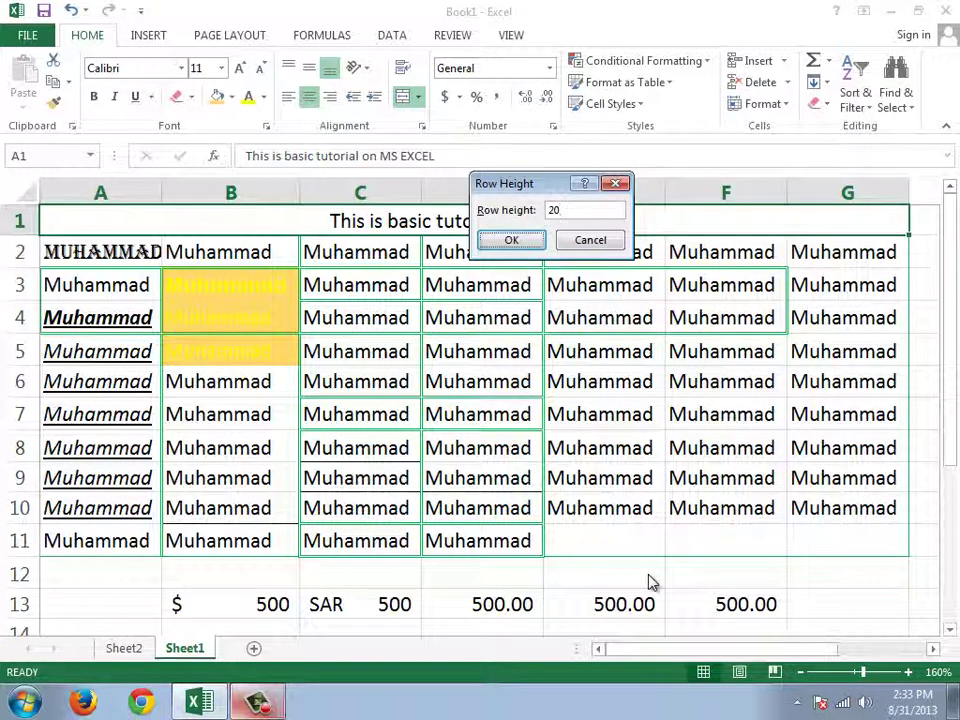
key("Return")
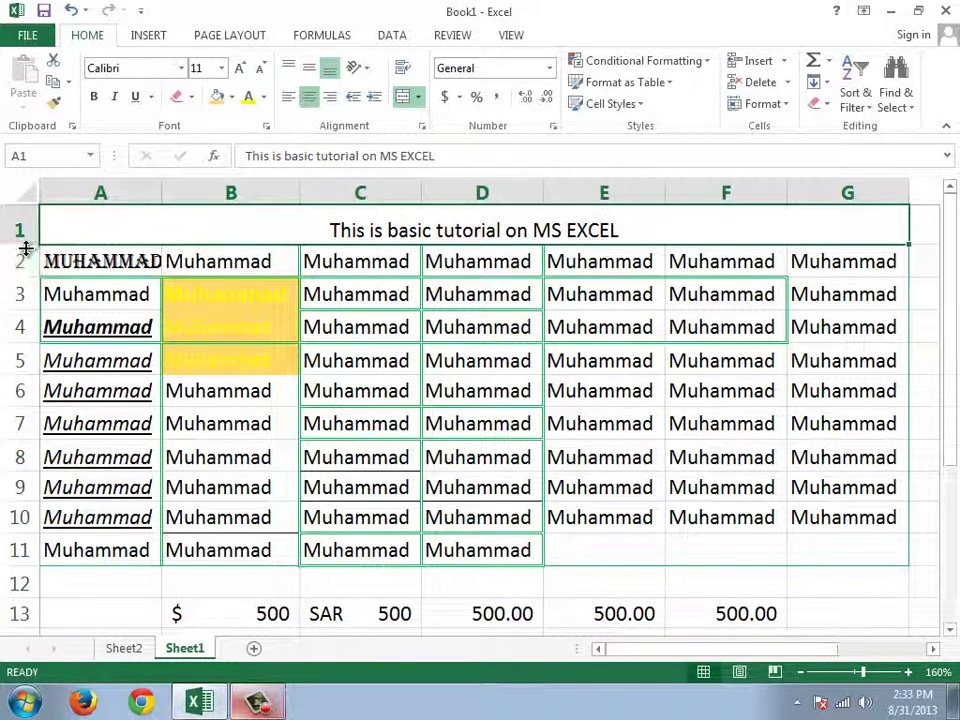
mouse_move(20, 244)
left_mouse_down()
mouse_move(25, 232)
mouse_move(25, 247)
left_mouse_up()
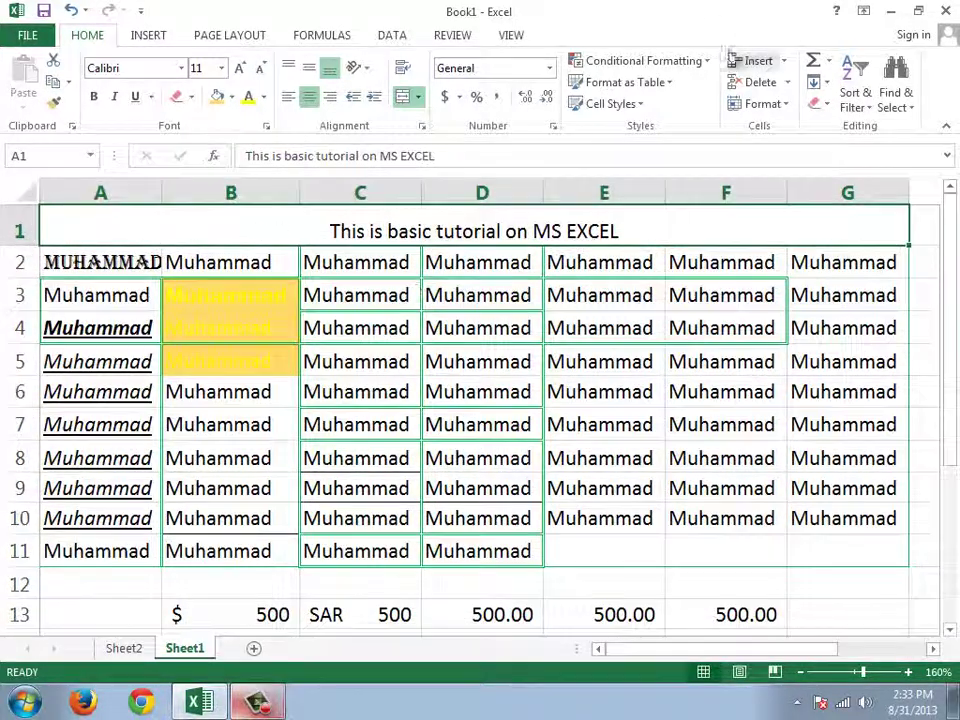
left_click(787, 106)
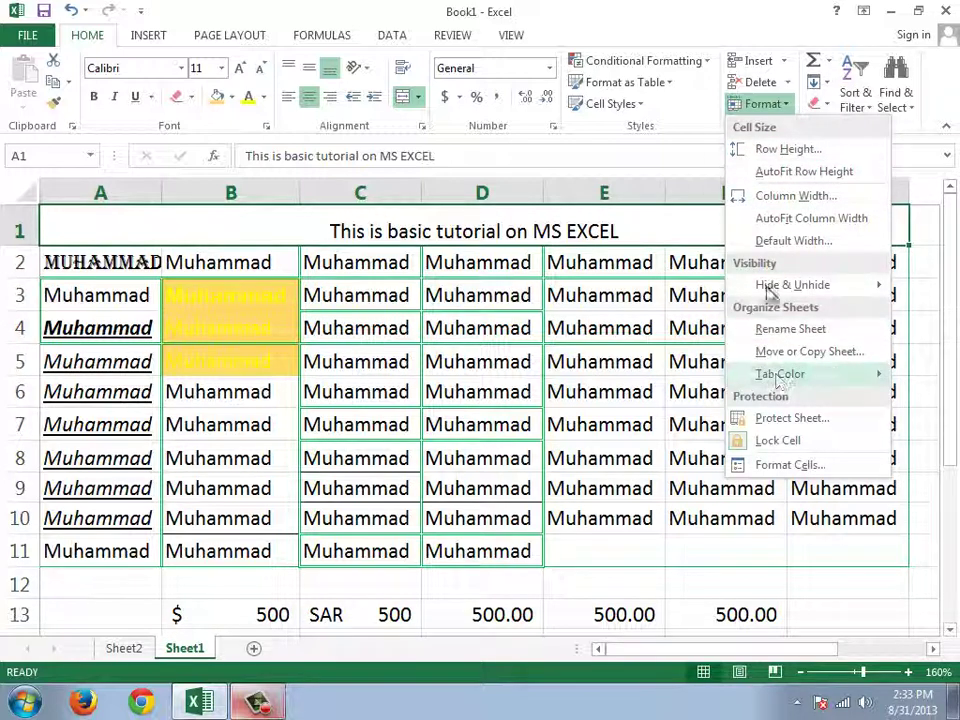
left_click(804, 171)
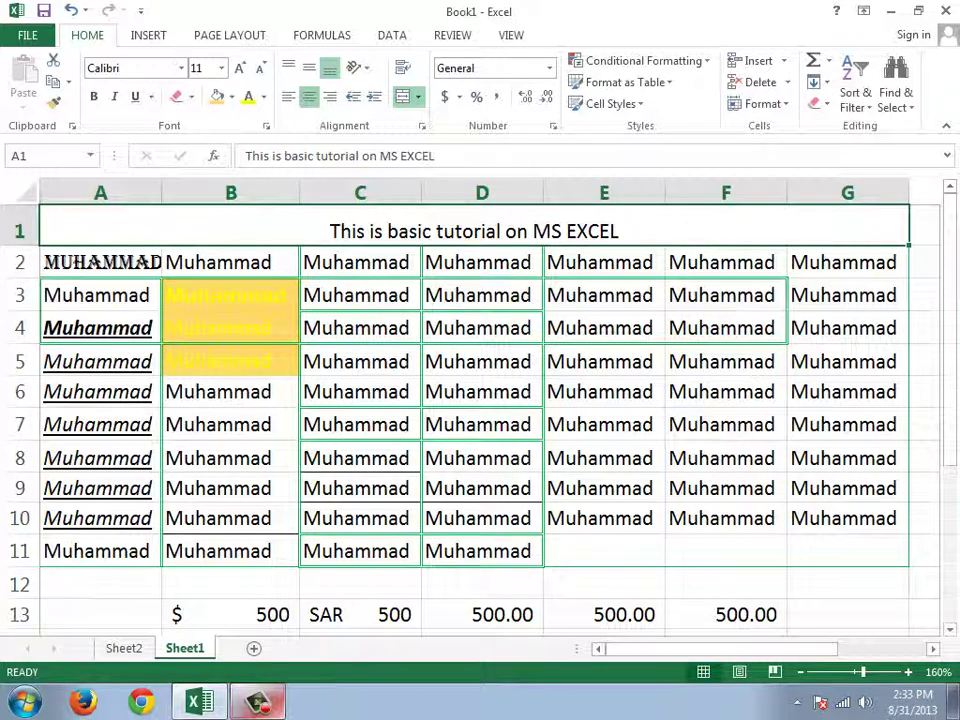
left_click(268, 710)
left_click(878, 332)
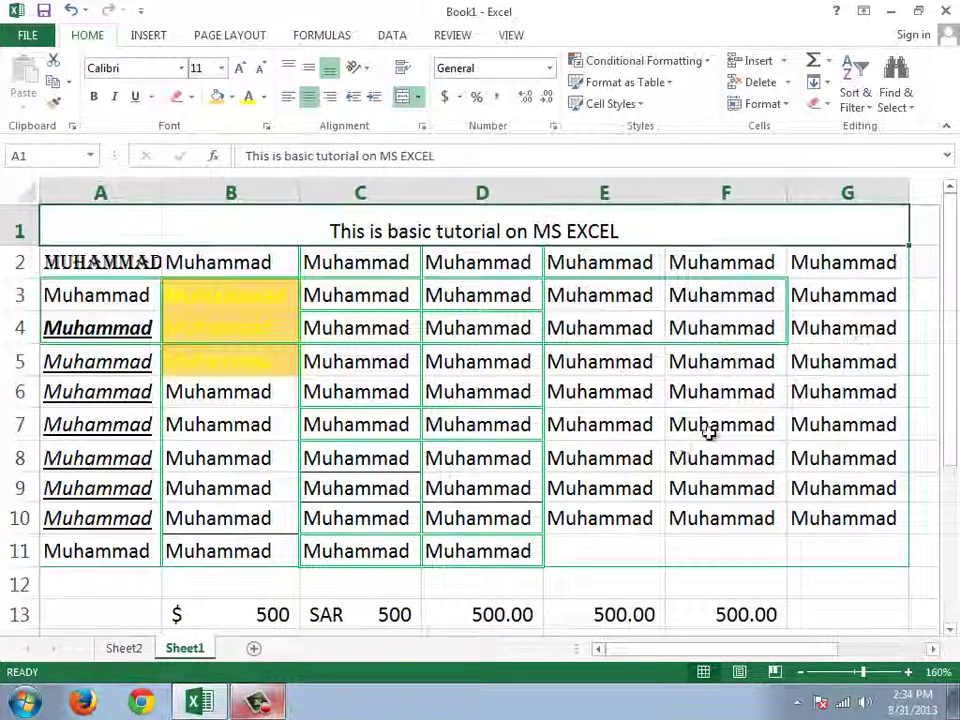
scroll(741, 403, "down", 7)
scroll(741, 403, "up", 7)
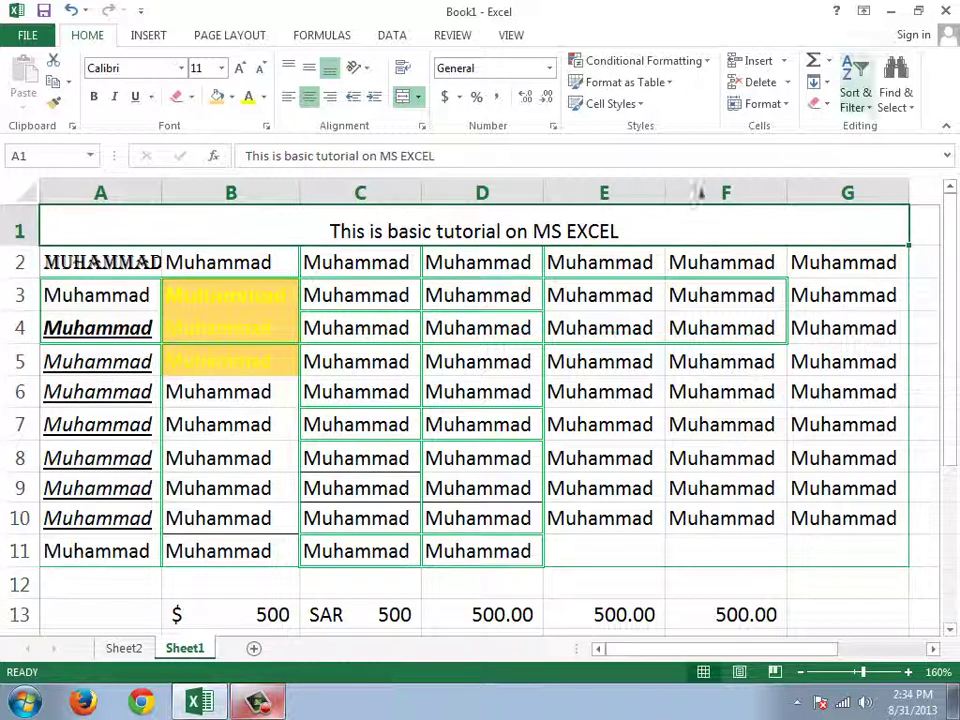
Give the Sheet1 tab an orange shade from the theme colors
left_click(765, 104)
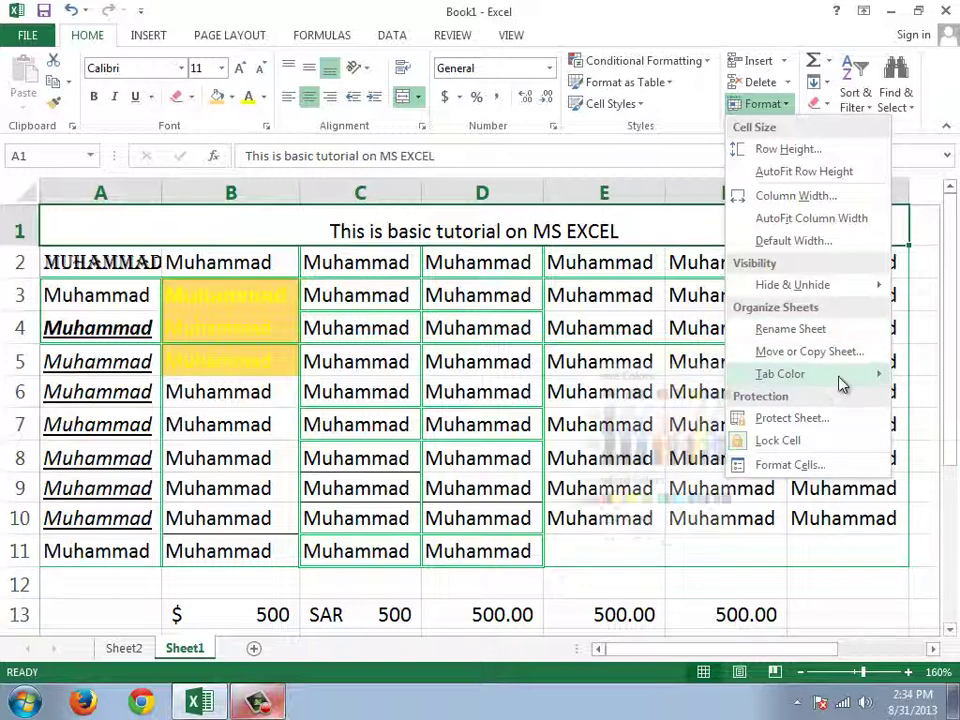
mouse_move(840, 378)
left_click(663, 455)
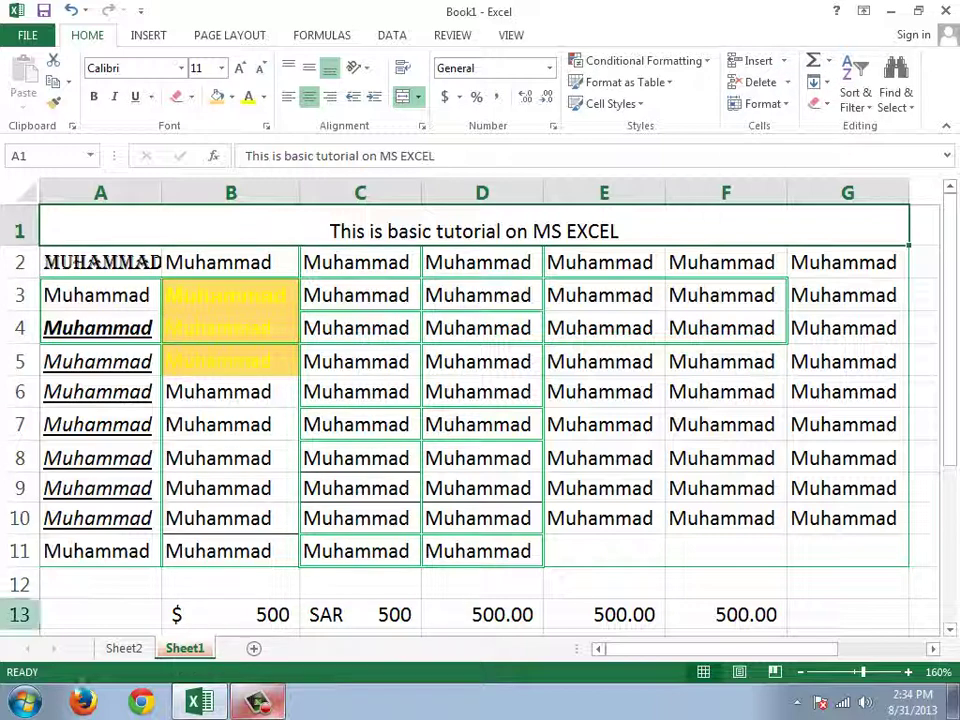
right_click(184, 648)
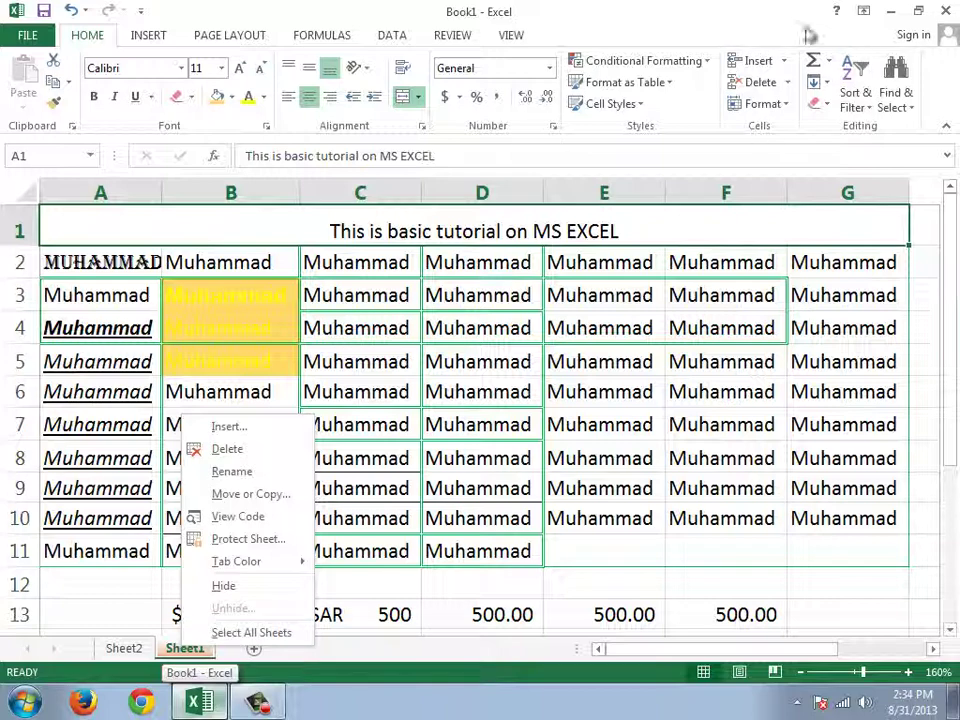
key("Escape")
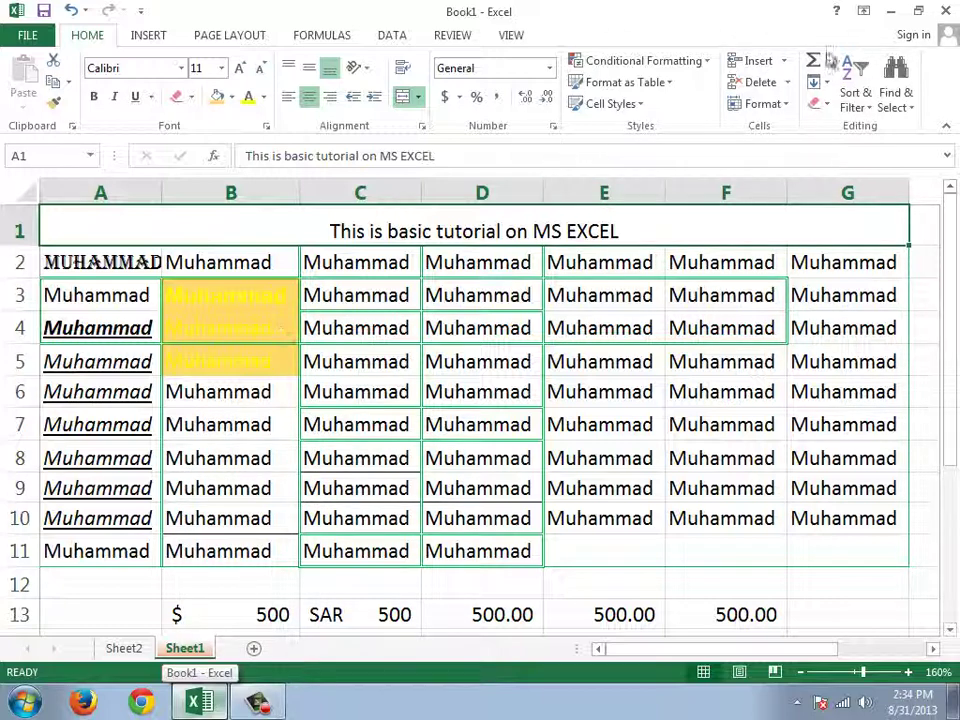
Total the values of B13:F13 in cell G13 with the Sum function
left_click(827, 61)
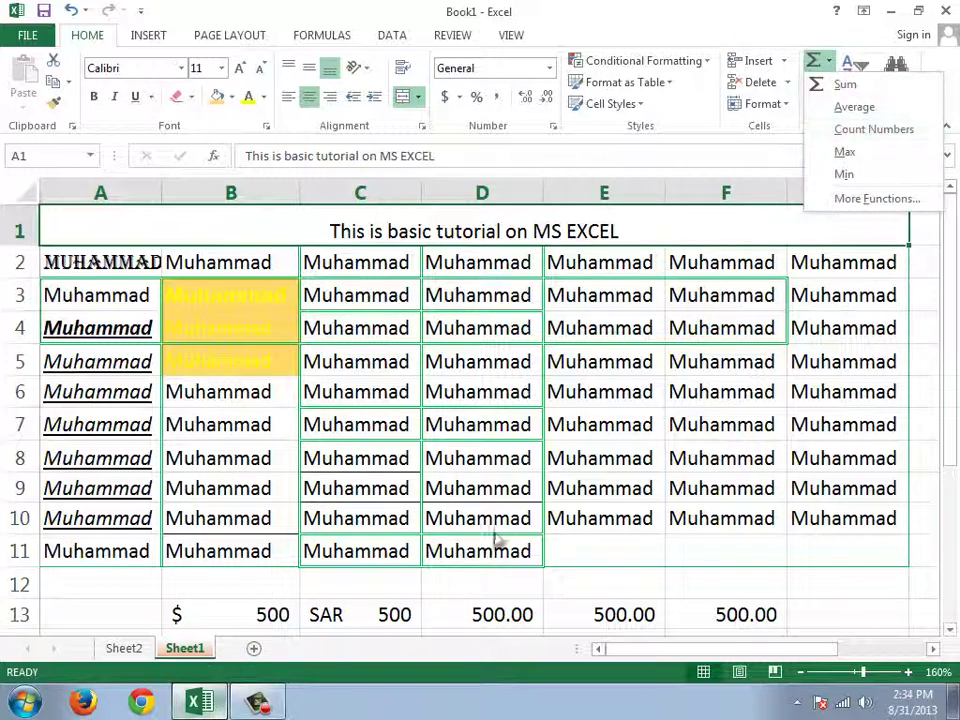
left_click(253, 619)
left_click_drag(253, 619, 805, 622)
left_click(889, 606)
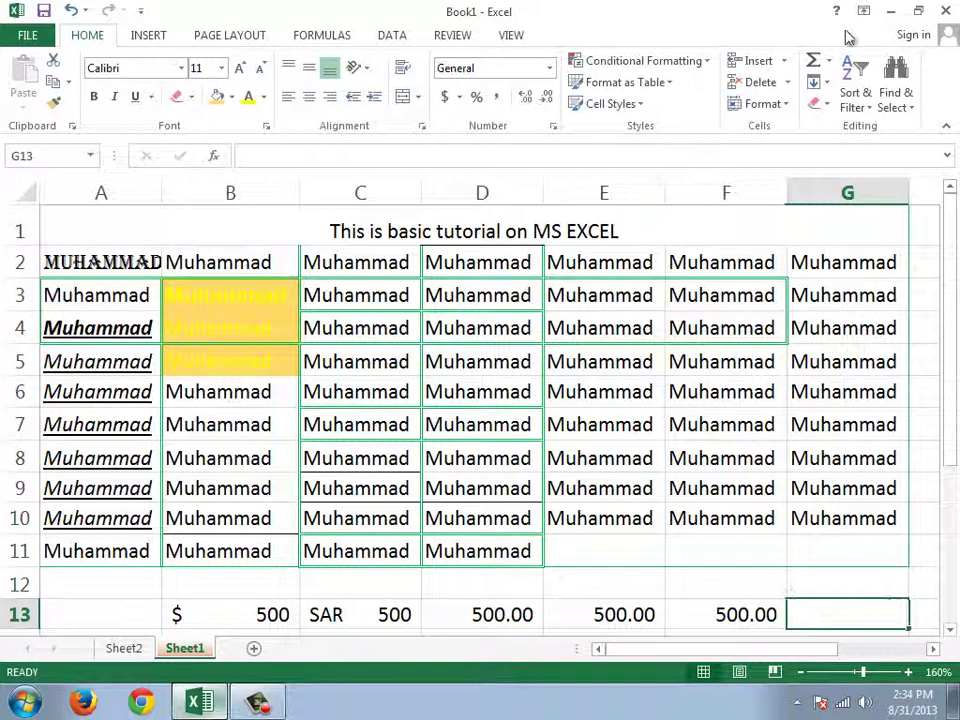
left_click(816, 63)
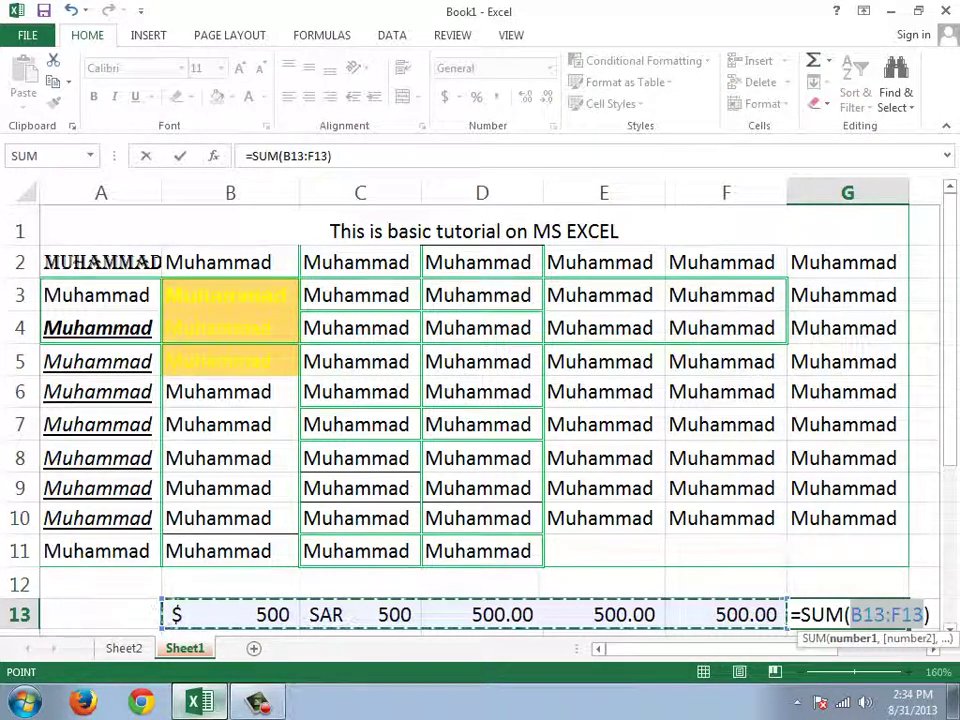
left_click(829, 66)
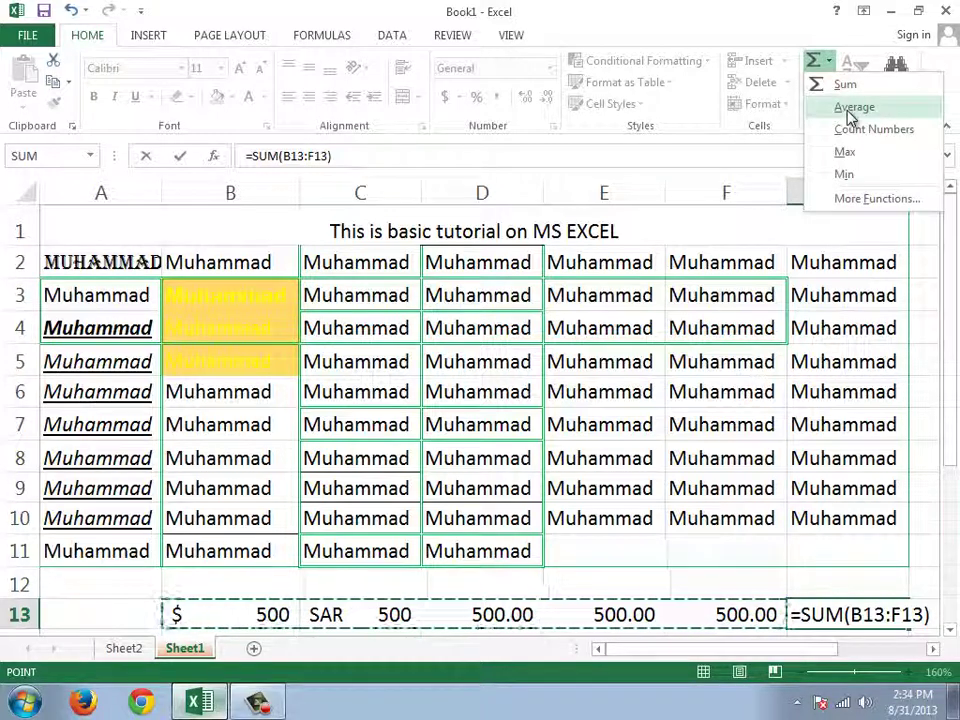
left_click(840, 84)
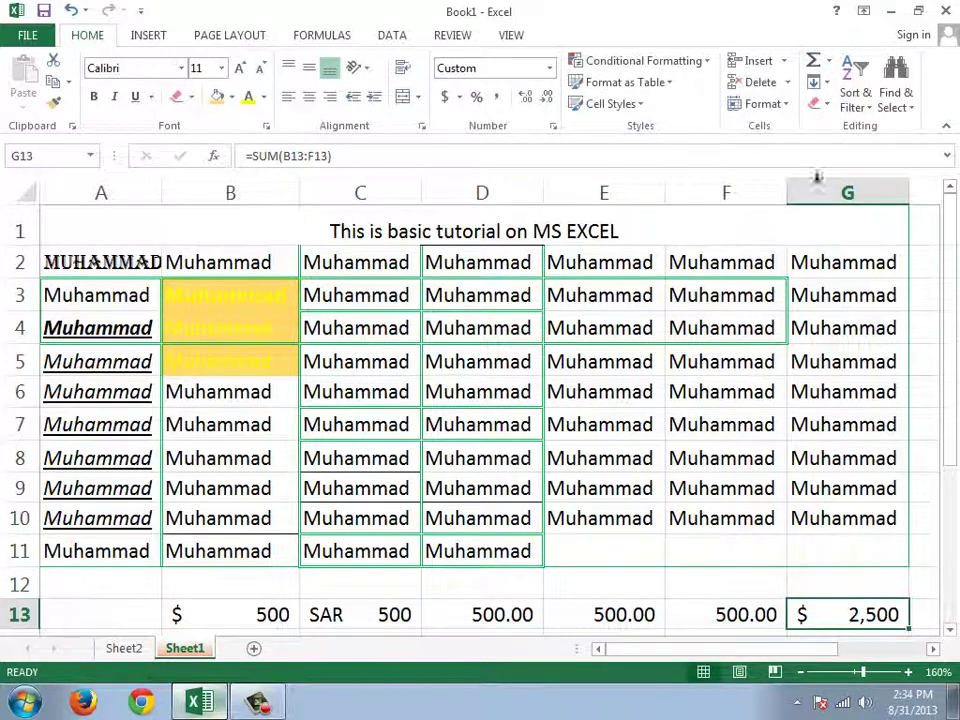
Replace the formula in G13 with Count Numbers over the range B13:F13
left_click(828, 64)
left_click(842, 131)
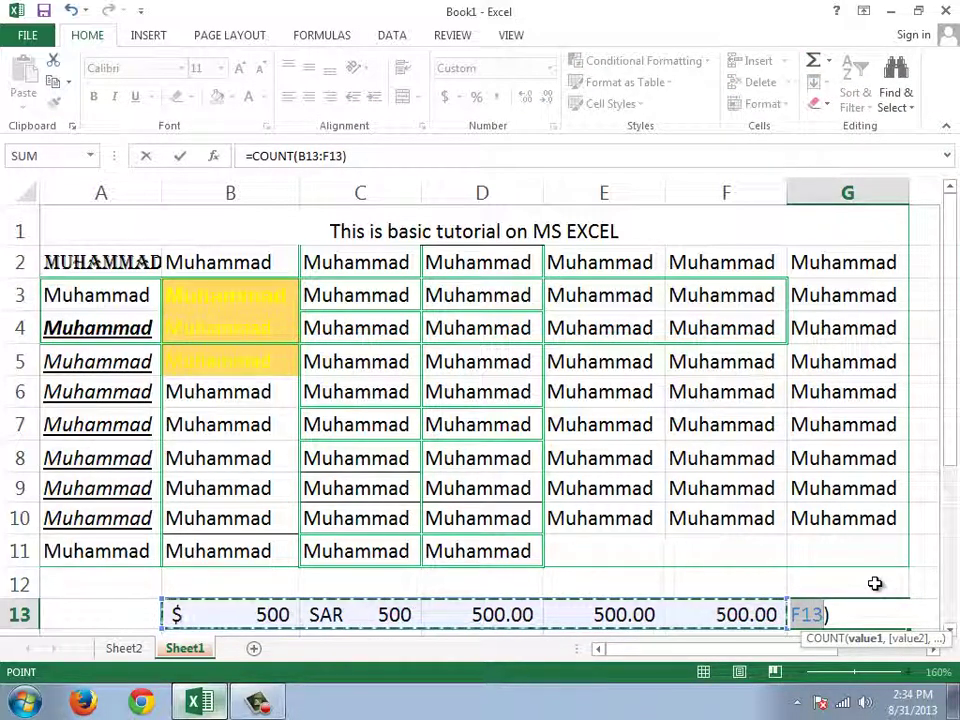
key("Return")
left_click(865, 573)
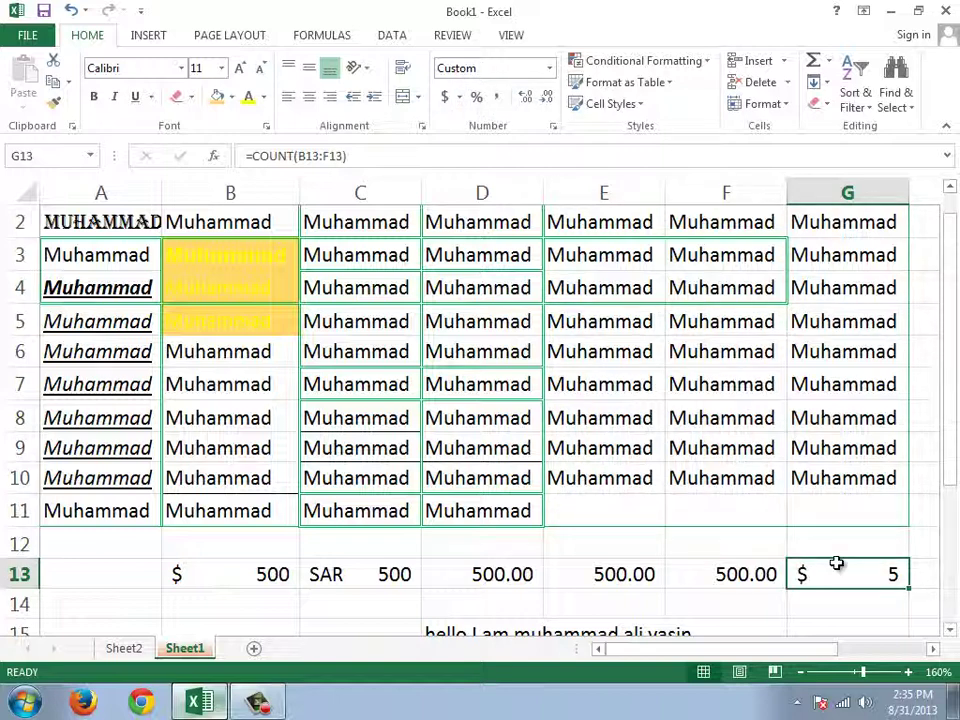
scroll(853, 161, "up", 1)
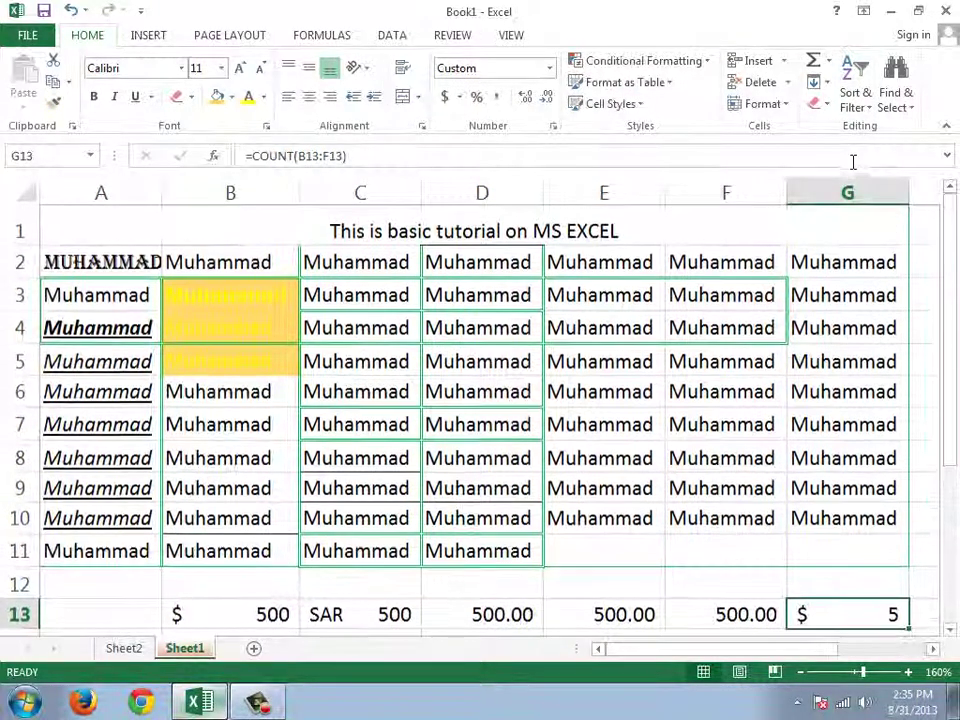
Clear only the formats of cell G13, keeping its count formula
scroll(840, 122, "down", 1)
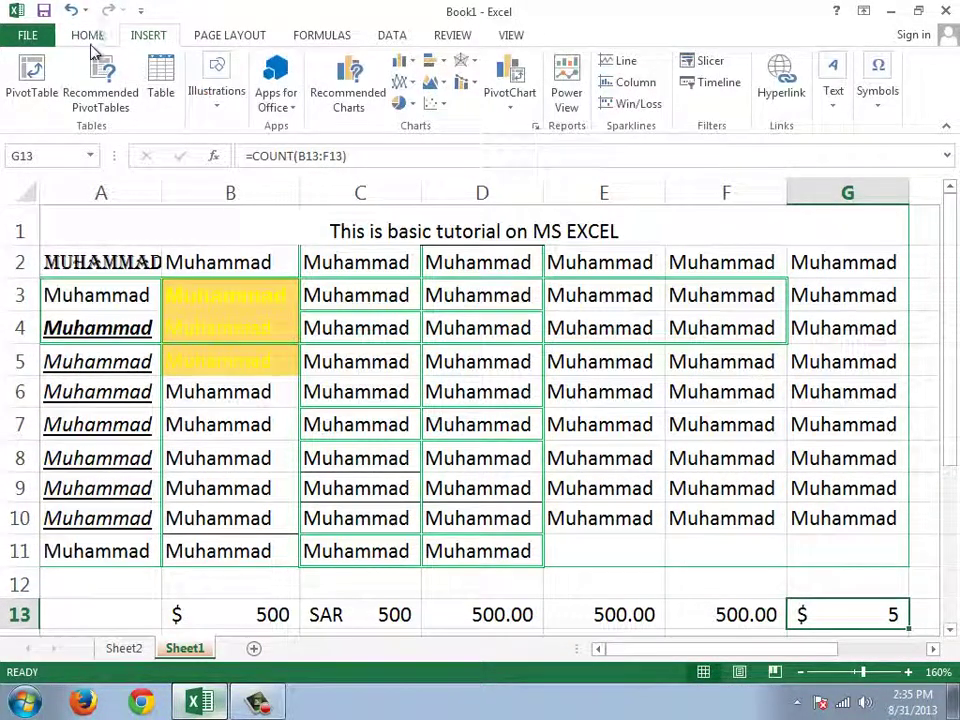
left_click(88, 35)
left_click(822, 104)
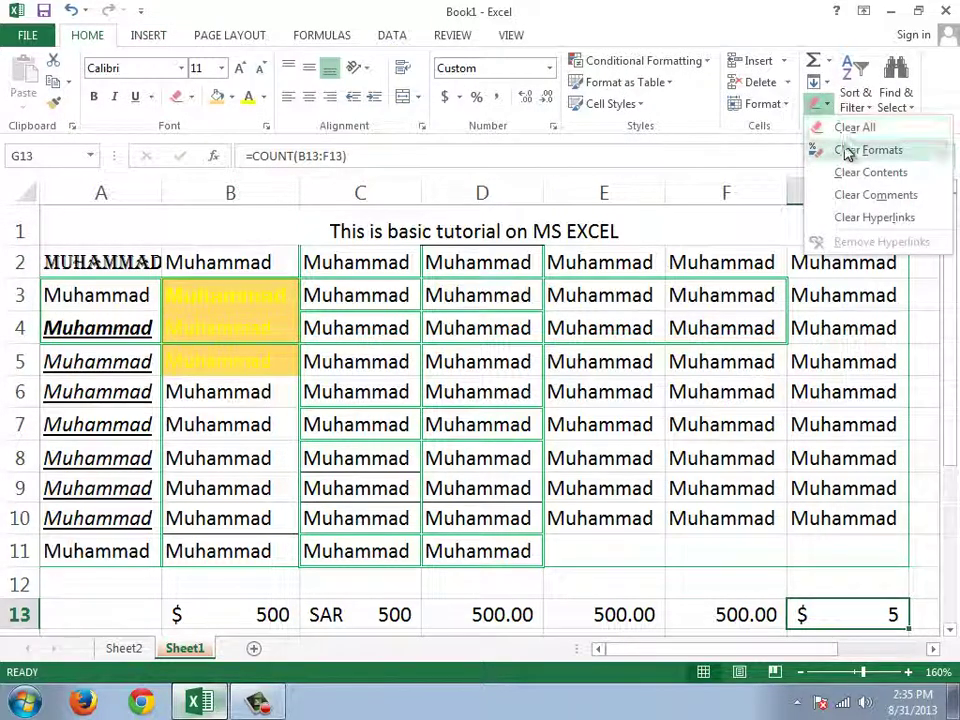
left_click(849, 152)
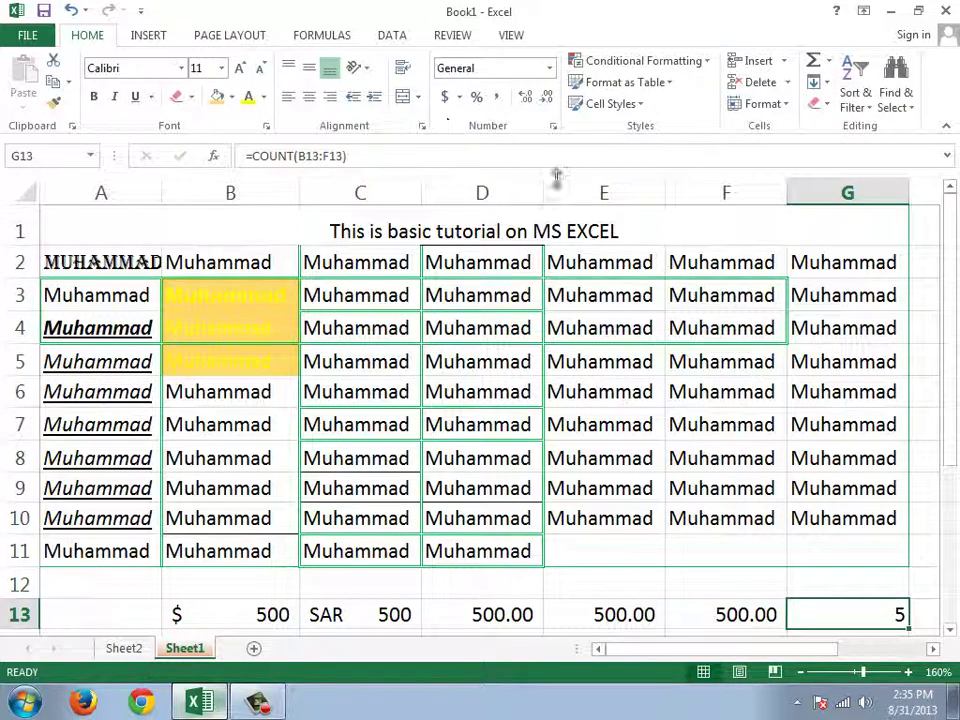
Clear the formats of cells A3:B5 and also clear their contents
left_click(821, 108)
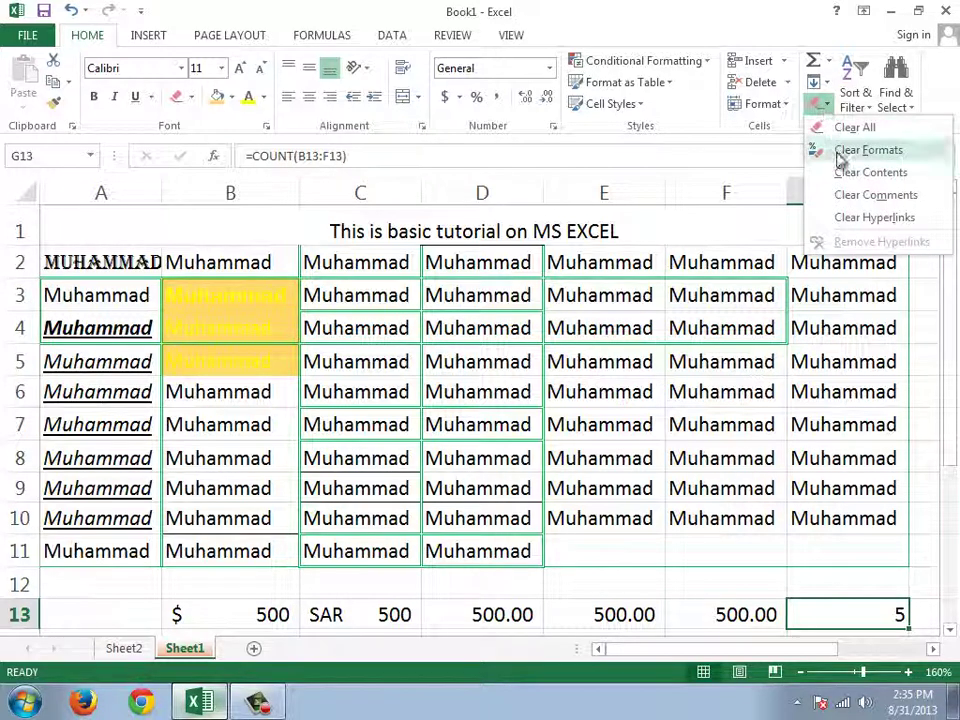
left_click(192, 330)
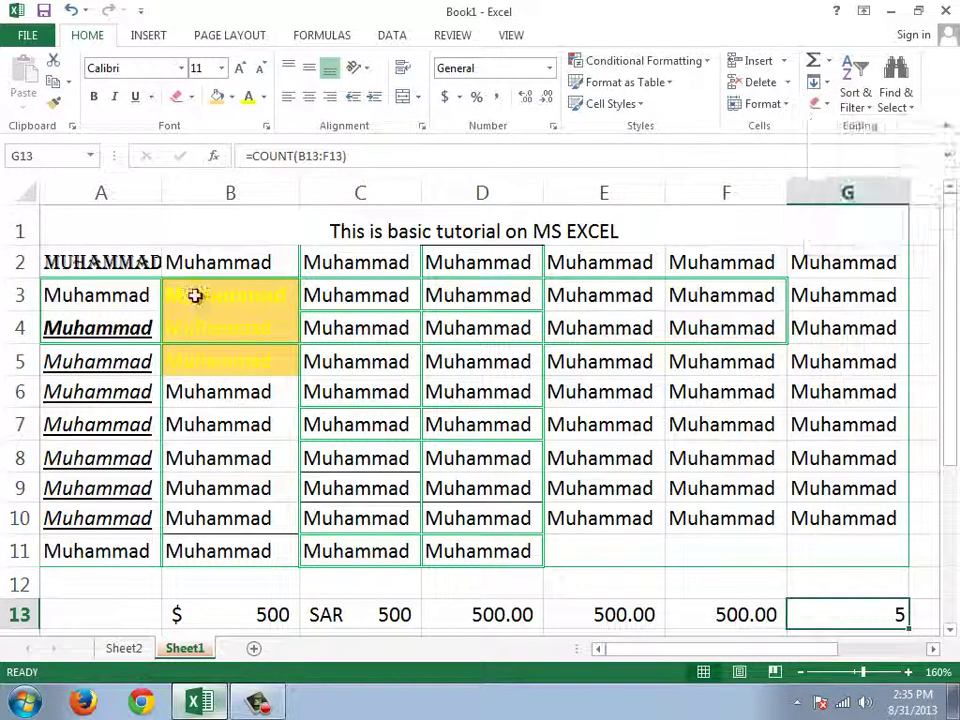
left_click_drag(100, 292, 255, 354)
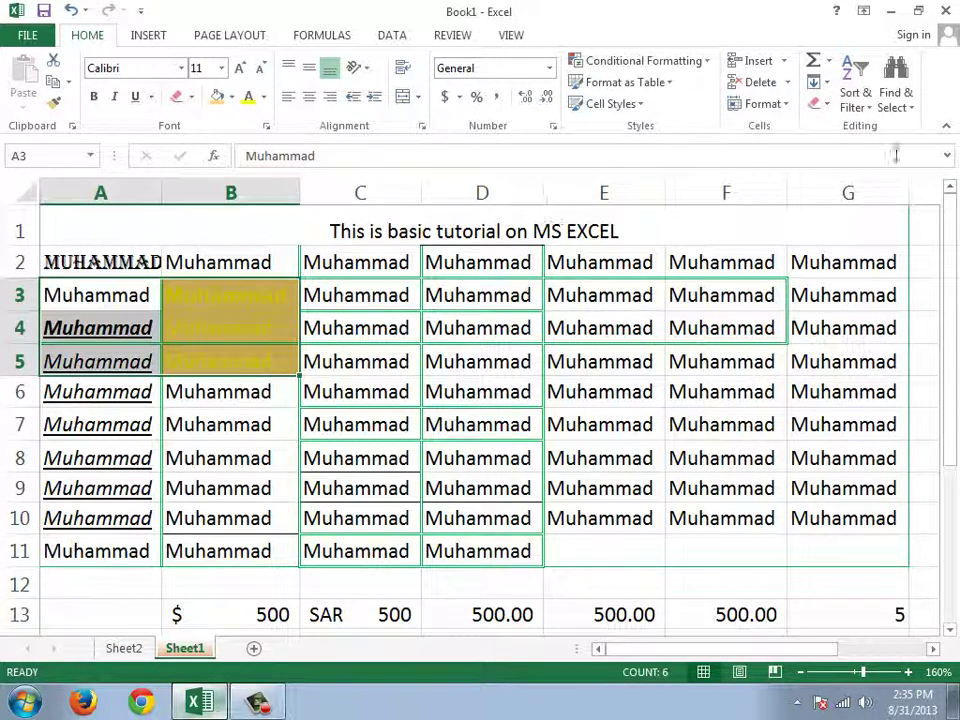
left_click(818, 104)
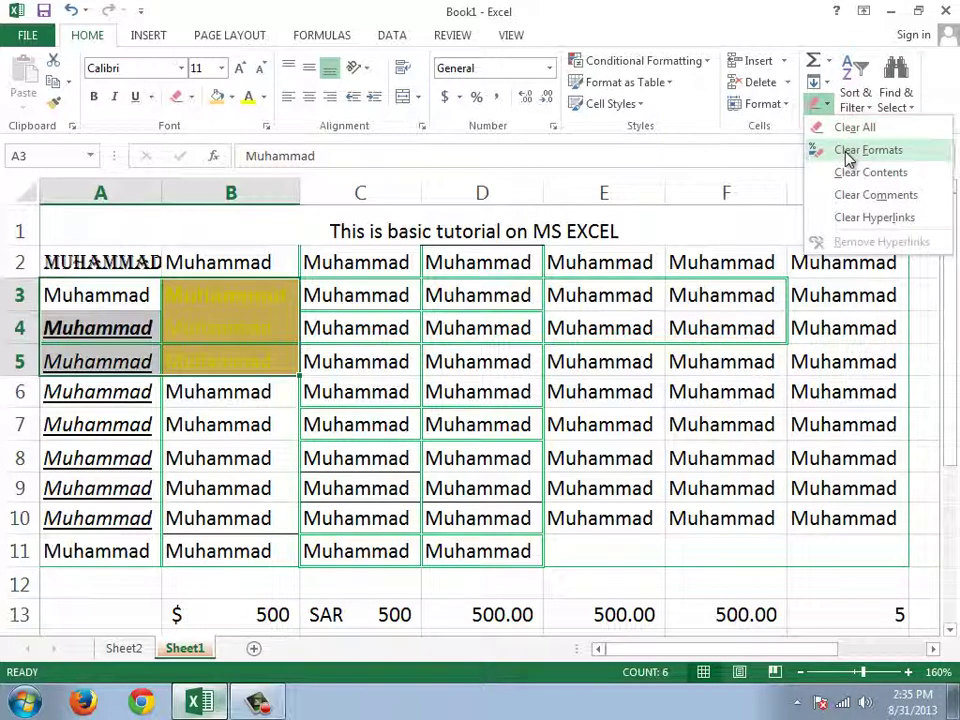
left_click(848, 152)
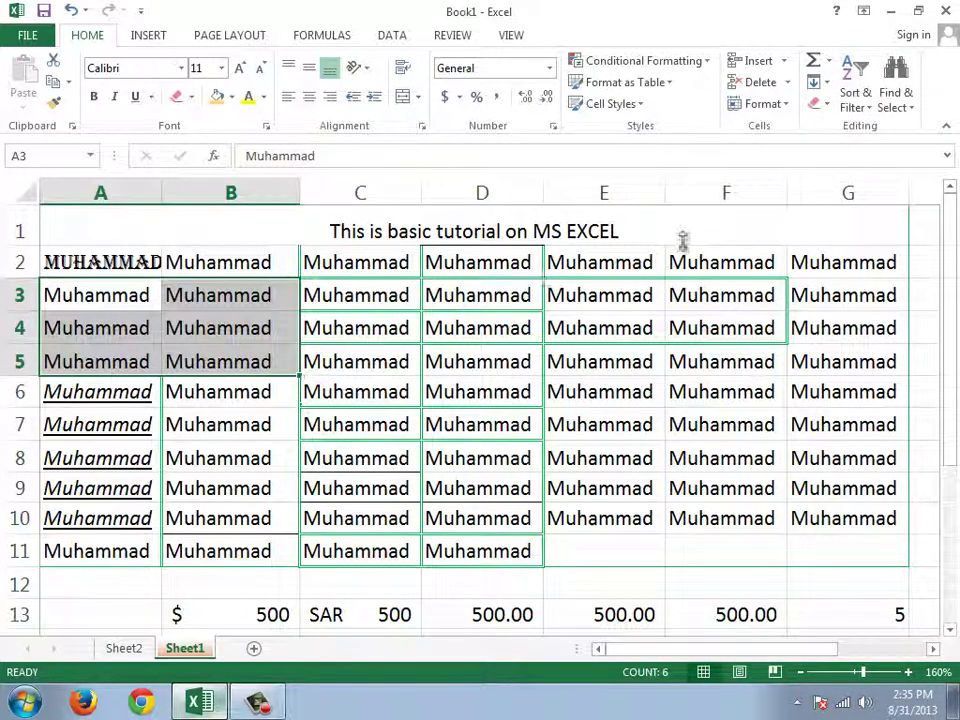
left_click(820, 105)
left_click(845, 173)
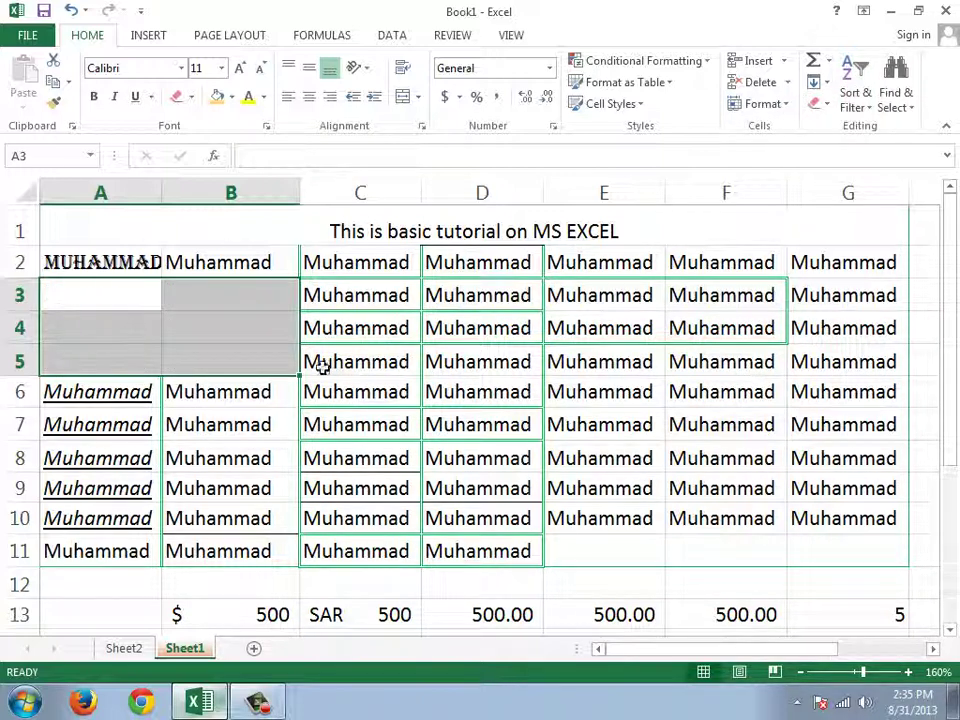
Clear the comments from cells C3:D7
left_click(820, 104)
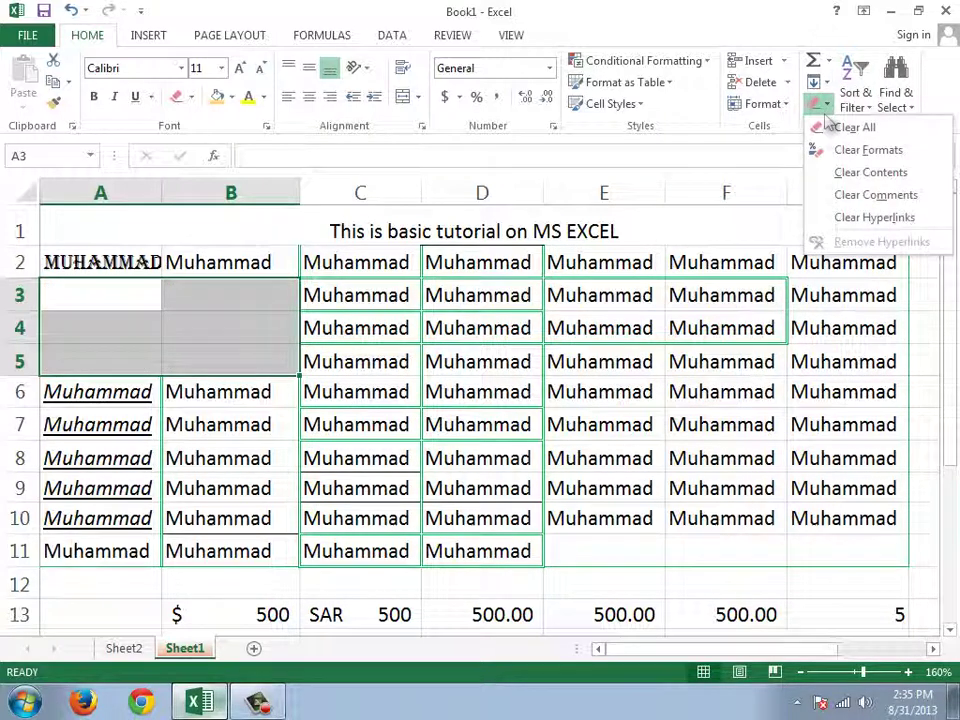
left_click(380, 290)
left_click_drag(377, 290, 530, 424)
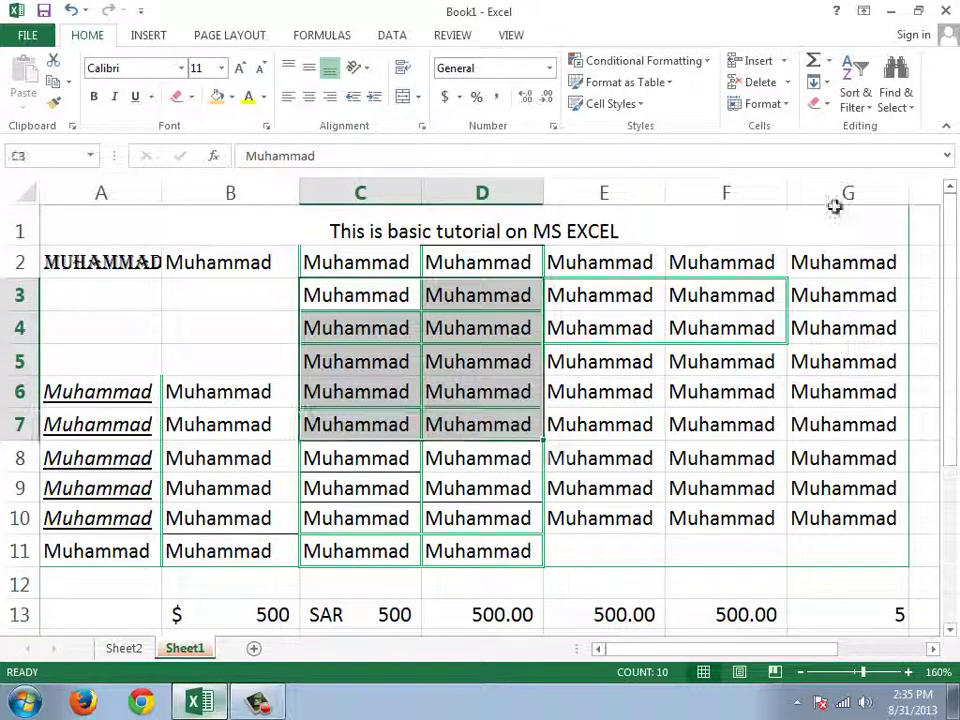
left_click(822, 104)
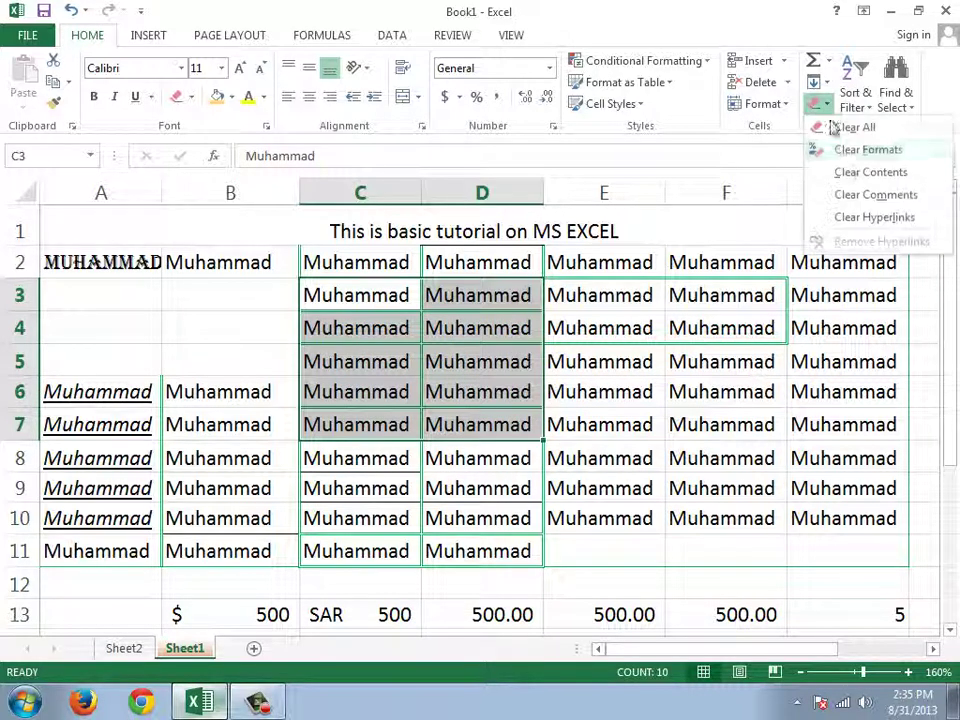
left_click(866, 195)
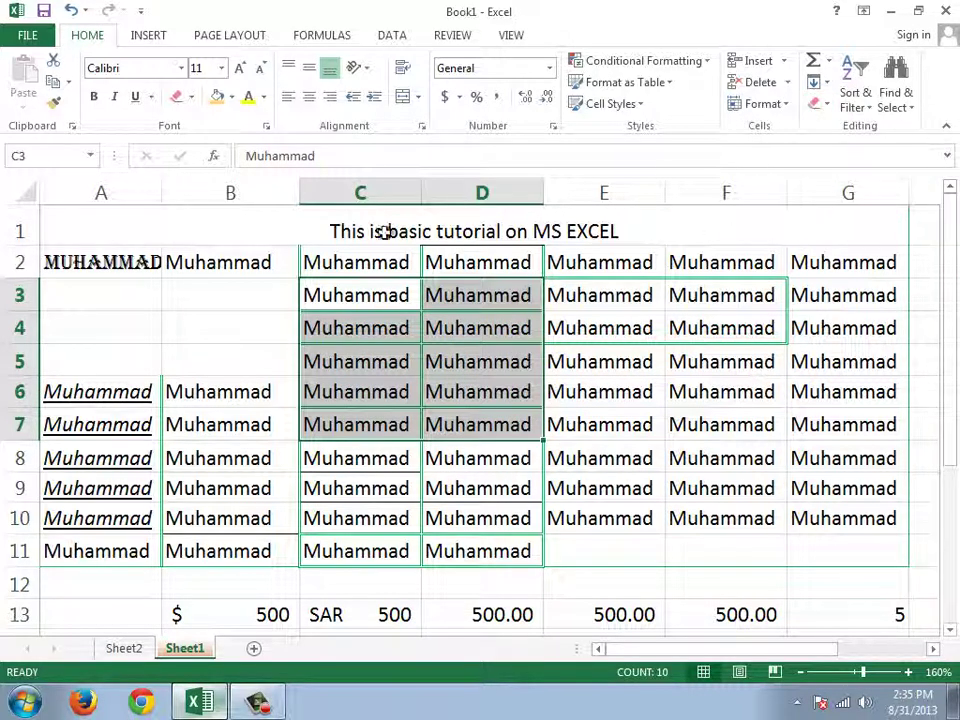
Clear the hyperlinks from cells C3:D7 and apply Clear All to the same range
left_click(390, 352)
left_click_drag(354, 285, 489, 428)
left_click(826, 104)
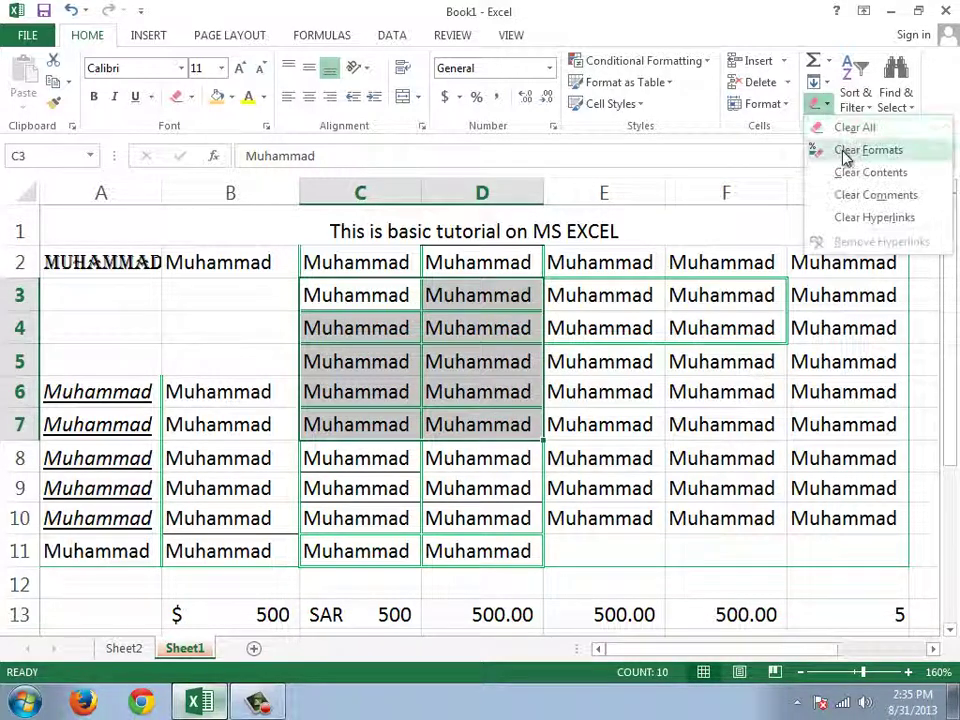
left_click(873, 227)
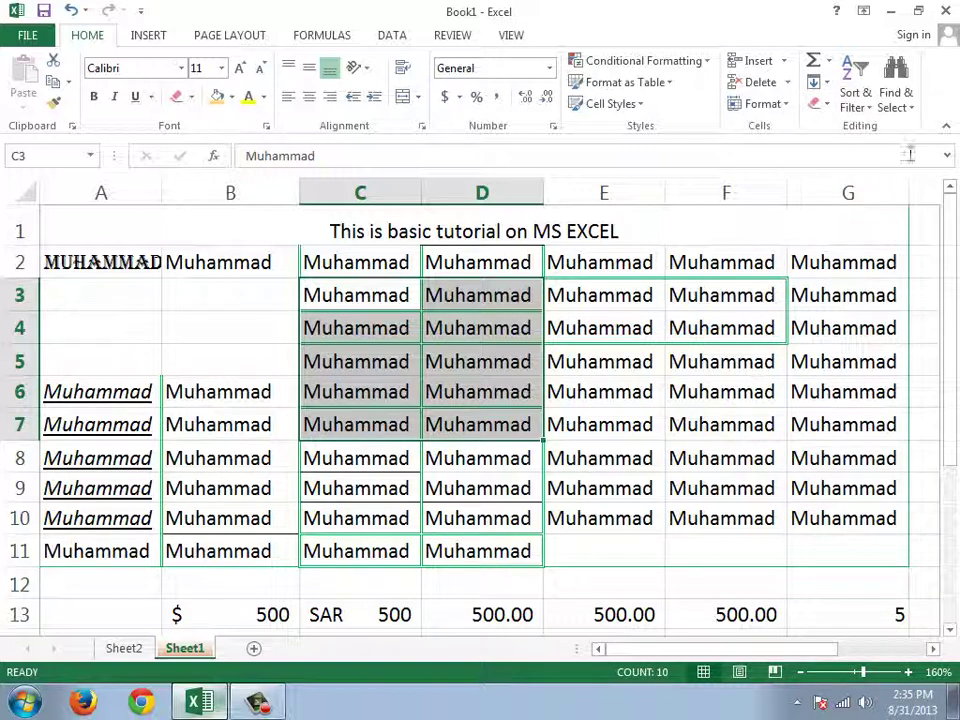
left_click(826, 104)
left_click(858, 127)
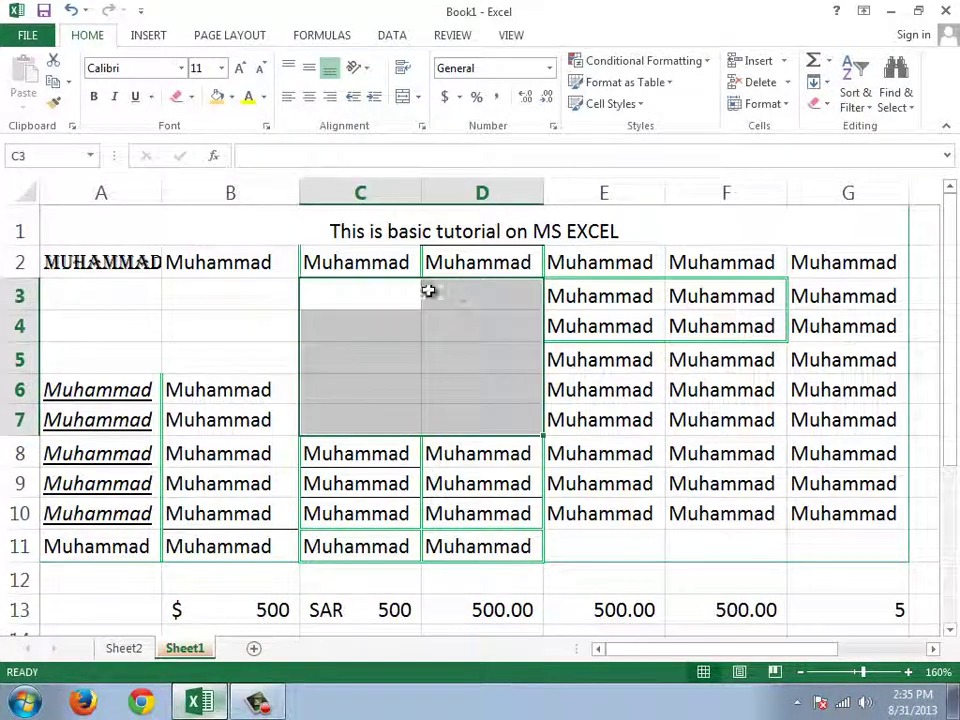
Try to sort cells D8:D15 from A to Z, expanding the selection to the adjacent data
left_click(858, 92)
left_click(852, 95)
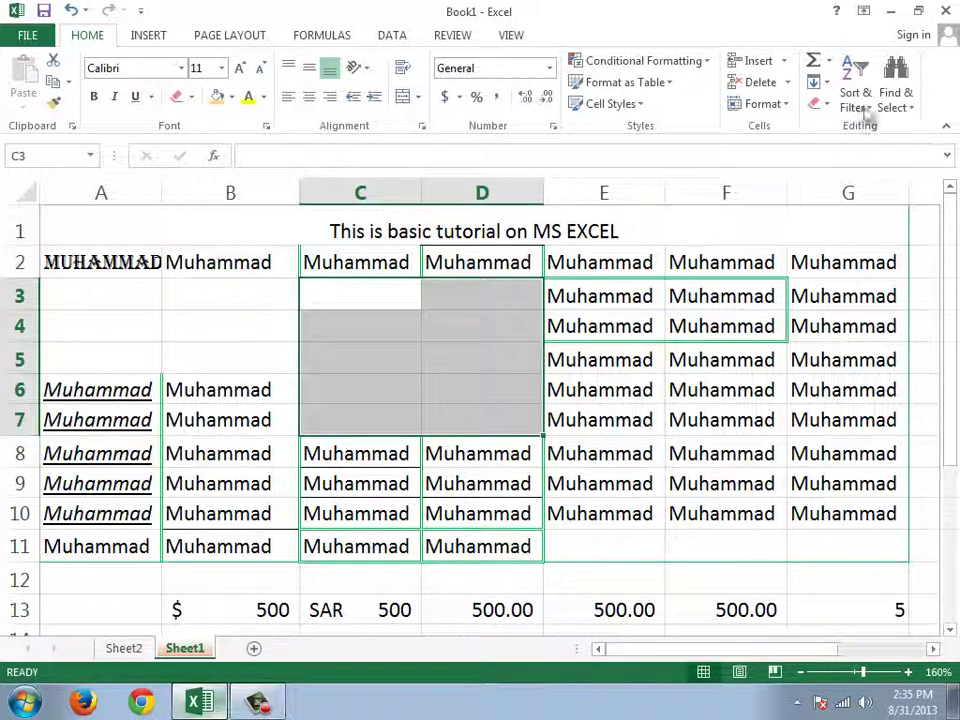
left_click(850, 98)
left_click(612, 438)
left_click_drag(597, 288, 630, 533)
left_click_drag(465, 315, 469, 525)
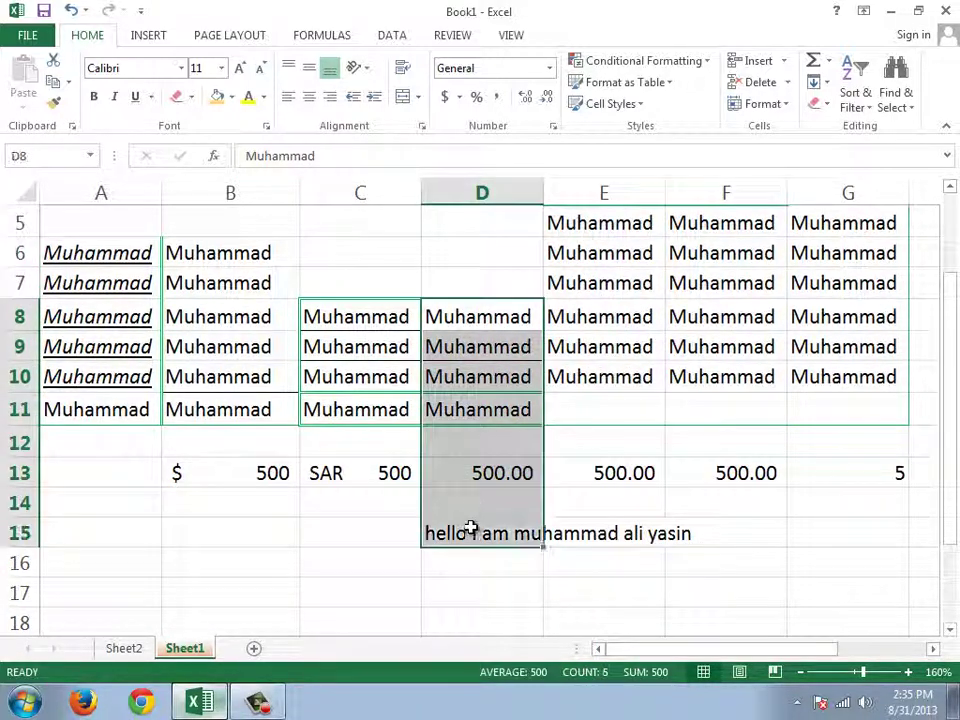
left_click(855, 97)
left_click(880, 128)
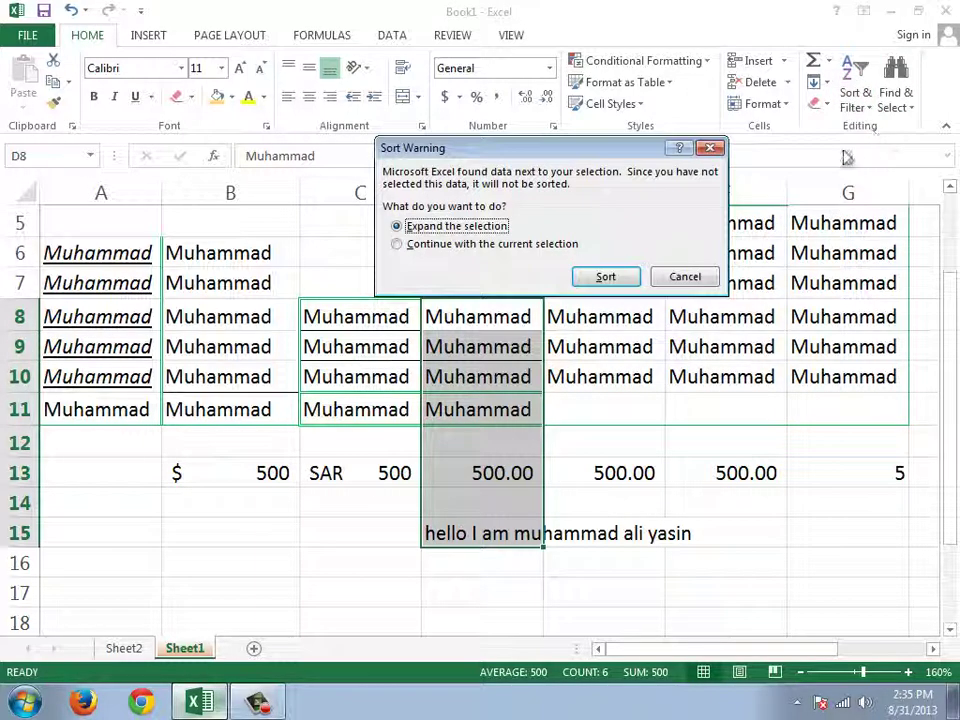
left_click(603, 276)
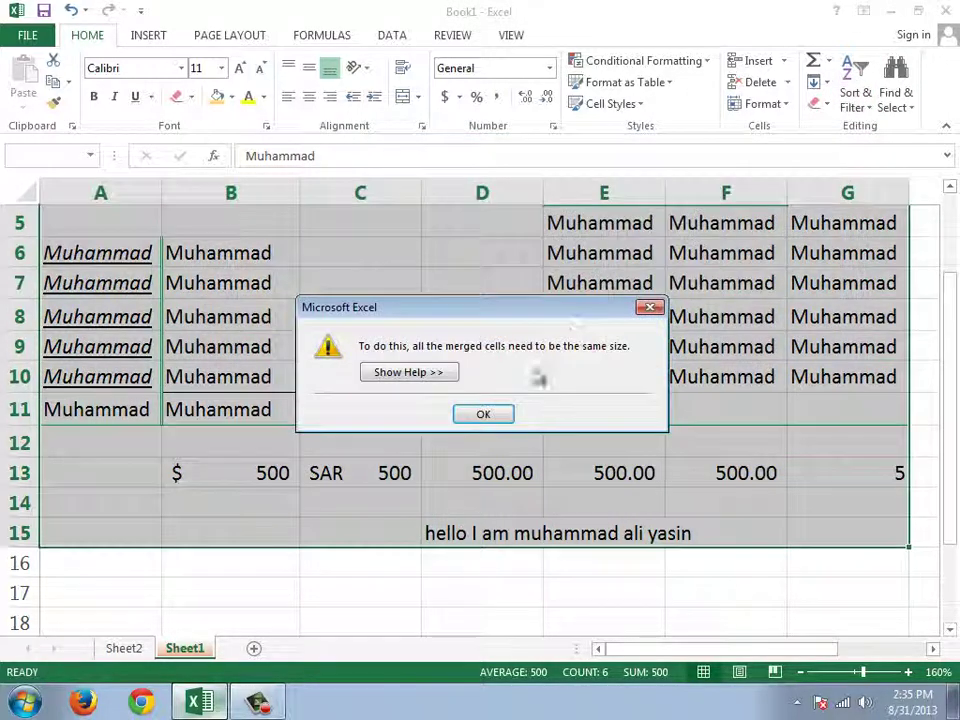
left_click(481, 414)
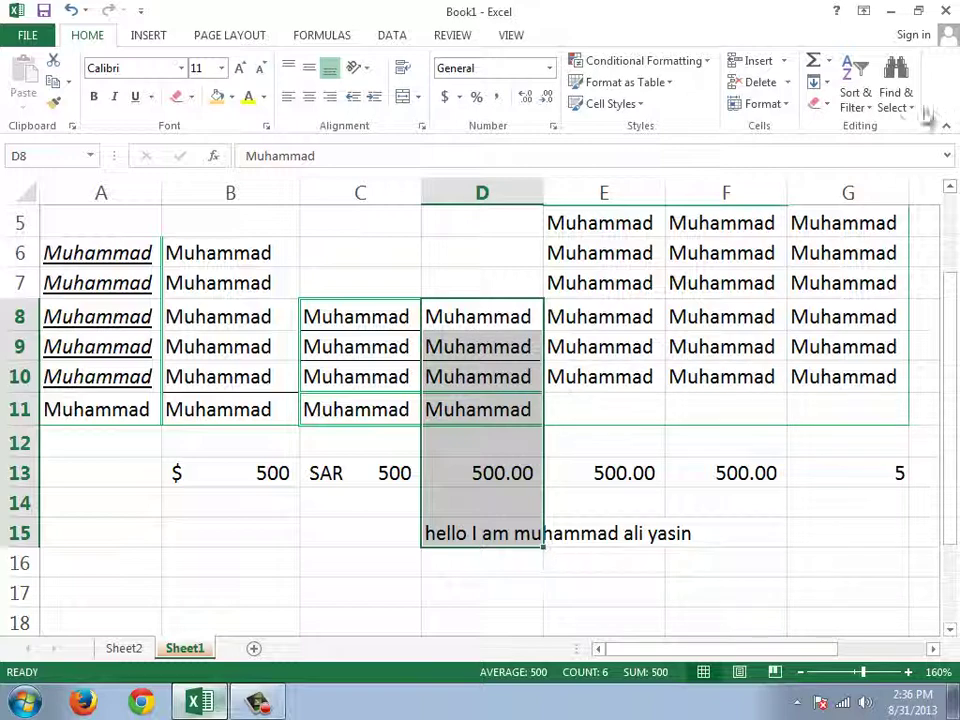
scroll(849, 117, "down", 1)
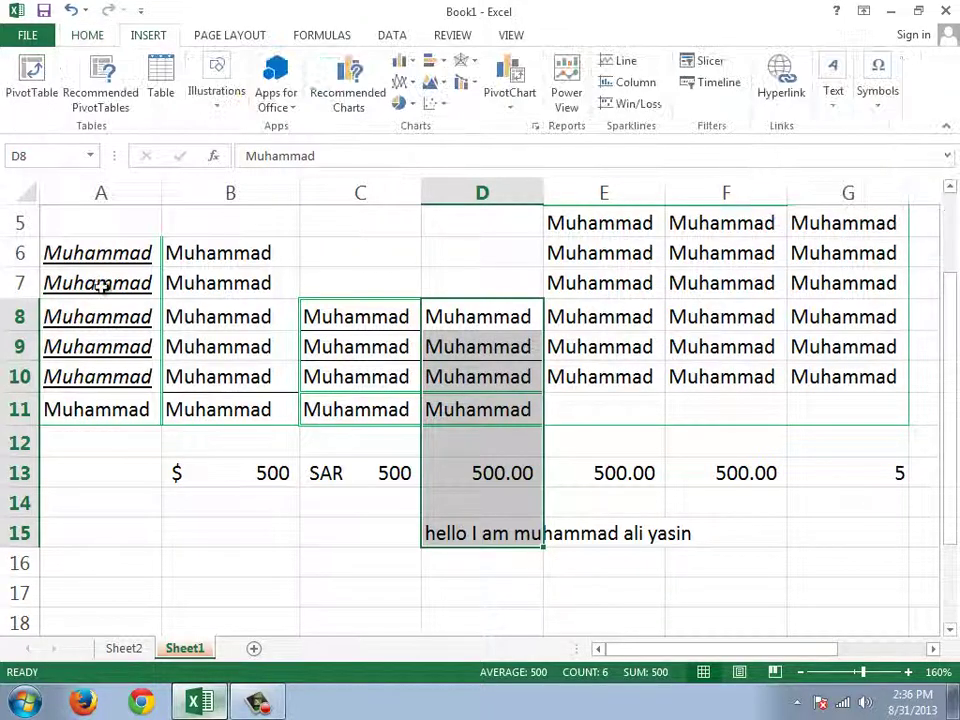
scroll(86, 253, "up", 2)
left_click(104, 262)
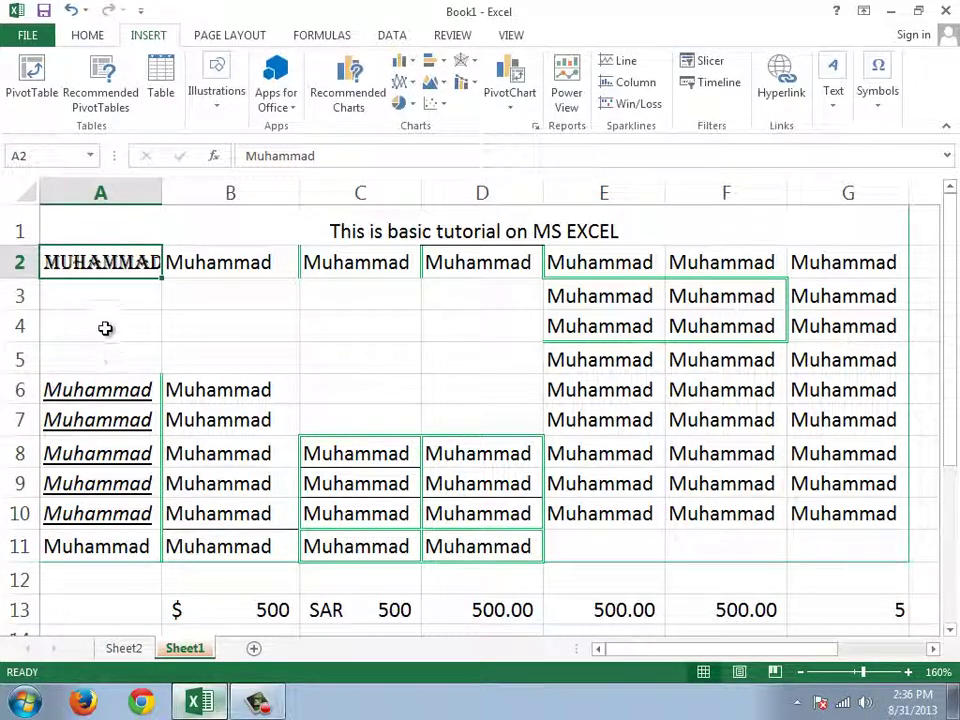
left_click(112, 300)
left_click(114, 233)
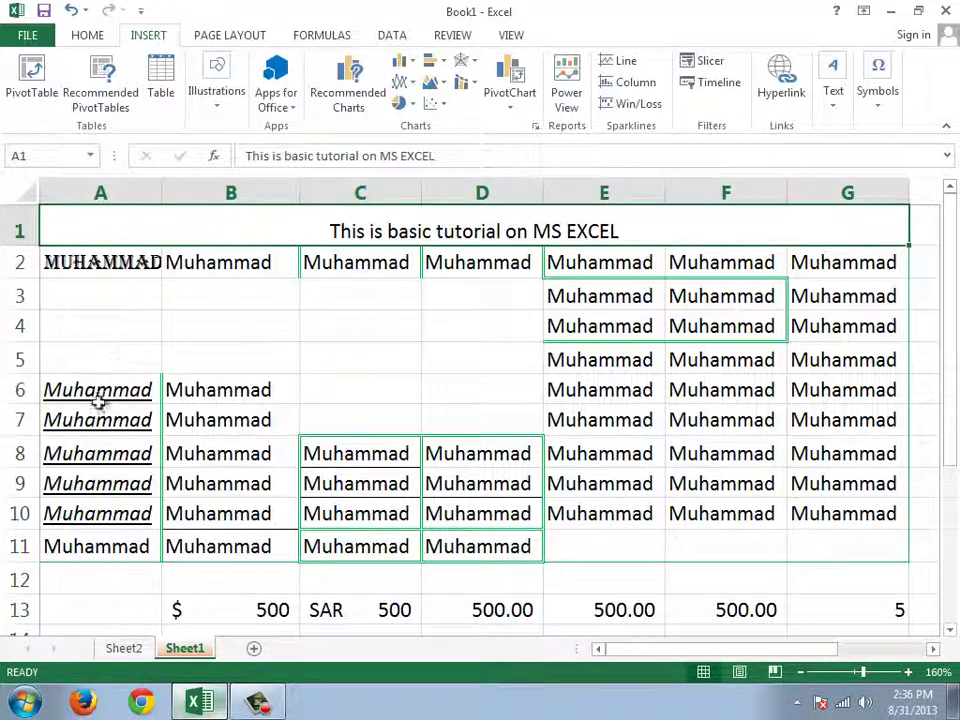
Find the next occurrence of the lowercase middle name used in the greeting sentence on Sheet1
left_click(82, 36)
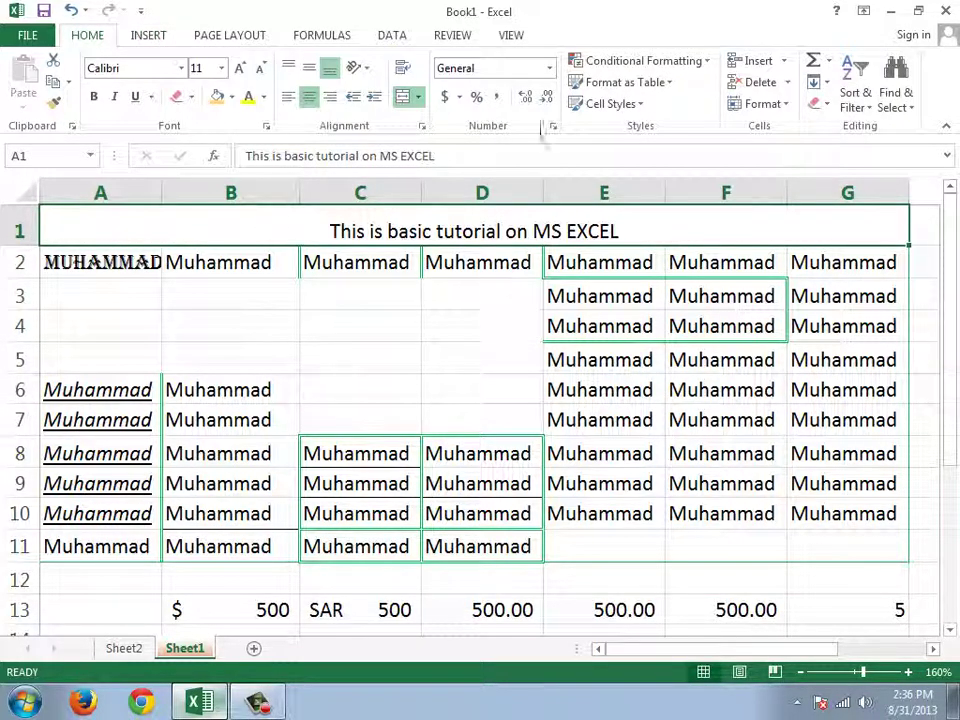
left_click(897, 100)
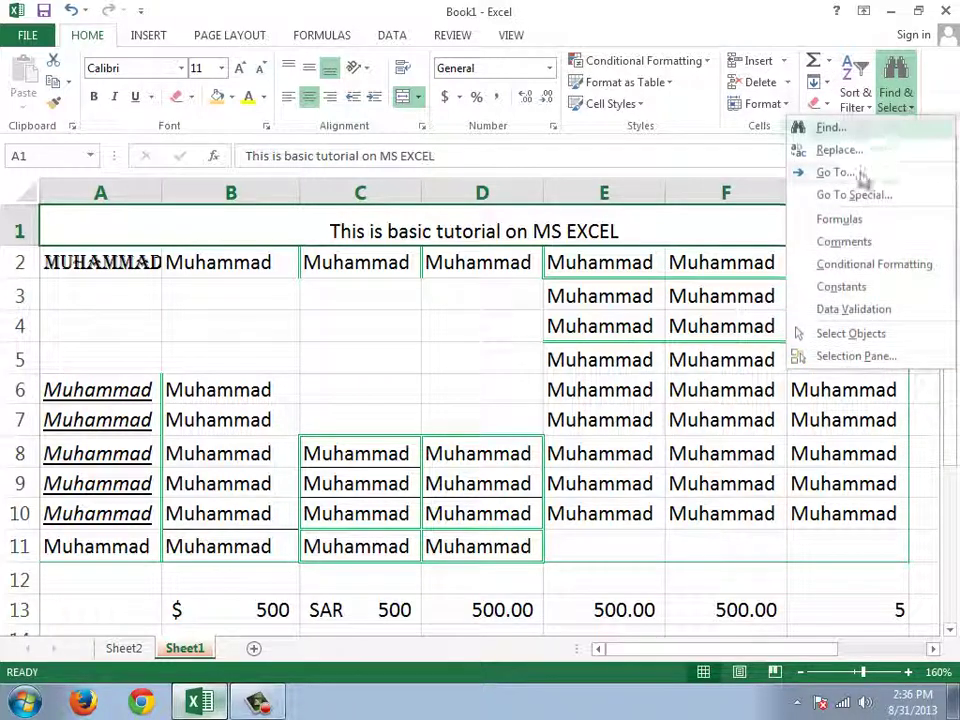
left_click(862, 132)
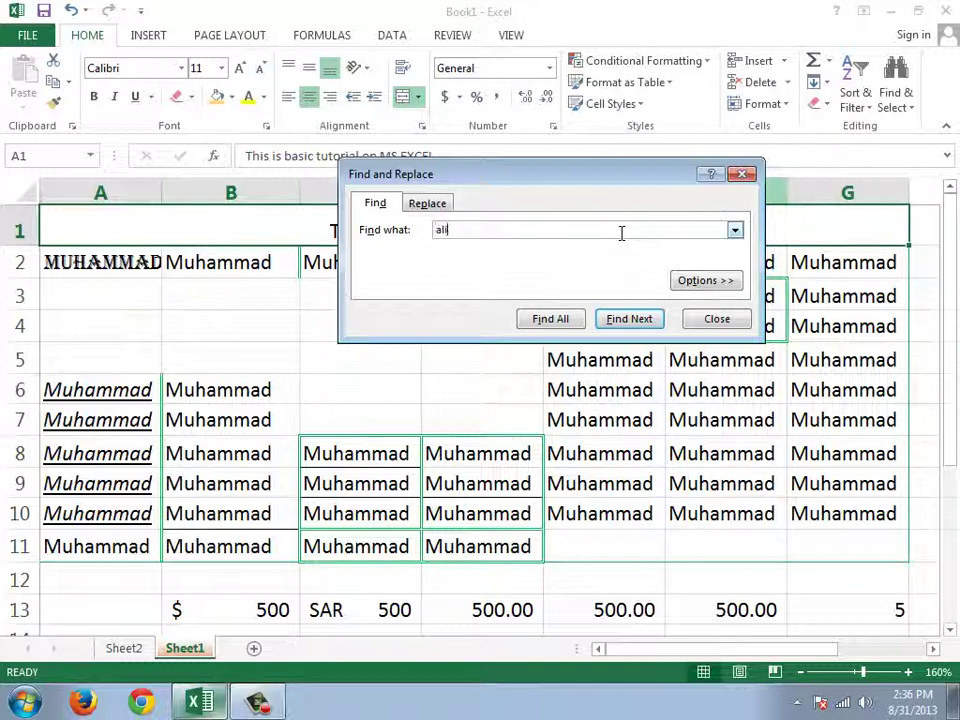
left_click(630, 318)
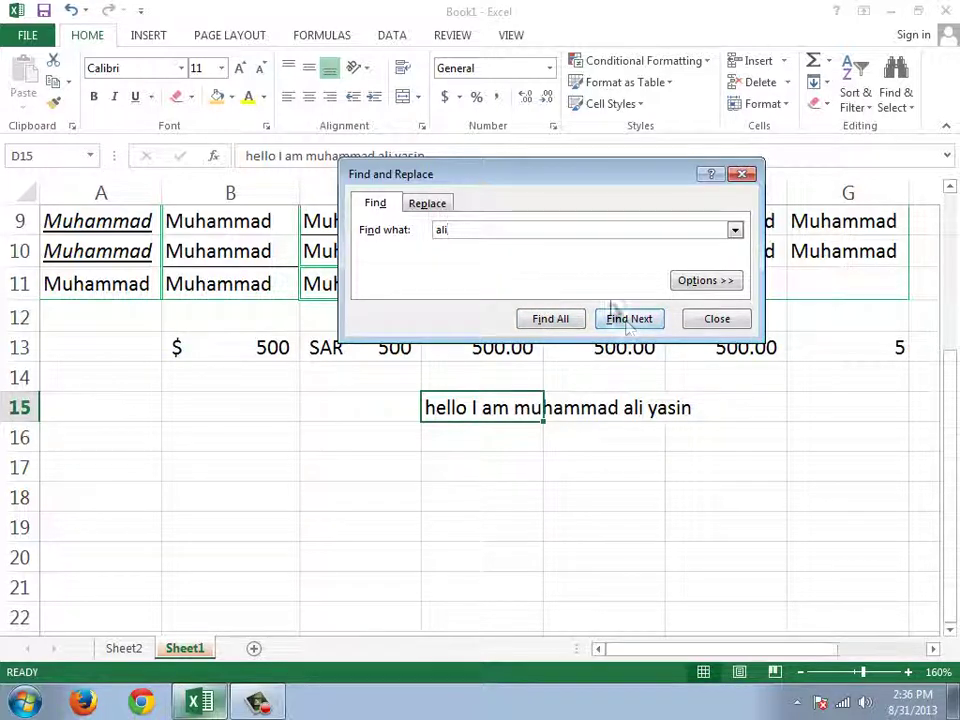
Replace the lowercase middle name in cell D15 with its capitalized form and close Find and Replace
left_click(430, 204)
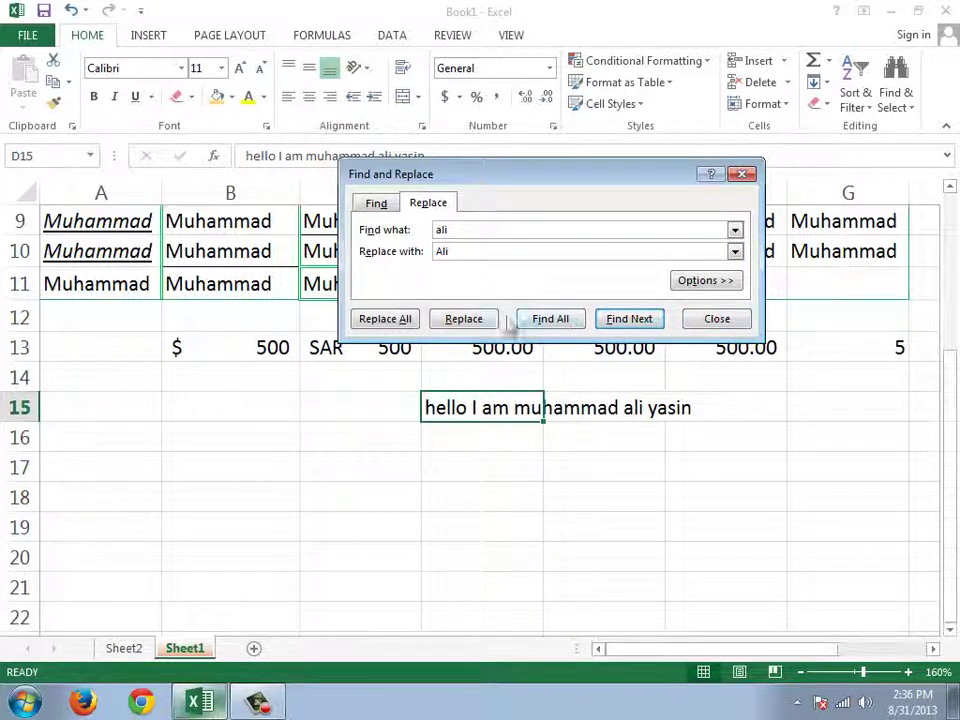
left_click(463, 322)
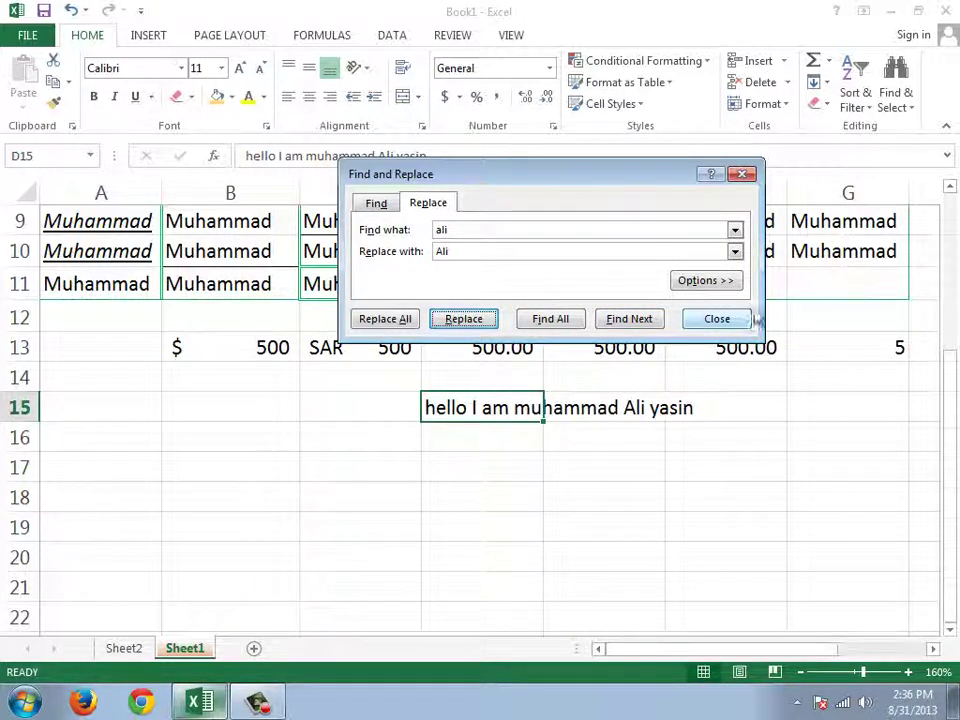
left_click(739, 316)
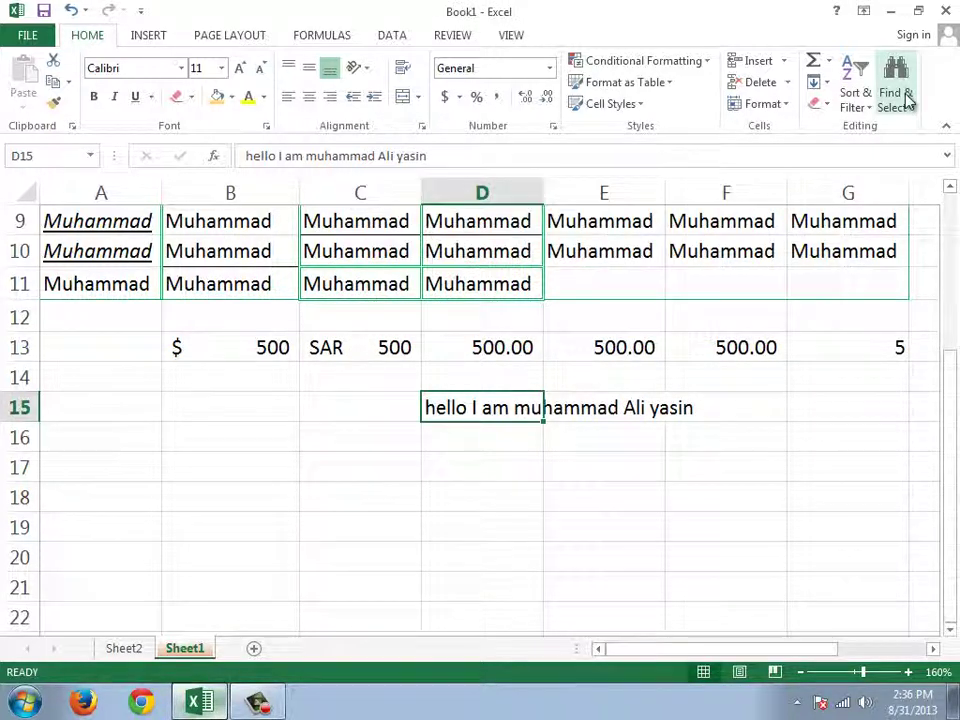
left_click(256, 705)
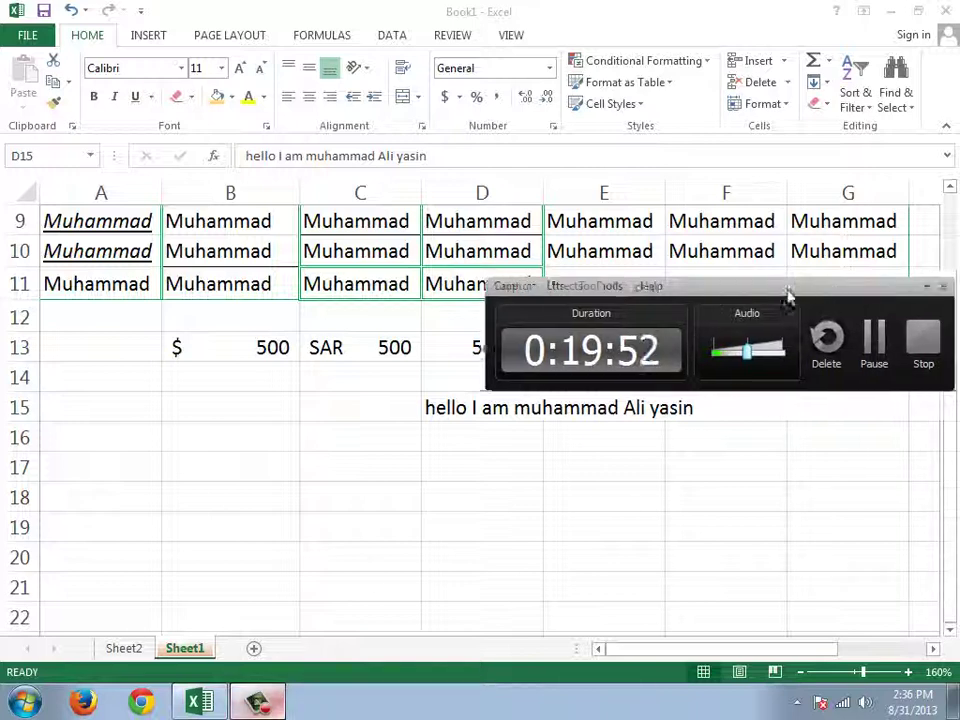
left_click_drag(791, 289, 511, 304)
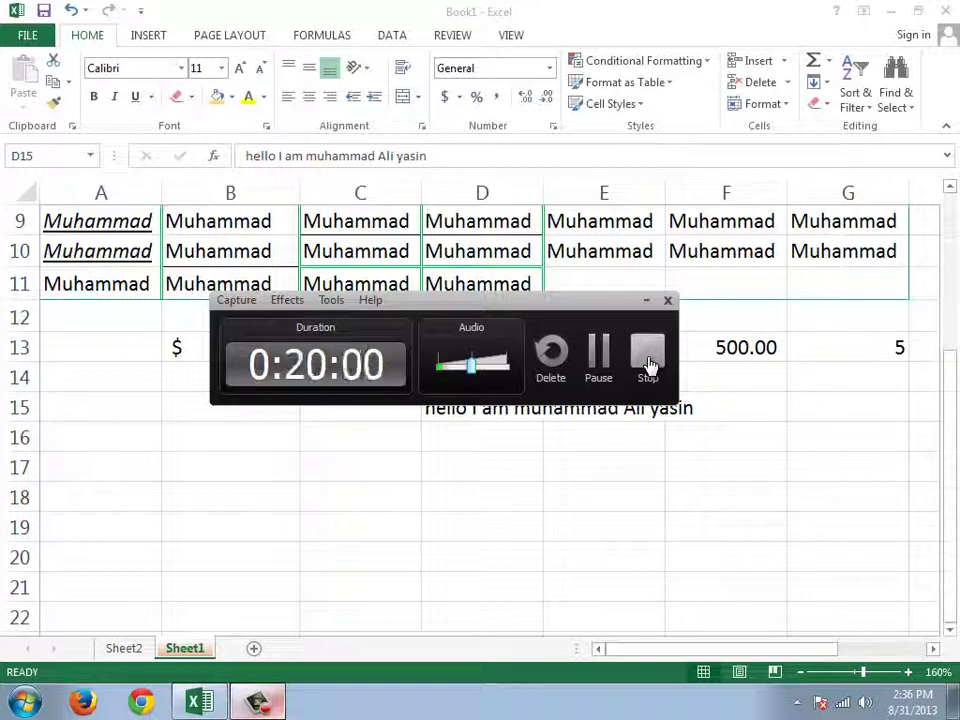
left_click(648, 362)
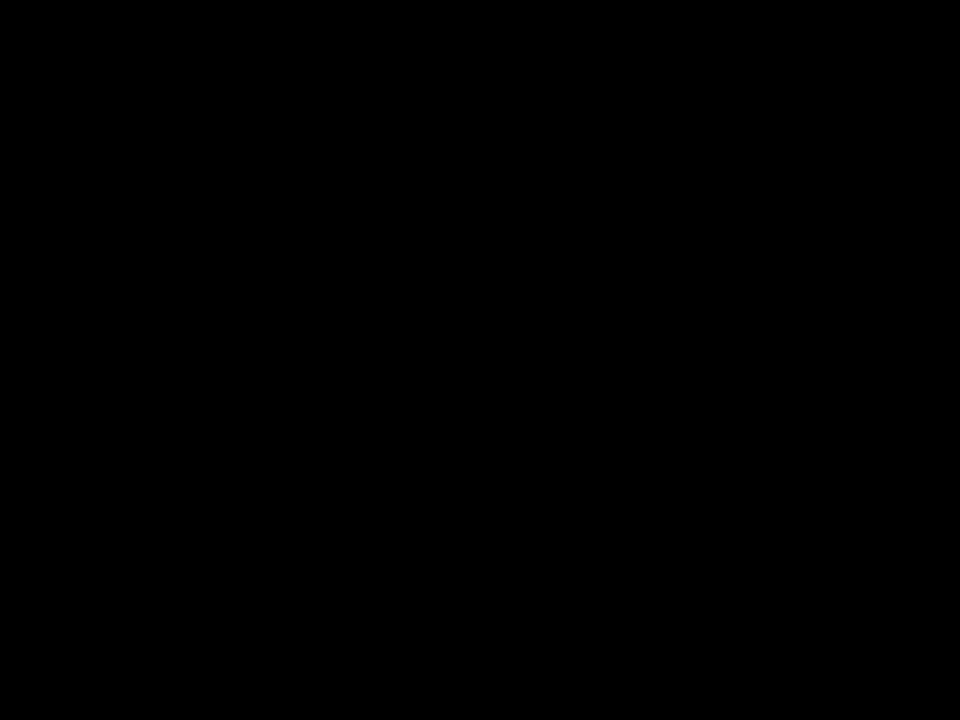